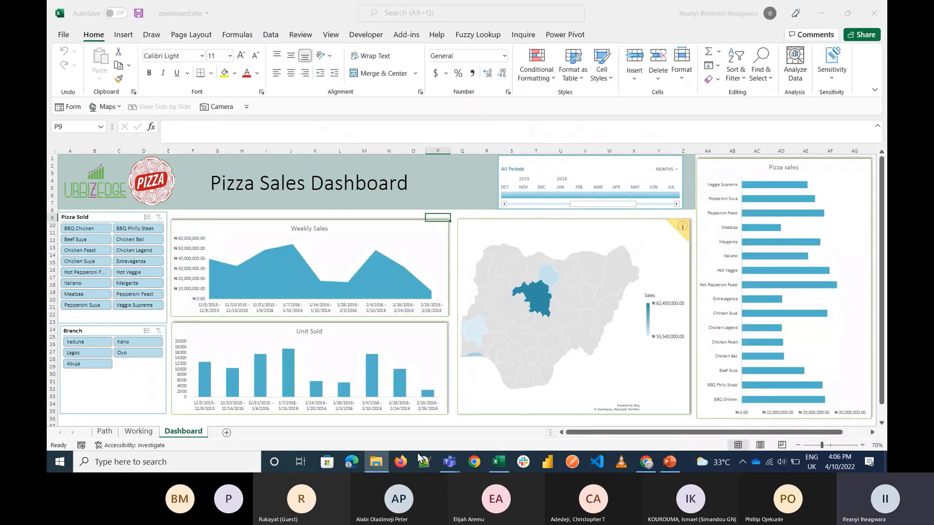
Switch to the Microsoft Teams meeting window and make the first listed attendee, with initials CA, a presenter
mouse_move(449, 462)
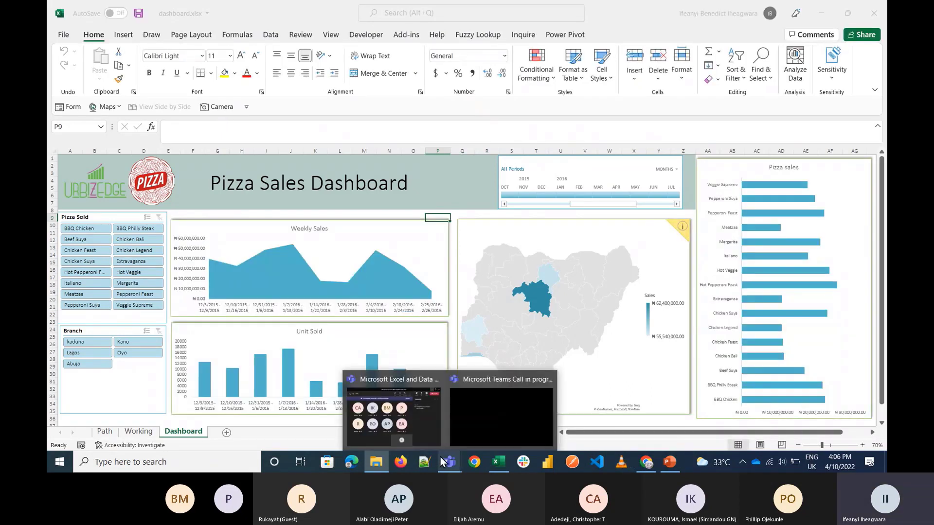
left_click(411, 408)
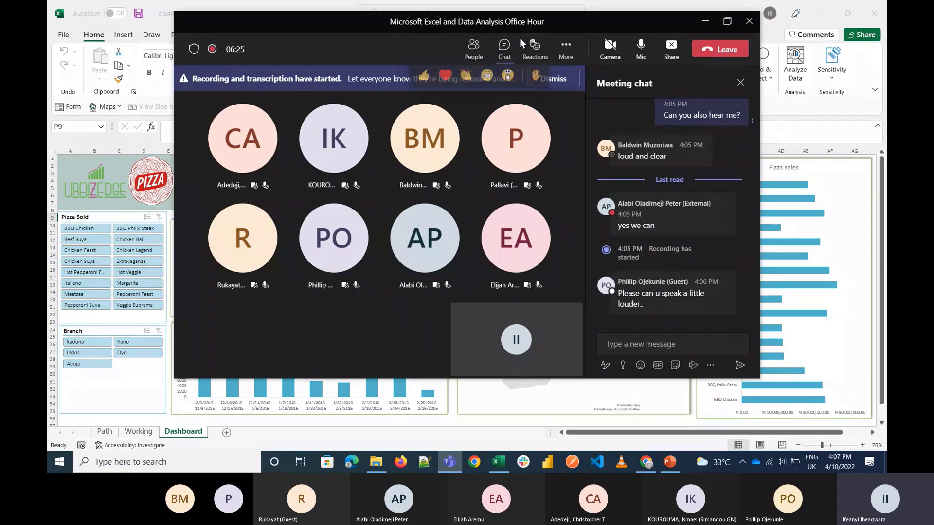
left_click(467, 58)
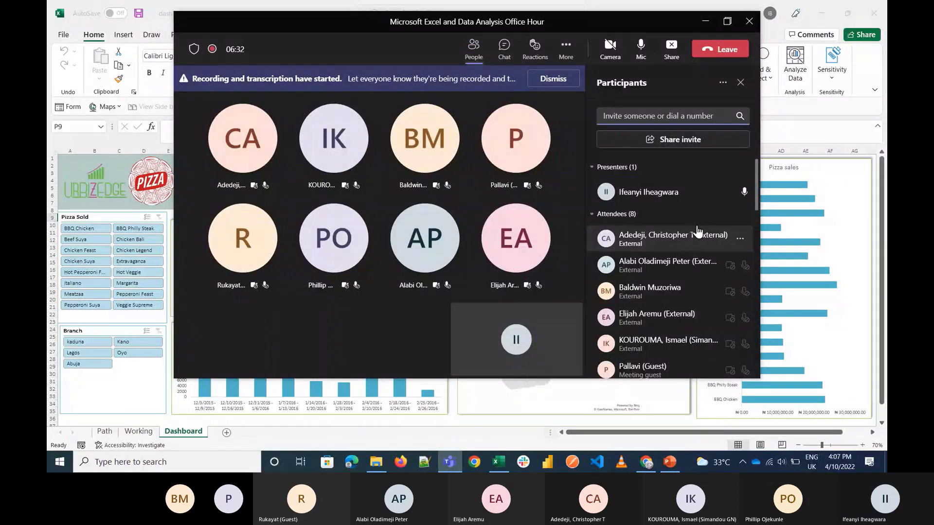
left_click(739, 238)
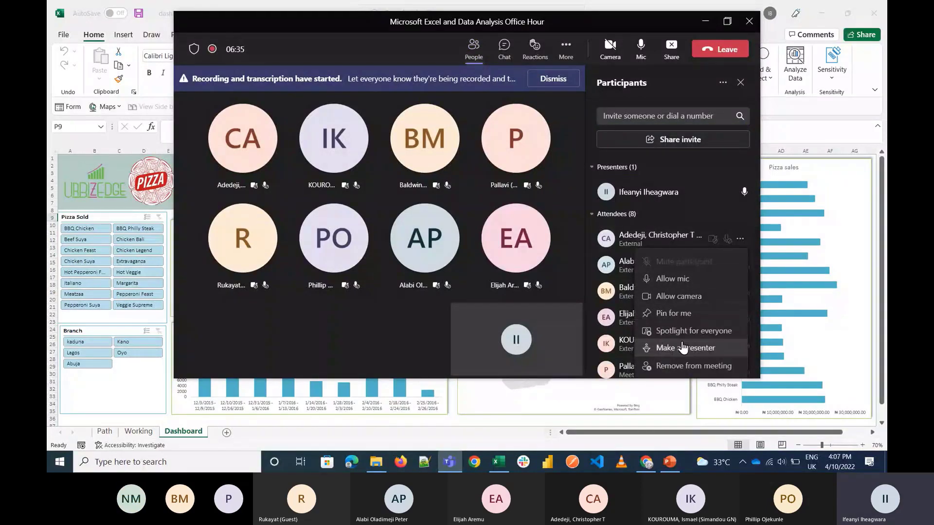
left_click(683, 348)
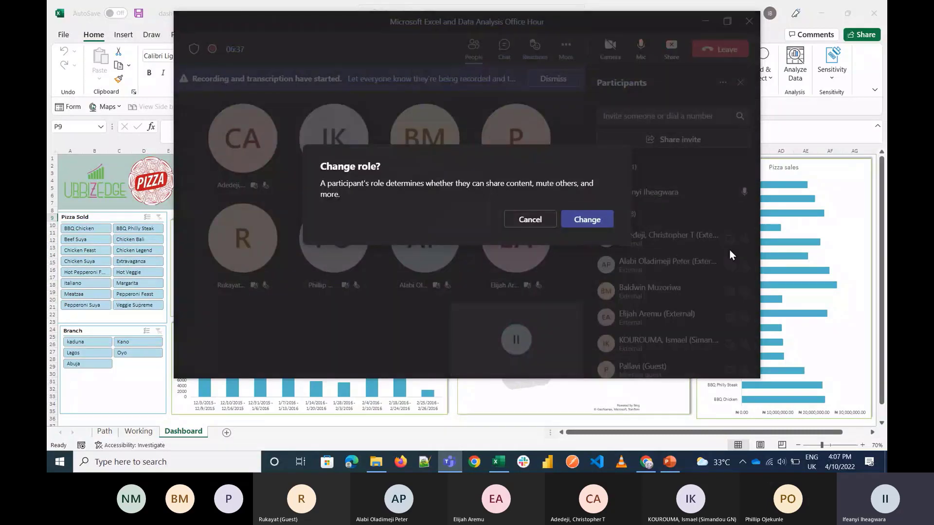
left_click(576, 221)
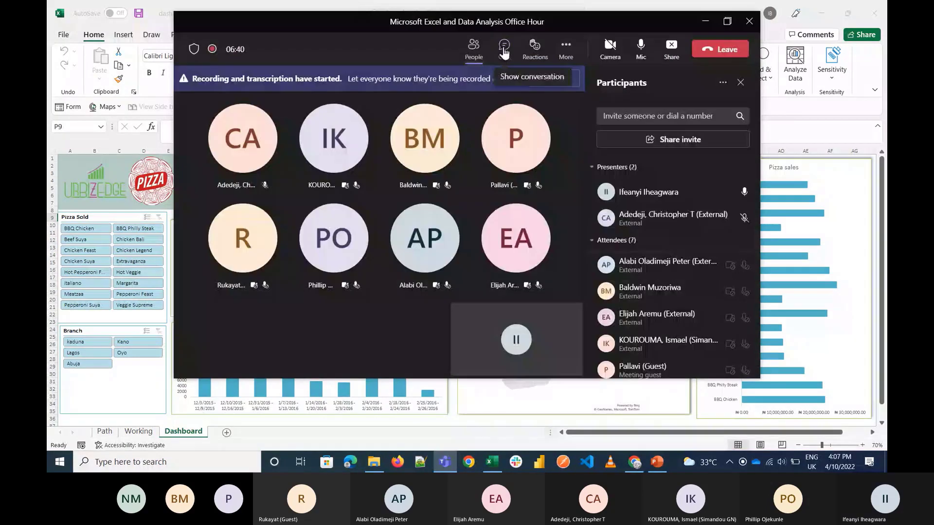
Check the meeting chat, return to the participant list and make the external attendee with initials AP a presenter
left_click(504, 49)
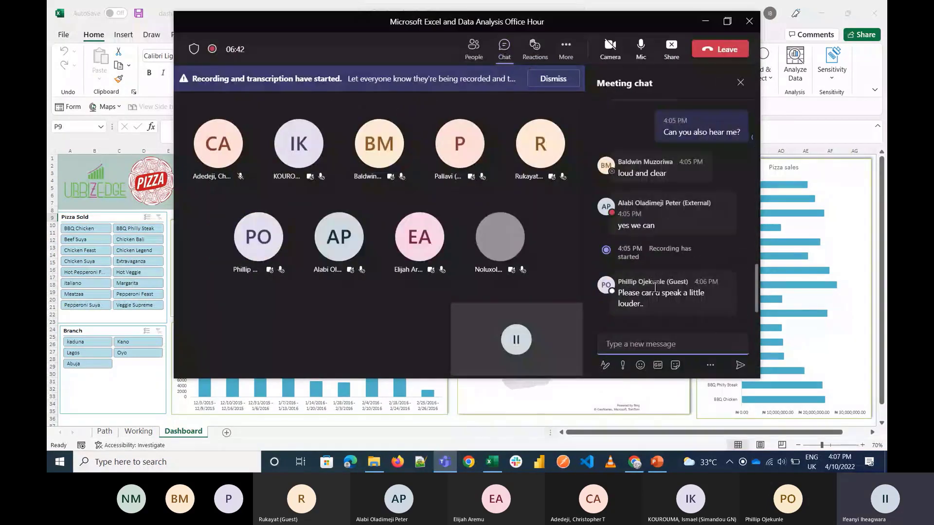
left_click(476, 48)
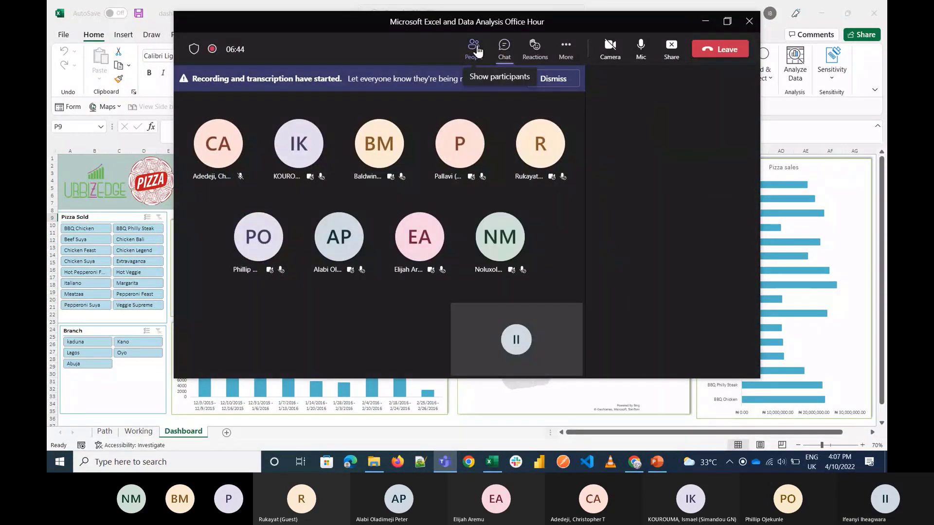
left_click(706, 263)
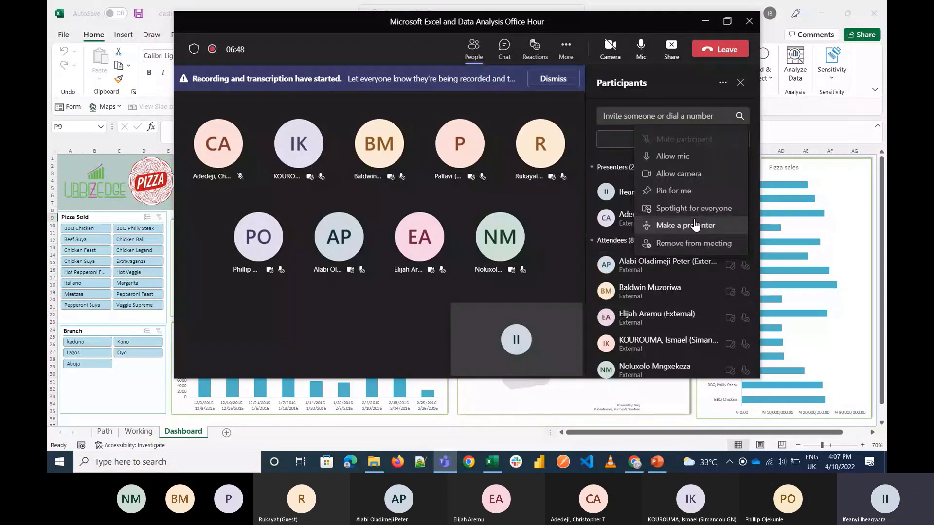
left_click(696, 230)
left_click(587, 219)
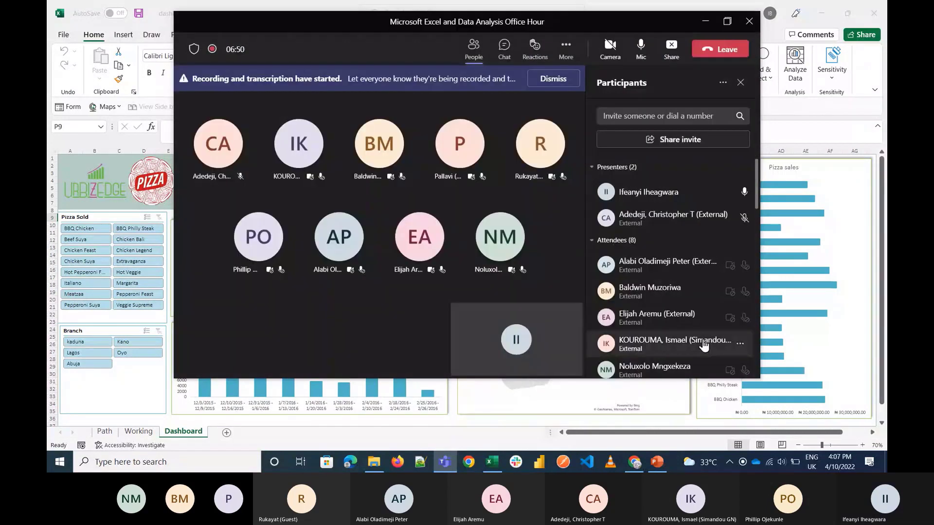
Give the presenter role to the meeting guest with initials PO and the external attendee with initials BM
left_click(706, 339)
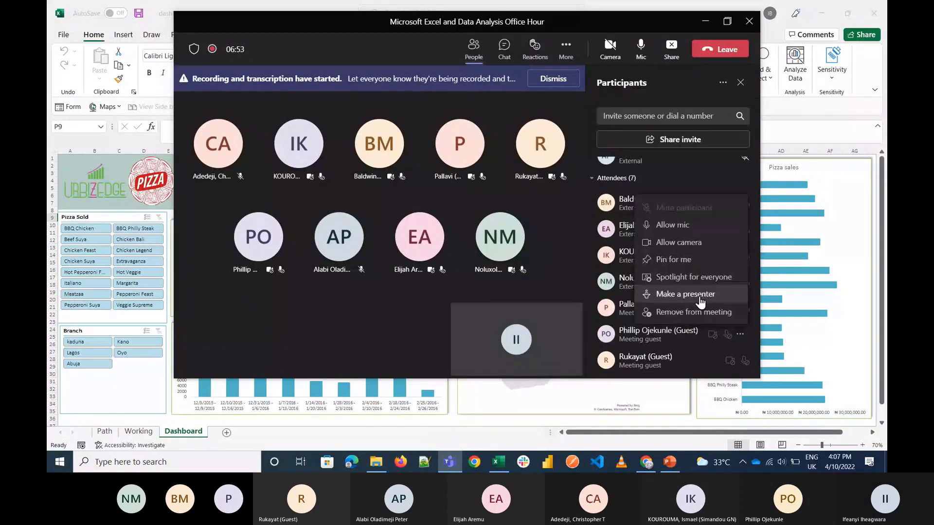
left_click(550, 294)
left_click(587, 219)
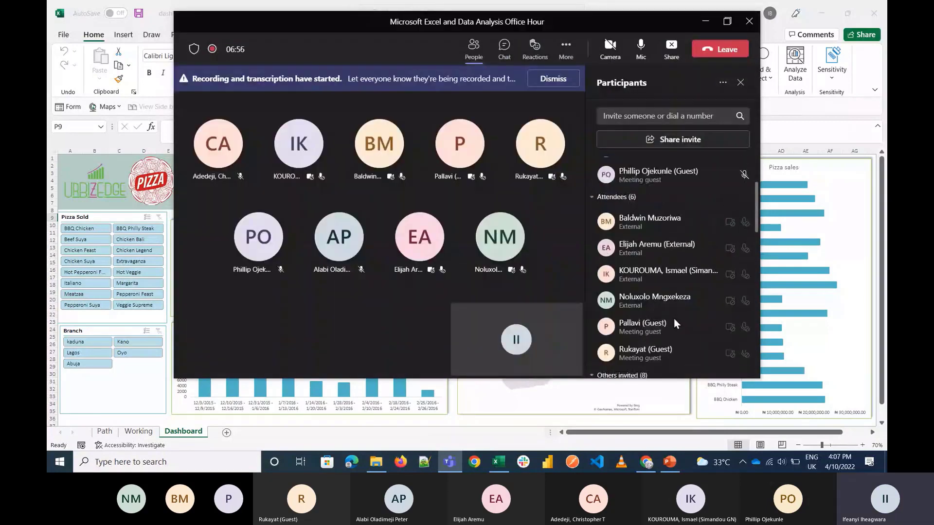
left_click(739, 215)
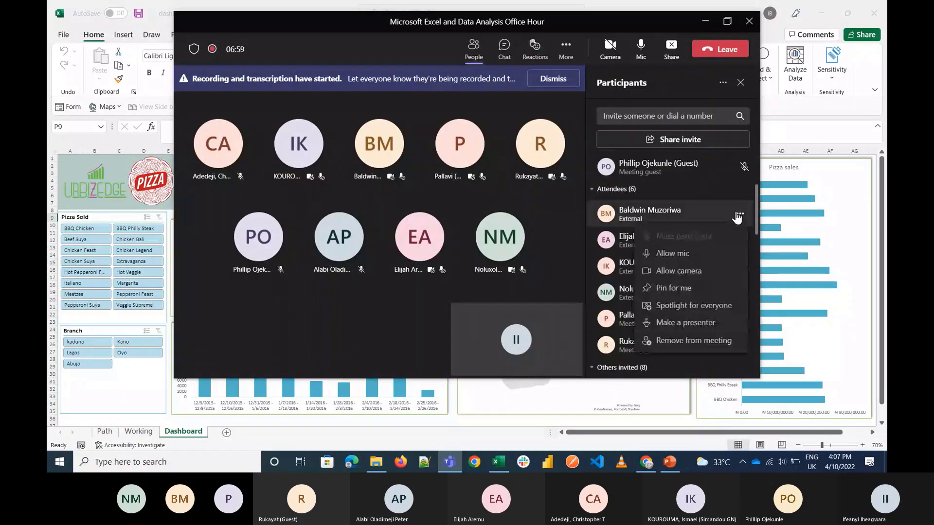
left_click(690, 323)
left_click(587, 219)
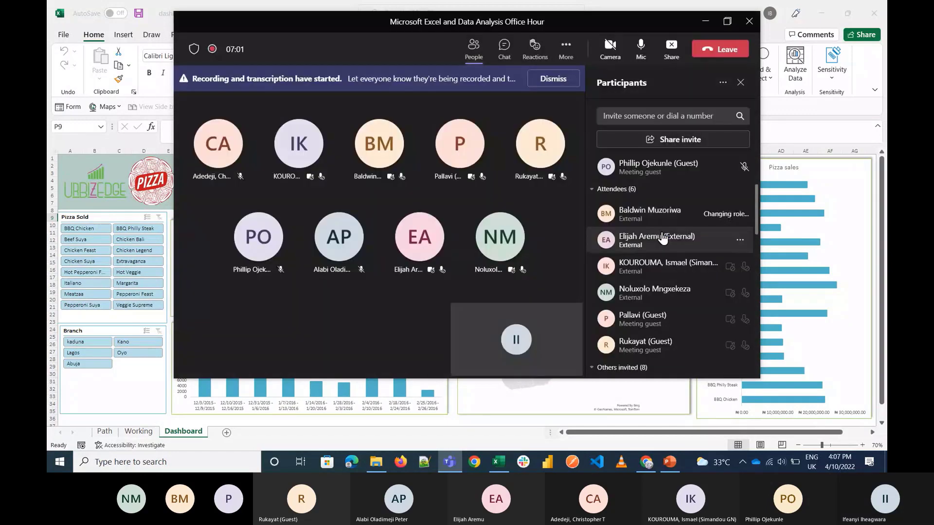
Change the roles of the external attendees with initials IK and EA to presenter
left_click(740, 268)
left_click(690, 231)
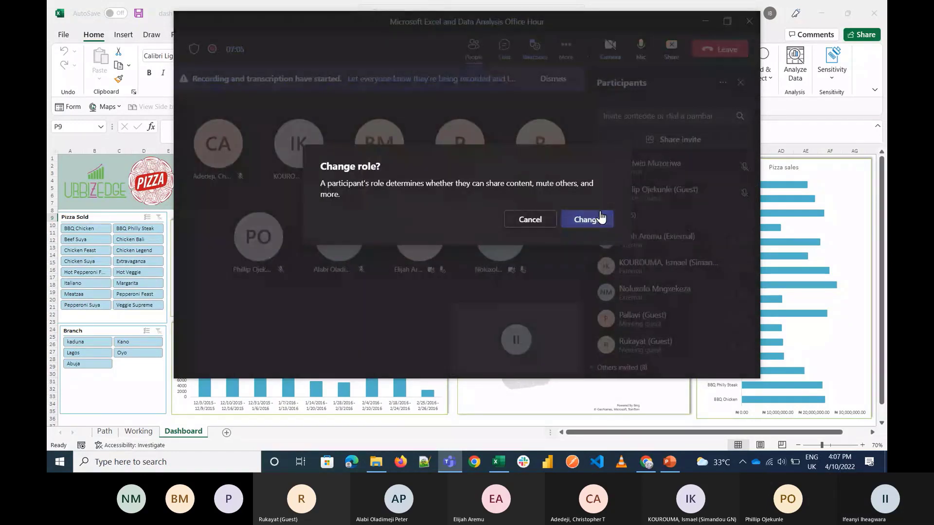
left_click(599, 219)
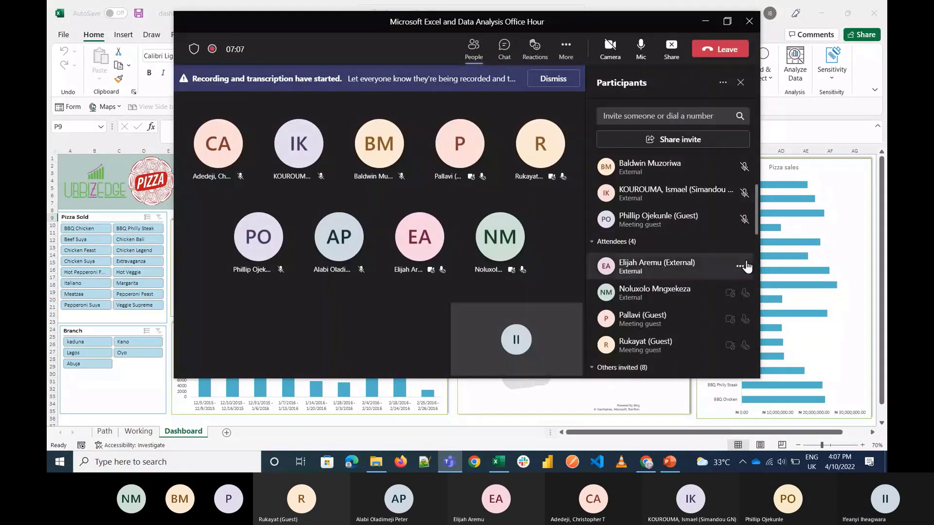
left_click(740, 267)
left_click(684, 224)
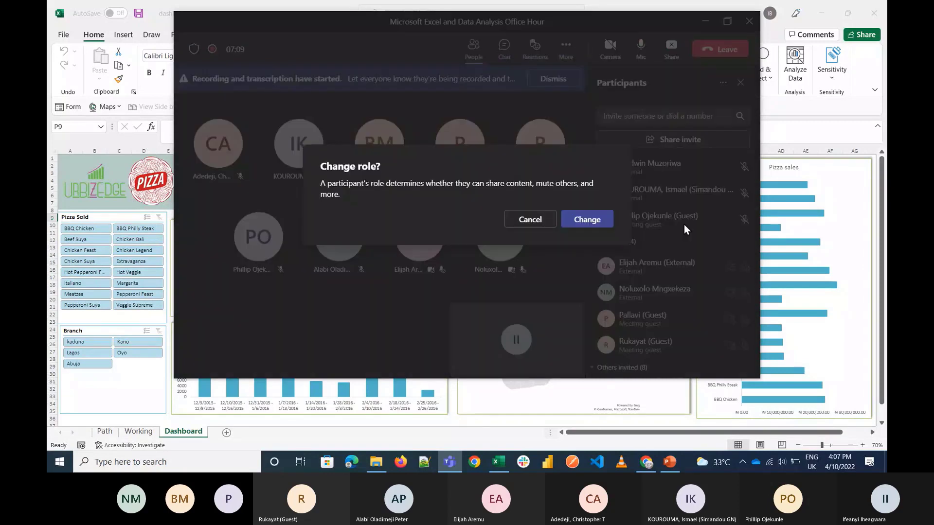
left_click(575, 223)
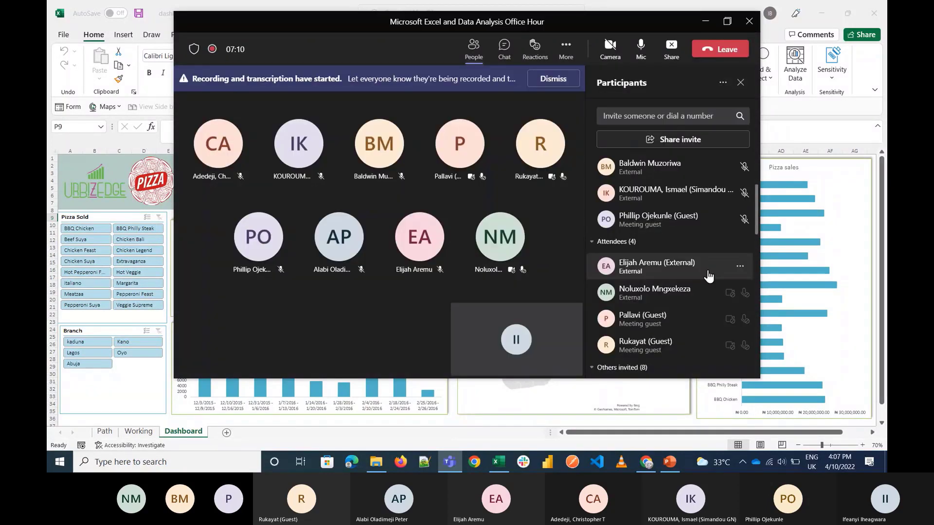
Make the external attendee with initials NM and the meeting guest with initial R presenters
left_click(740, 294)
left_click(701, 253)
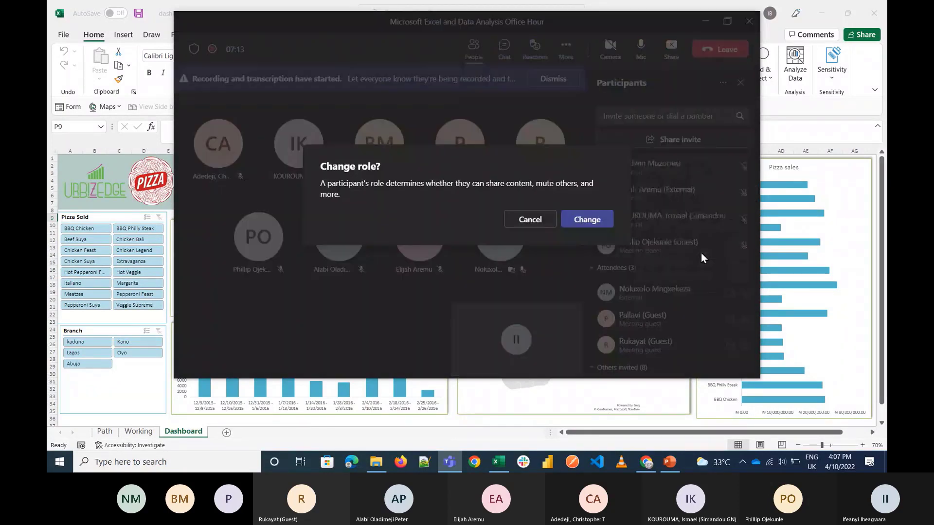
left_click(587, 230)
left_click(737, 340)
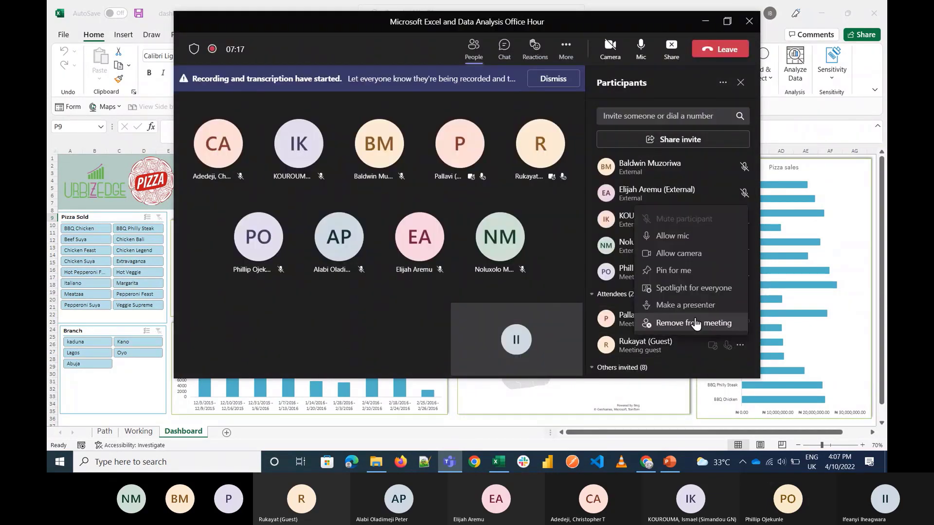
left_click(686, 306)
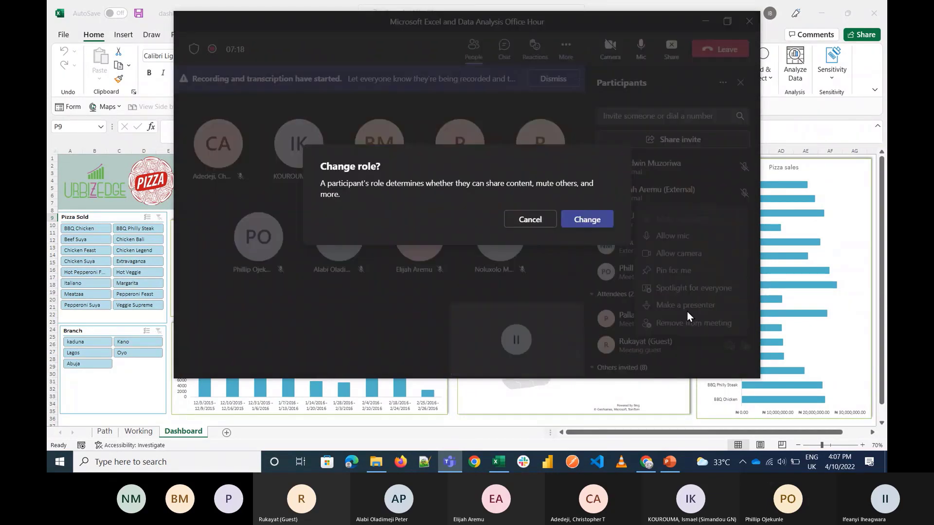
left_click(603, 222)
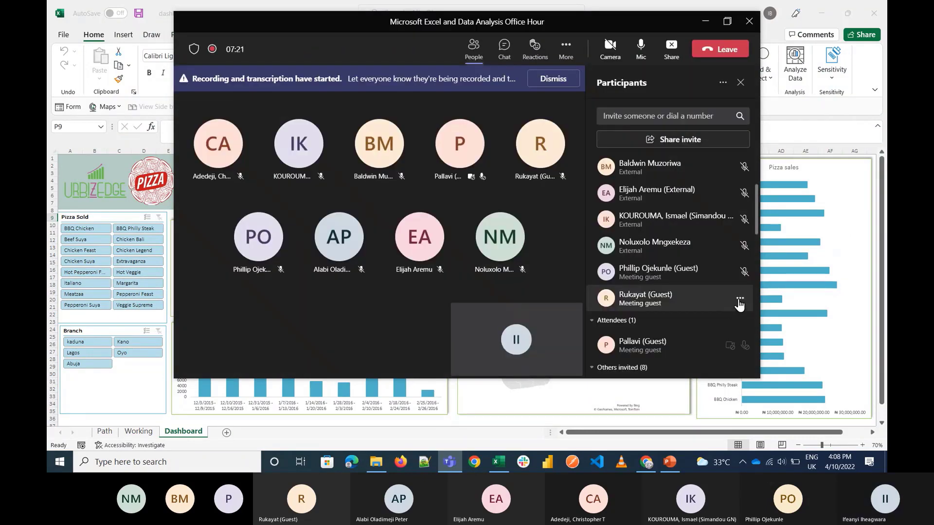
Make the remaining listed attendee, the meeting guest with initial P, a presenter
left_click(733, 346)
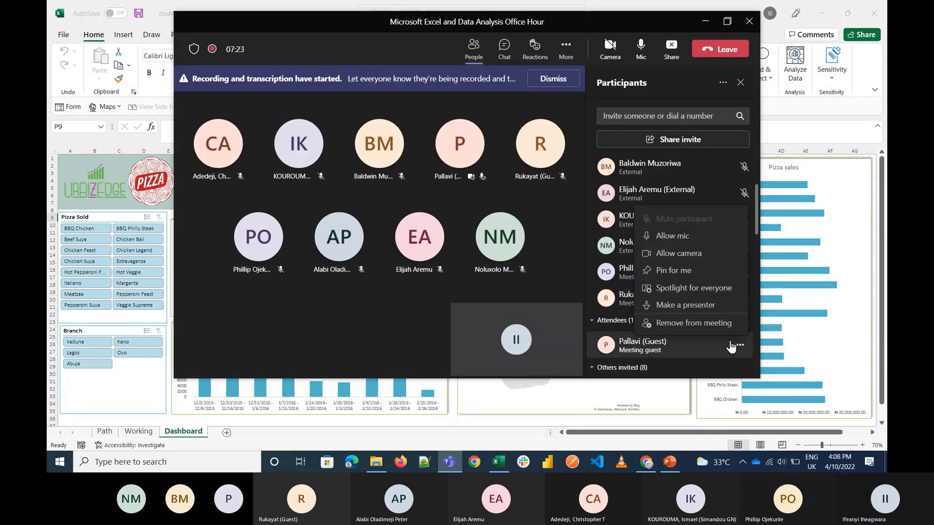
left_click(686, 305)
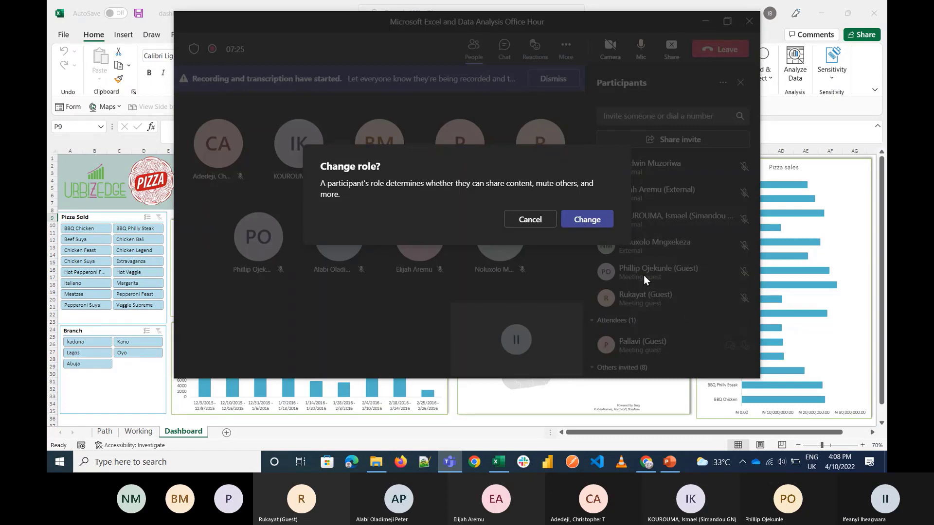
left_click(581, 223)
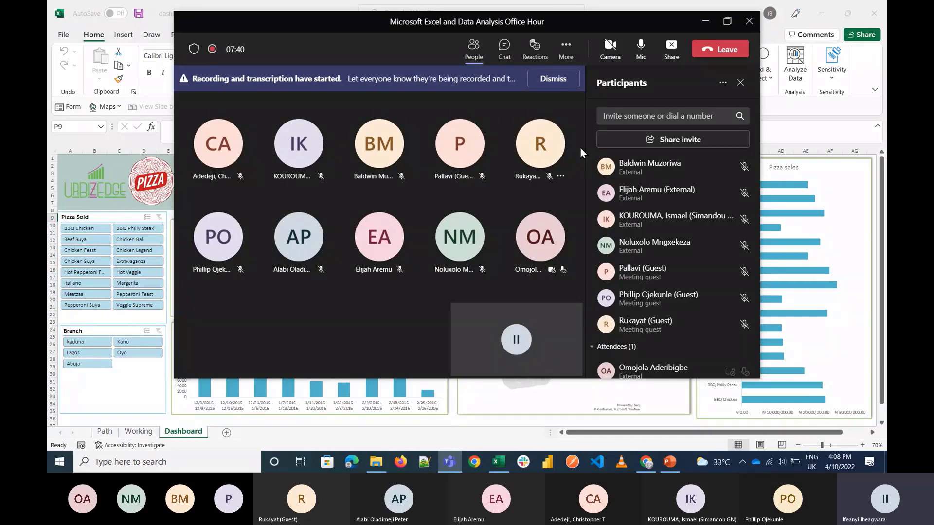
Send a meeting chat message calling on one participant by first name, followed by a question mark
left_click(499, 45)
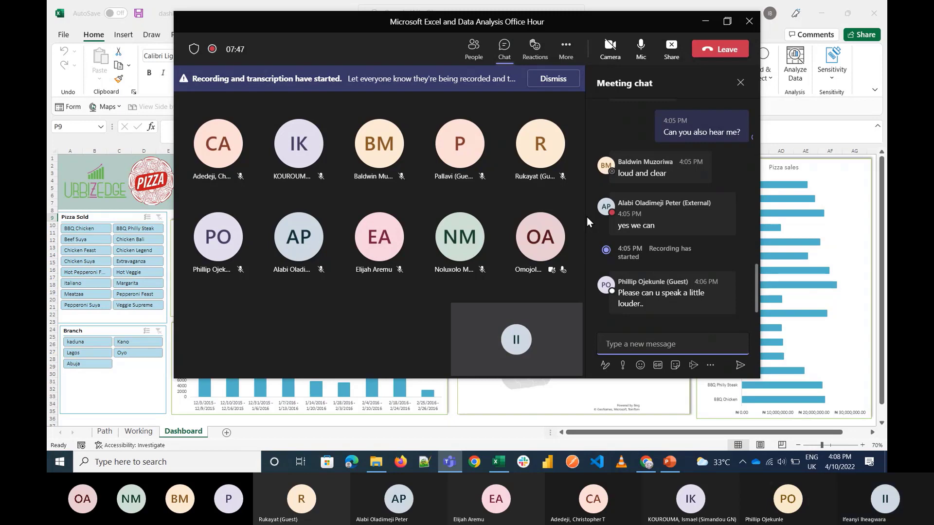
left_click(668, 344)
type("Philip?")
key("Return")
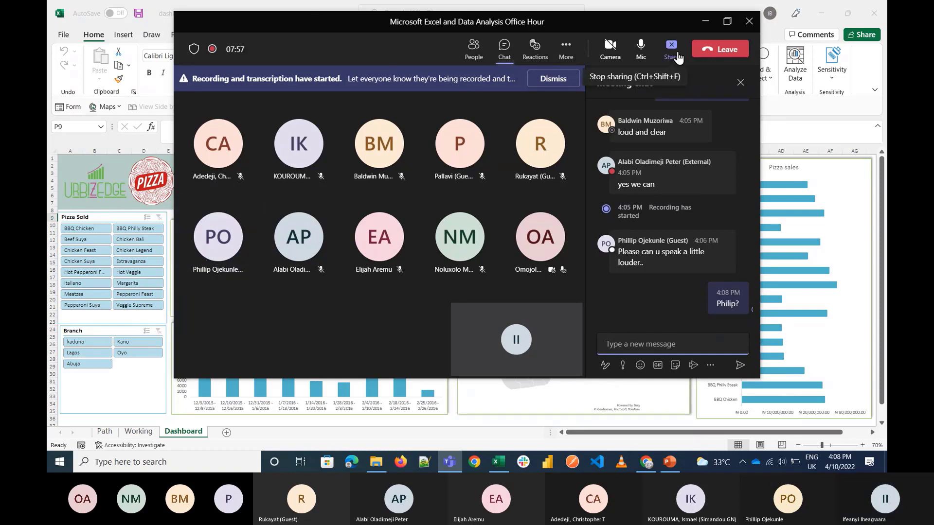
Return to the Excel pizza sales dashboard and filter it to BBQ Chicken, the Lagos branch and December 2015
left_click(705, 21)
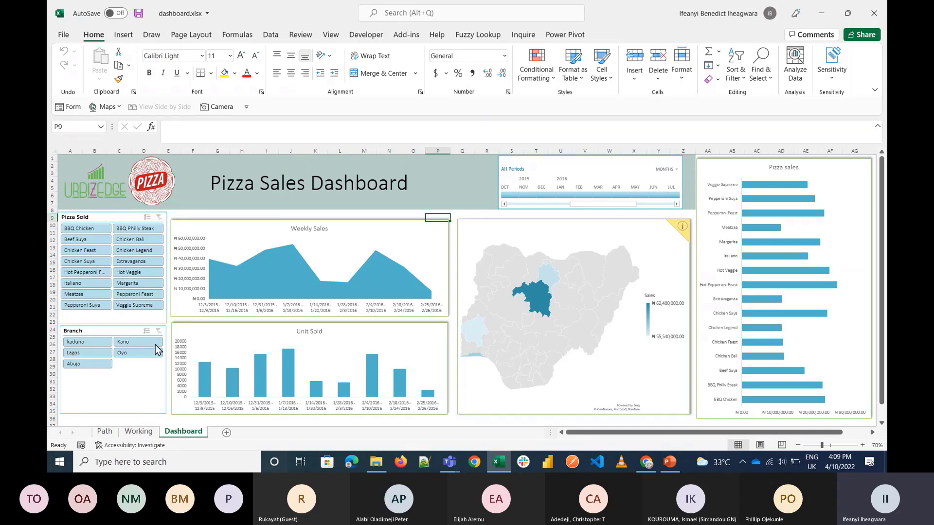
left_click(89, 231)
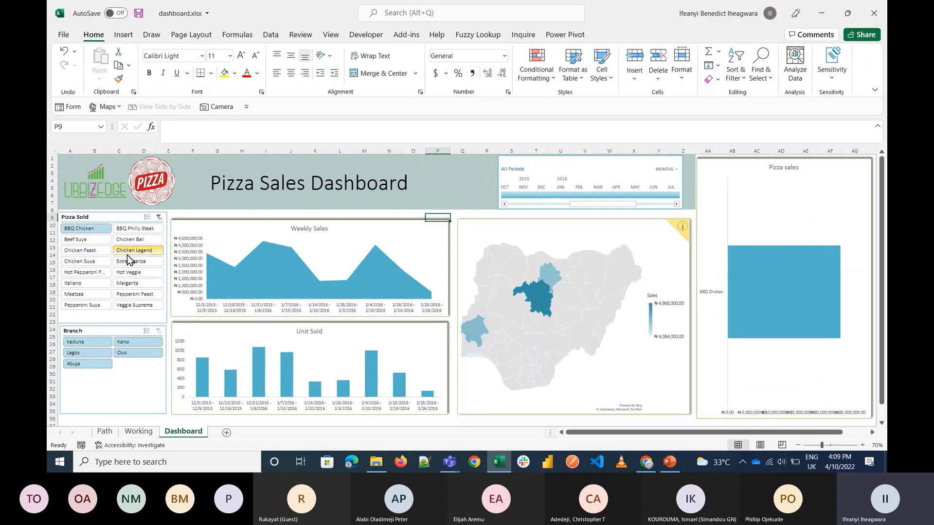
left_click(93, 354)
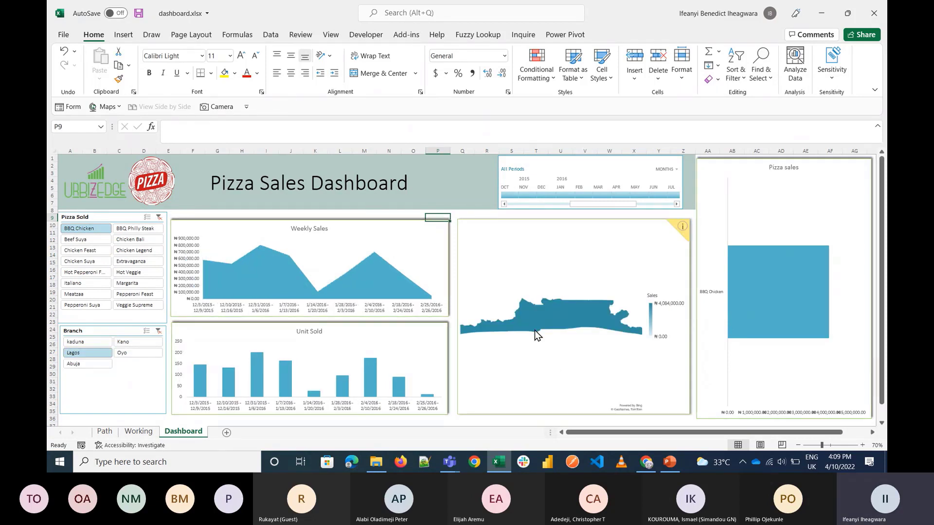
mouse_move(535, 331)
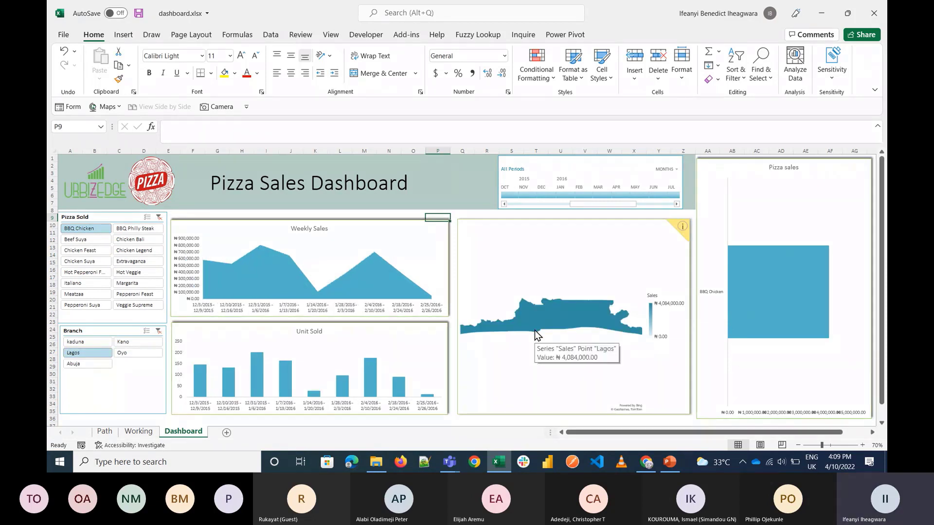
left_click(548, 197)
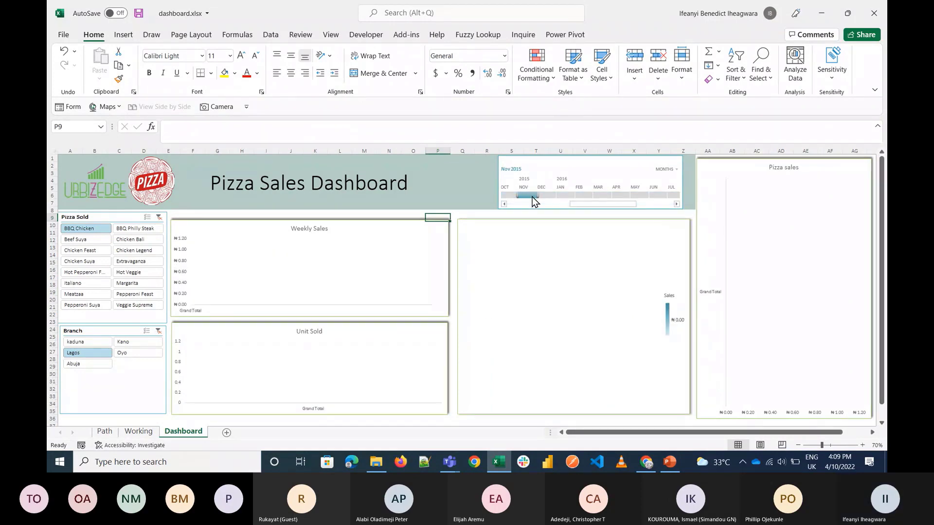
left_click(547, 196)
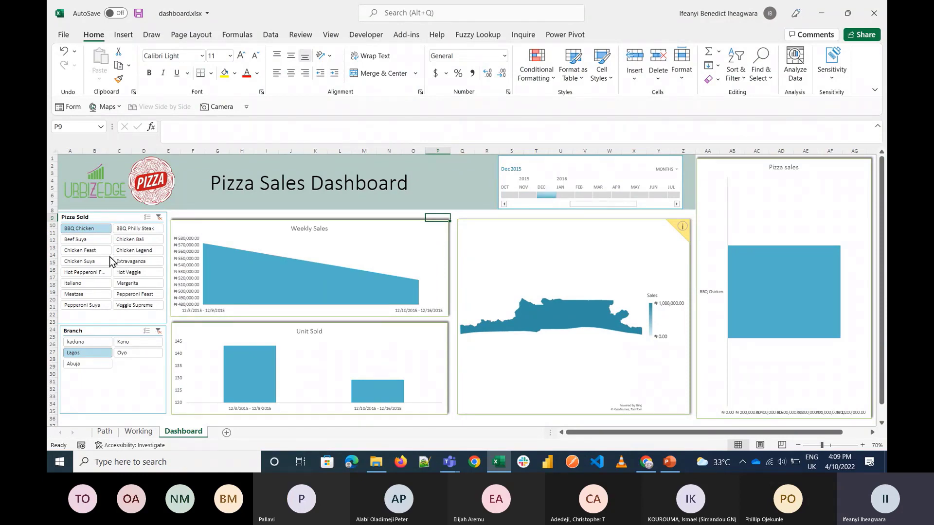
Clear the Pizza Sold and Branch slicer filters and open the Path worksheet
left_click(159, 217)
left_click(159, 331)
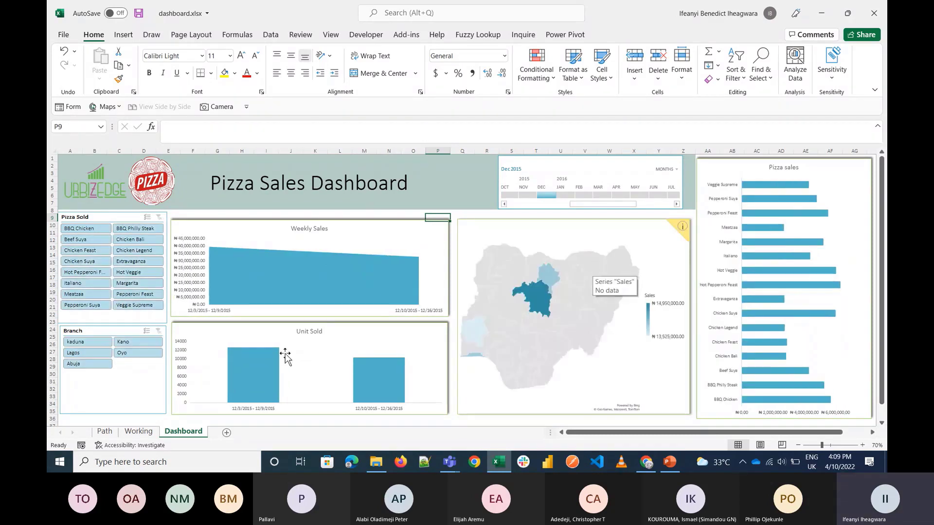
left_click(104, 431)
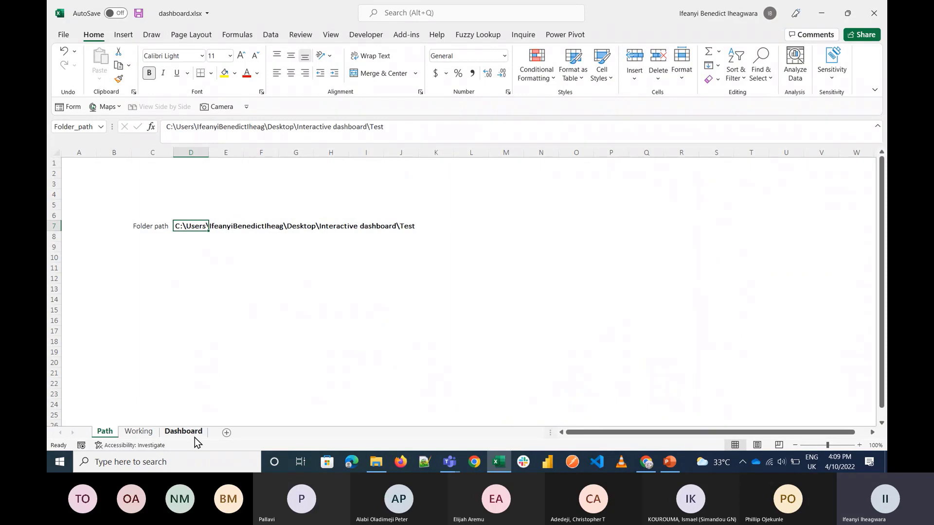
Close dashboard.xlsx from its Dashboard worksheet without saving the changes, and create a new blank workbook
left_click(184, 431)
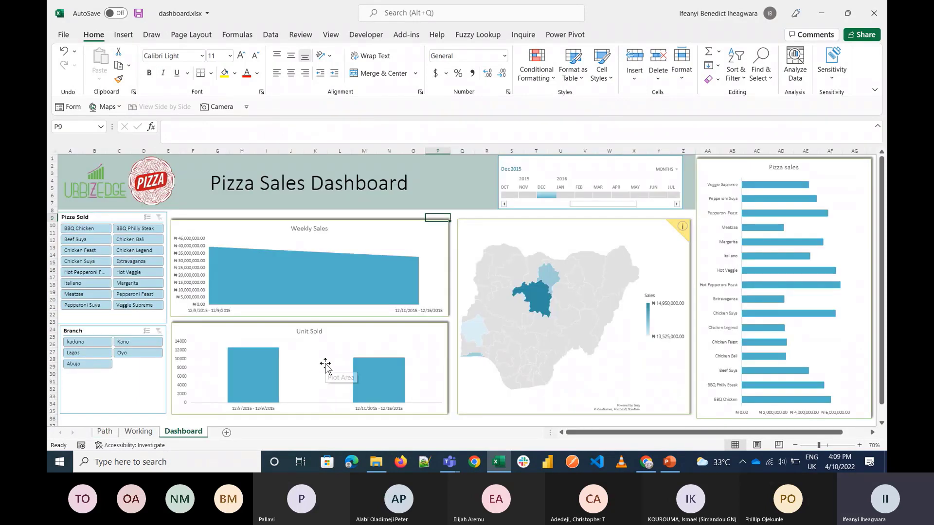
left_click(874, 12)
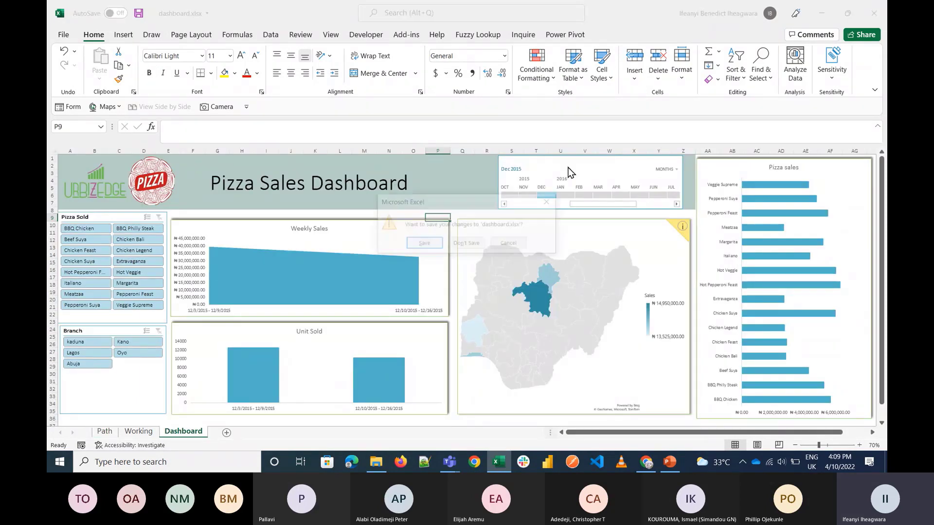
left_click(467, 243)
left_click(500, 467)
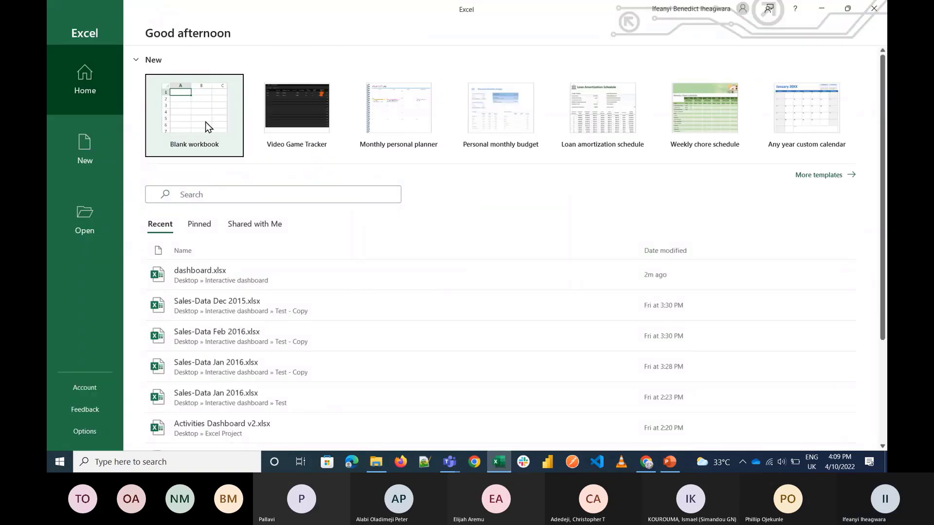
left_click(205, 121)
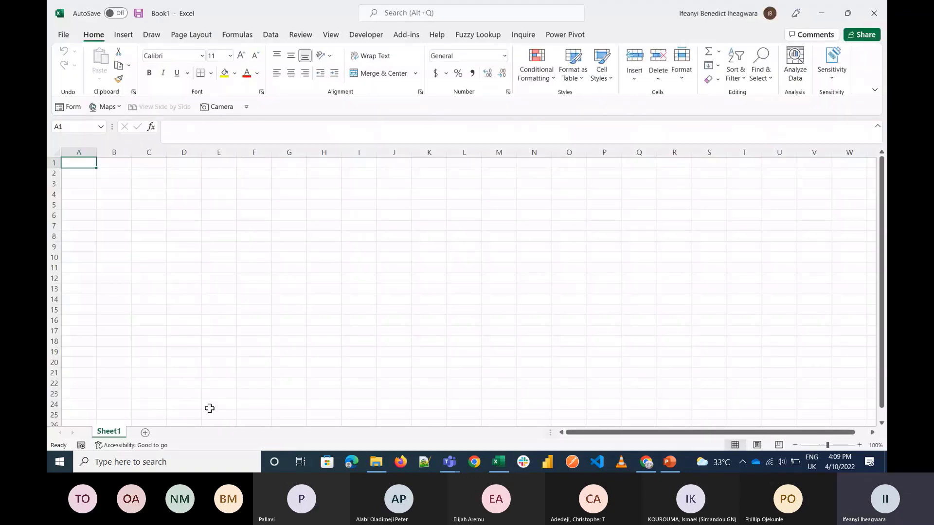
Enter the label "Path folder" in cell D7 and widen column D to fit the text
left_click(859, 445)
left_click(858, 444)
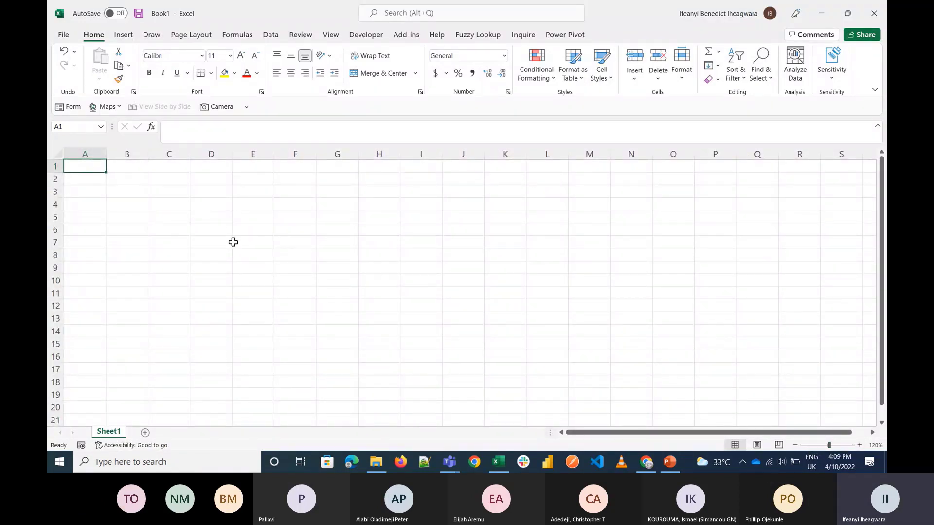
left_click(204, 247)
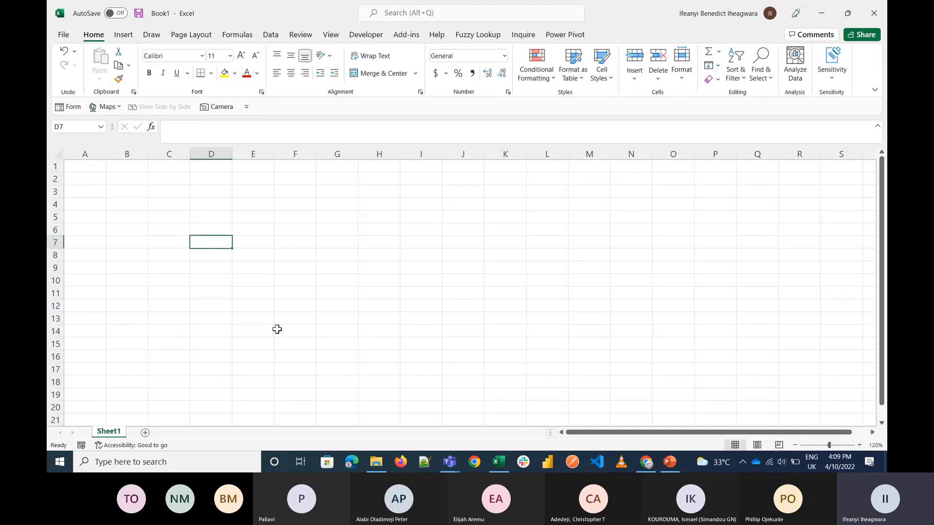
type("Path")
key("BackSpace")
key("BackSpace")
key("BackSpace")
key("BackSpace")
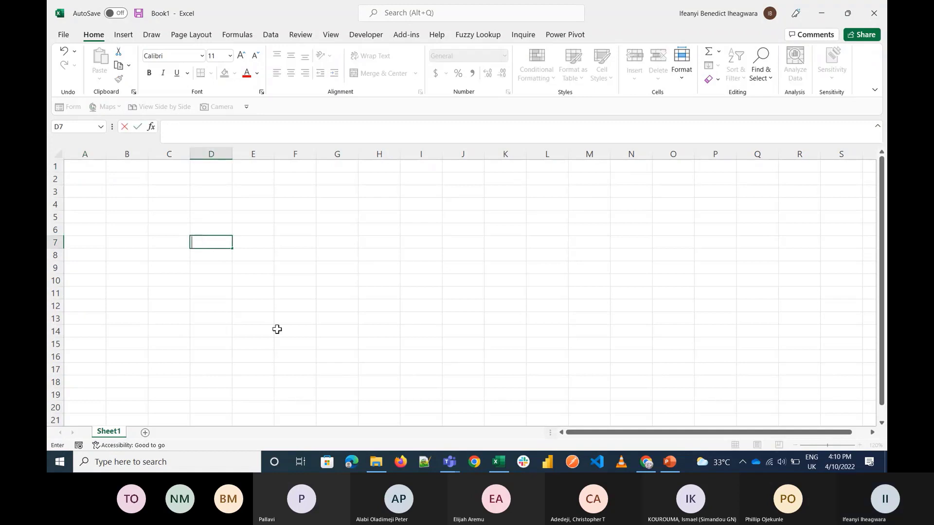
type("Path_fol")
key("BackSpace")
key("BackSpace")
key("BackSpace")
key("BackSpace")
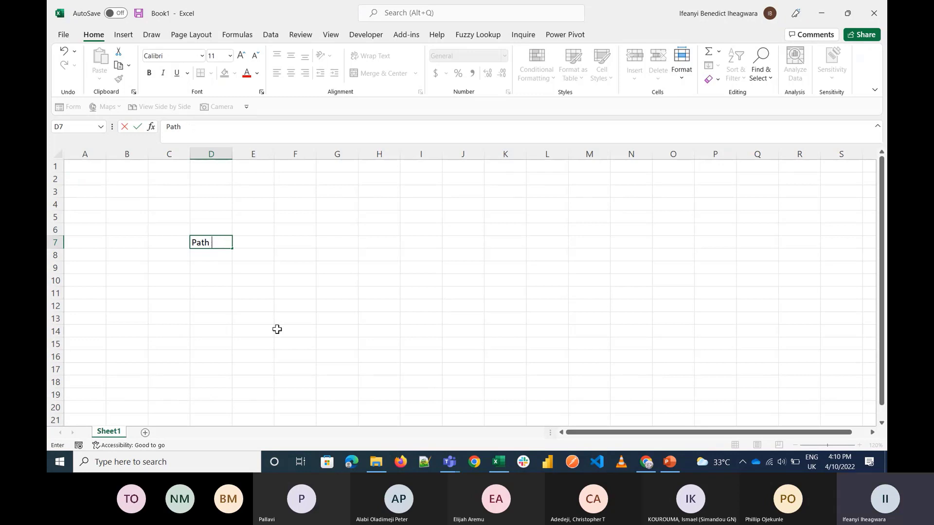
type("folder")
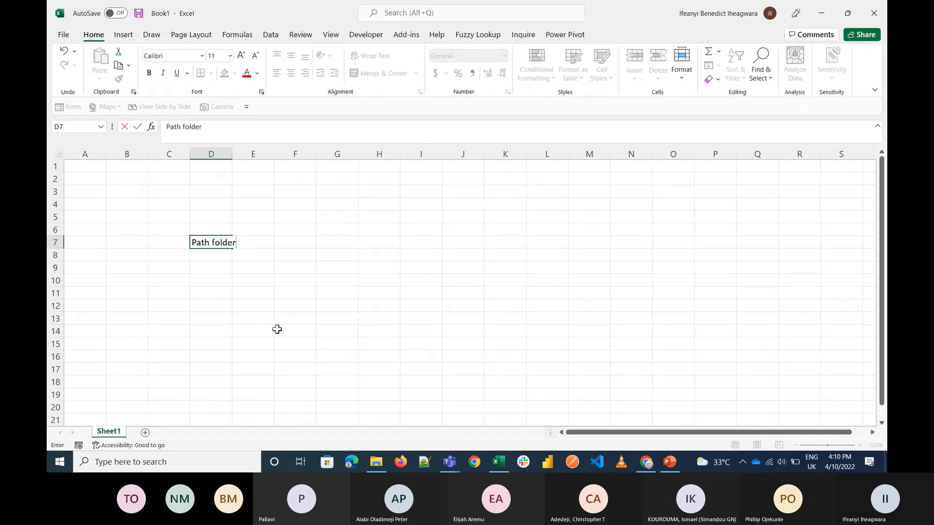
key("Tab")
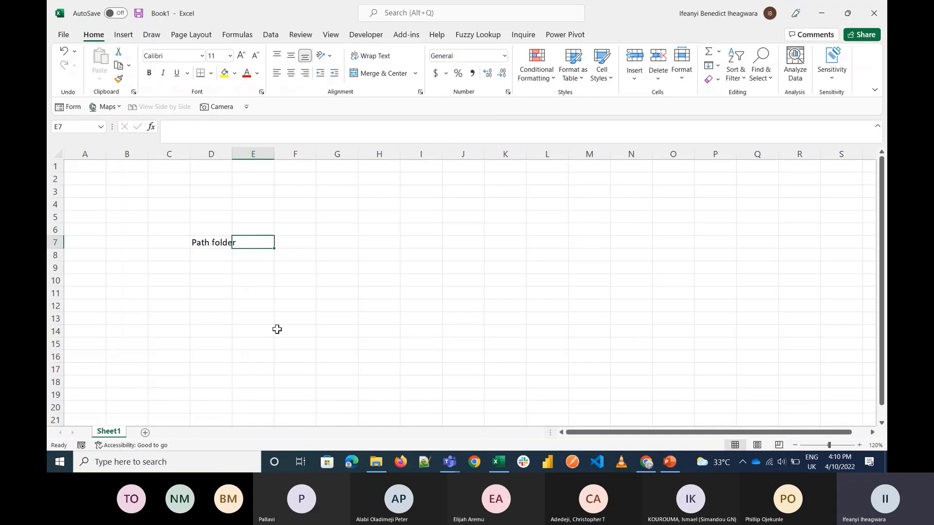
left_click_drag(230, 157, 241, 156)
Open the Test folder inside Interactive dashboard and examine the contents of Sales-Data Dec 2015.xlsx, closing it after viewing
mouse_move(385, 458)
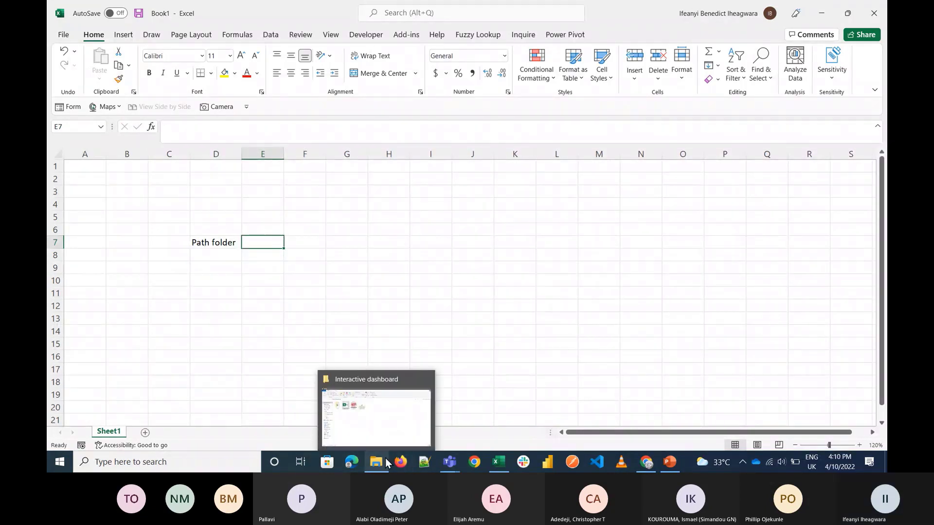
left_click(375, 415)
double_click(175, 135)
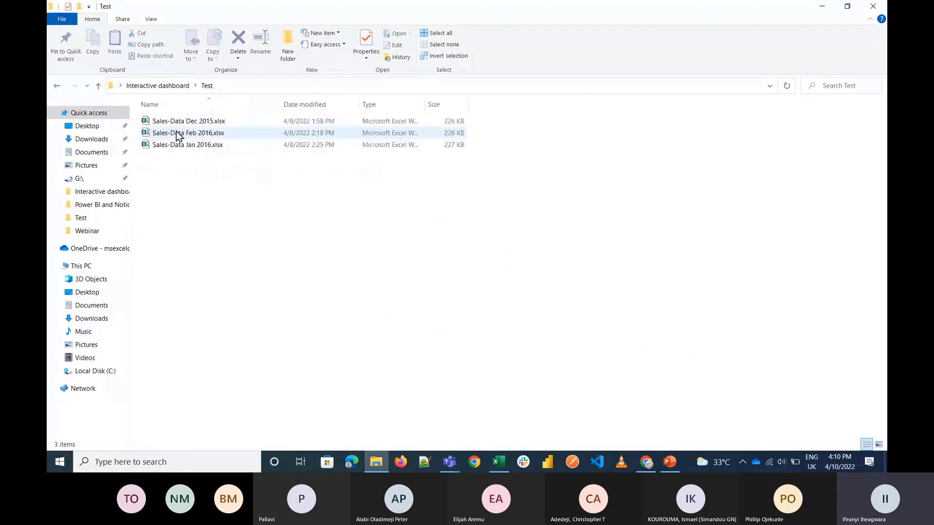
double_click(224, 124)
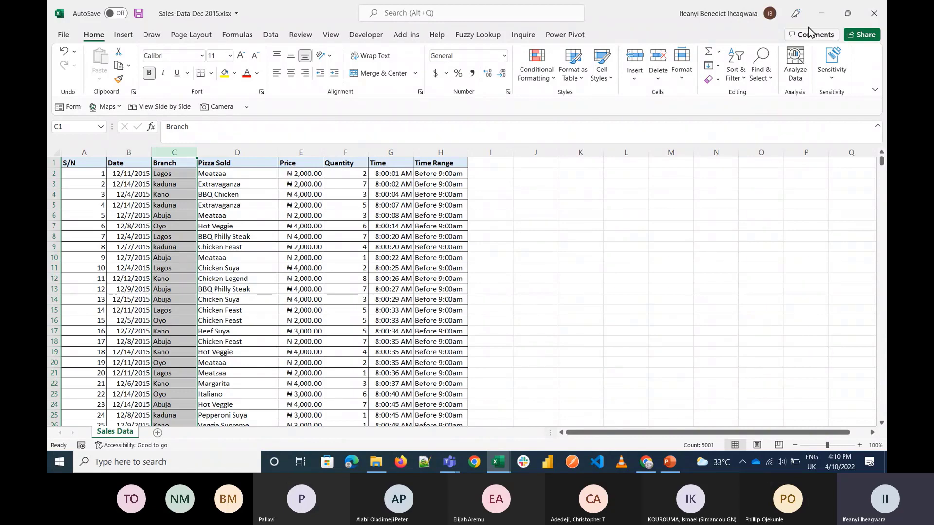
left_click(873, 13)
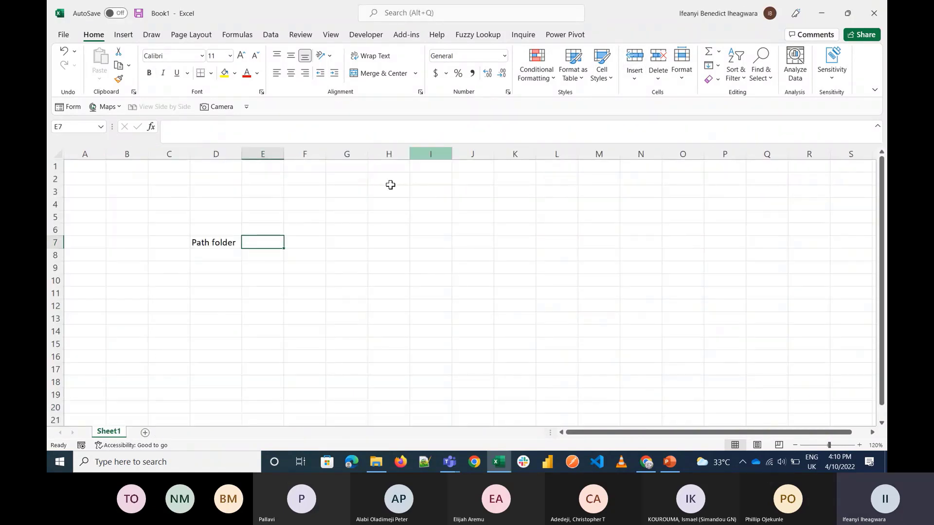
Copy the full path of the Test folder in File Explorer and paste it into cell E7 of the new workbook
left_click(377, 460)
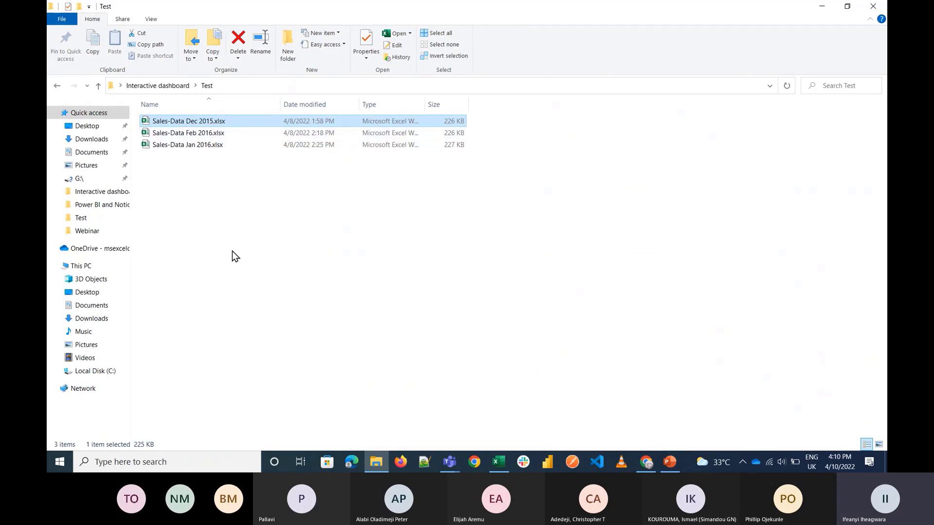
key("alt+Left")
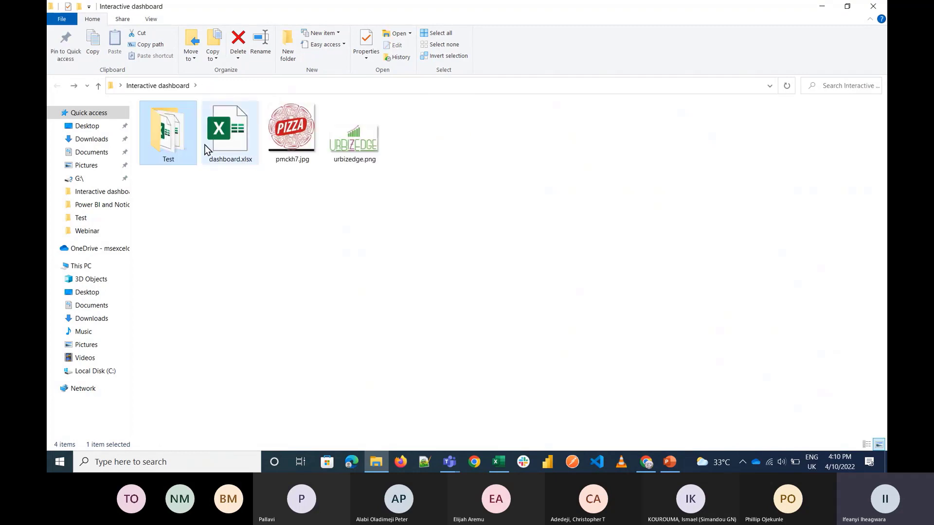
double_click(182, 122)
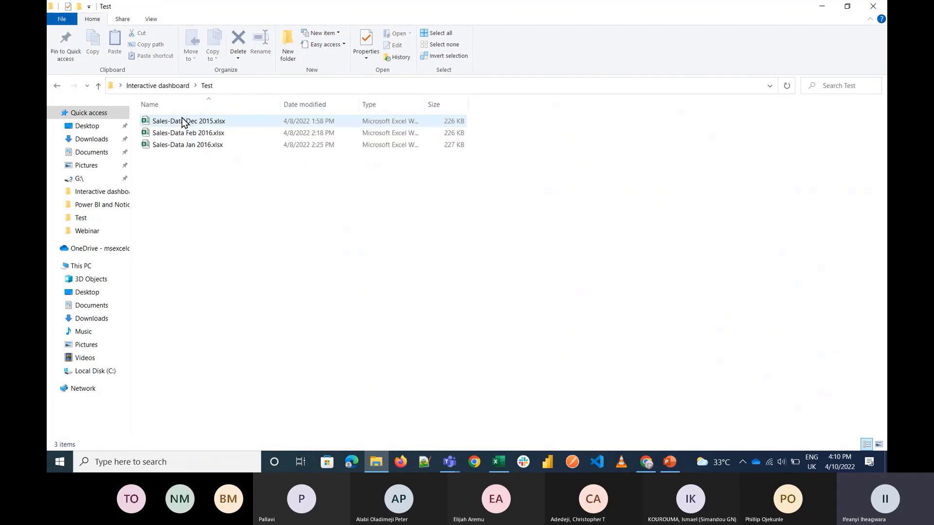
left_click(243, 86)
key("ctrl+c")
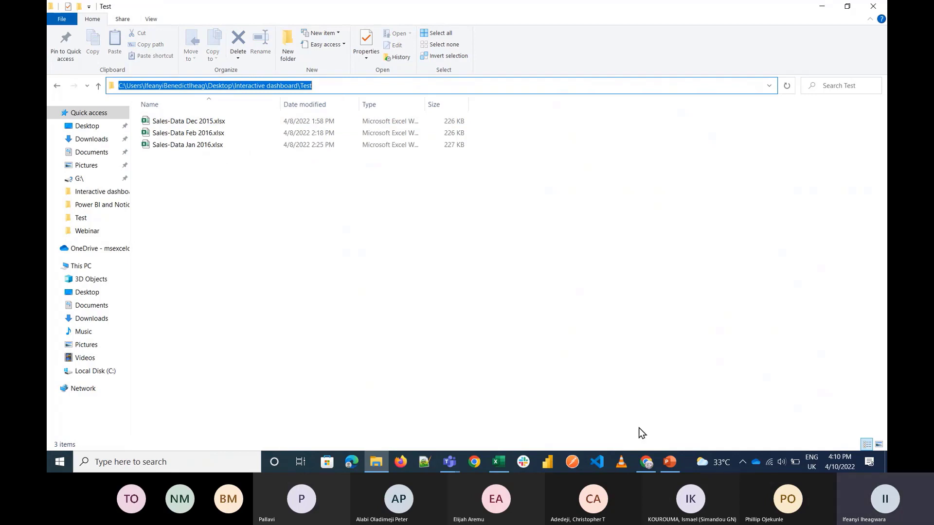
left_click(498, 463)
key("ctrl+v")
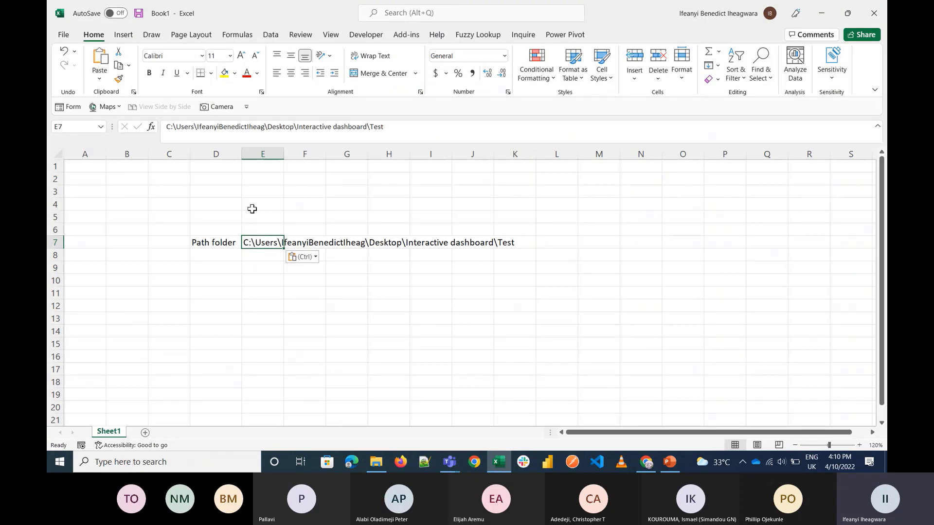
right_click(252, 244)
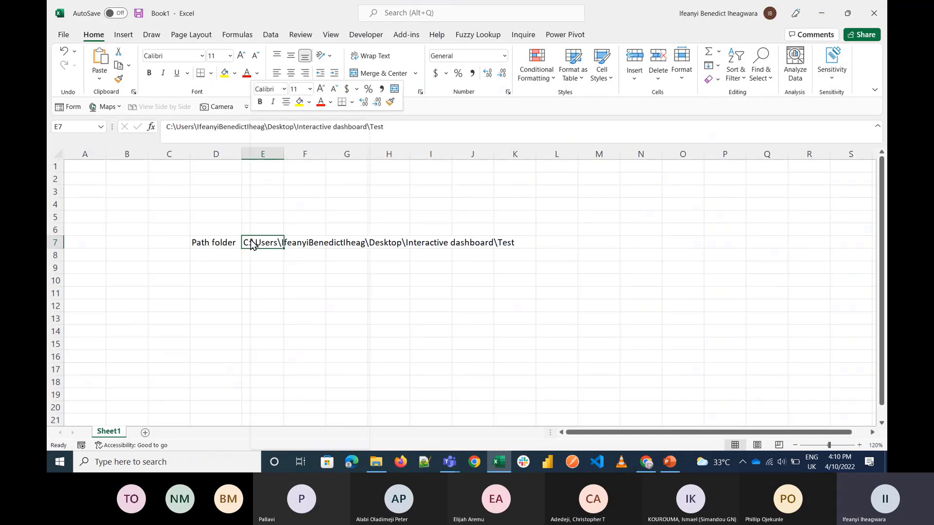
left_click(344, 43)
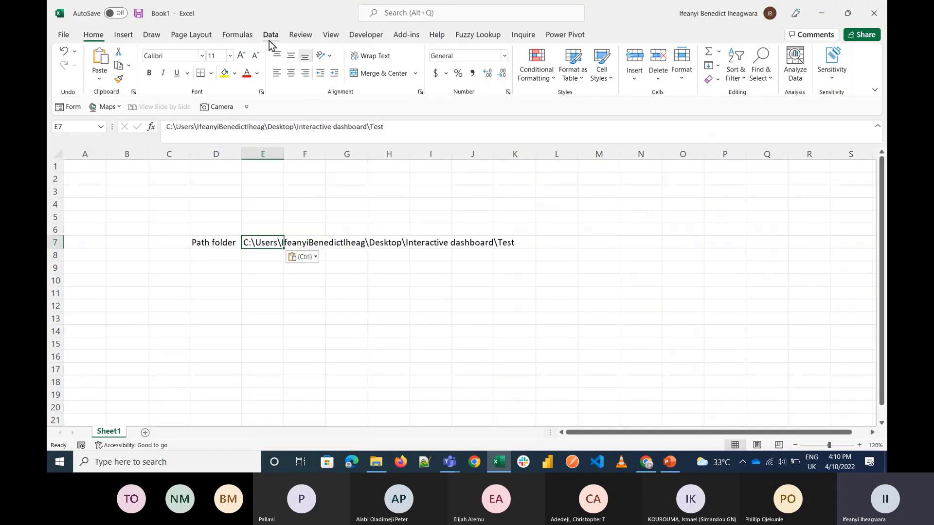
left_click(270, 39)
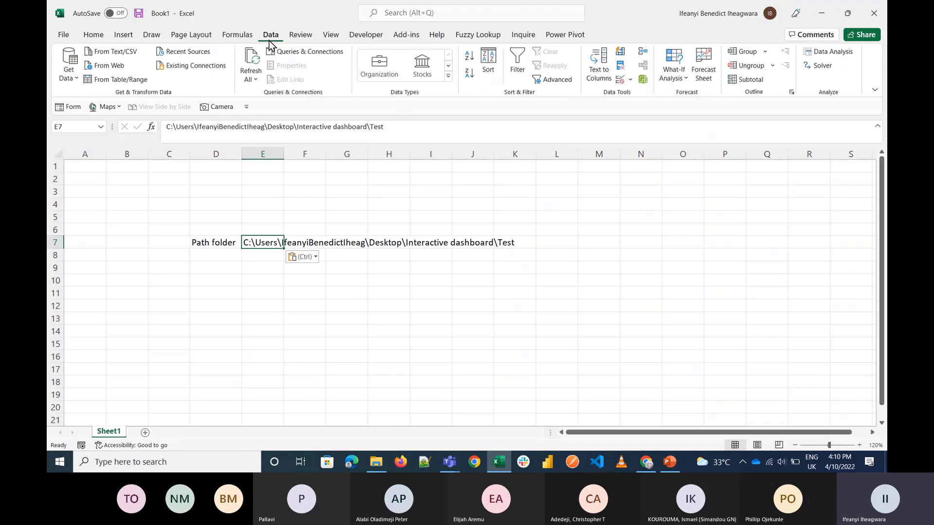
left_click(406, 38)
left_click(368, 38)
left_click(324, 41)
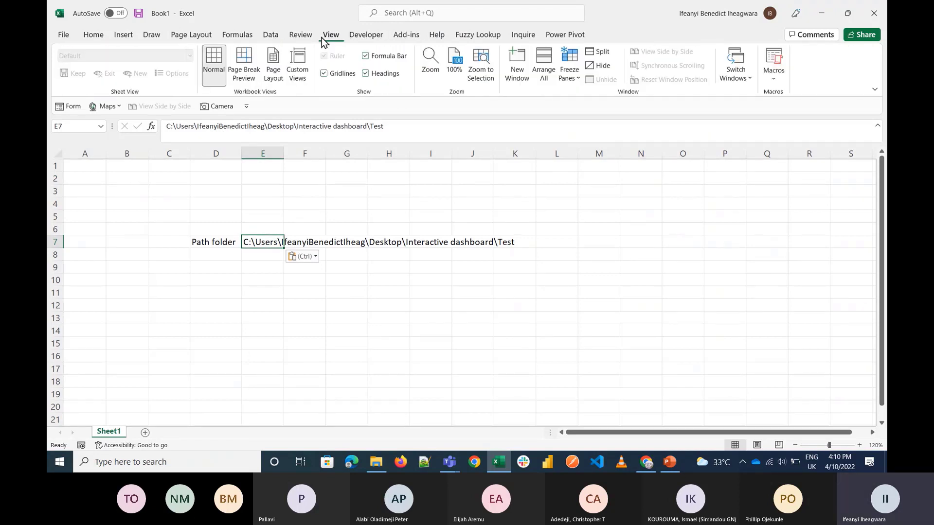
left_click(300, 37)
left_click(271, 38)
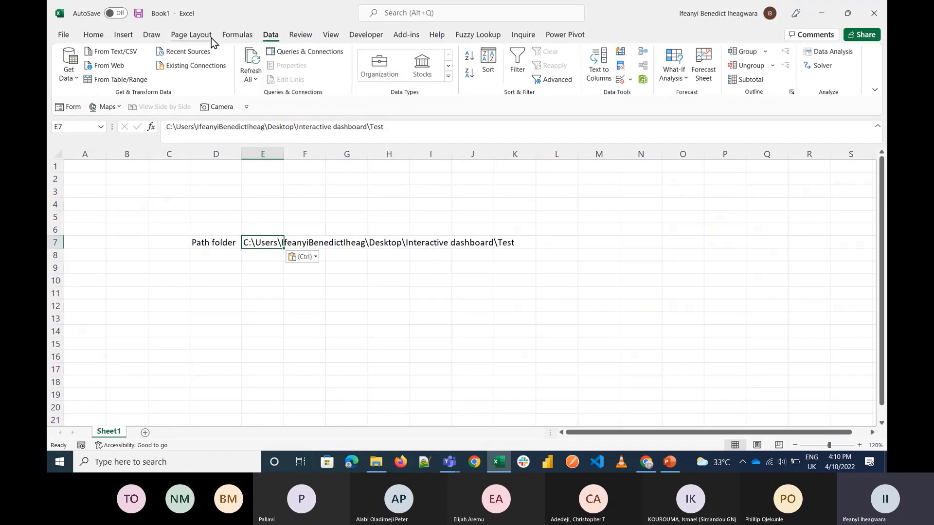
left_click(209, 37)
Define the name Folder_path for cell E7 with Workbook scope
left_click(237, 36)
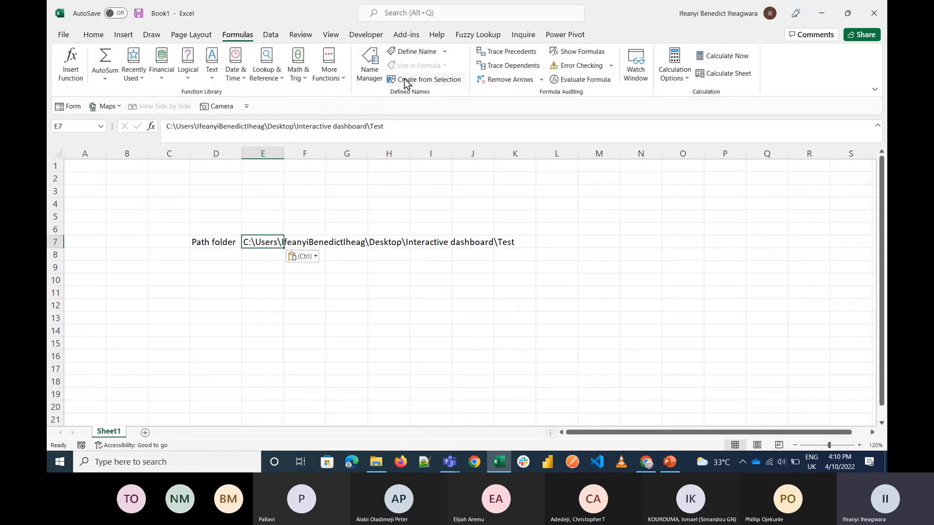
left_click(417, 53)
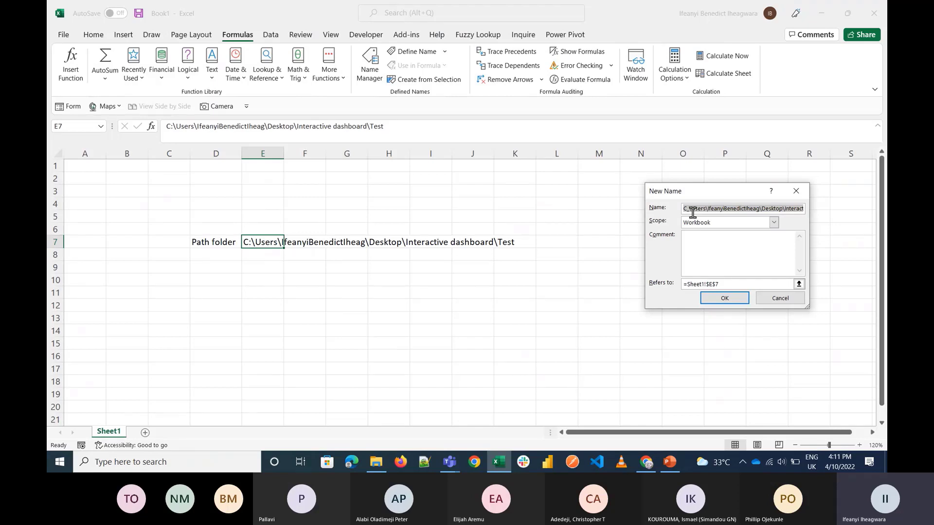
type("Fold")
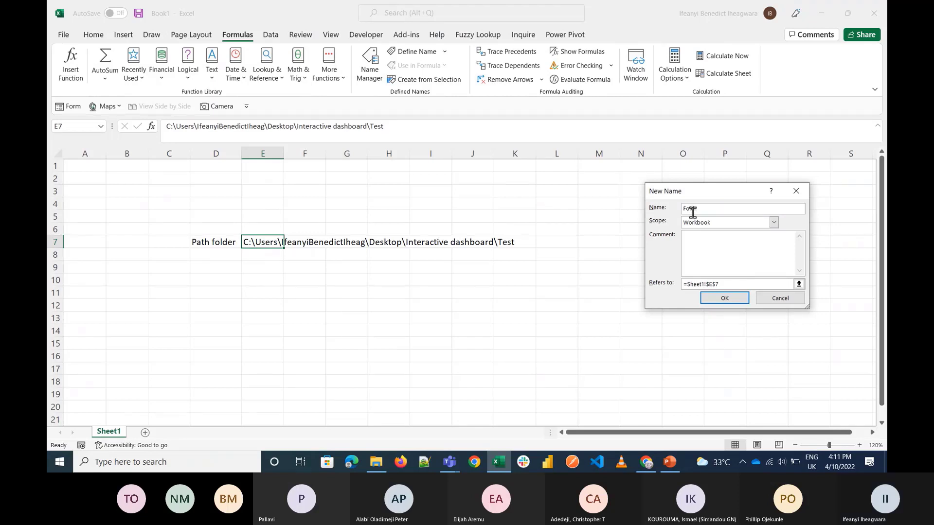
type("r")
key("BackSpace")
type("er_path")
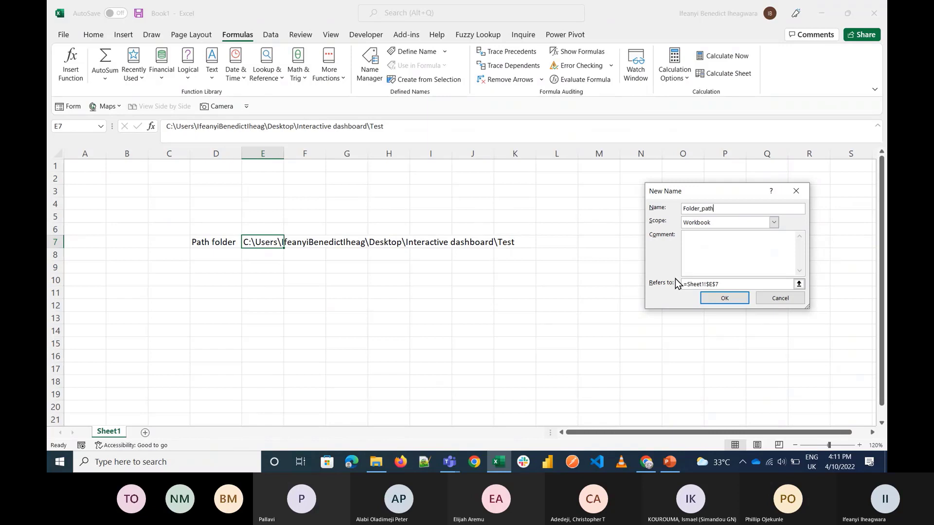
left_click(726, 298)
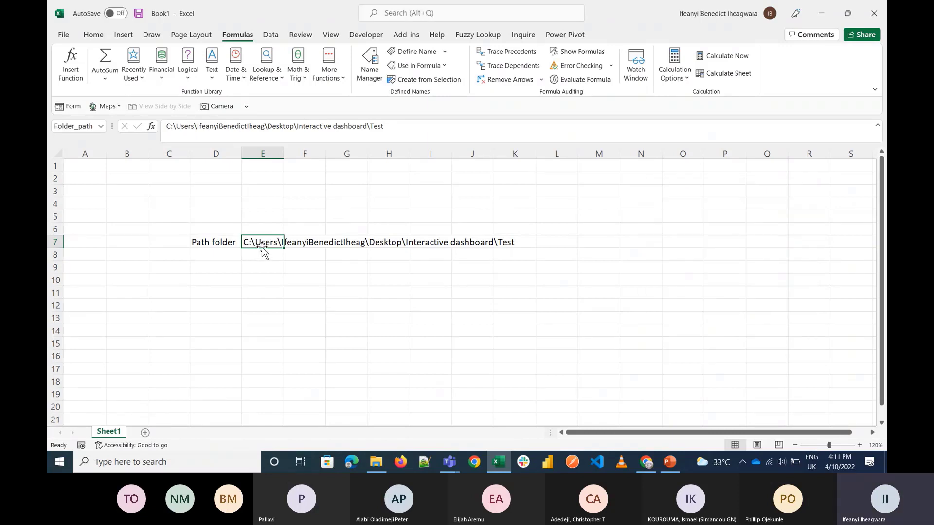
Load the Folder_path cell into the Power Query Editor as a query and drill down to its path text value
left_click(271, 34)
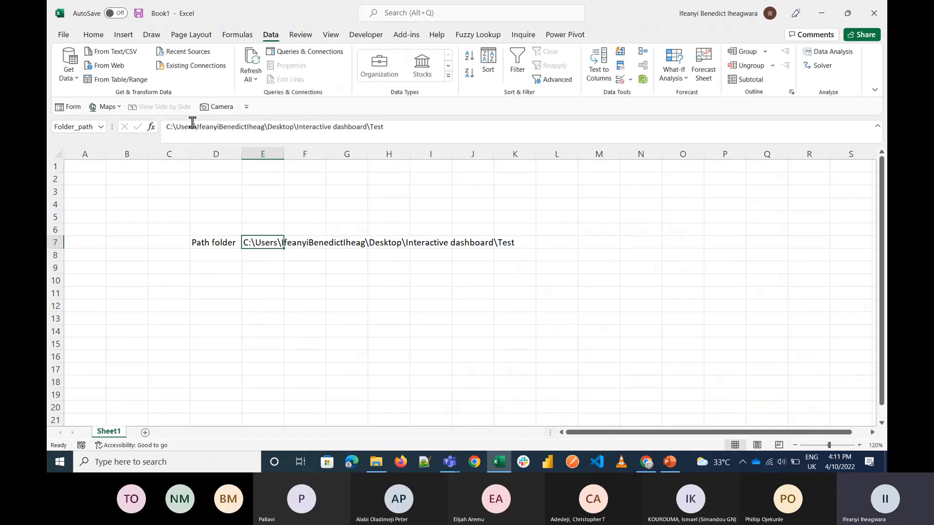
left_click(104, 82)
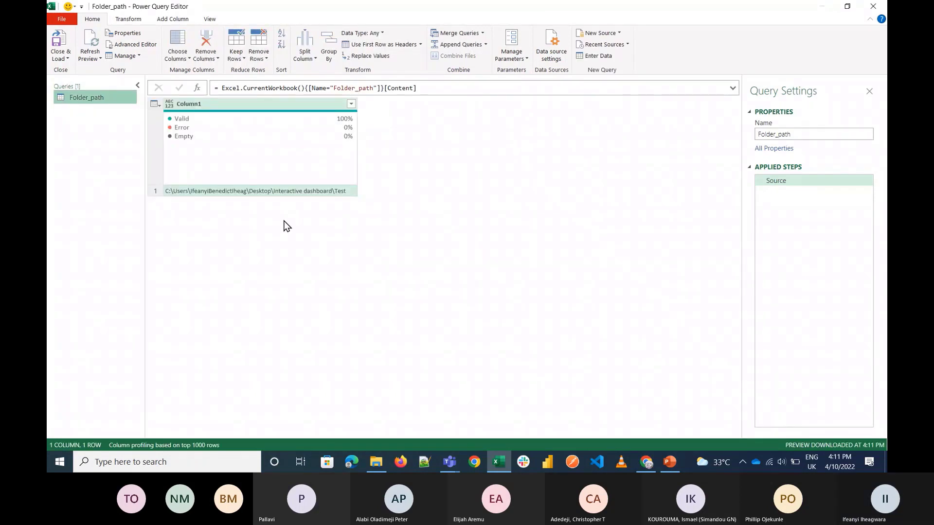
right_click(242, 190)
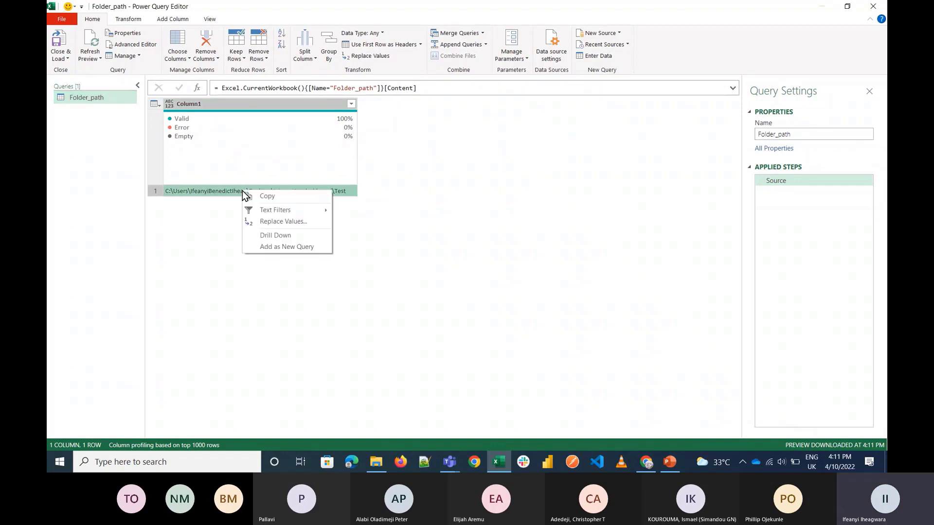
left_click(277, 235)
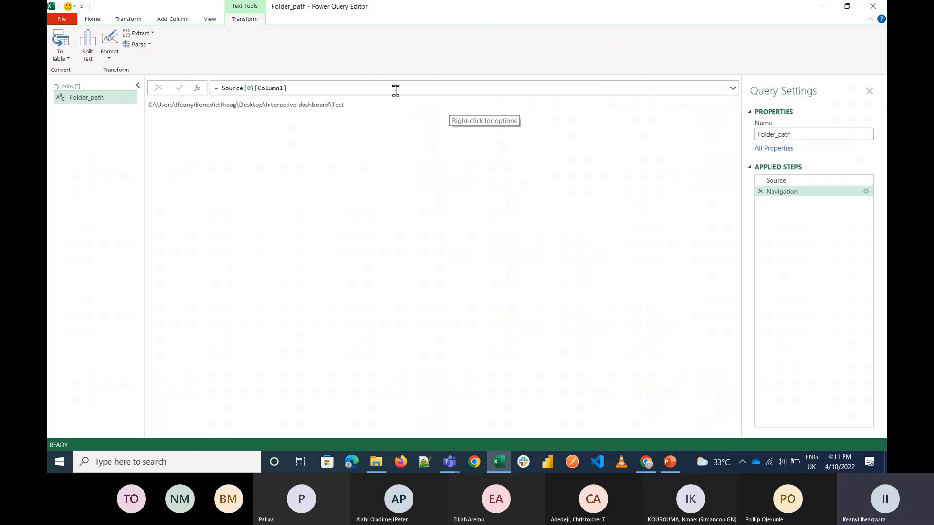
Add a new folder query from the Test folder inside Interactive dashboard on the Desktop, opening its file list for transformation
left_click(92, 22)
left_click(611, 34)
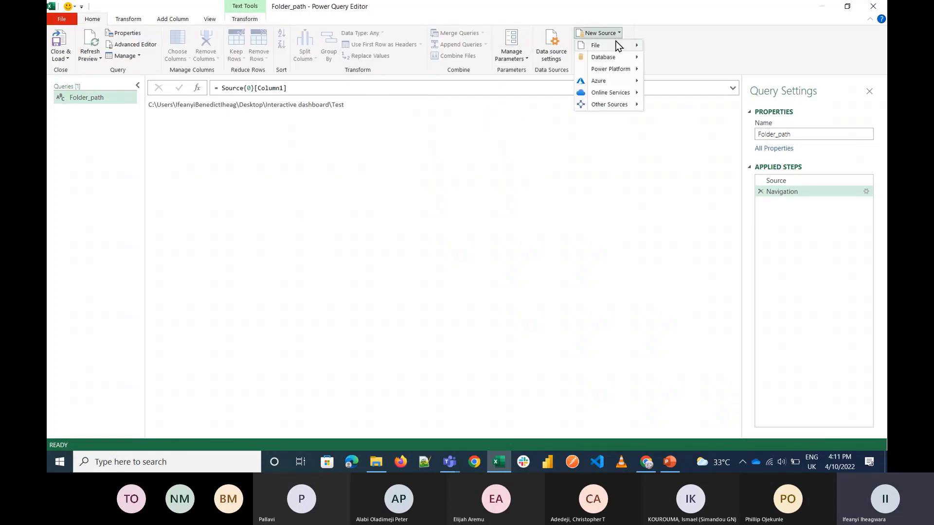
mouse_move(616, 45)
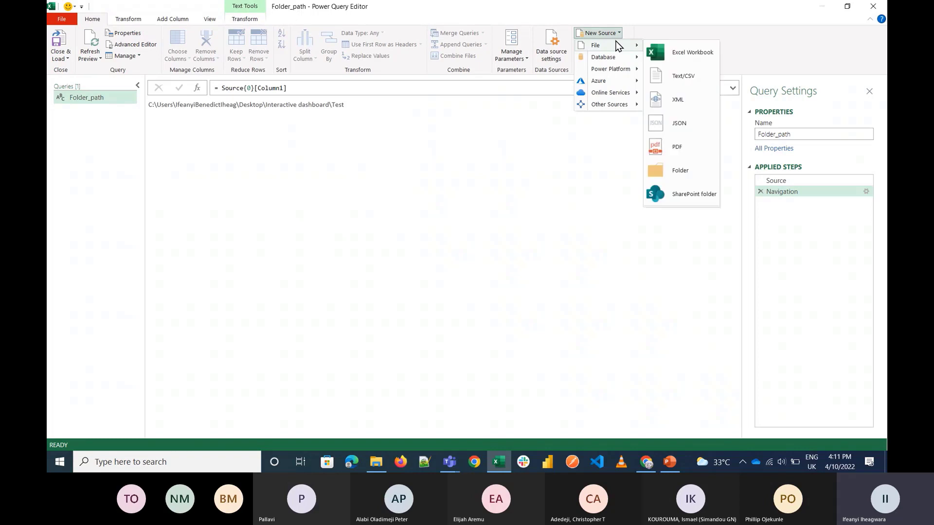
left_click(692, 170)
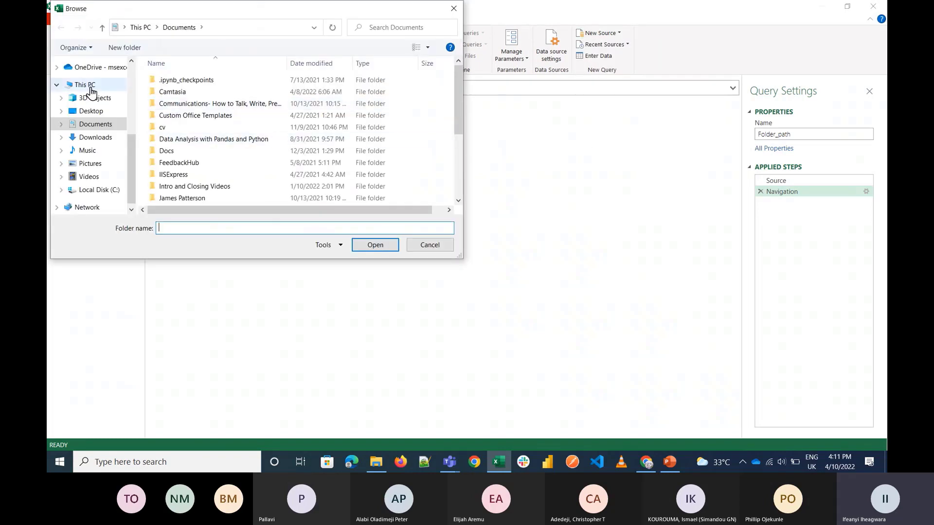
left_click(95, 116)
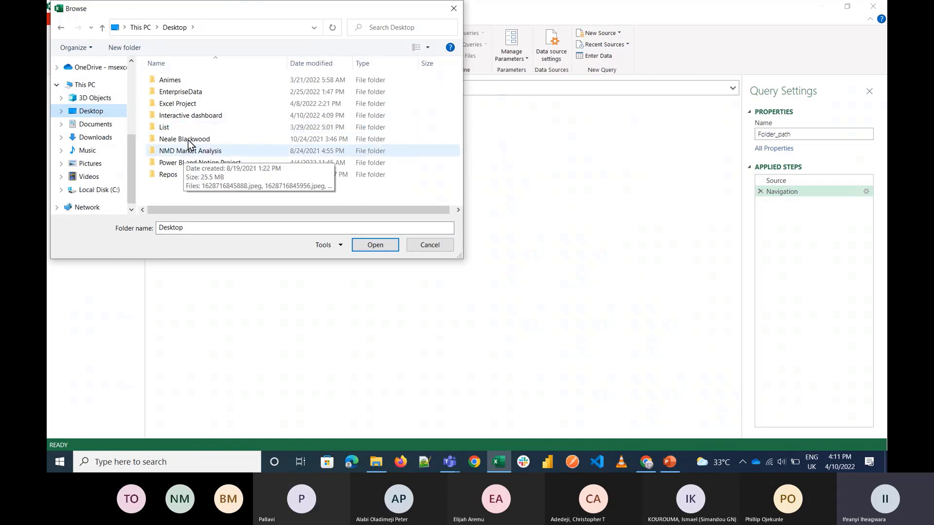
double_click(208, 121)
left_click(170, 88)
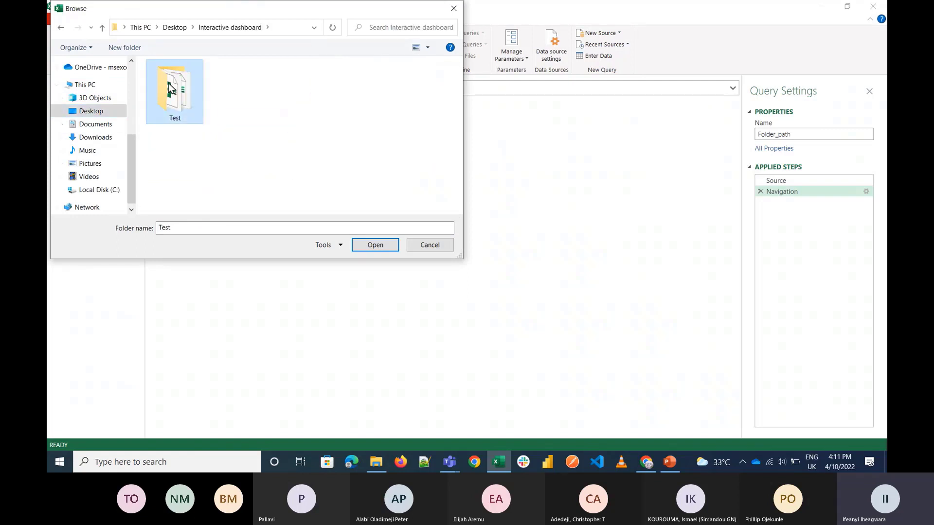
left_click(378, 246)
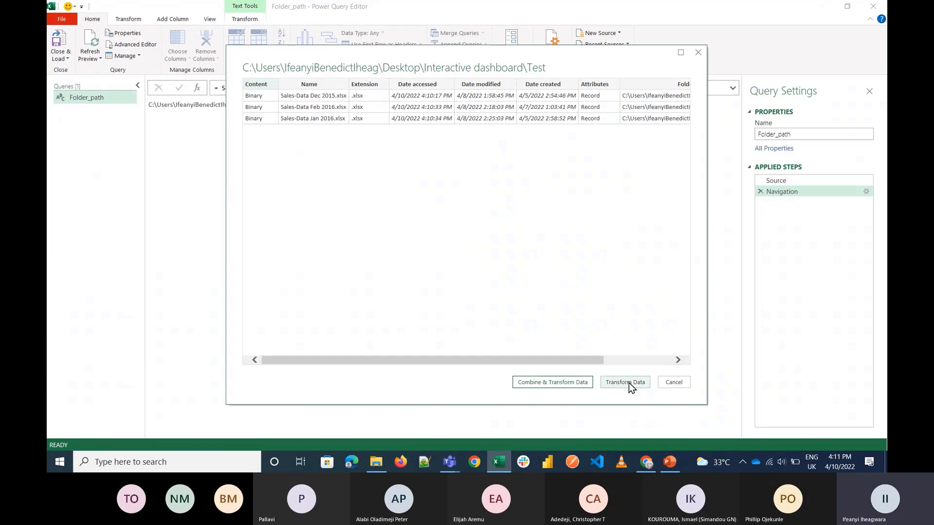
left_click(625, 382)
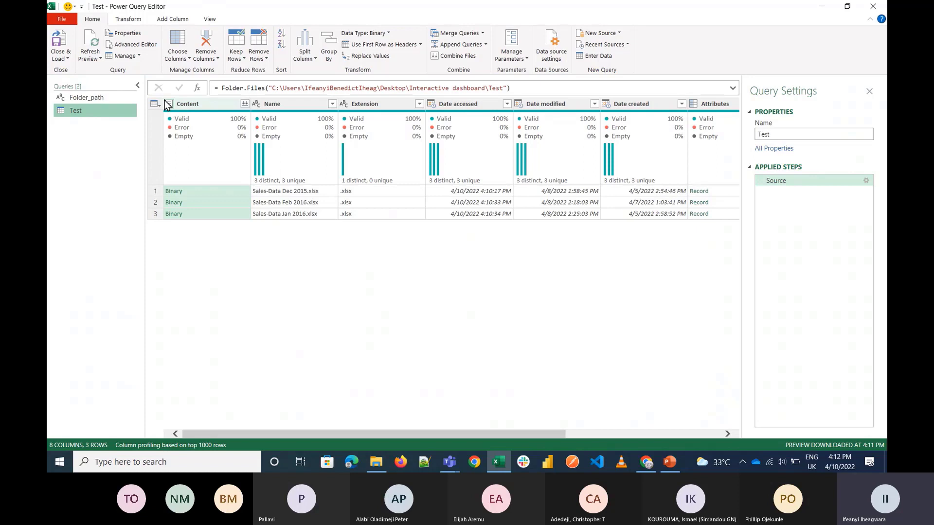
Try to join the two code lines of the Folder_path query into one, removing [Content] and the Column1 assignment
left_click(88, 97)
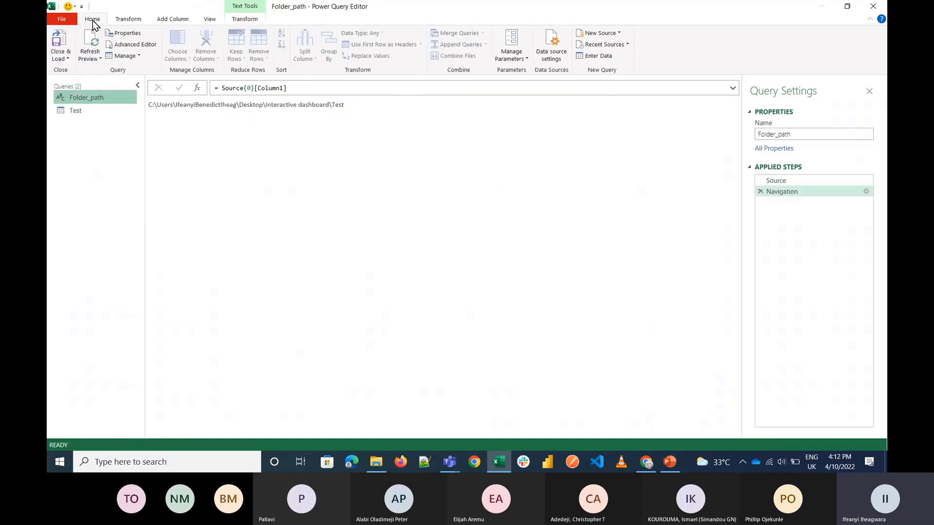
left_click(129, 44)
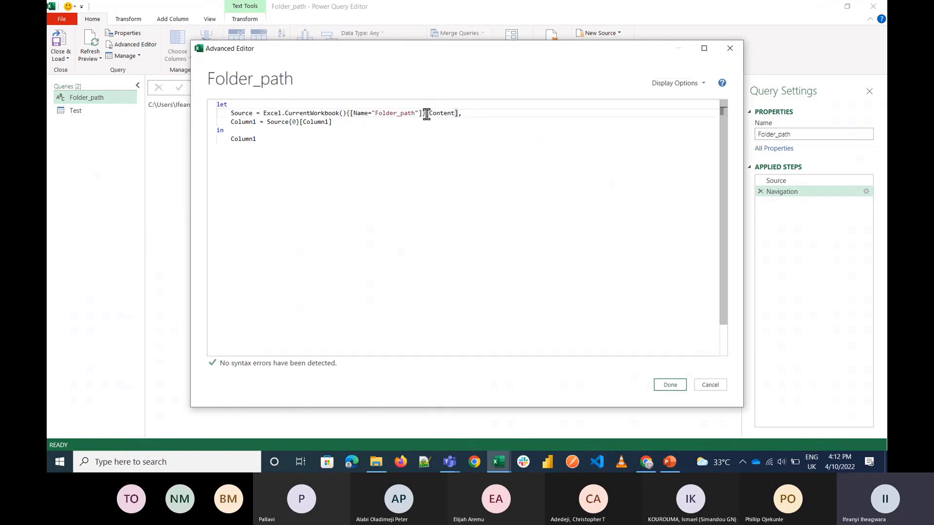
left_click_drag(426, 113, 461, 118)
key("Delete")
key("Delete")
key("Delete")
key("Delete")
key("Delete")
key("Delete")
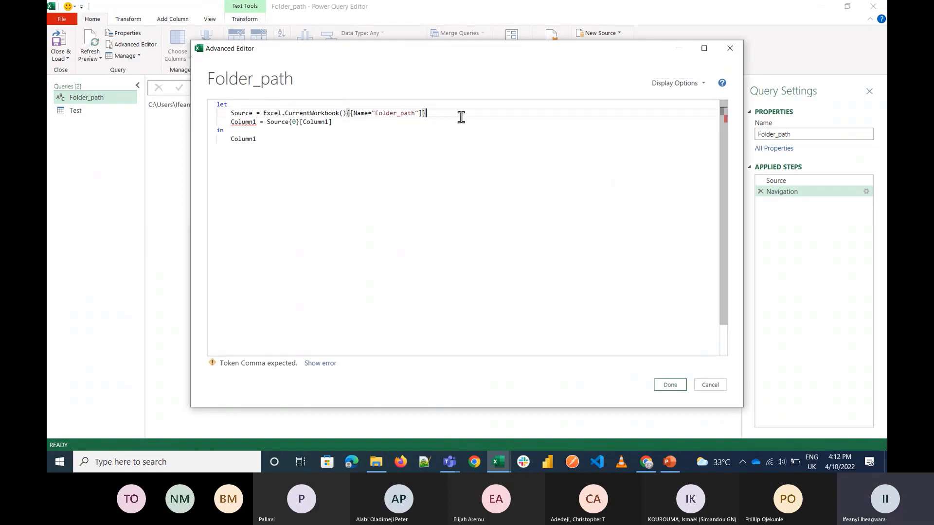
key("Delete")
key("Delete")
key("Delete")
key("Delete")
key("Delete")
key("Delete")
key("Delete")
key("Delete")
key("Delete")
key("Delete")
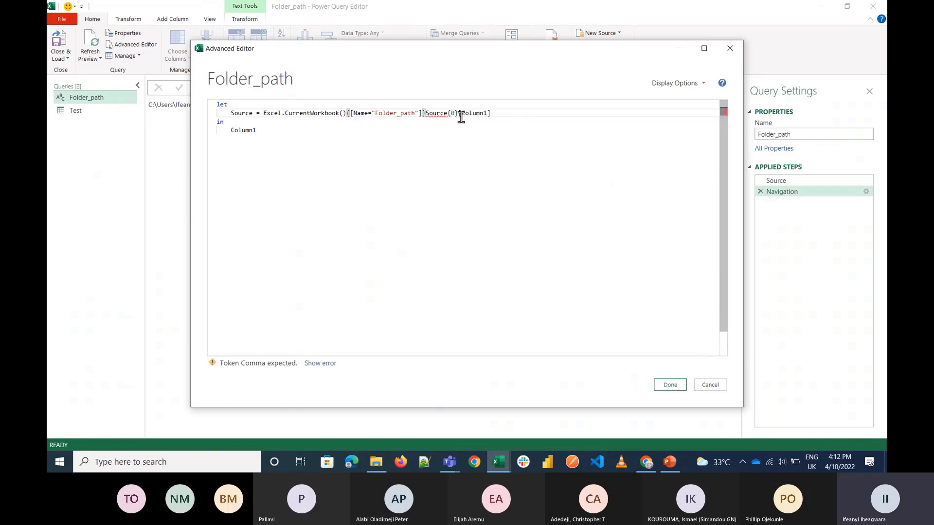
Replace Column1 with Source as the output after "in" in the Folder_path code
left_click(233, 130)
key("Delete")
type("Source")
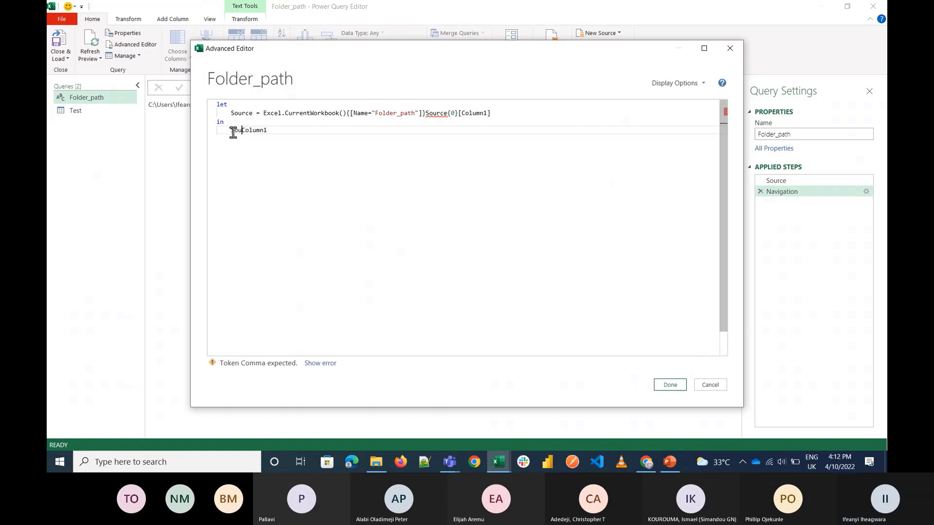
key("Delete")
key("Delete")
key("Delete")
key("Delete")
key("Delete")
key("Delete")
Remove the extra Source before {0}[Column1], copy the combined Excel.CurrentWorkbook expression, then apply and recheck the Folder_path code
left_click(425, 113)
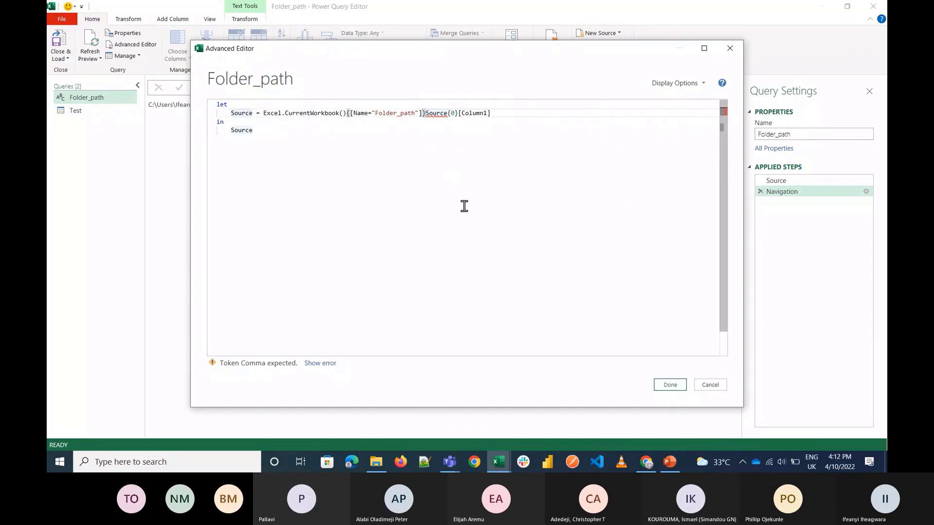
key("Delete")
key("Delete")
key("Delete")
key("Delete")
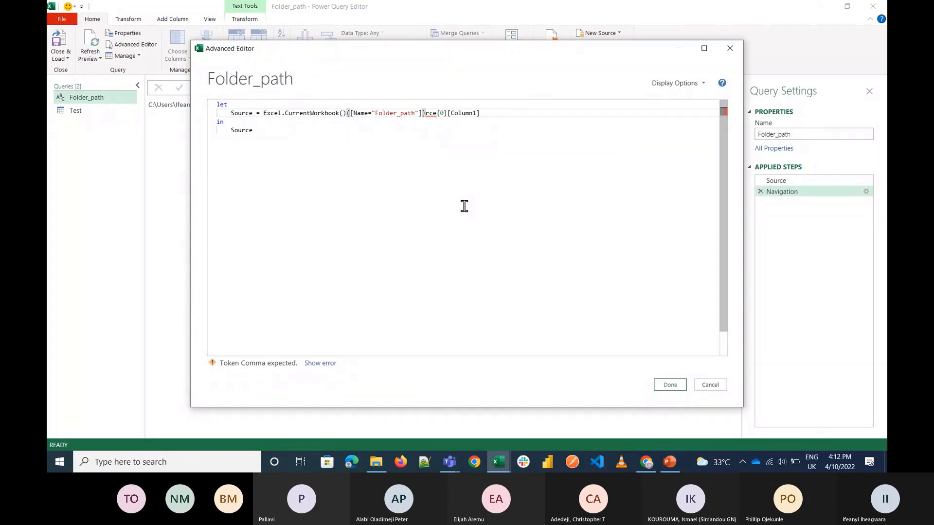
key("Delete")
key("Delete")
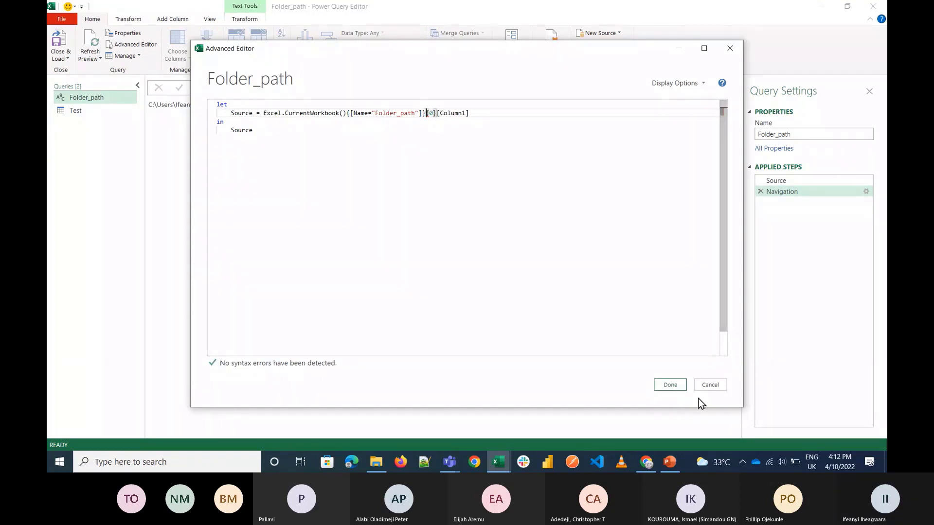
left_click_drag(263, 114, 475, 113)
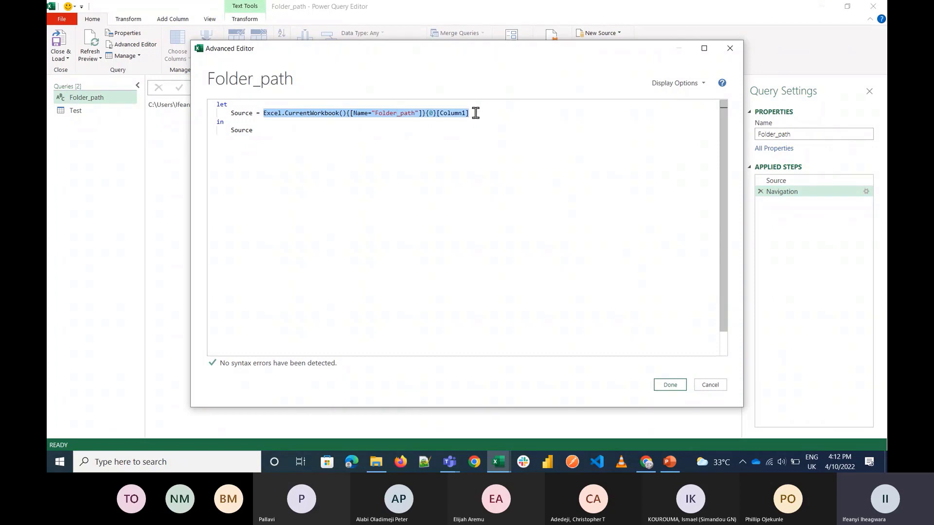
left_click(669, 384)
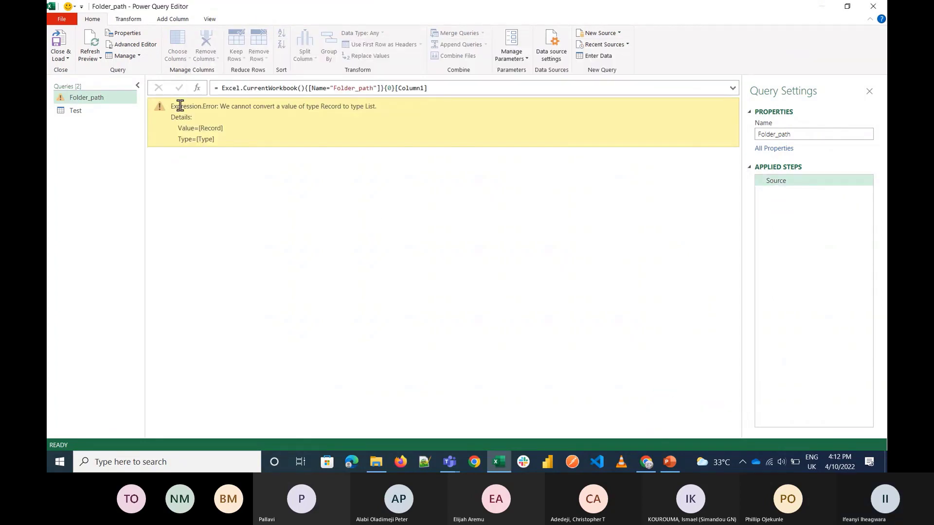
left_click(124, 44)
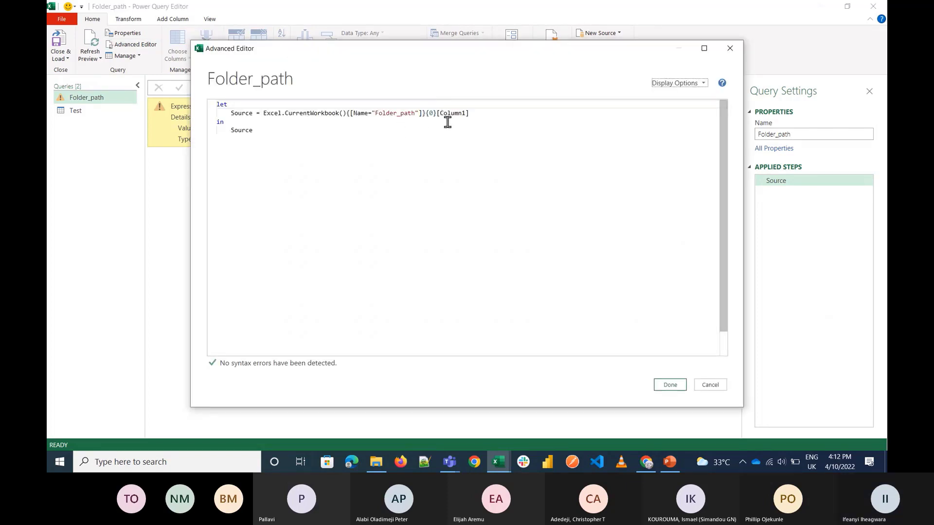
left_click(708, 386)
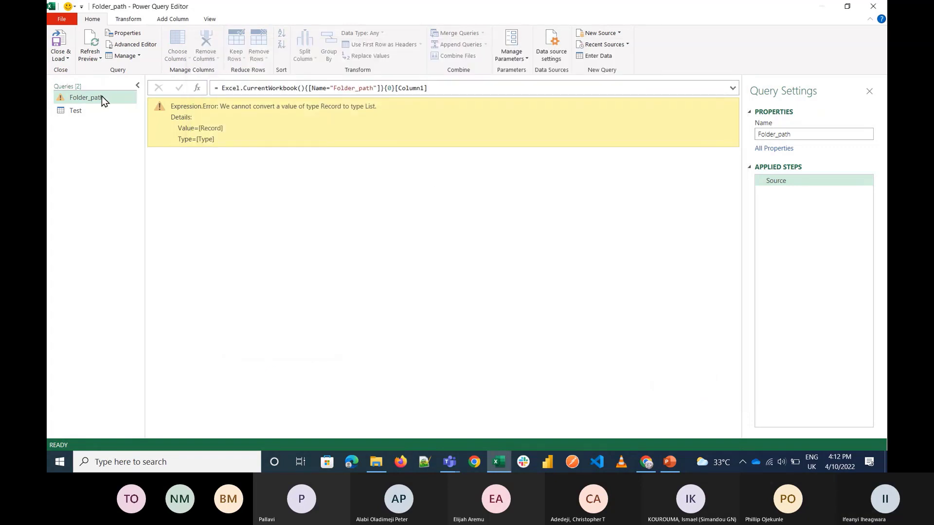
Try to replace the hard-coded path in the Test query's Folder.Files call with Excel.CurrentWorkbook(){[Name="Folder_path"]}{0}[Column1]
left_click(94, 116)
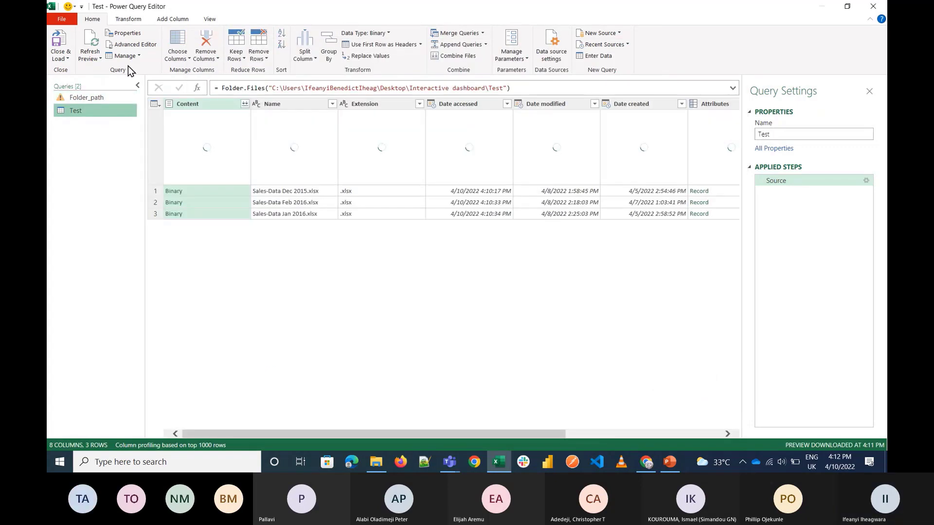
left_click(132, 44)
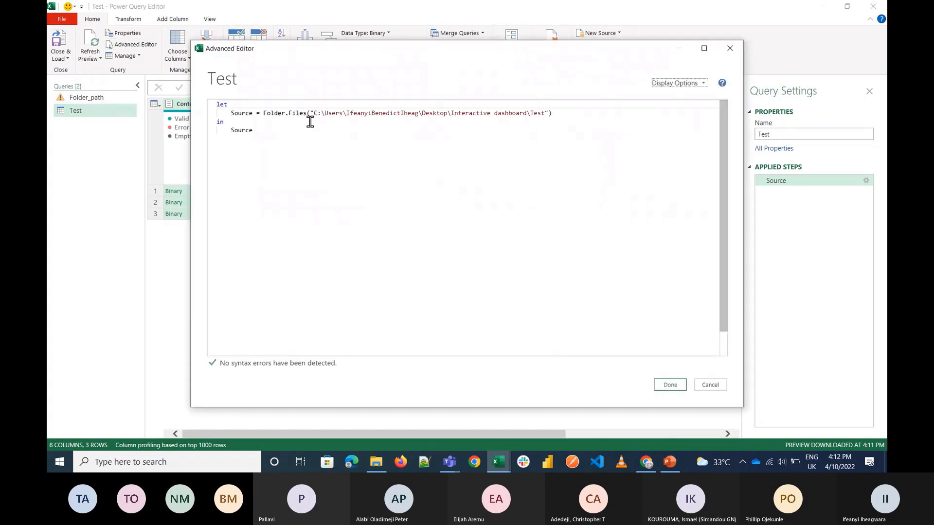
left_click(312, 113)
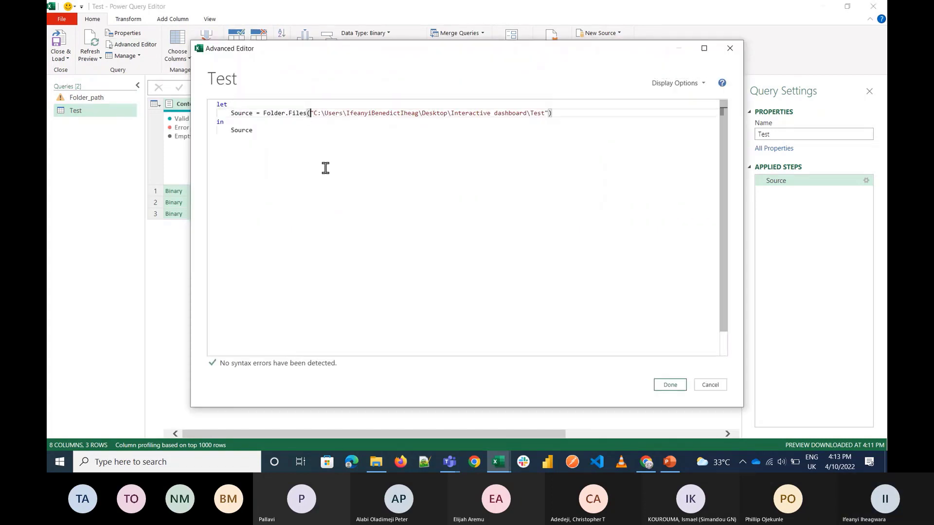
key("ctrl+v")
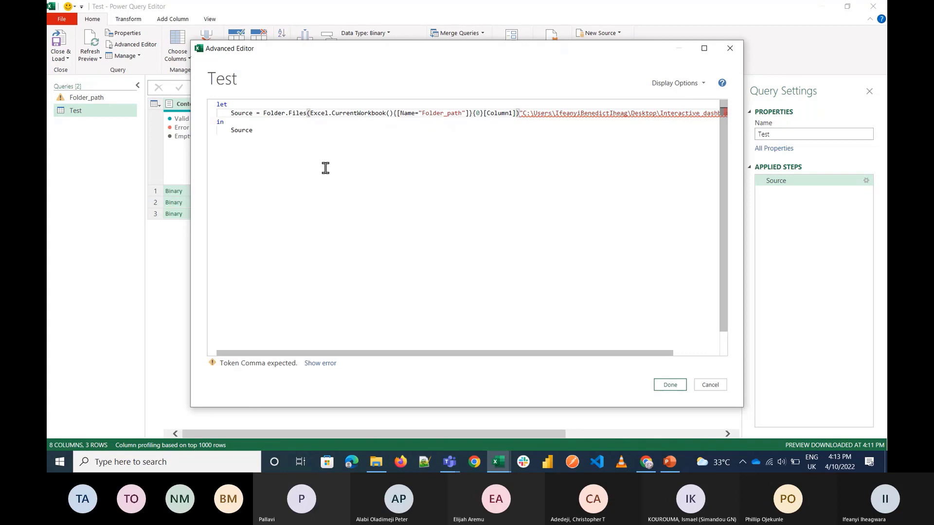
key("Return")
key("shift+End")
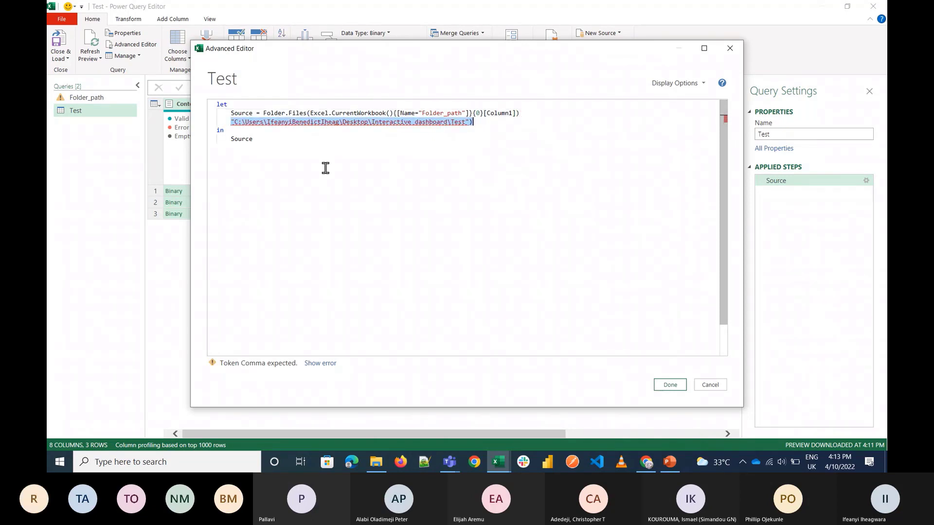
key("BackSpace")
key("BackSpace")
key("BackSpace")
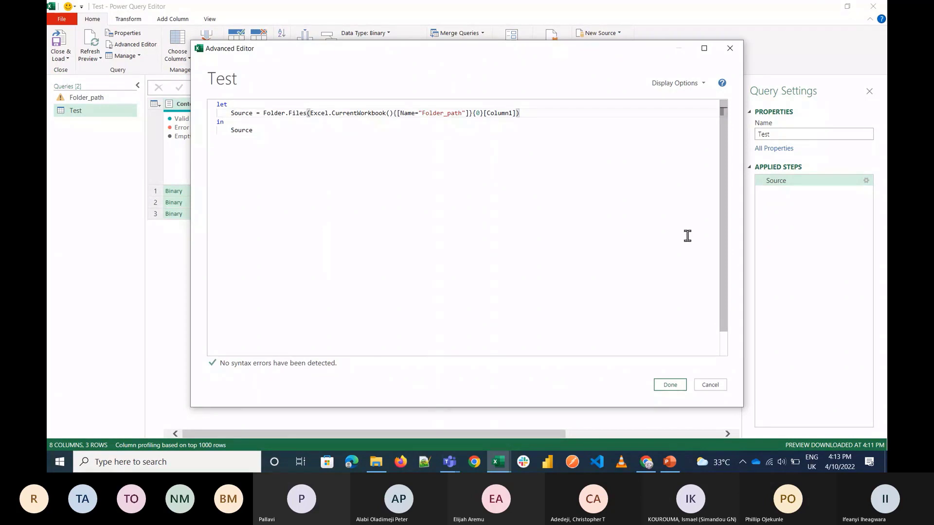
left_click(670, 384)
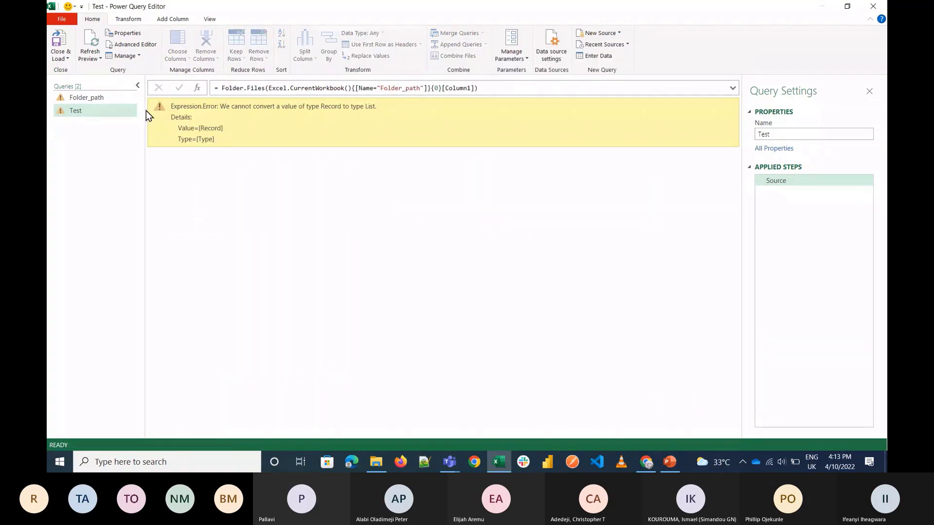
Close the Power Query Editor from the Folder_path query and discard all query changes
left_click(93, 98)
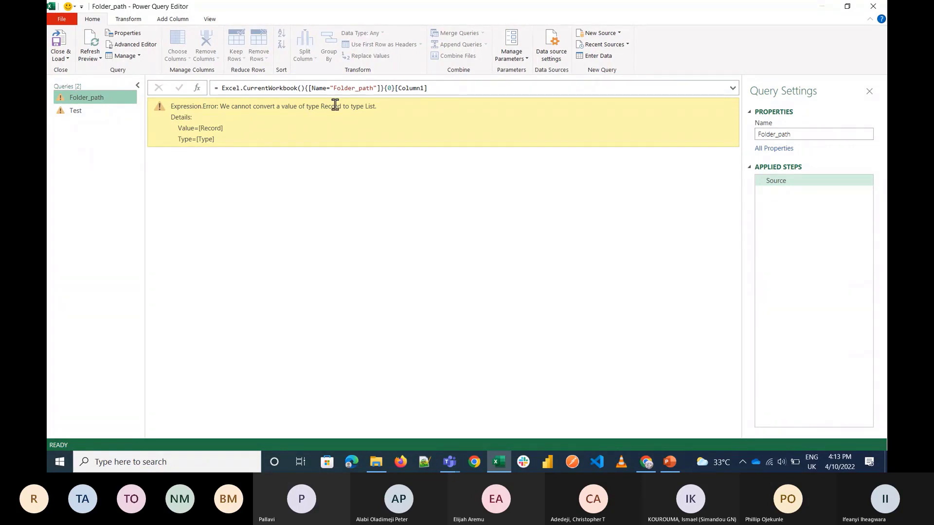
left_click(872, 6)
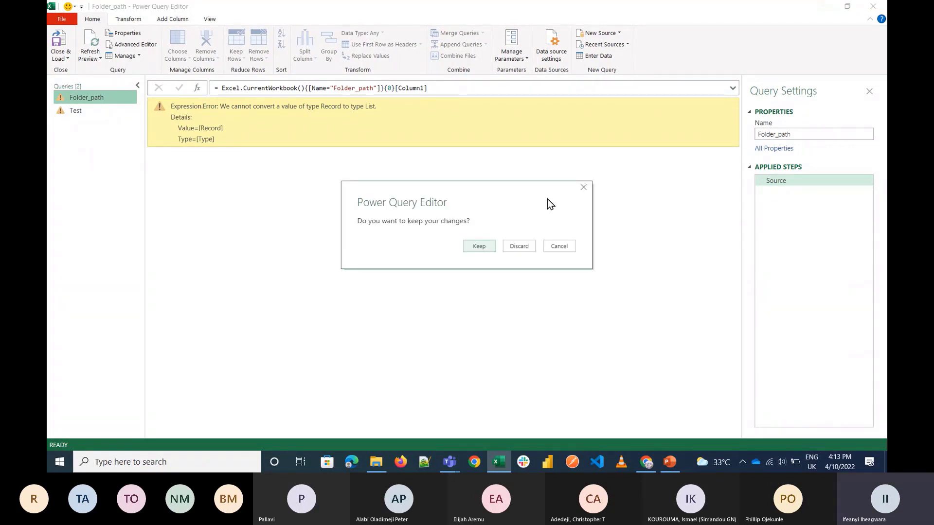
left_click(518, 246)
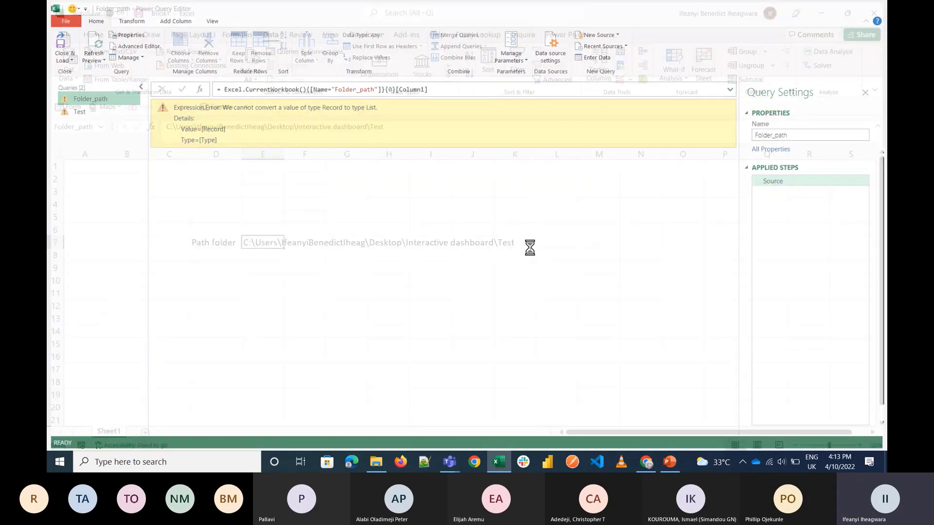
Load the Folder_path cell into the Power Query Editor again and drill down to its path text
left_click(103, 78)
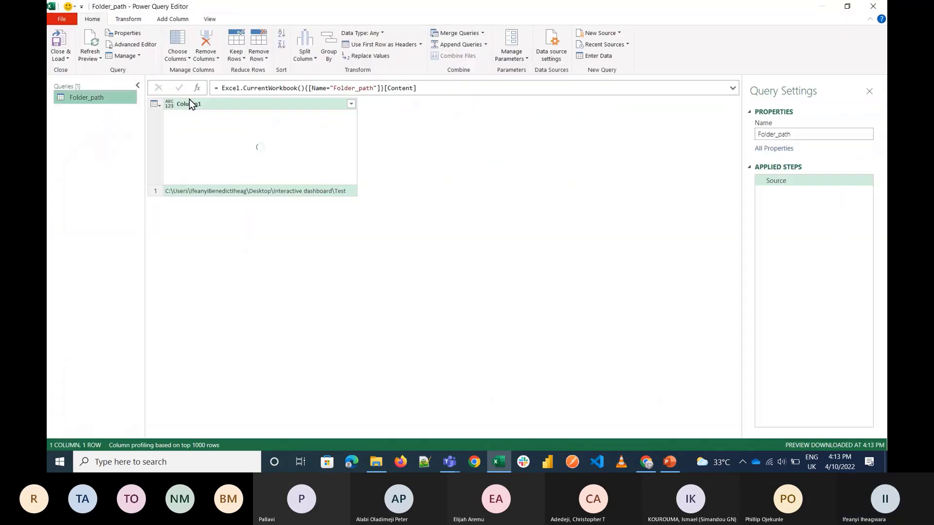
right_click(207, 191)
left_click(253, 237)
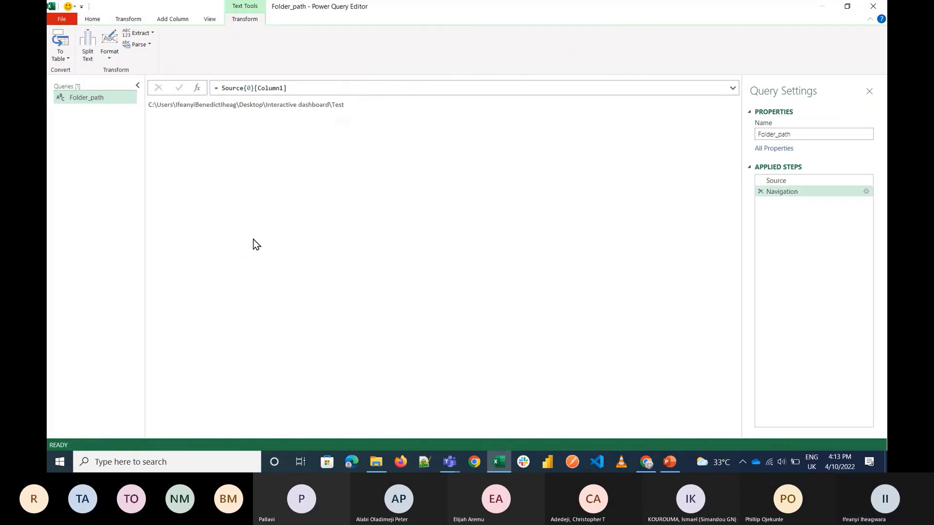
Merge the Folder_path query's two code lines into Source = Excel.CurrentWorkbook(){[Name="Folder_path"]}{0}[Column1] in the Advanced Editor
left_click(92, 19)
left_click(129, 44)
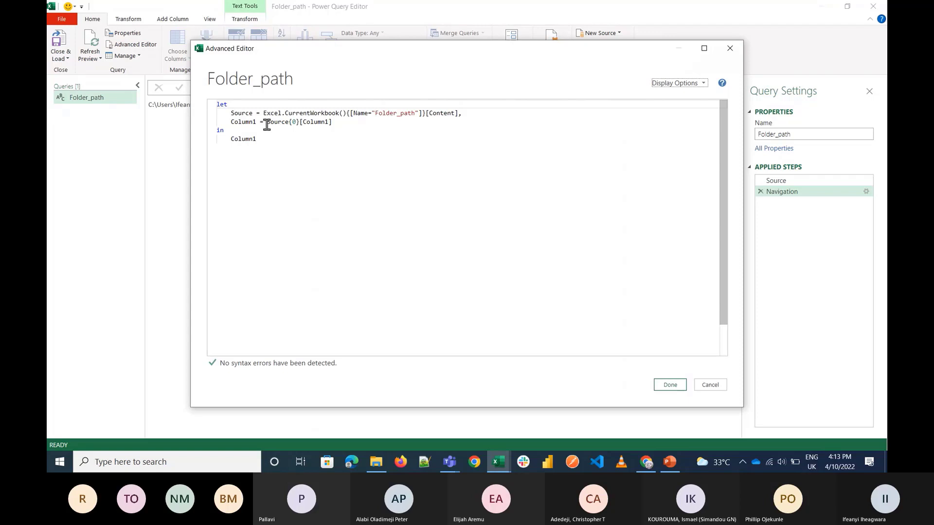
left_click_drag(267, 125, 217, 125)
key("BackSpace")
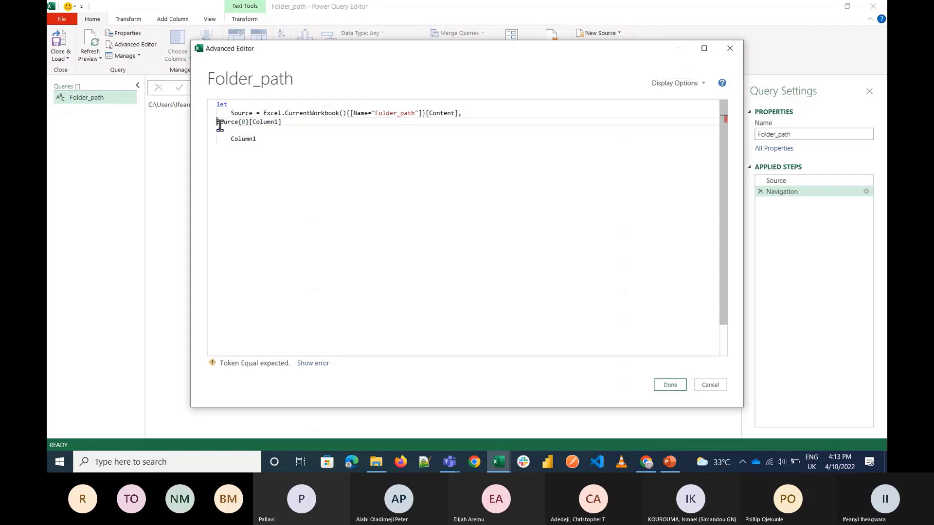
key("BackSpace")
key("BackSpace")
key("BackSpace")
key("BackSpace")
key("BackSpace")
key("BackSpace")
key("BackSpace")
key("BackSpace")
key("BackSpace")
key("BackSpace")
key("BackSpace")
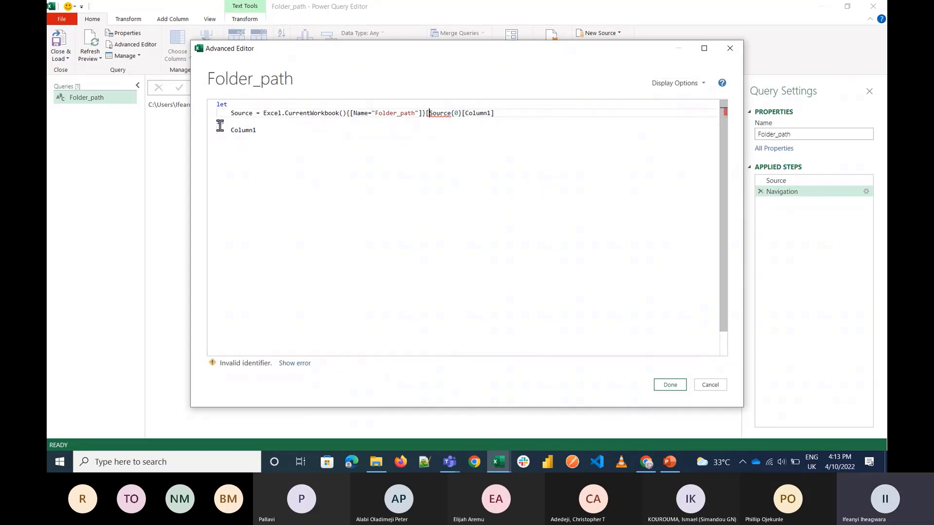
key("Delete")
key("Delete")
key("Delete")
key("Delete")
key("Delete")
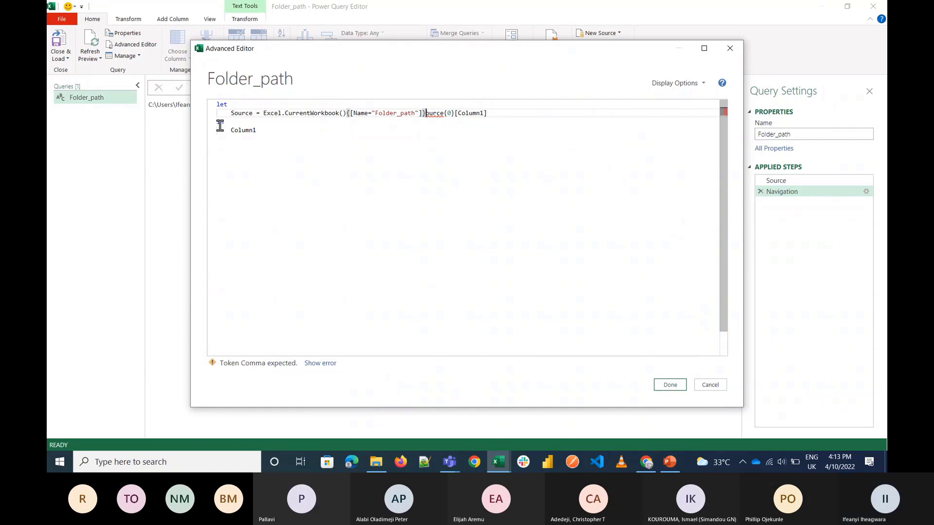
key("Delete")
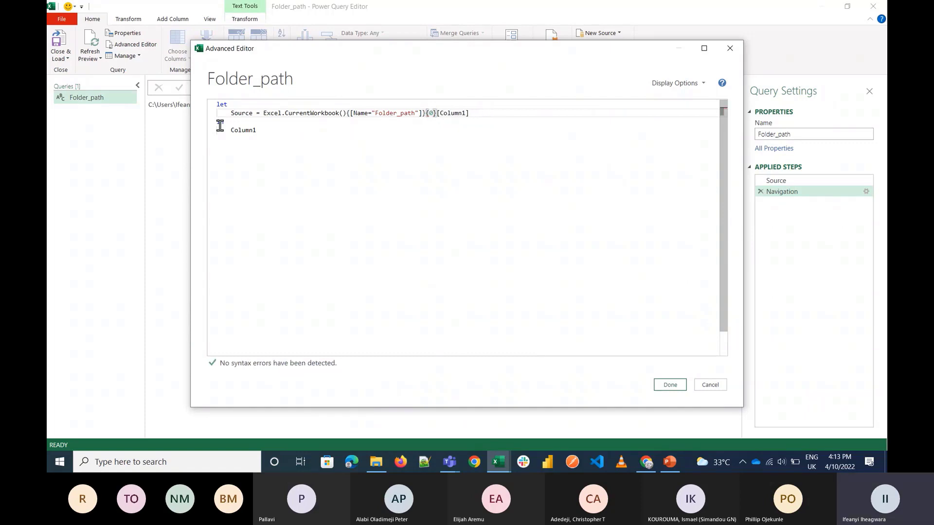
Replace Column1 with Source as the Folder_path query's output after in, and apply the code
left_click(232, 132)
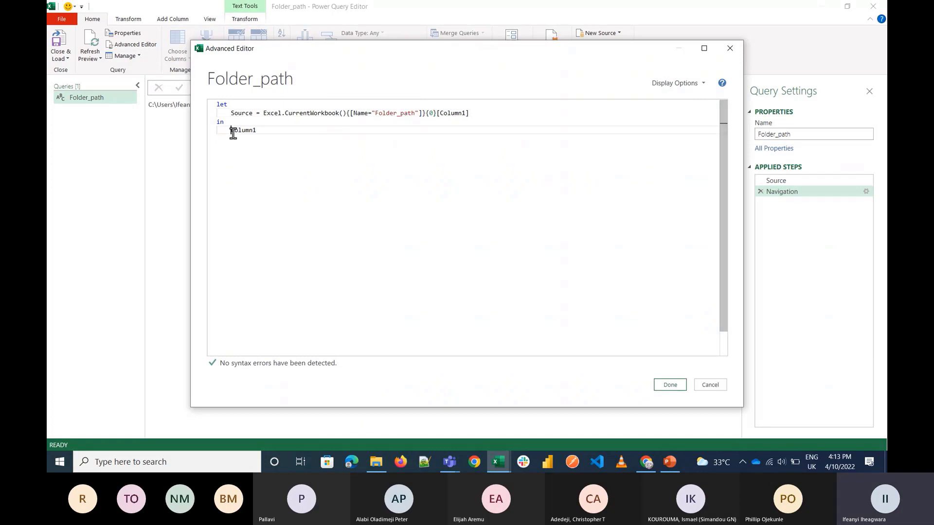
type("Source")
key("Return")
key("shift+End")
key("BackSpace")
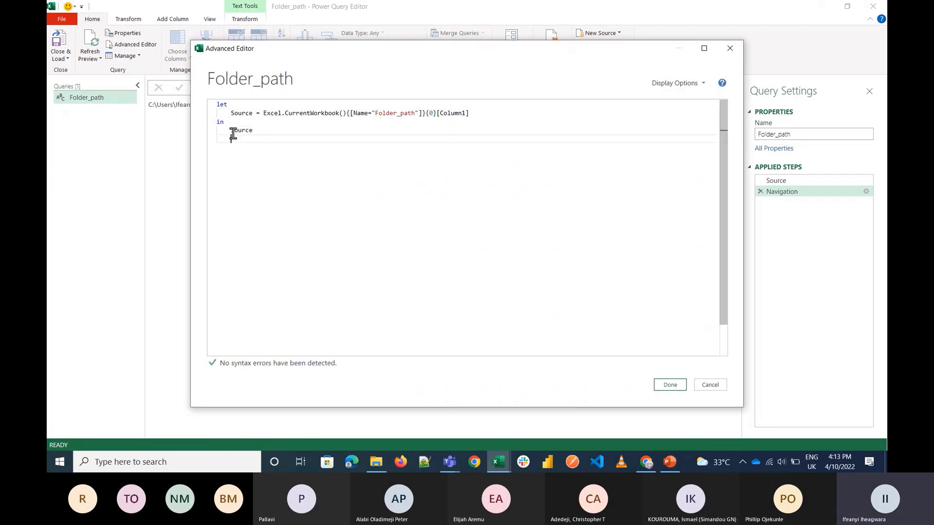
key("BackSpace")
key("BackSpace")
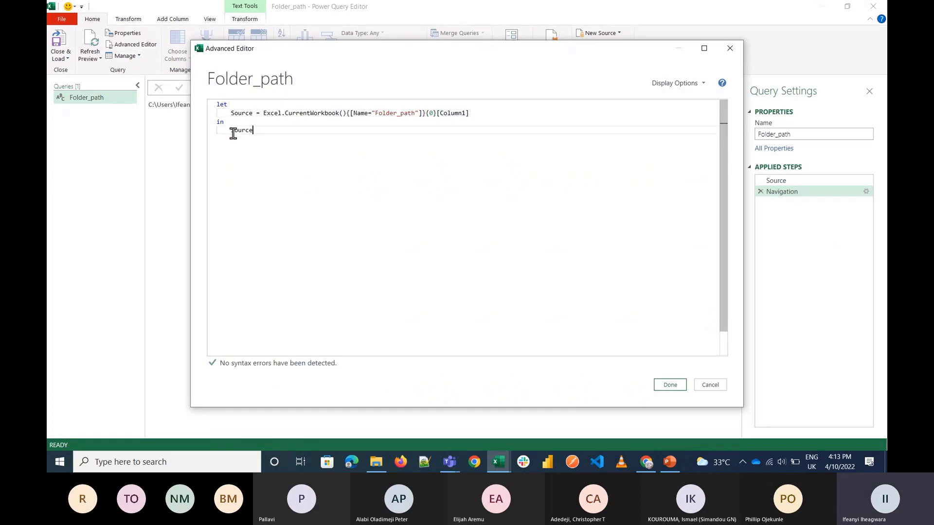
left_click(670, 385)
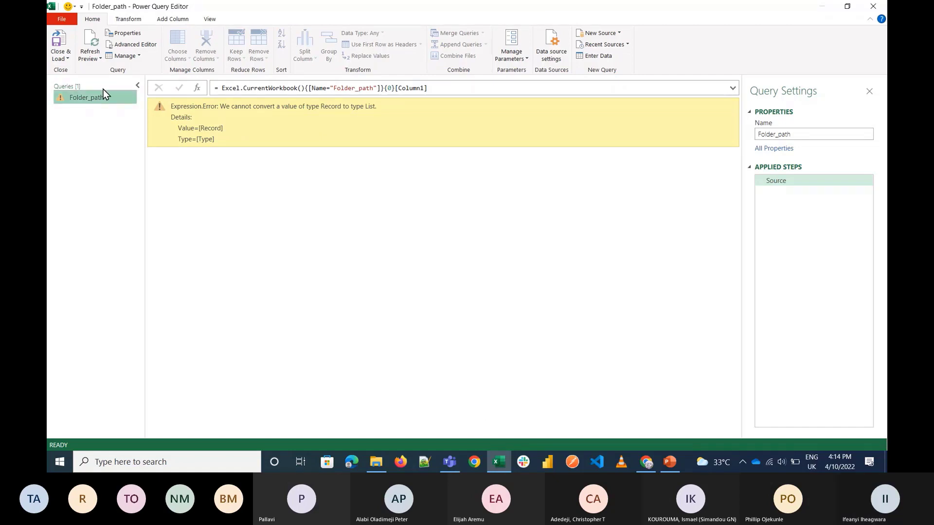
Try adding a comma after [Column1] in the Folder_path code, apply it, and recheck the code
left_click(117, 45)
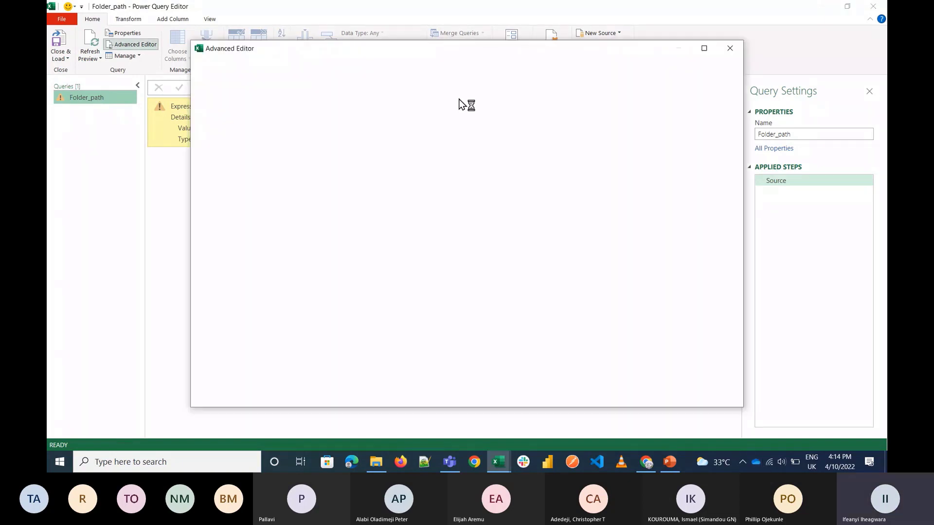
left_click(495, 116)
type(",")
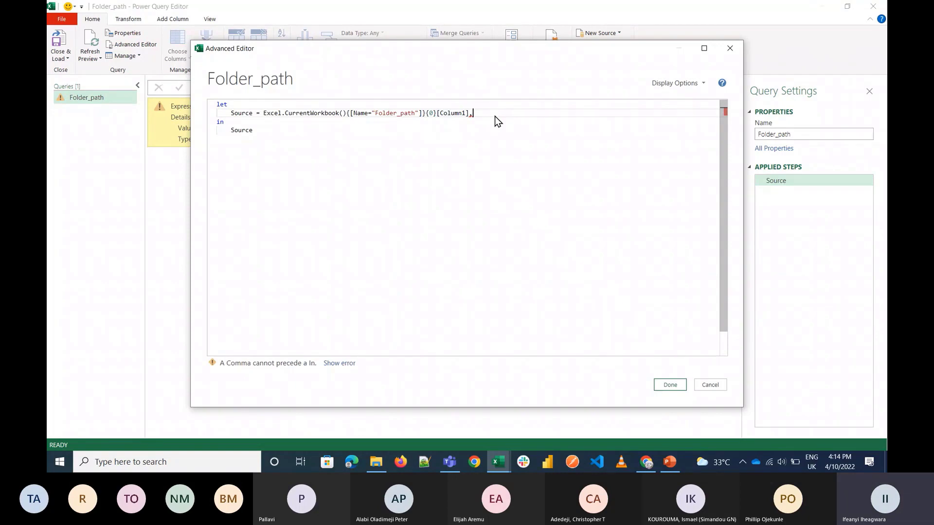
left_click(670, 385)
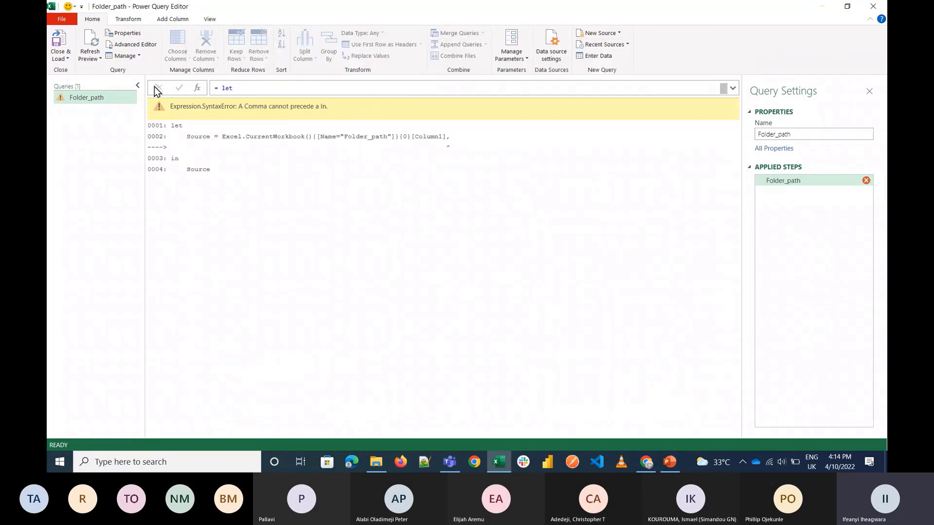
left_click(128, 45)
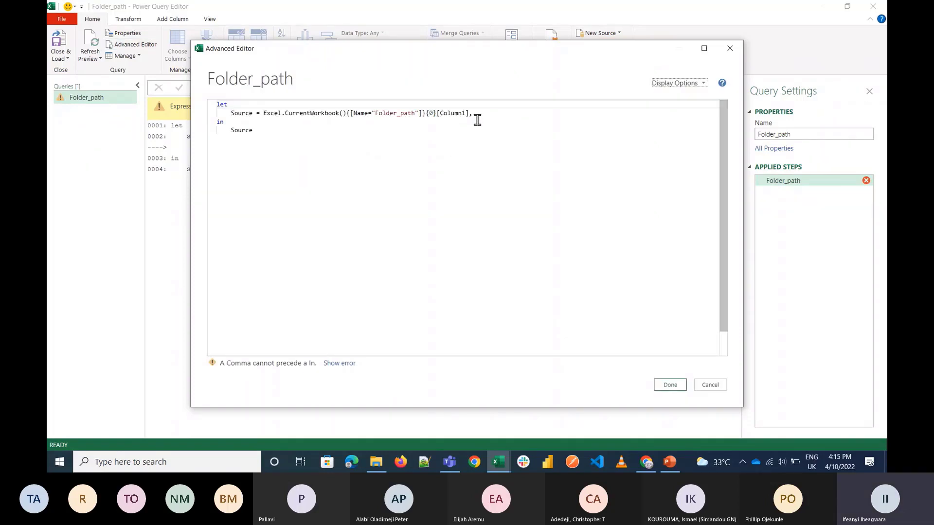
left_click(477, 121)
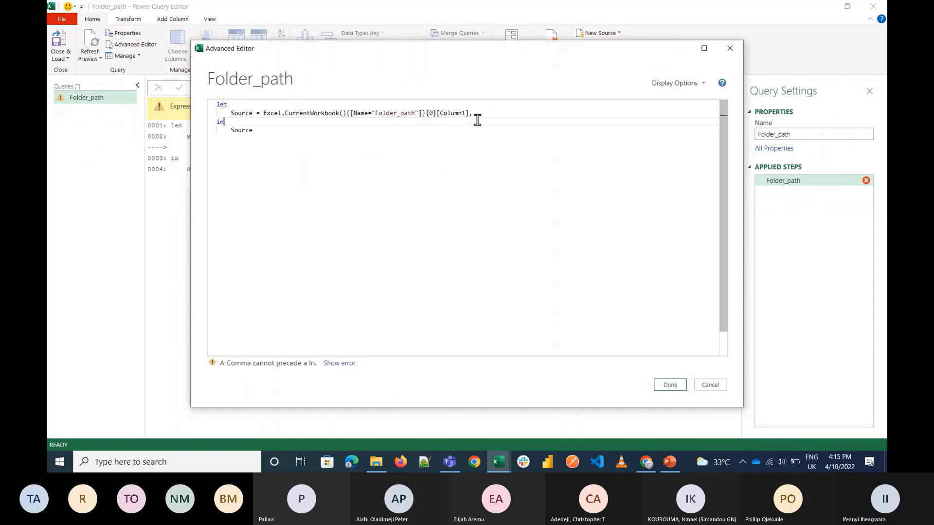
left_click(684, 384)
left_click(160, 20)
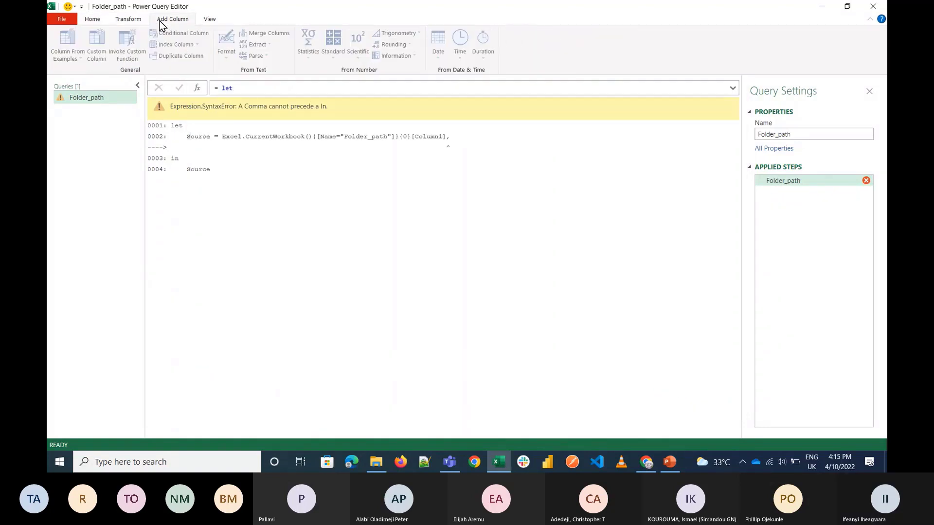
left_click(103, 19)
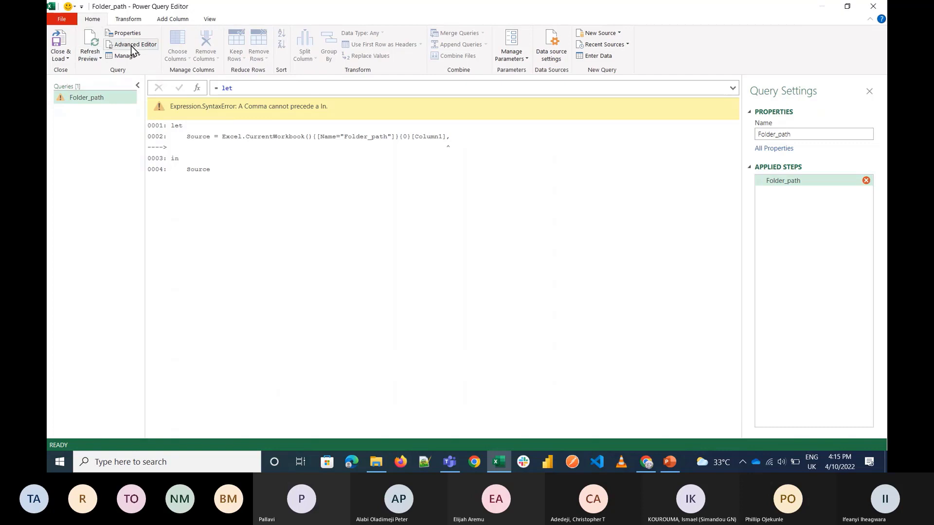
left_click(165, 20)
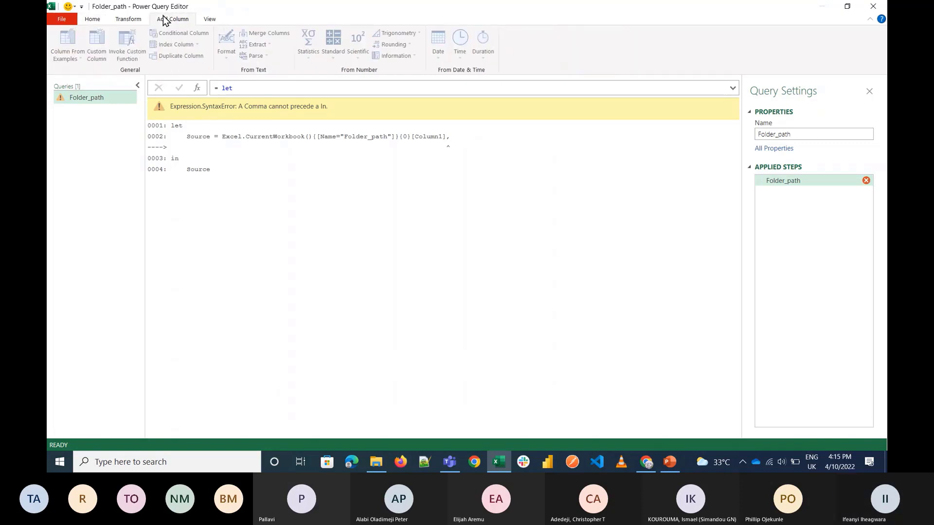
Import the Test folder inside Interactive dashboard as a new folder source and load its file list for transforming
left_click(93, 20)
left_click(608, 34)
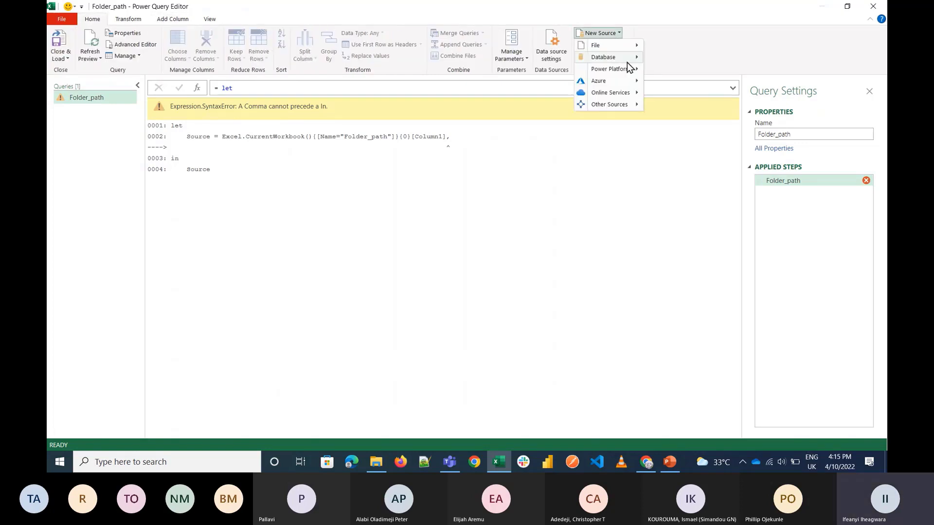
mouse_move(607, 46)
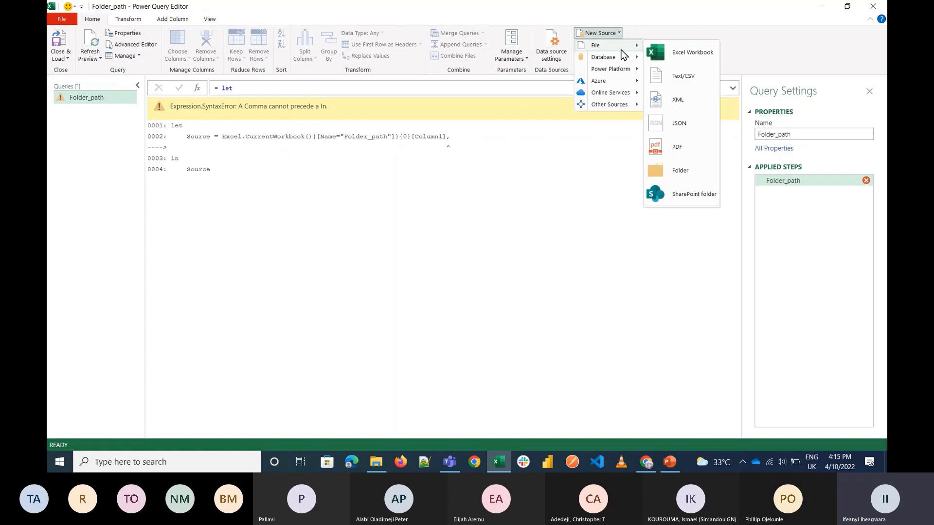
left_click(679, 171)
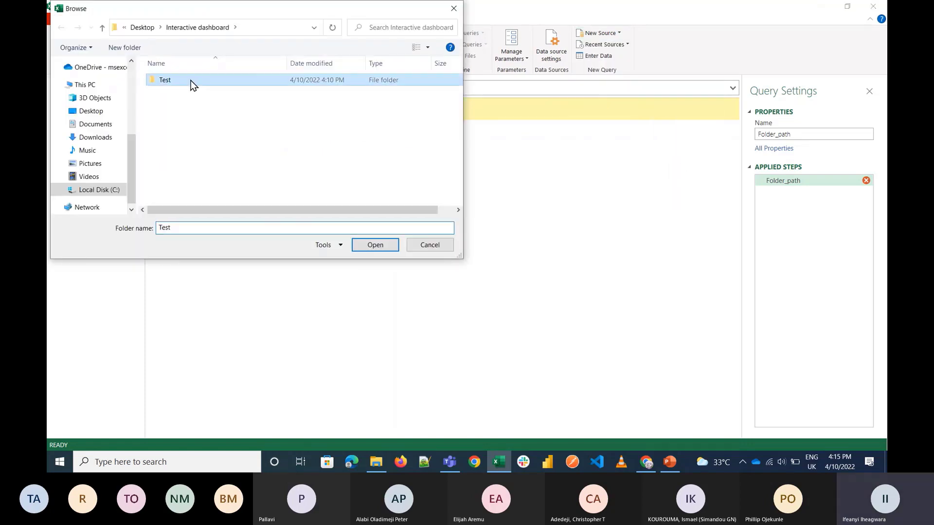
left_click(370, 247)
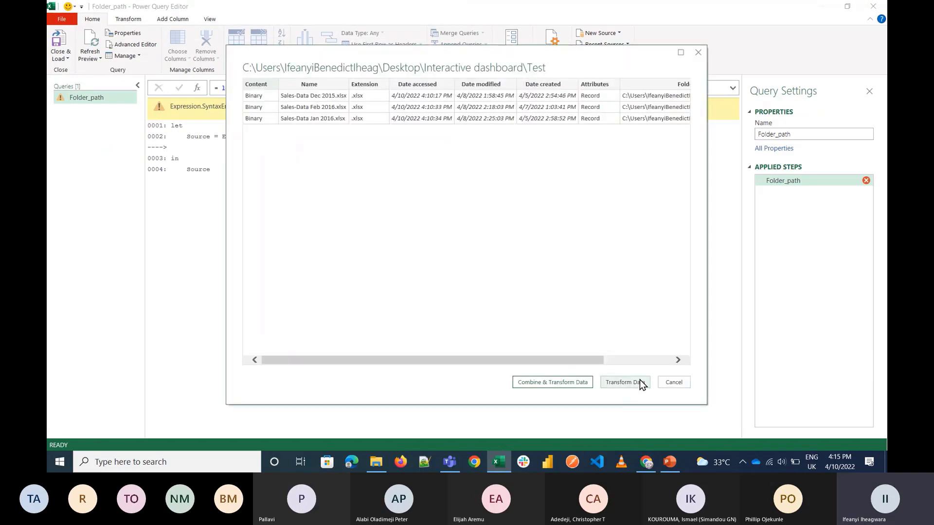
left_click(640, 382)
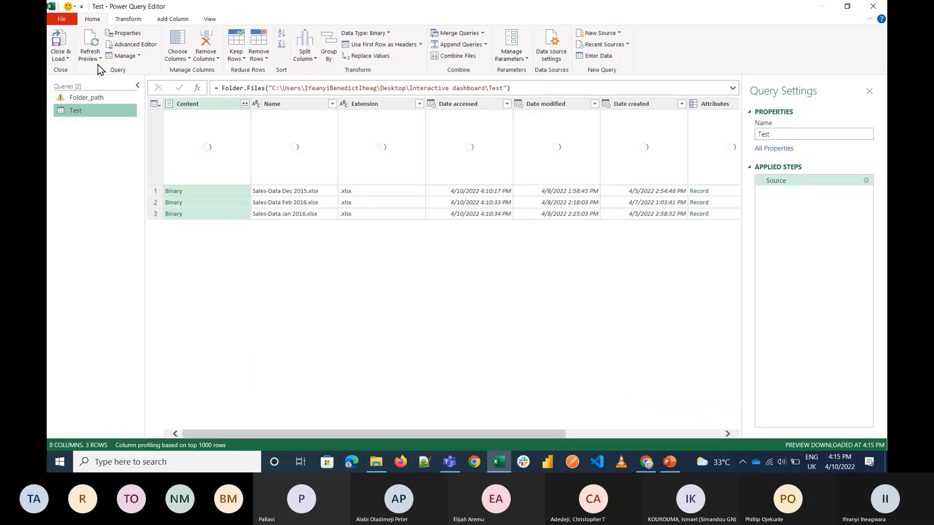
Examine the Test query's Folder.Files code without changing it, and return to the Folder_path query
left_click(128, 48)
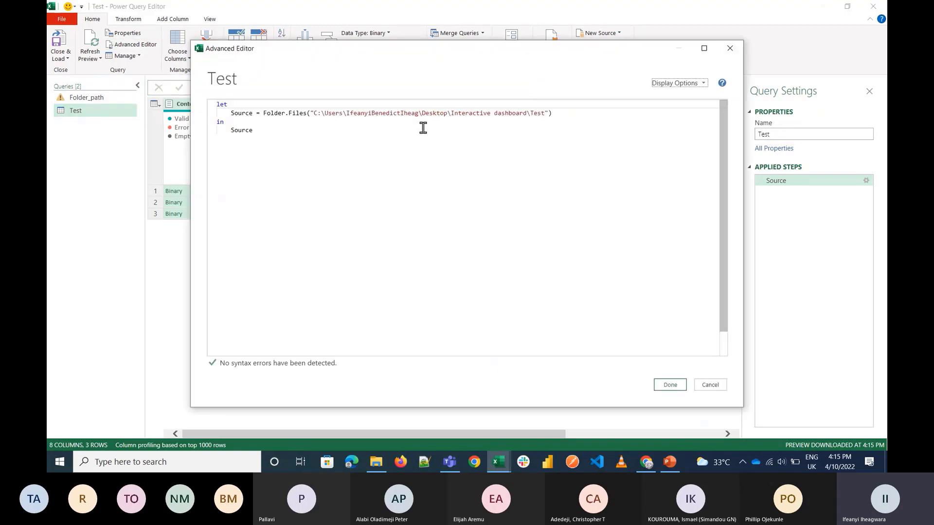
left_click(717, 385)
left_click(87, 98)
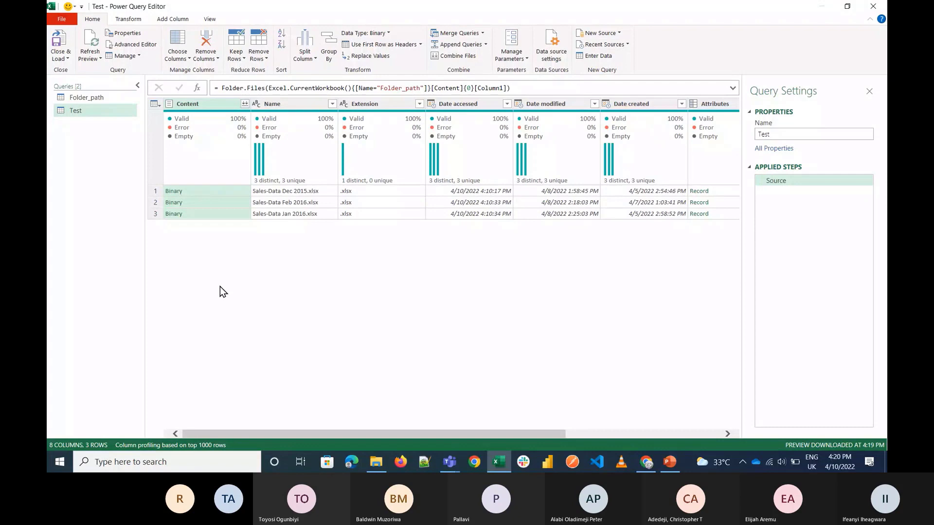
Remove all columns except Content from the Test query
right_click(200, 106)
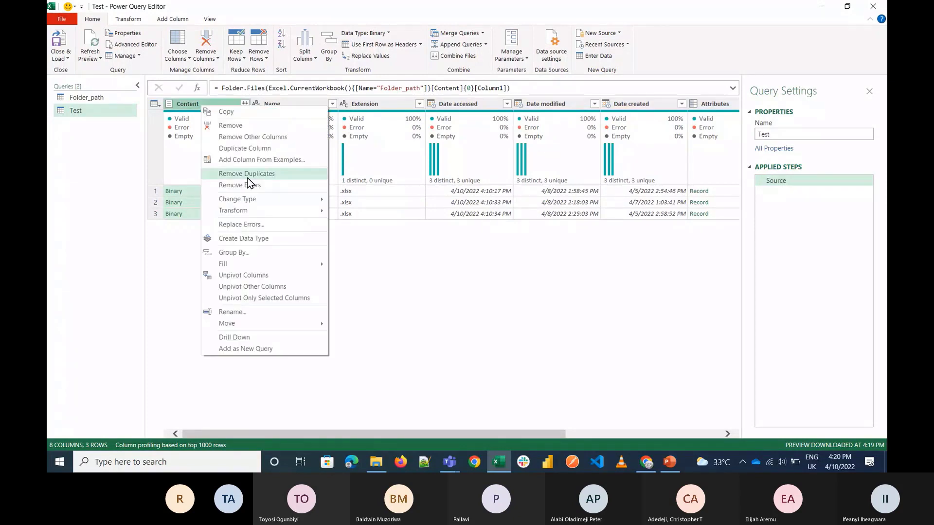
left_click(205, 54)
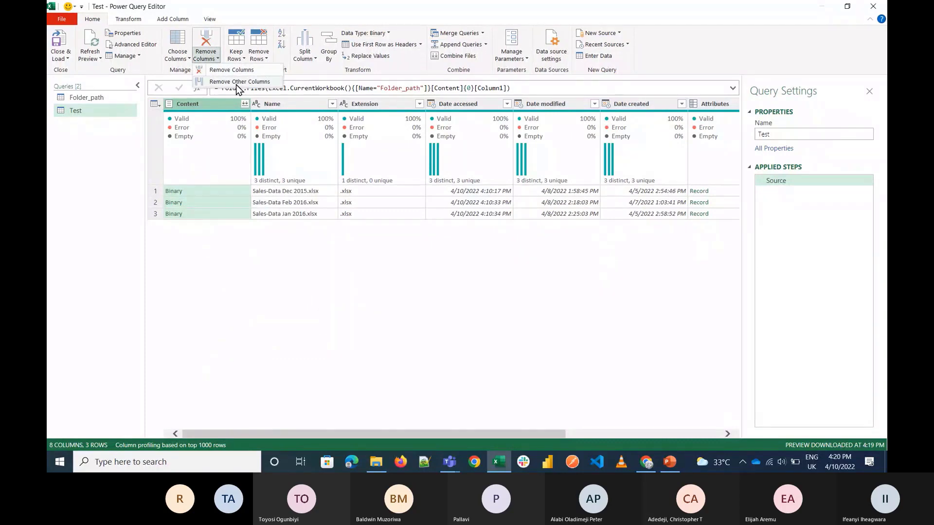
left_click(239, 81)
Delete the Folder_path query and confirm the deletion
left_click(108, 96)
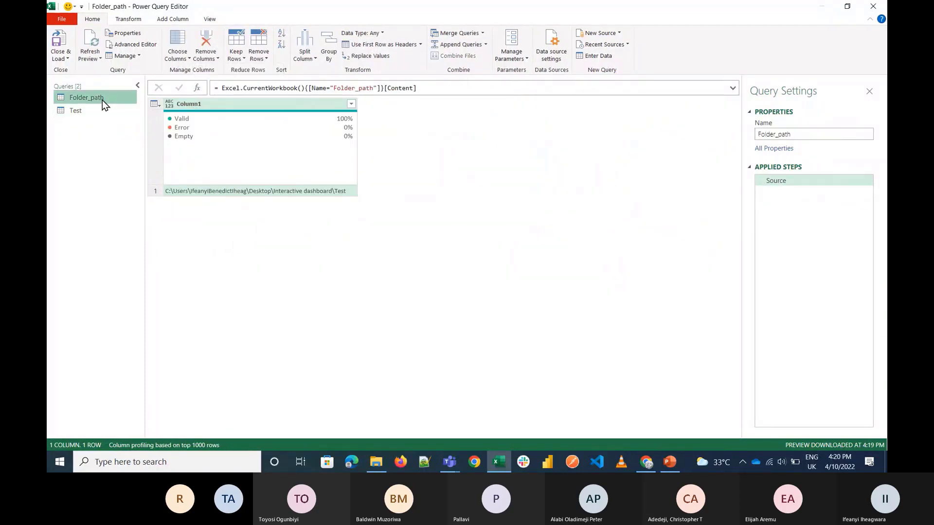
right_click(102, 101)
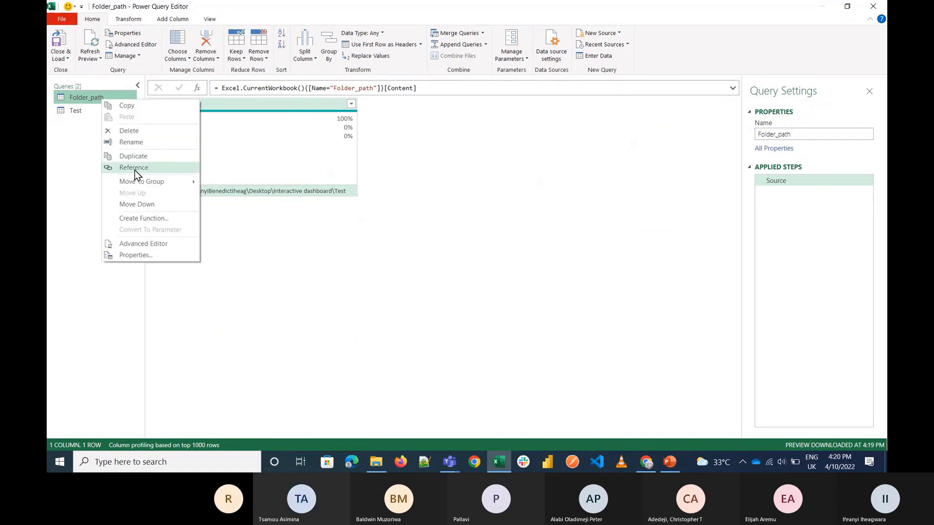
left_click(138, 130)
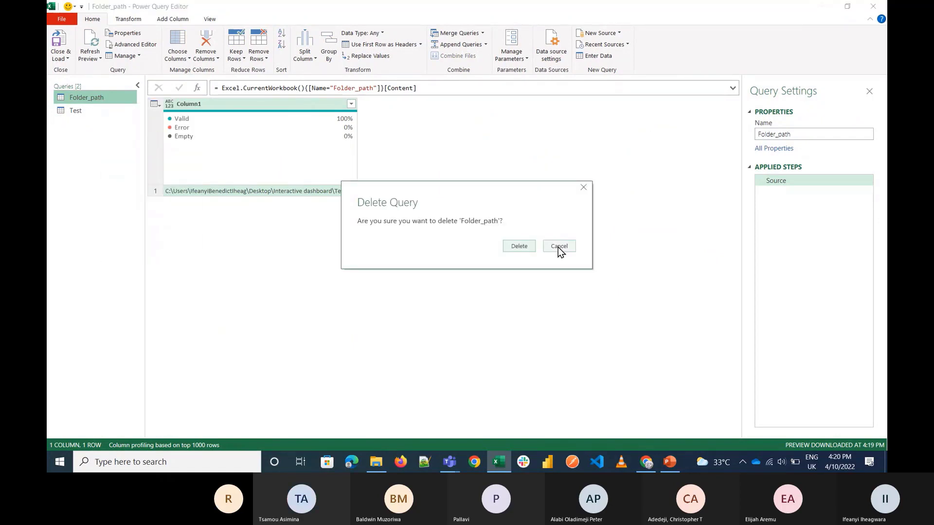
left_click(527, 252)
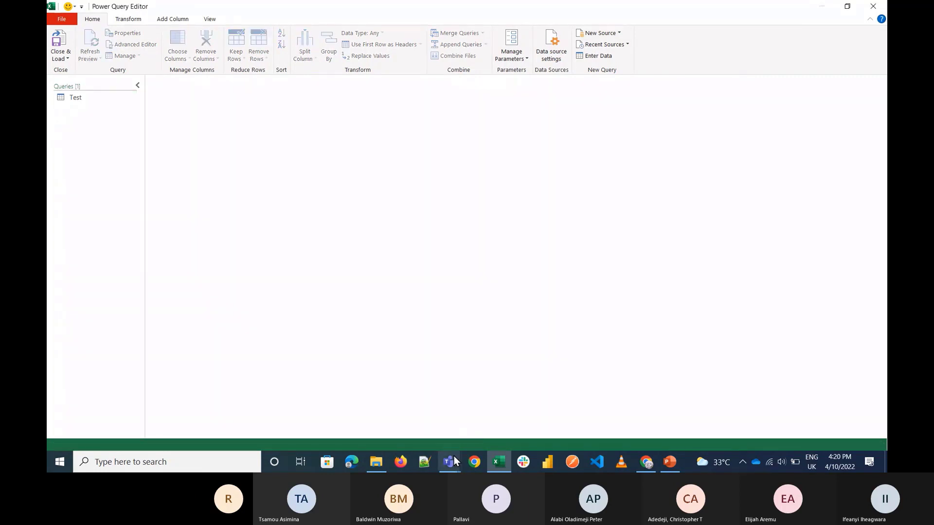
mouse_move(454, 456)
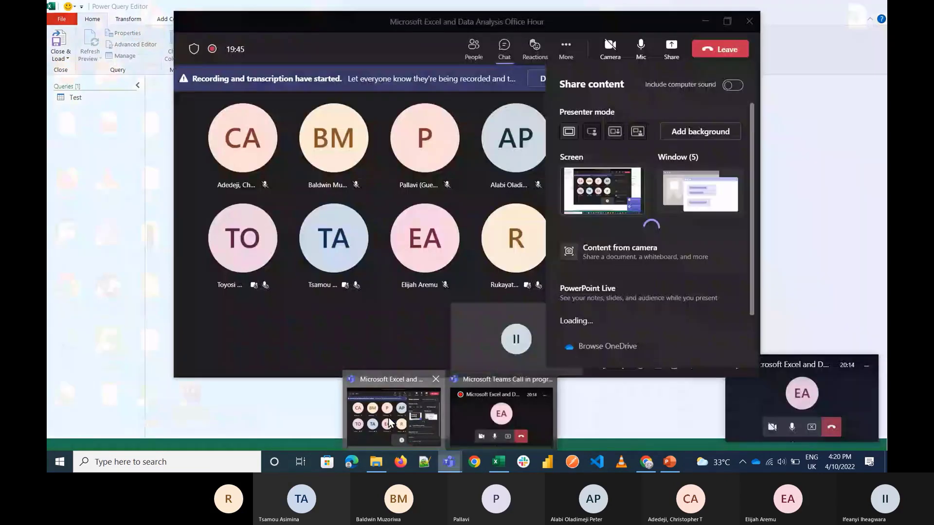
left_click(388, 423)
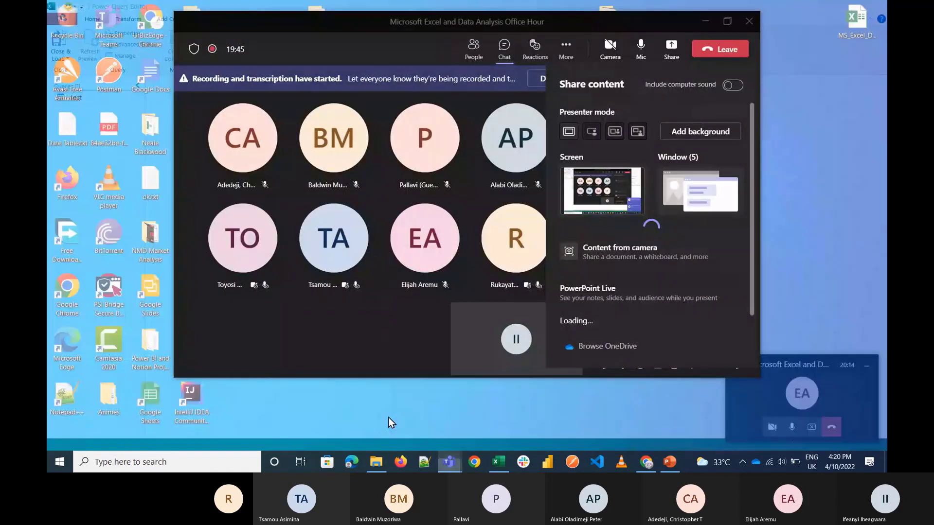
left_click(705, 21)
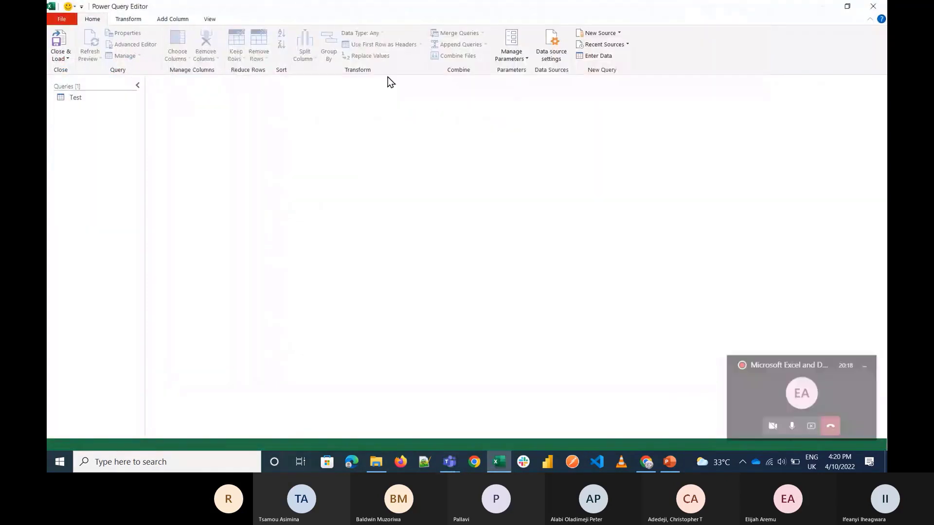
left_click(95, 98)
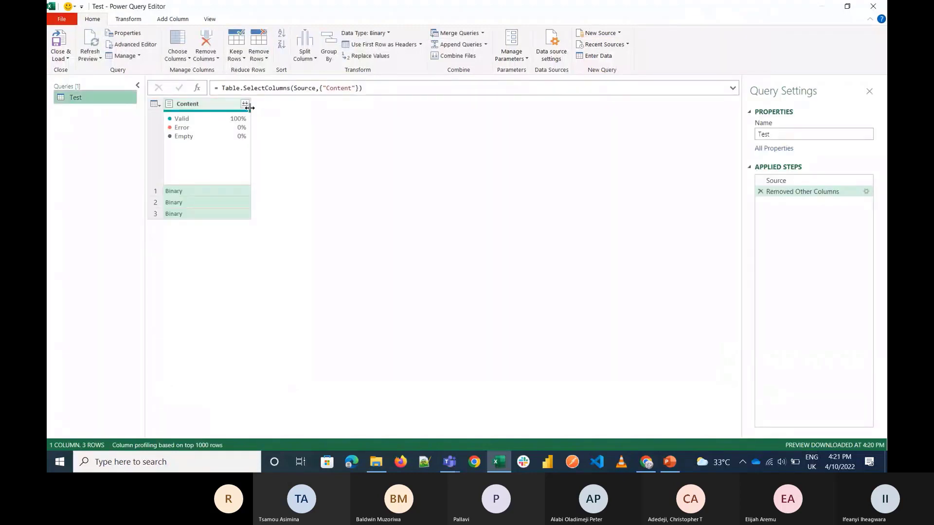
left_click(247, 107)
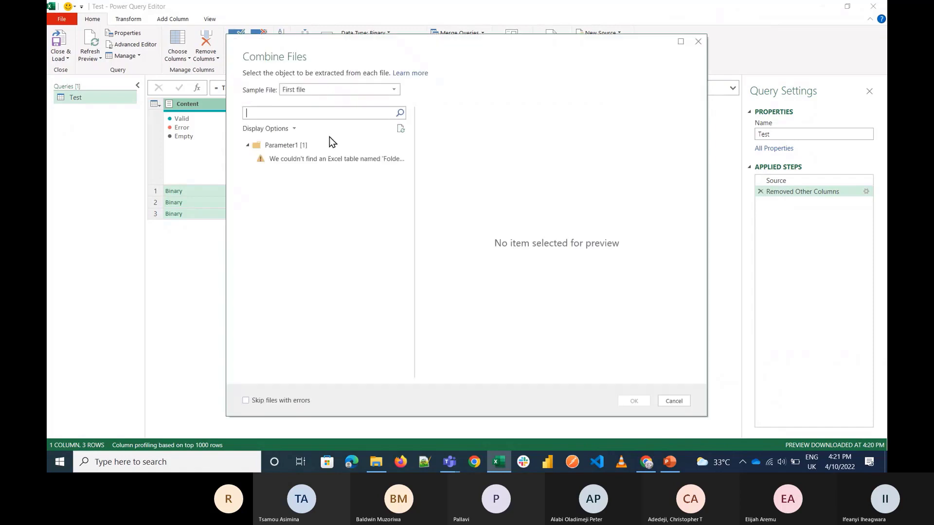
left_click(674, 401)
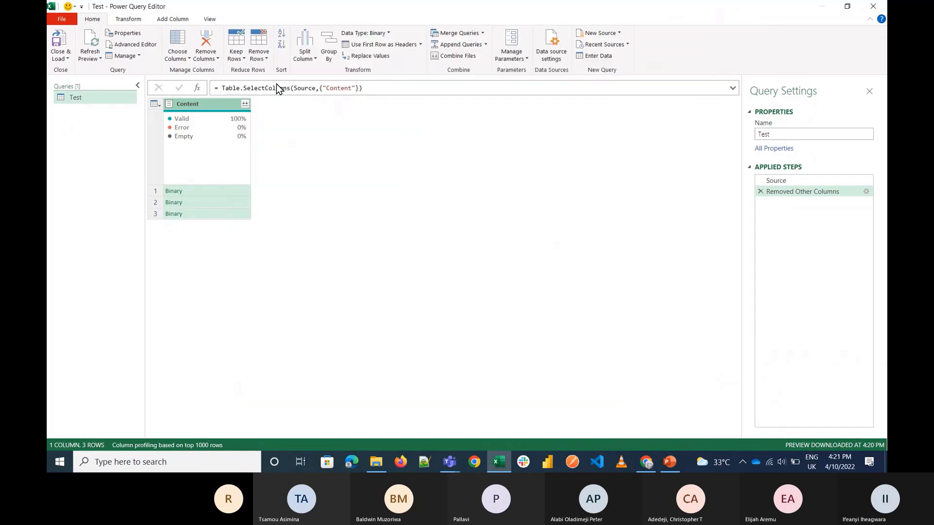
Try adding a custom column to the Test query with the formula Excel.CurrentWorkbook([Content]), and remove that column again
left_click(169, 19)
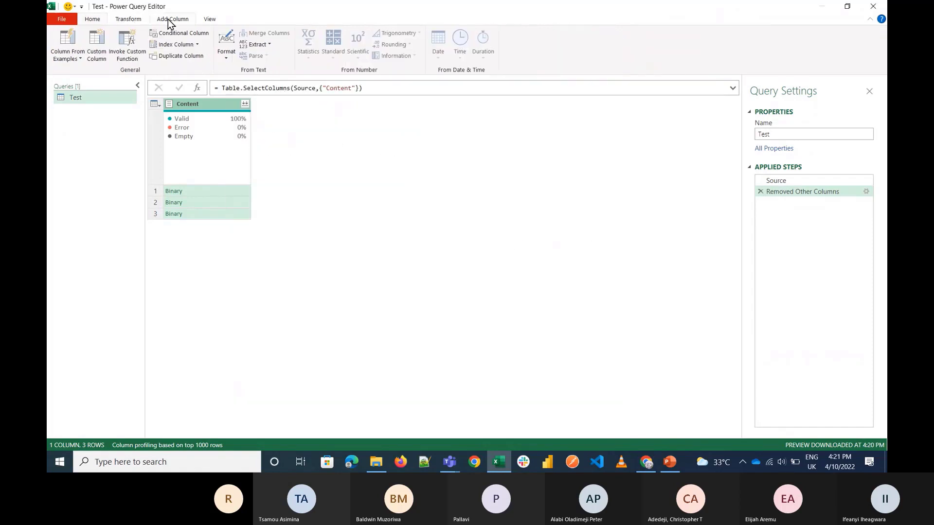
left_click(104, 55)
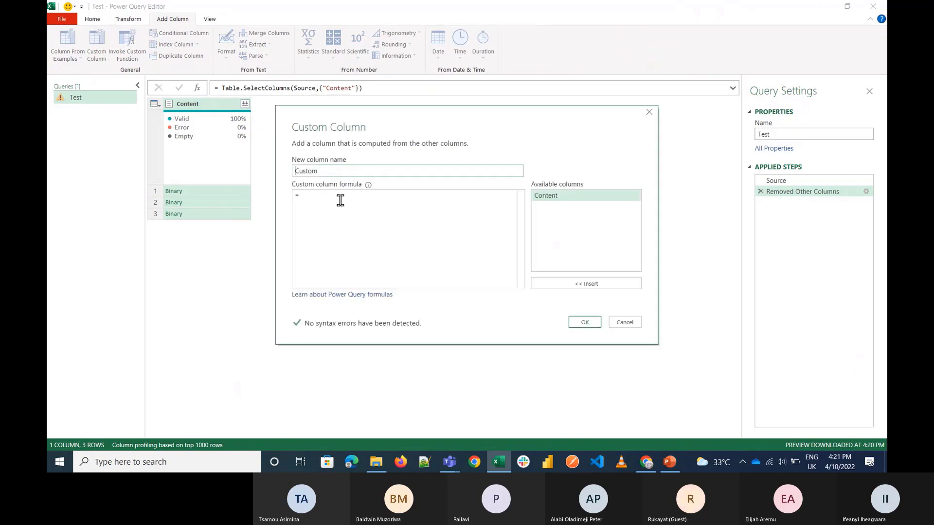
left_click(340, 201)
type("Excel.CurrentWorkbook(")
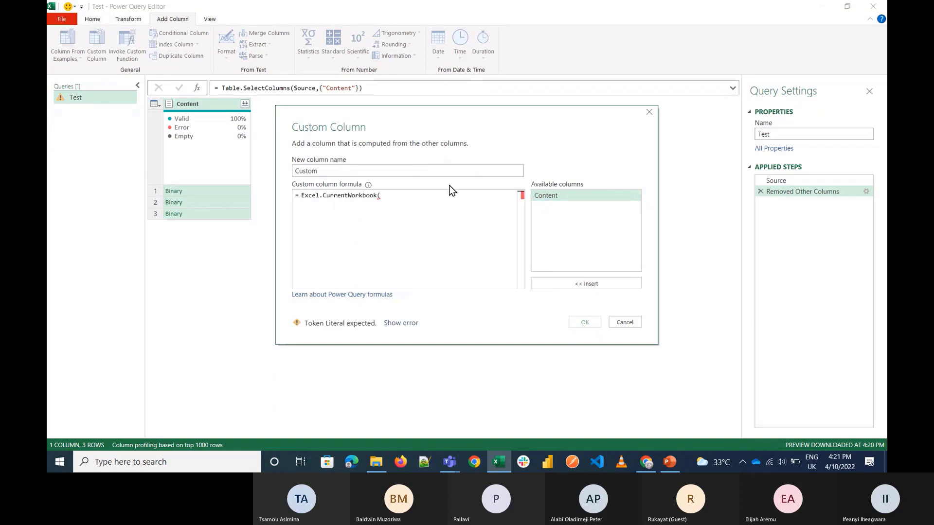
left_click(575, 285)
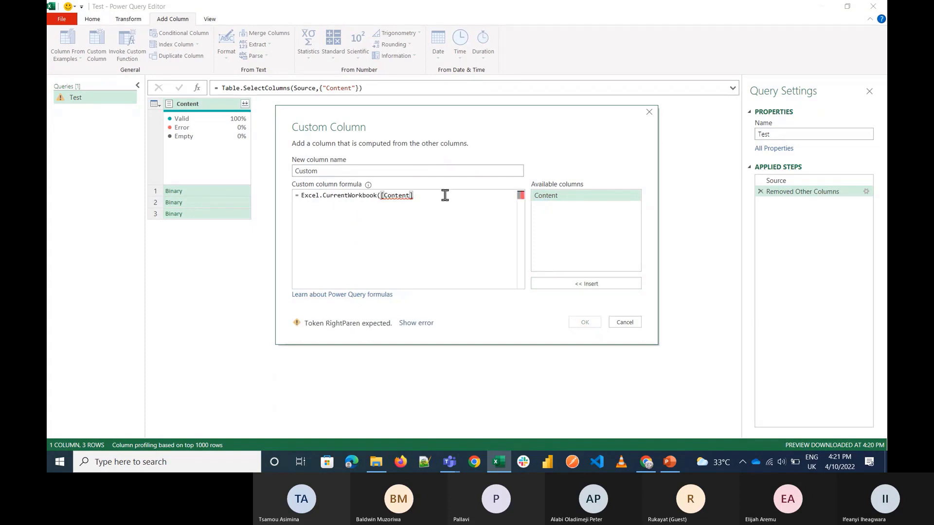
type(")")
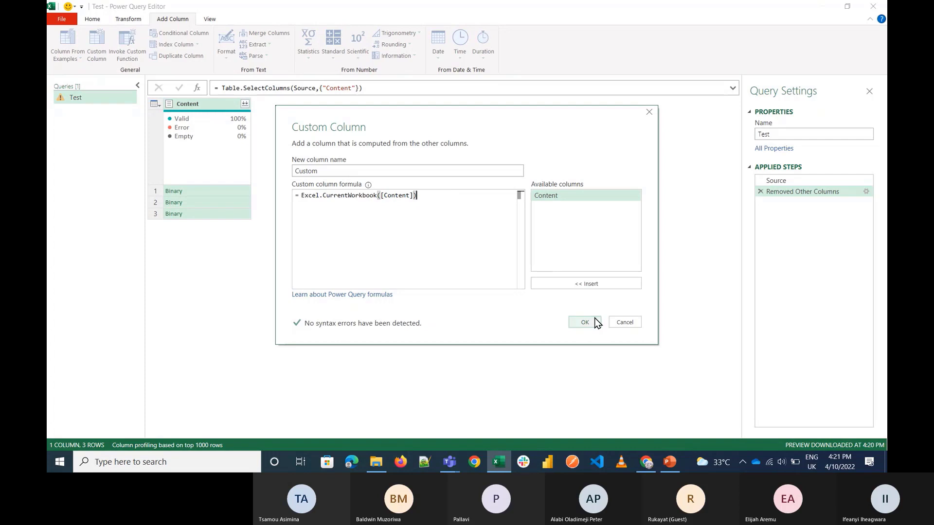
left_click(590, 322)
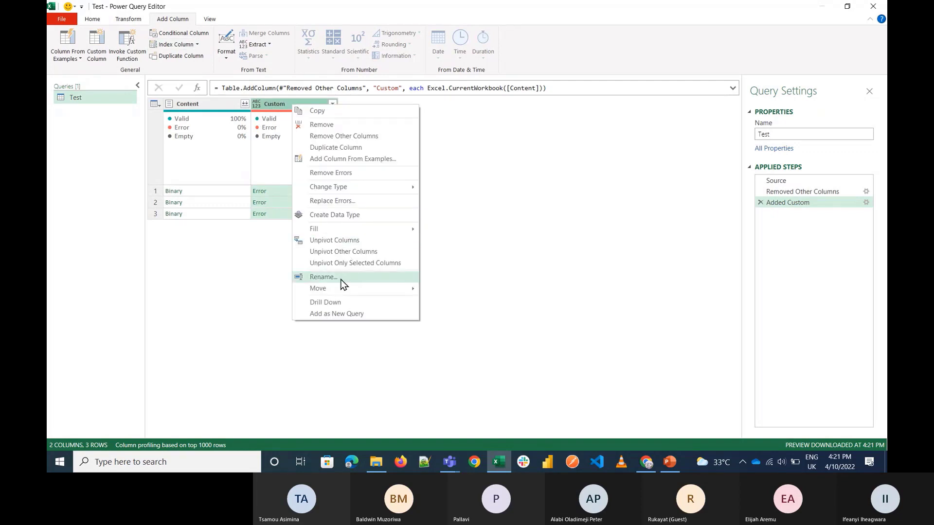
left_click(324, 124)
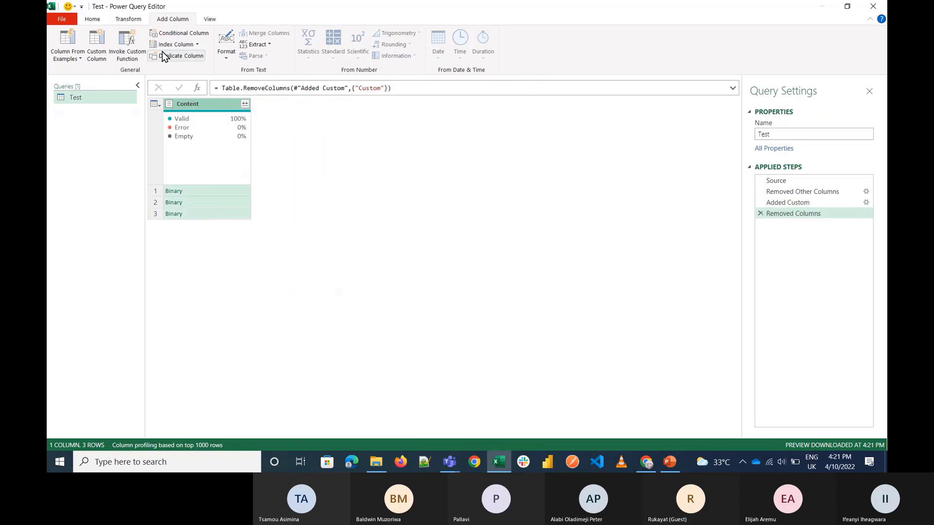
Try adding a custom column with the formula ExcelExcel.Workbook([Content]), and delete that applied step
left_click(92, 46)
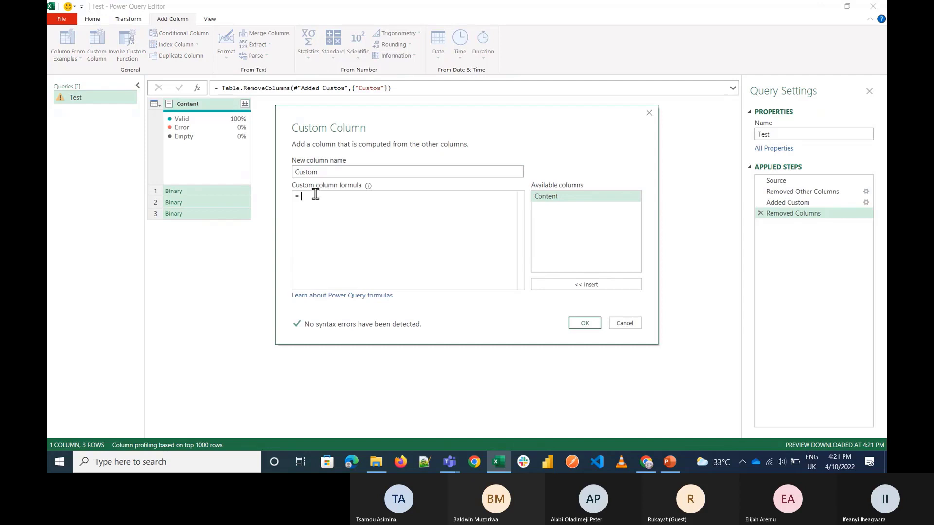
type("Exc")
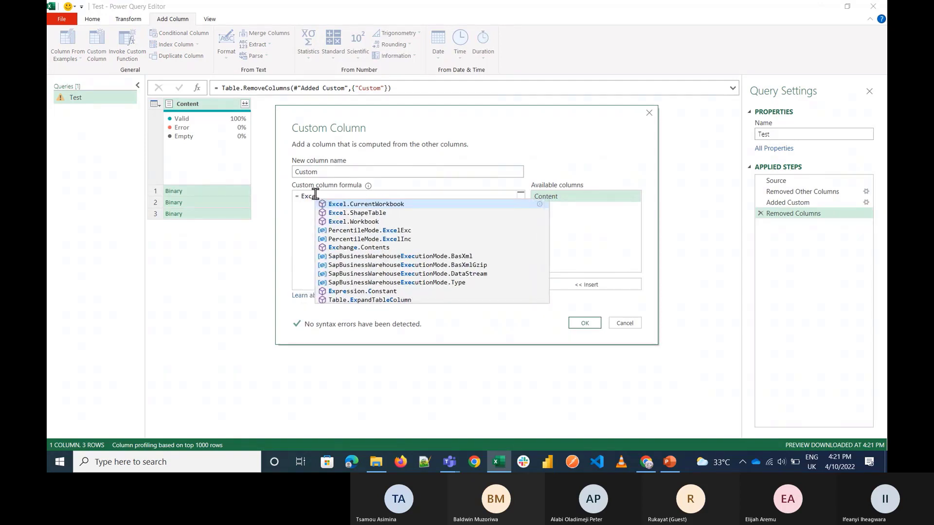
type("elExcel.Workbook")
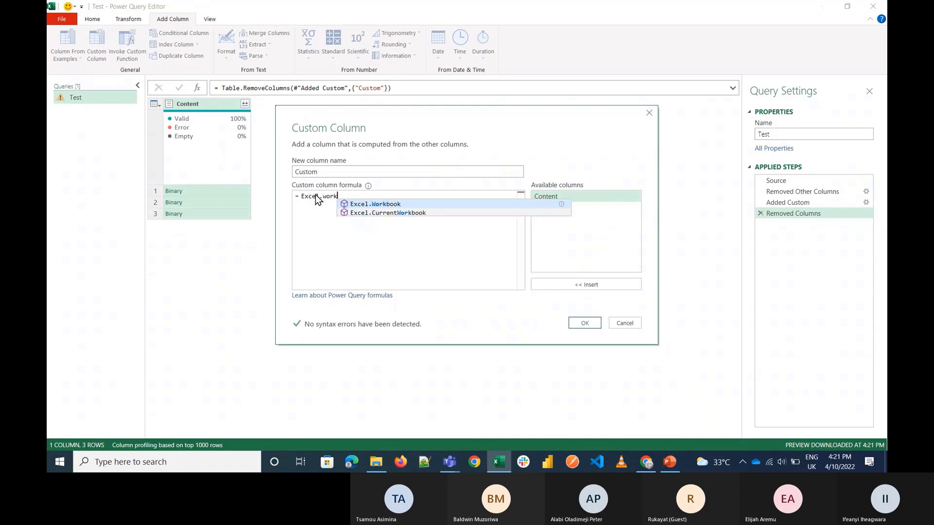
type("(")
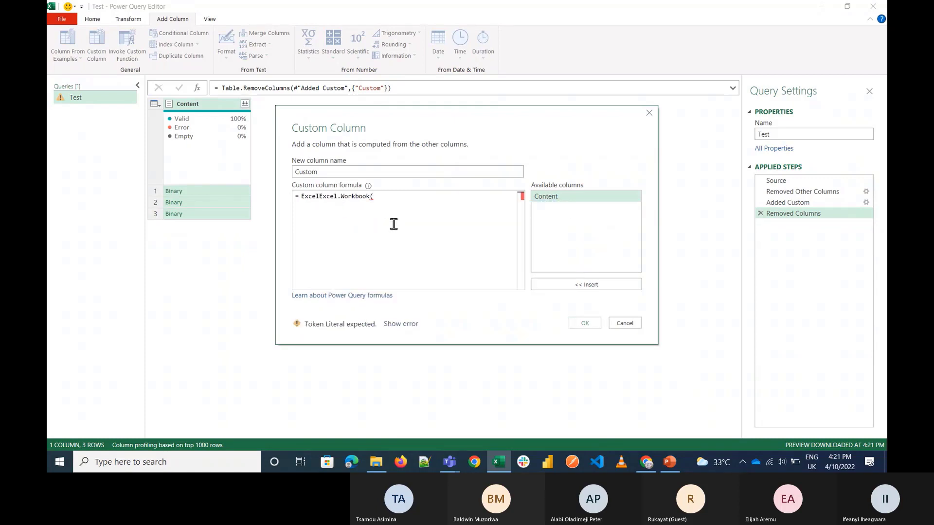
left_click(581, 285)
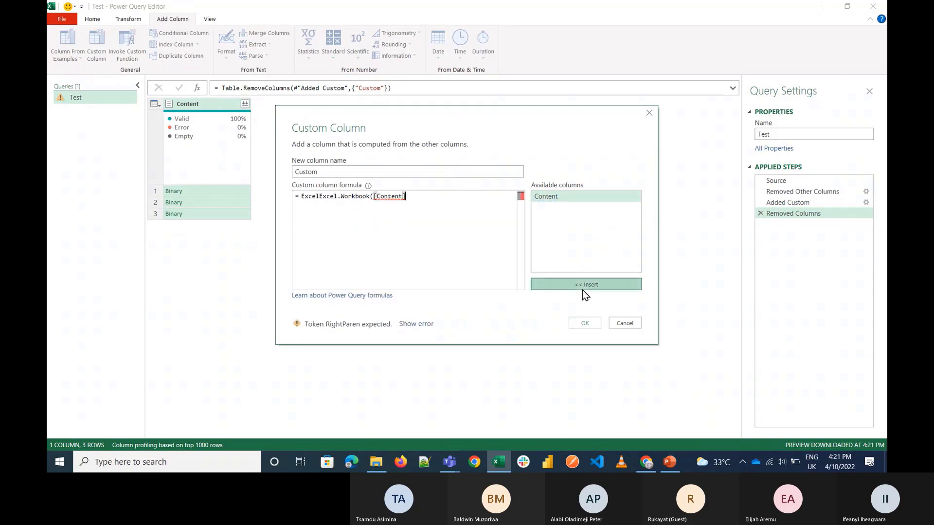
left_click(436, 197)
type(")")
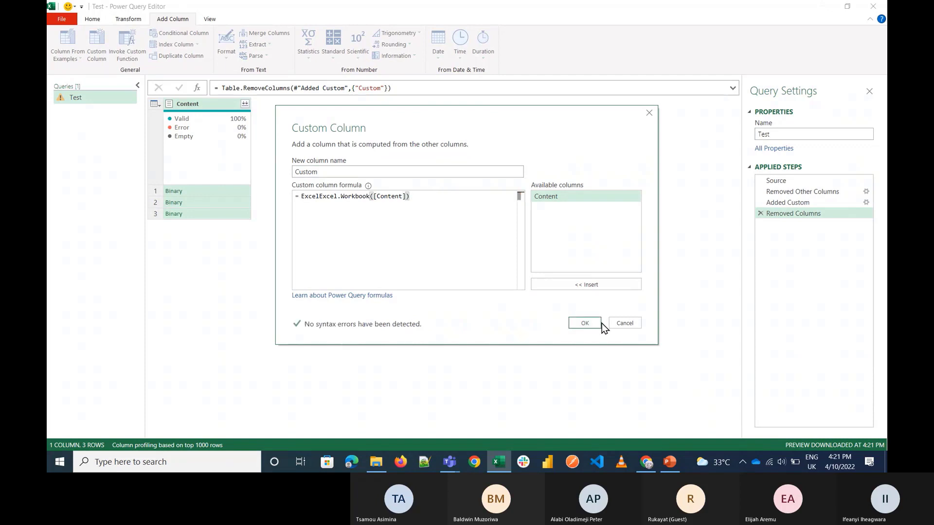
left_click(588, 325)
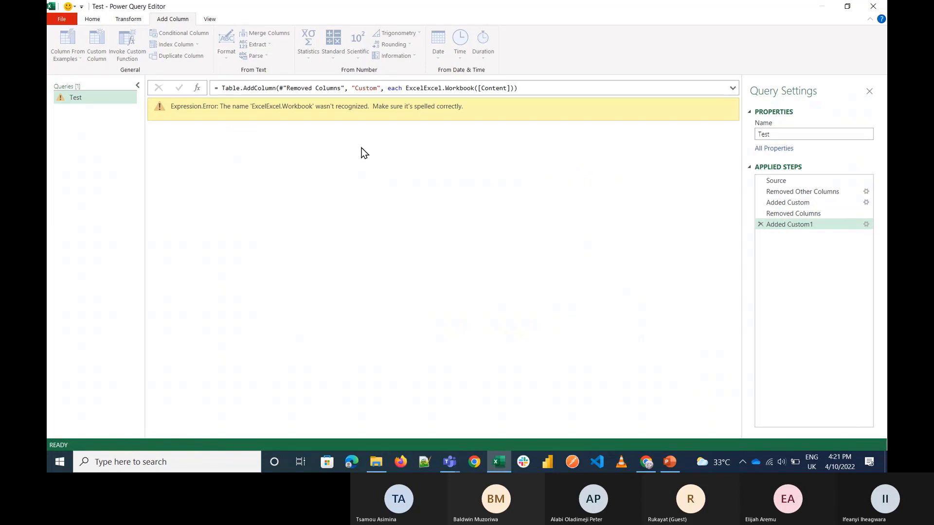
left_click(760, 225)
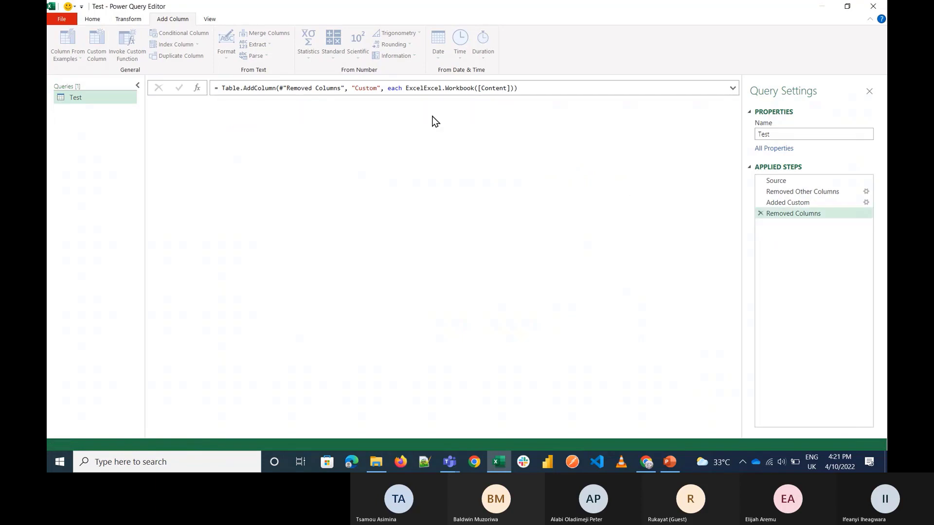
Add a custom column named Custom to the Test query with the formula Excel.Workbook([Content])
left_click(103, 49)
type("Exc")
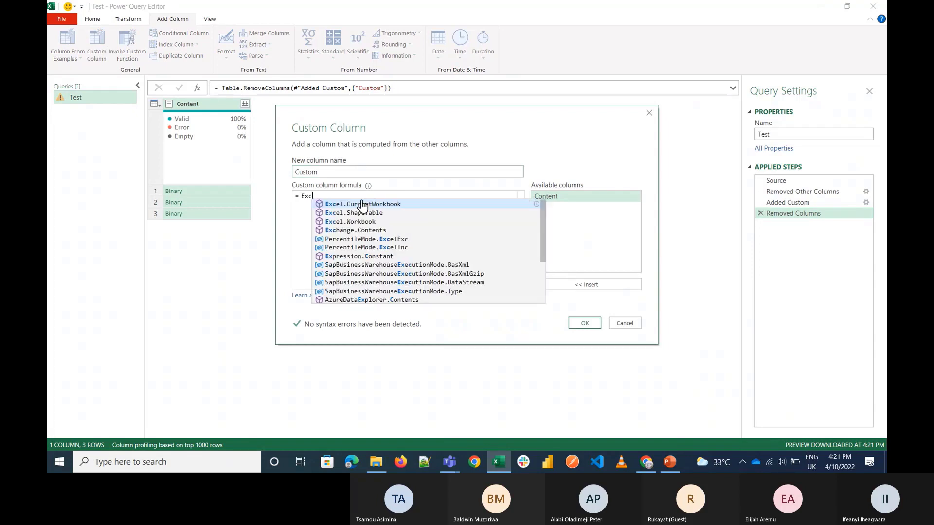
type("el.work")
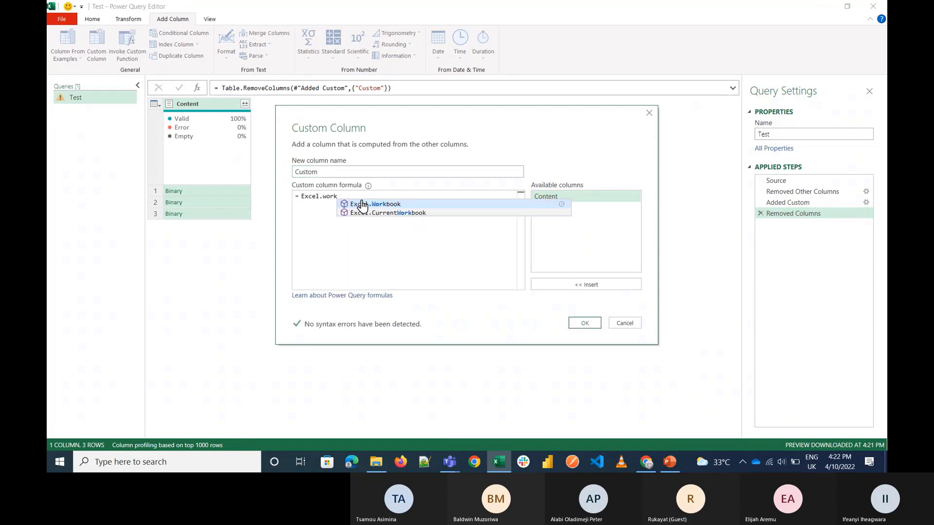
left_click(410, 205)
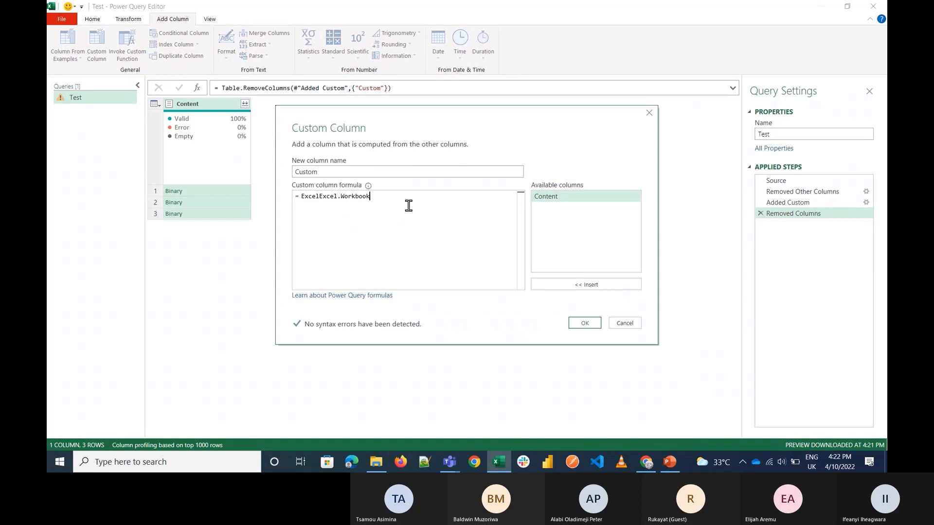
left_click(320, 196)
key("BackSpace")
key("BackSpace")
key("BackSpace")
key("BackSpace")
key("BackSpace")
left_click(369, 196)
type("(")
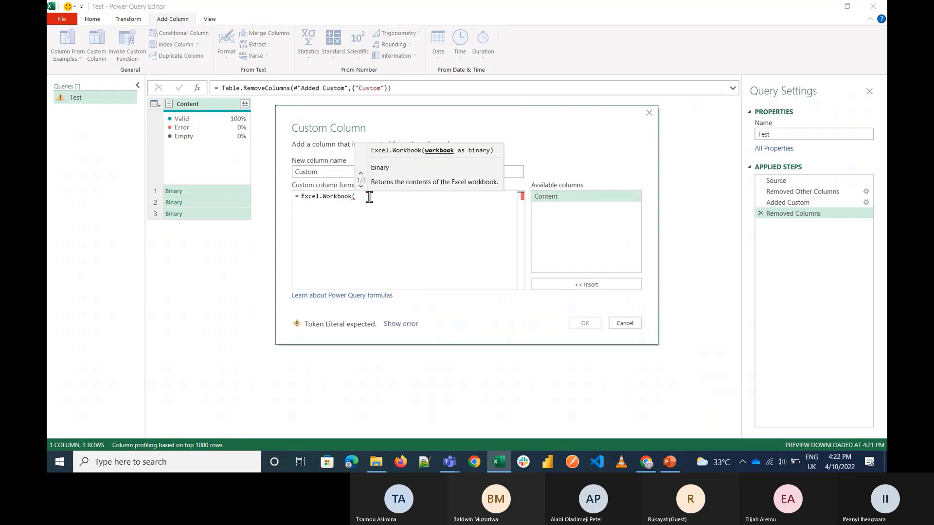
left_click(598, 287)
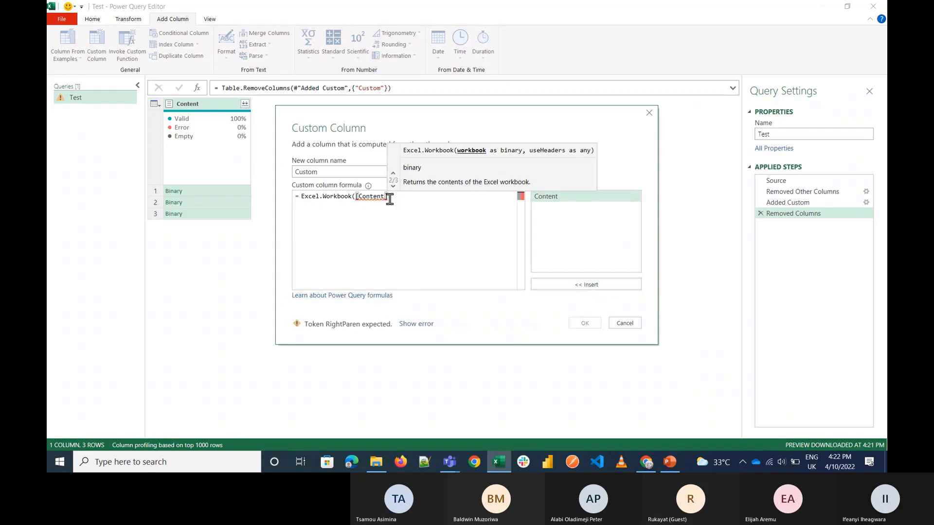
type(")")
left_click(585, 323)
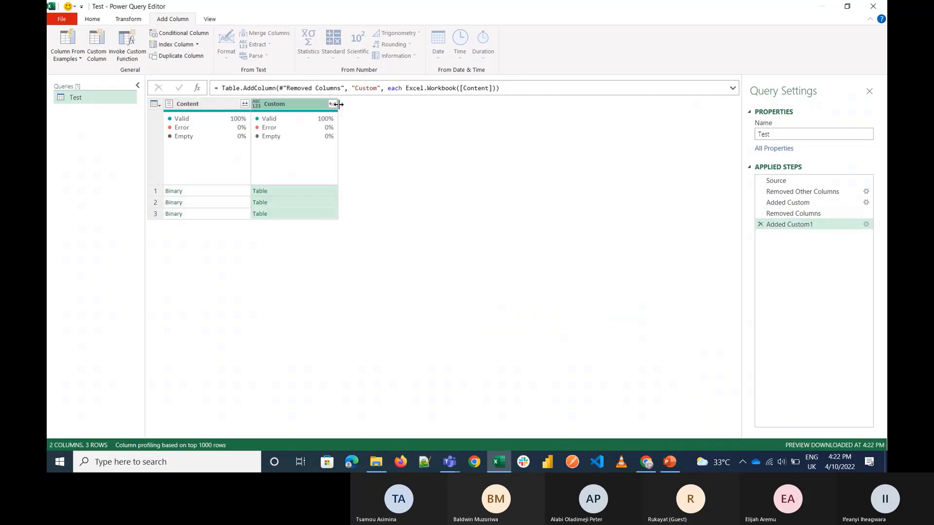
Expand all fields of the Custom column with the original name as prefix, and filter Custom.Name to Sales Data only
left_click(332, 104)
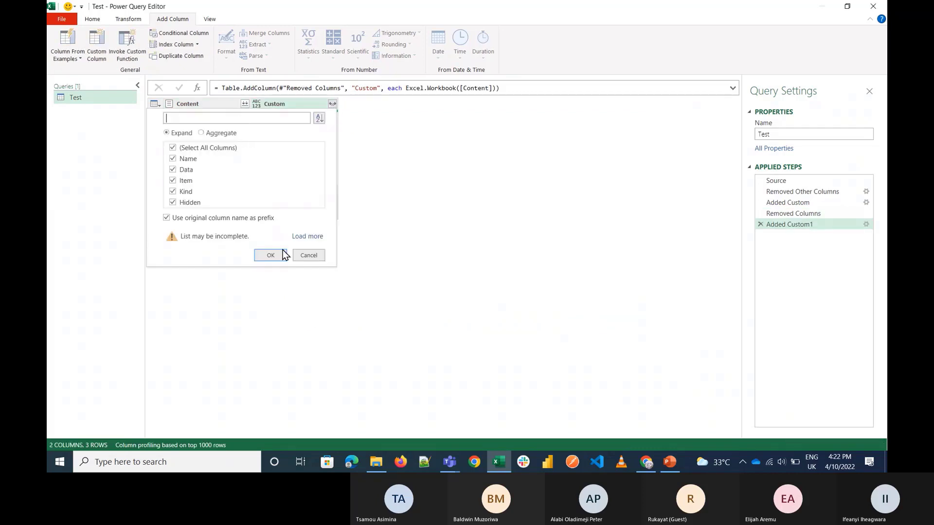
left_click(278, 255)
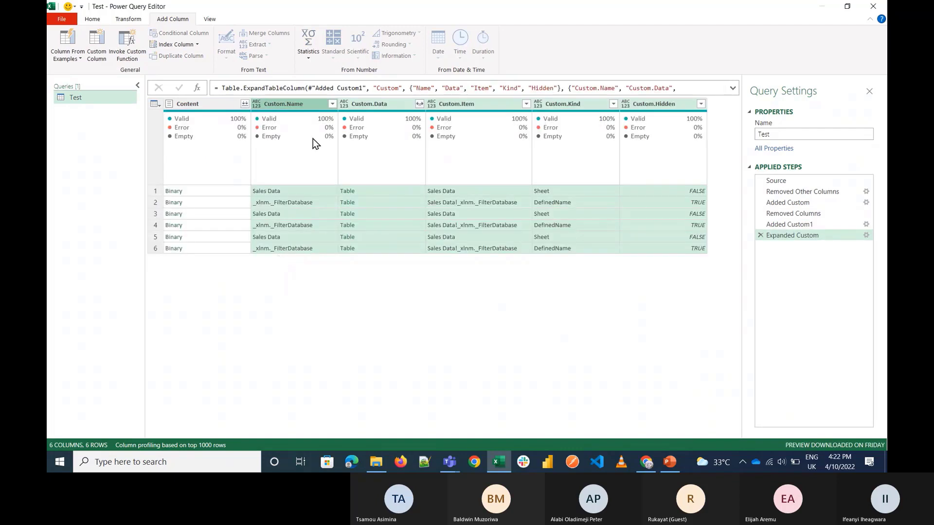
left_click(332, 104)
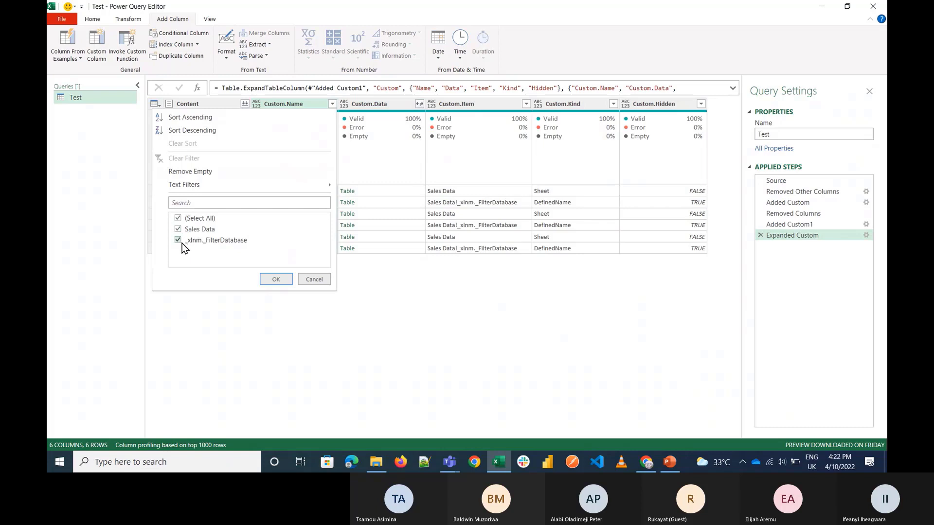
left_click(269, 280)
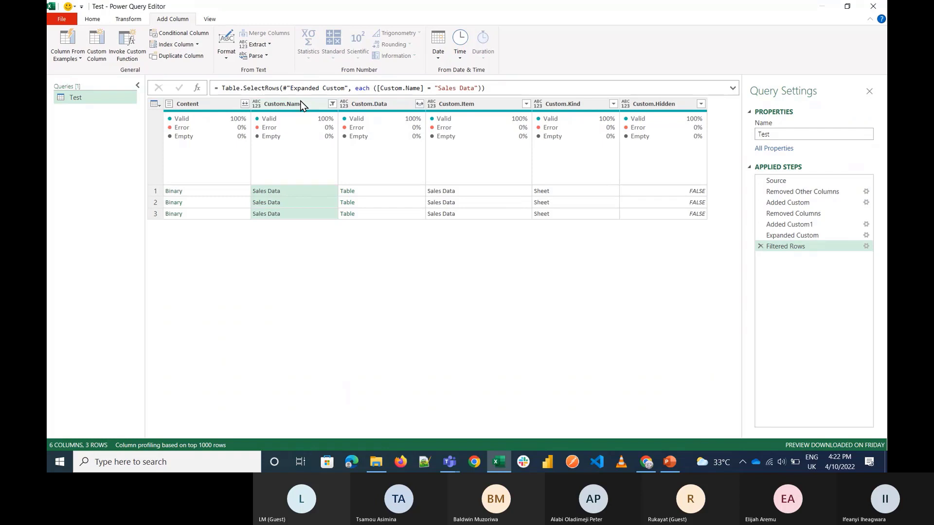
Remove all columns except Custom.Name and Custom.Data from the Test query
left_click(358, 103, "ctrl")
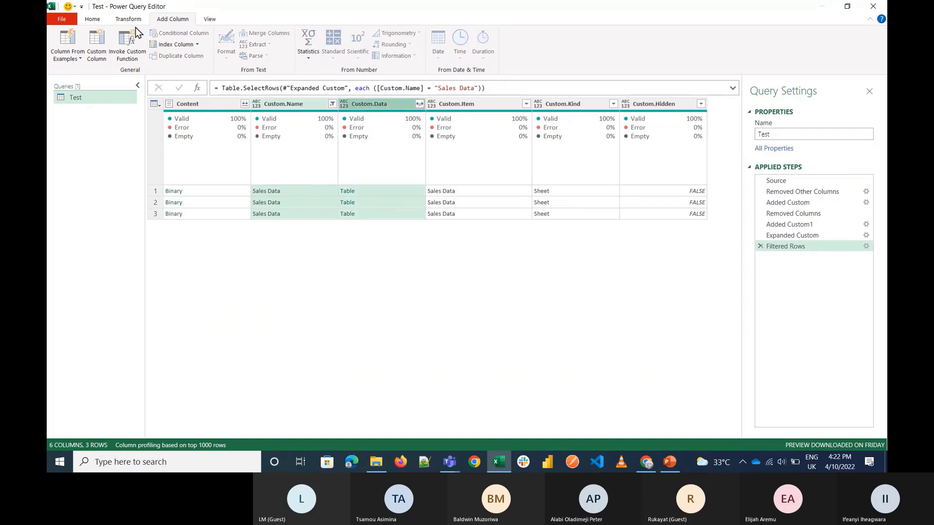
left_click(93, 21)
left_click(209, 59)
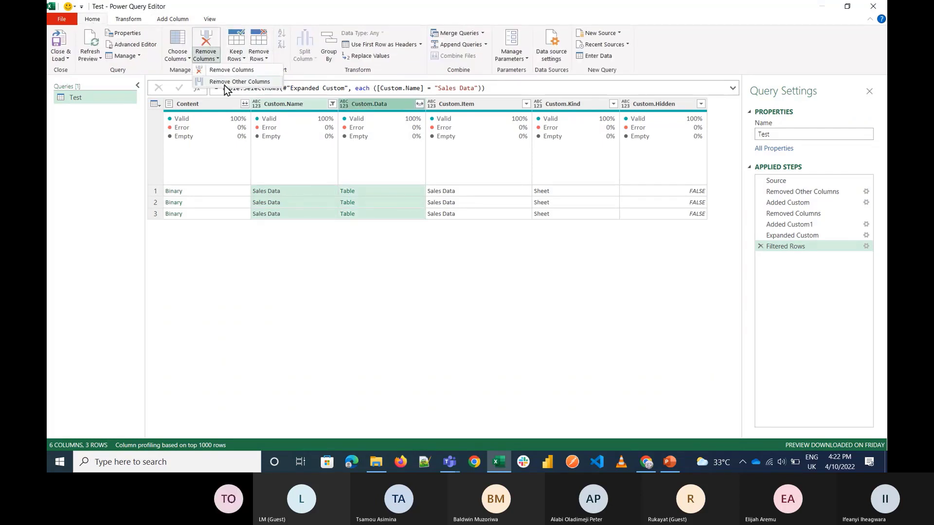
left_click(225, 84)
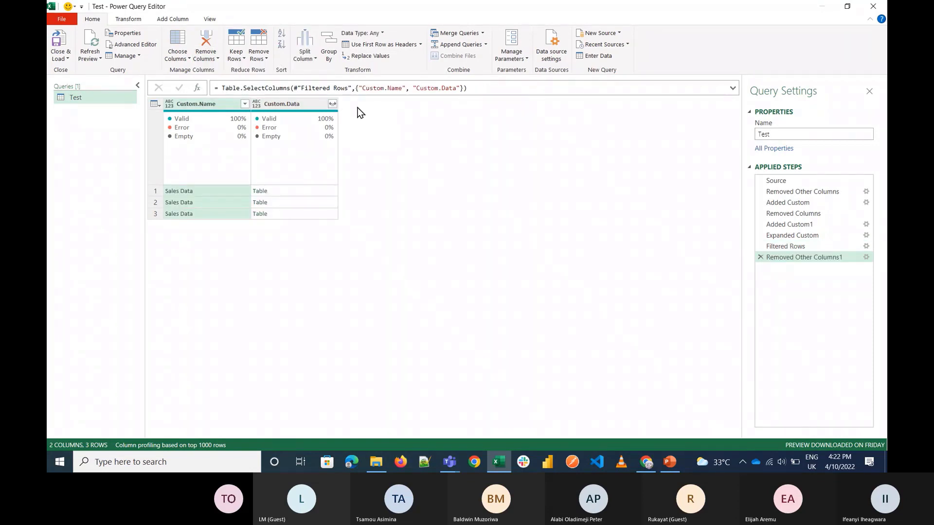
Expand all columns of Custom.Data with the original name as prefix, and promote the first row to headers
left_click(332, 104)
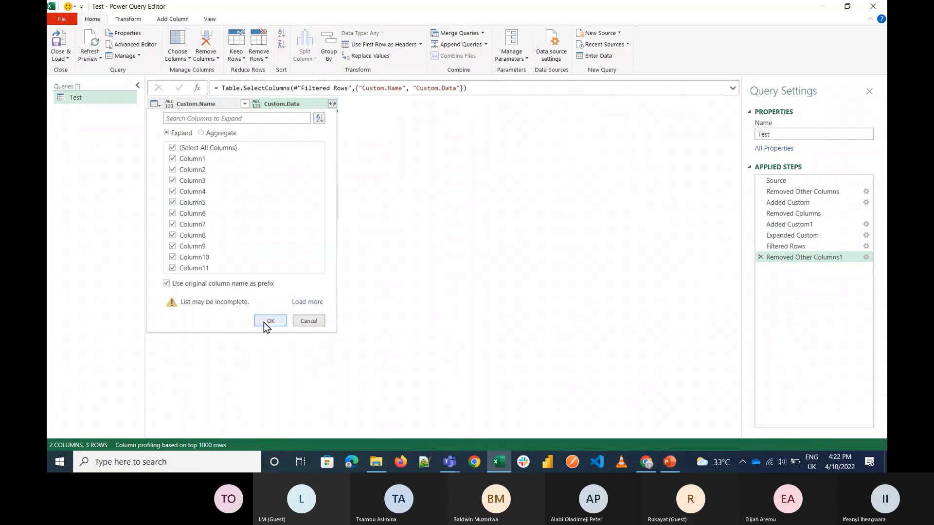
left_click(264, 322)
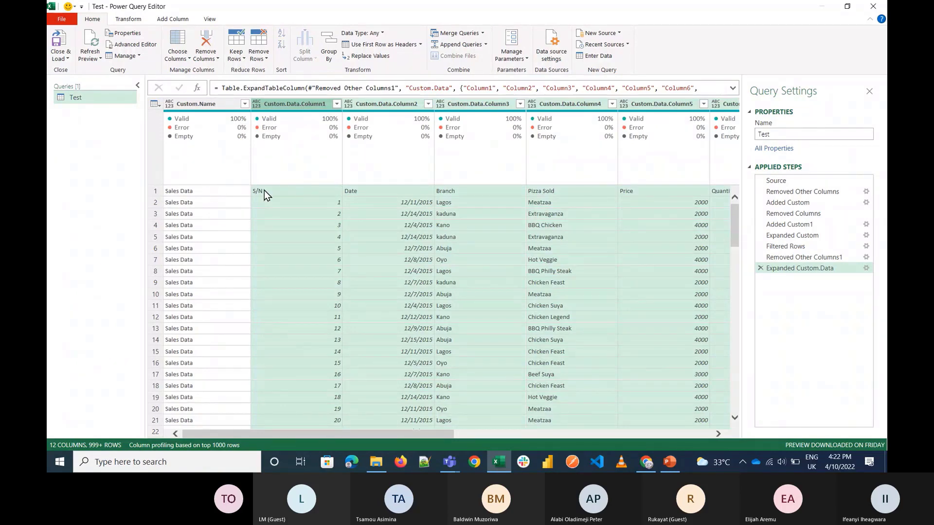
left_click(373, 45)
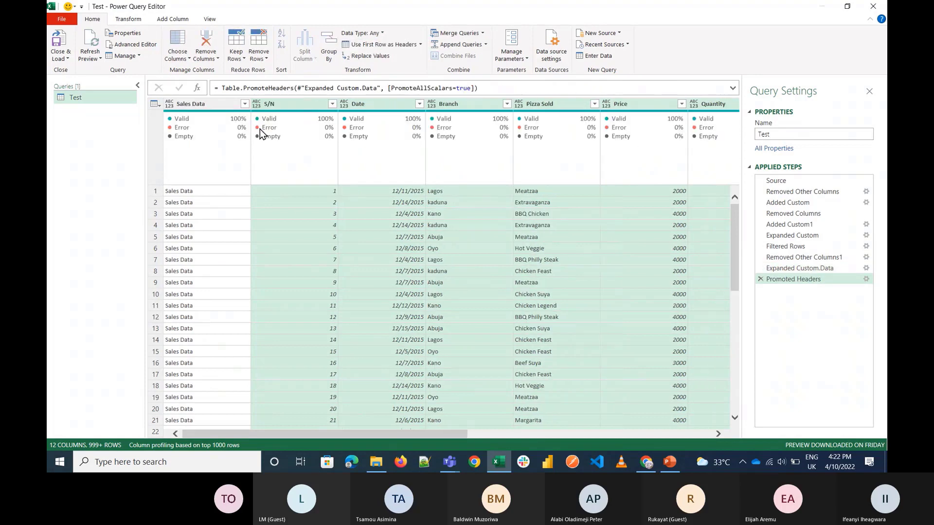
Remove the Sales Data column from the Test query and review the remaining rows
left_click(210, 105)
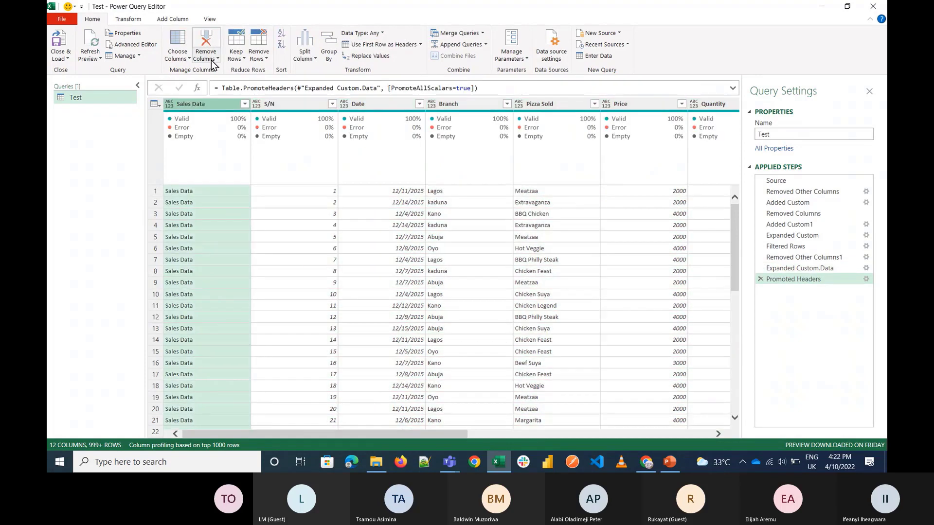
left_click(212, 63)
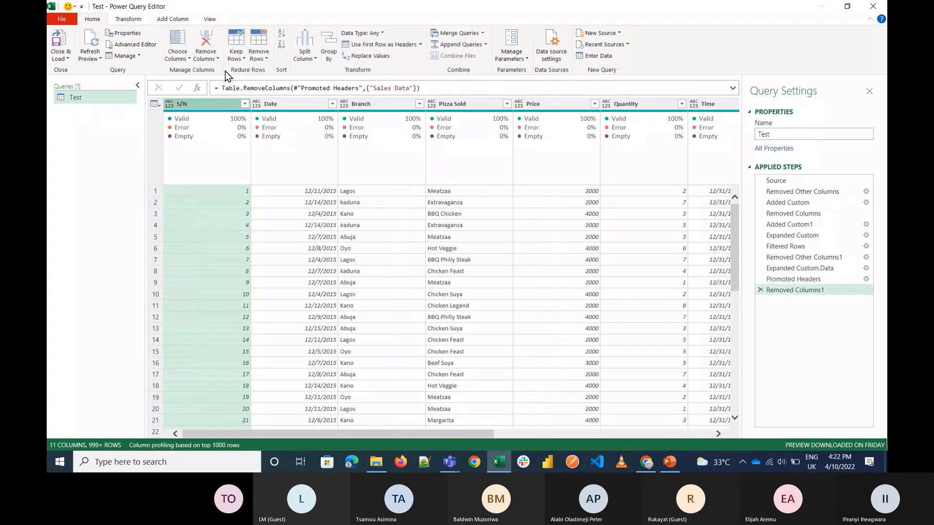
scroll(361, 286, "down", 10)
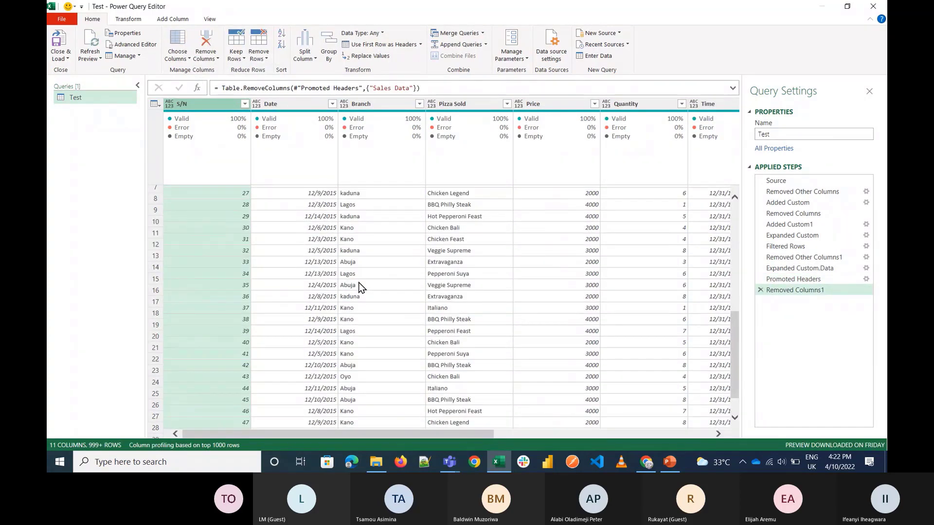
scroll(360, 287, "up", 10)
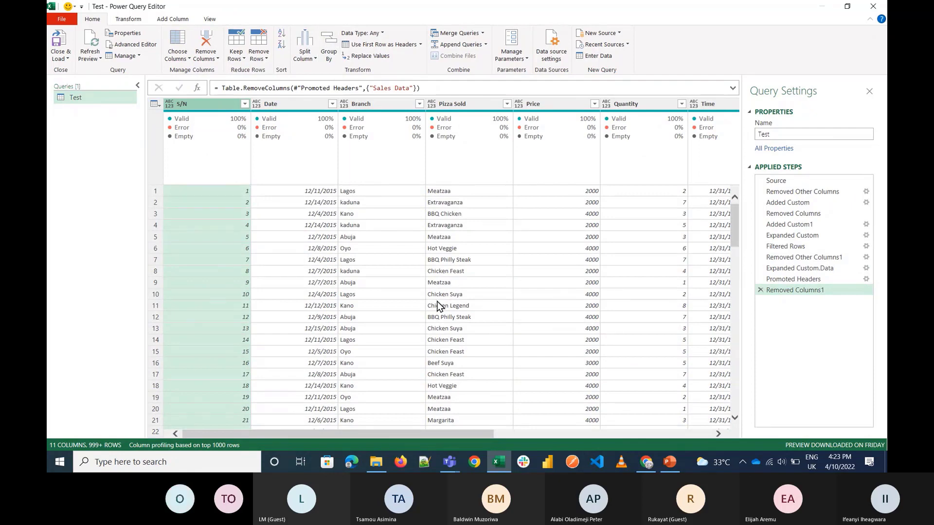
scroll(437, 306, "down", 15)
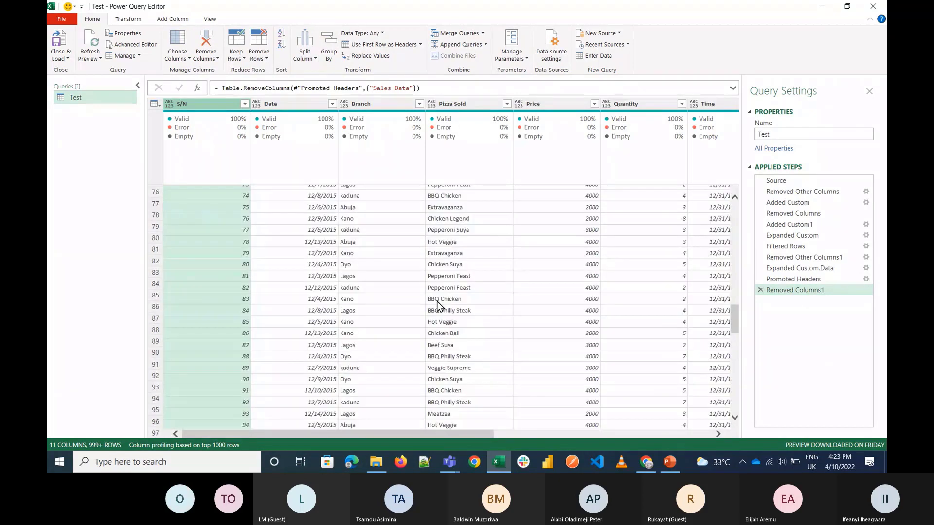
scroll(438, 305, "up", 15)
Change the S/N column's data type to Text, and remove that column from the query
left_click(168, 103)
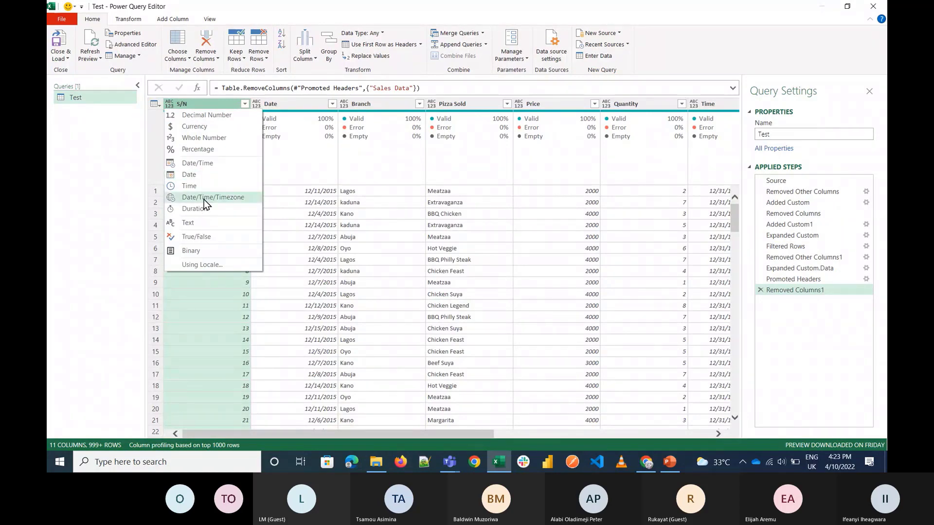
left_click(188, 222)
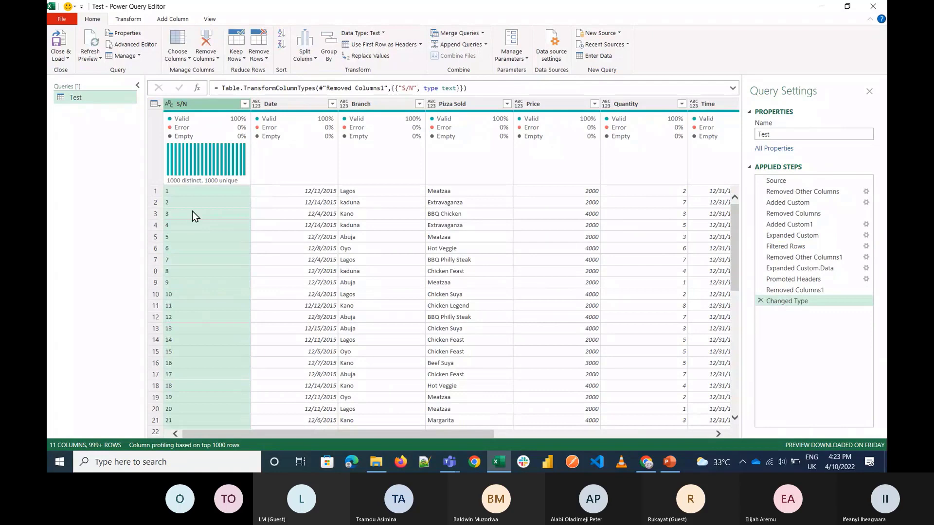
right_click(204, 107)
left_click(258, 53)
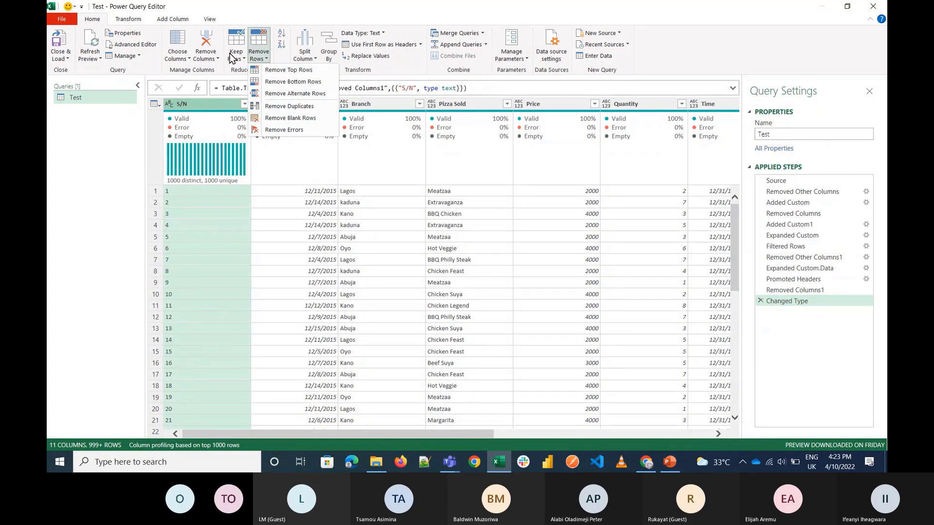
left_click(202, 57)
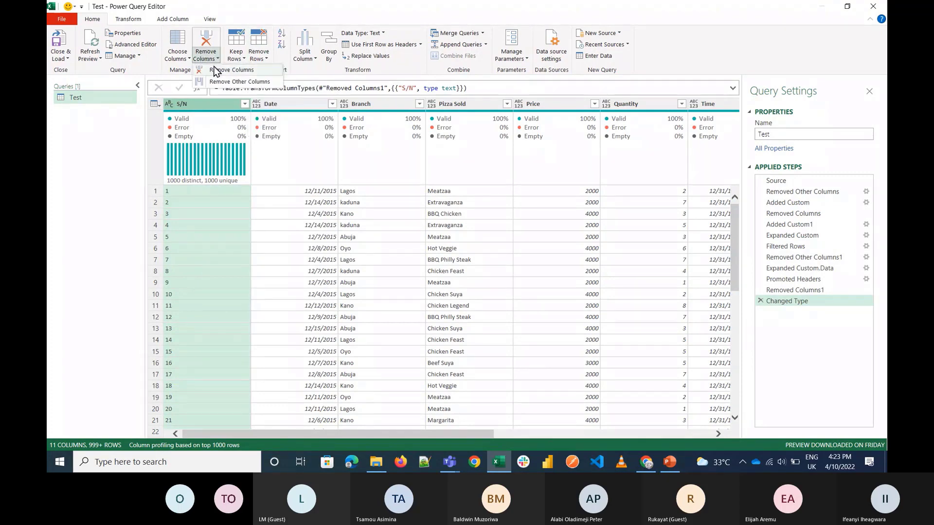
left_click(216, 71)
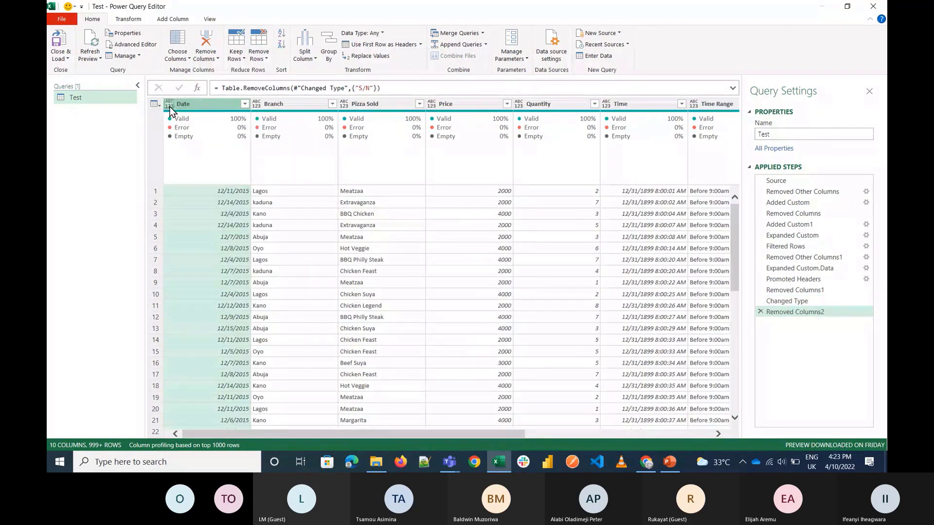
Set the data type of the Date column to Date, and of Branch and Pizza Sold to Text
left_click(169, 108)
left_click(185, 177)
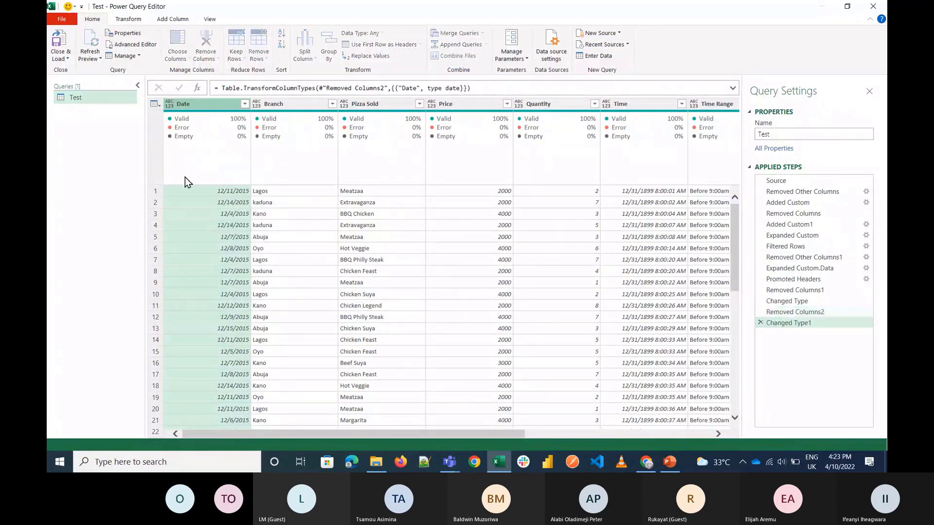
left_click(256, 104)
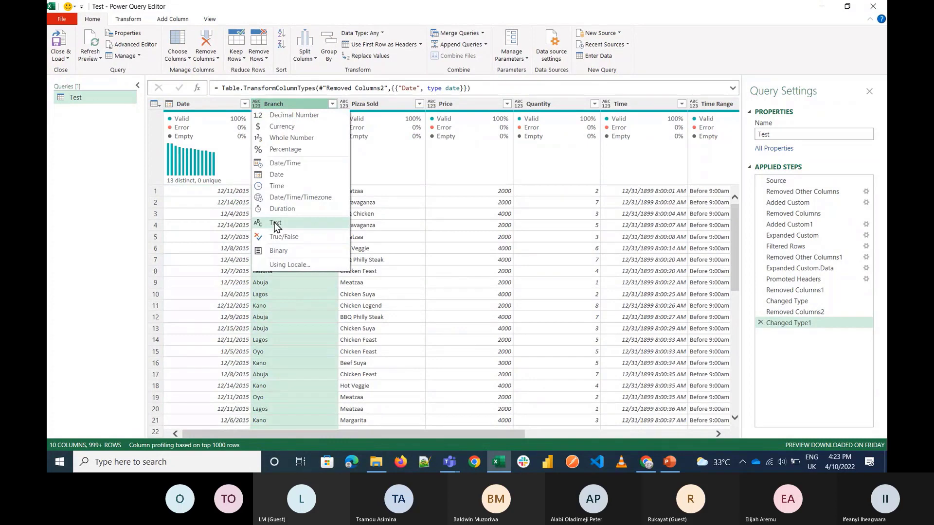
left_click(275, 226)
left_click(344, 104)
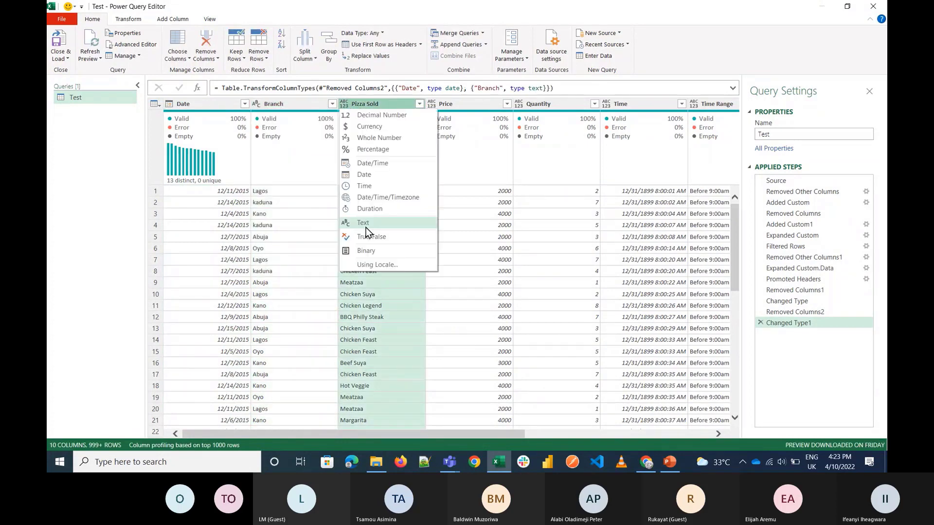
left_click(366, 228)
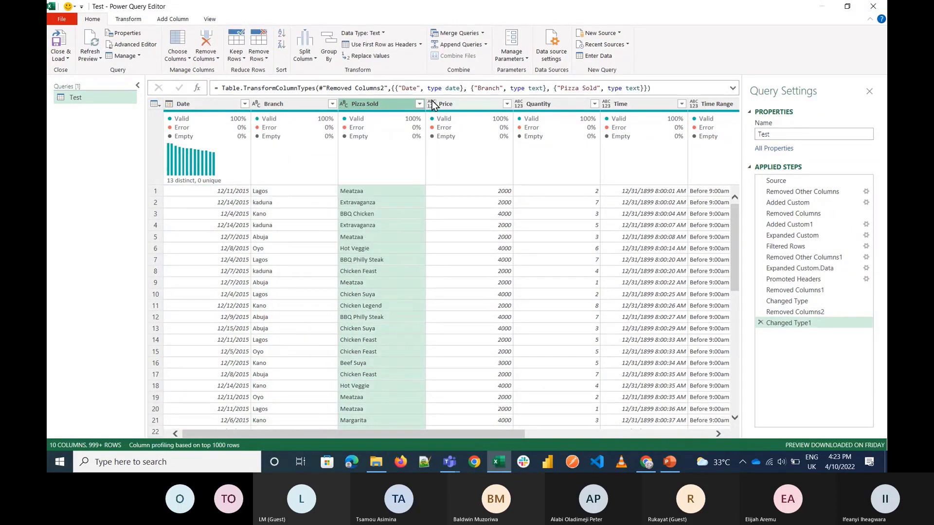
Apply the Price filter with all values selected, and set the Price column's data type to Whole Number
left_click(432, 104)
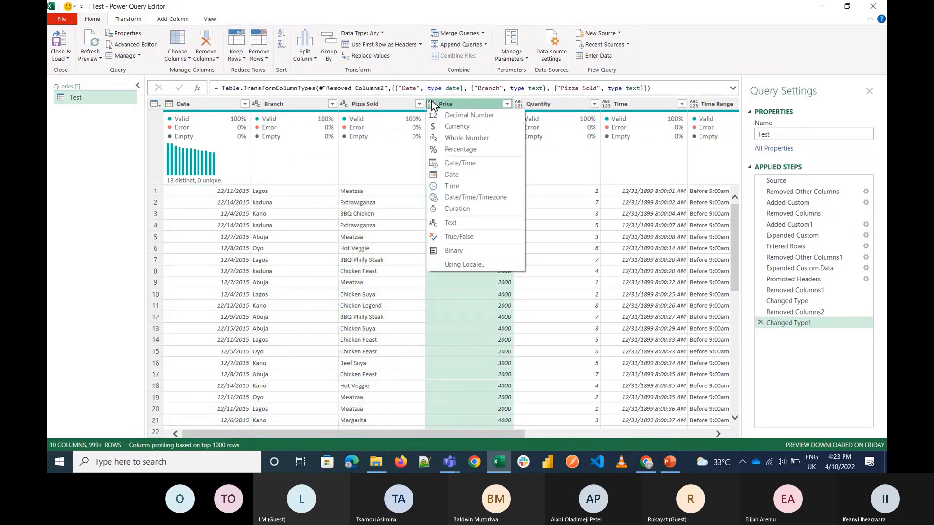
left_click(506, 102)
left_click(507, 103)
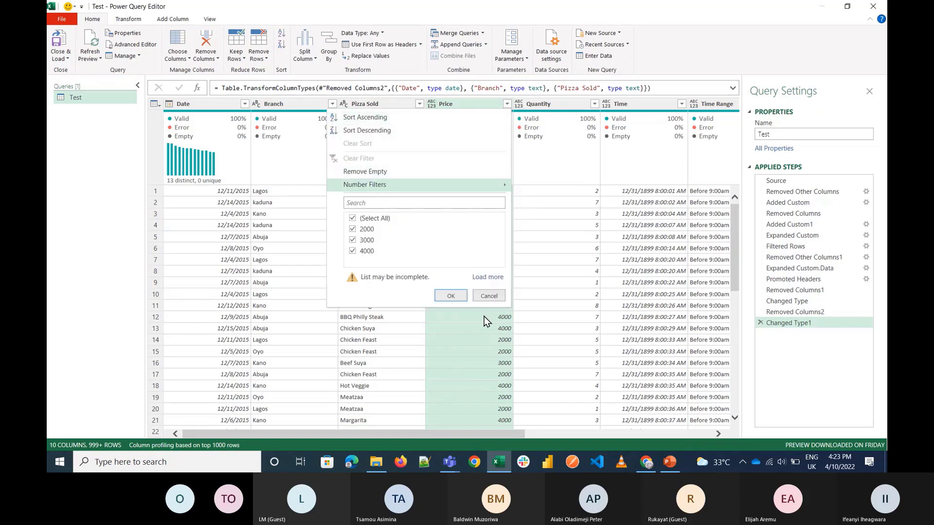
left_click(451, 297)
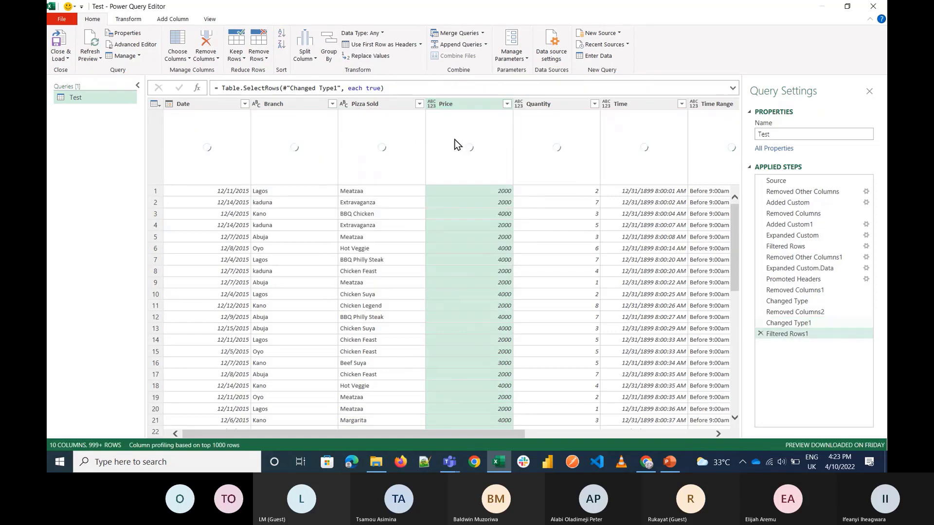
left_click(433, 105)
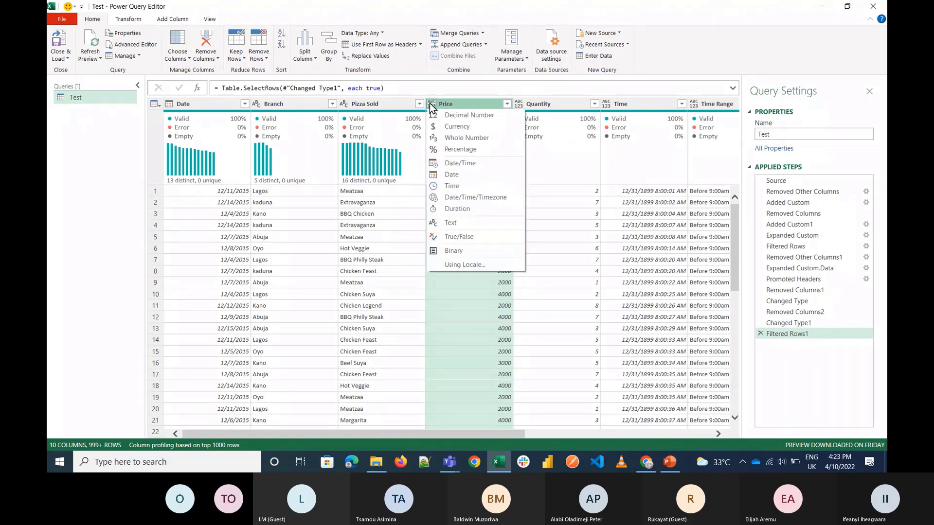
left_click(456, 139)
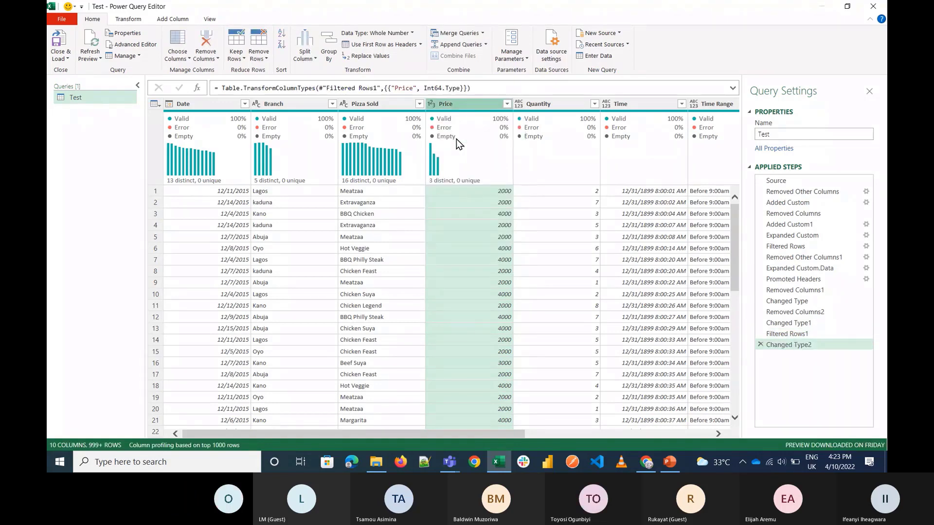
Set the data types of Quantity to Whole Number, Time to Time, and Time Range to Text
left_click(520, 104)
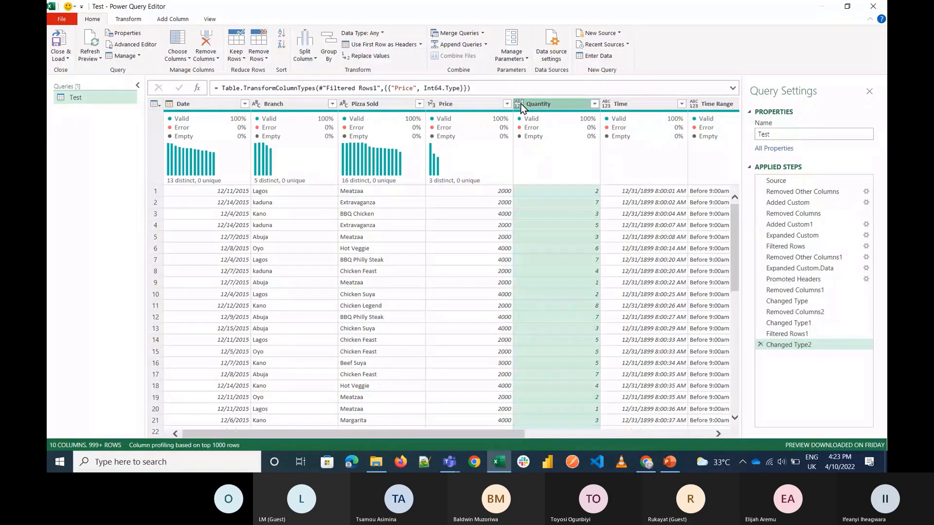
left_click(545, 138)
left_click(606, 104)
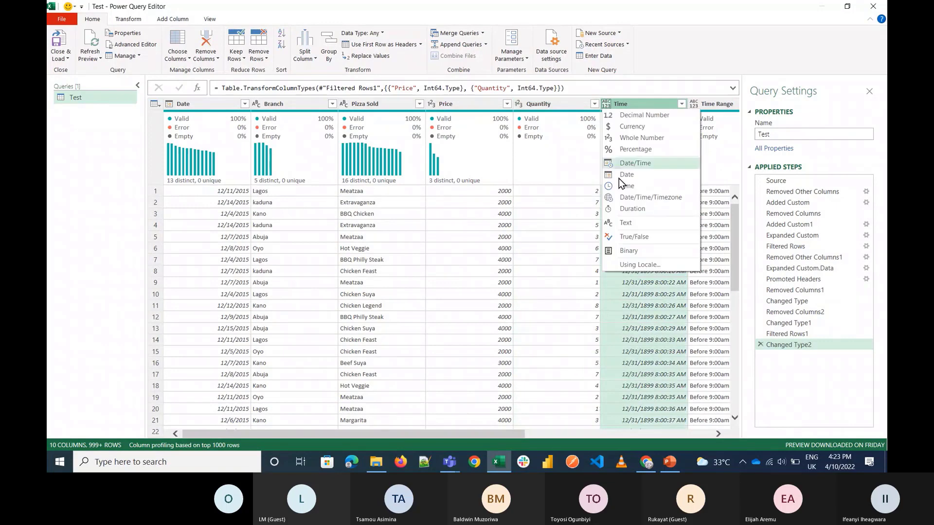
left_click(620, 184)
left_click(707, 106)
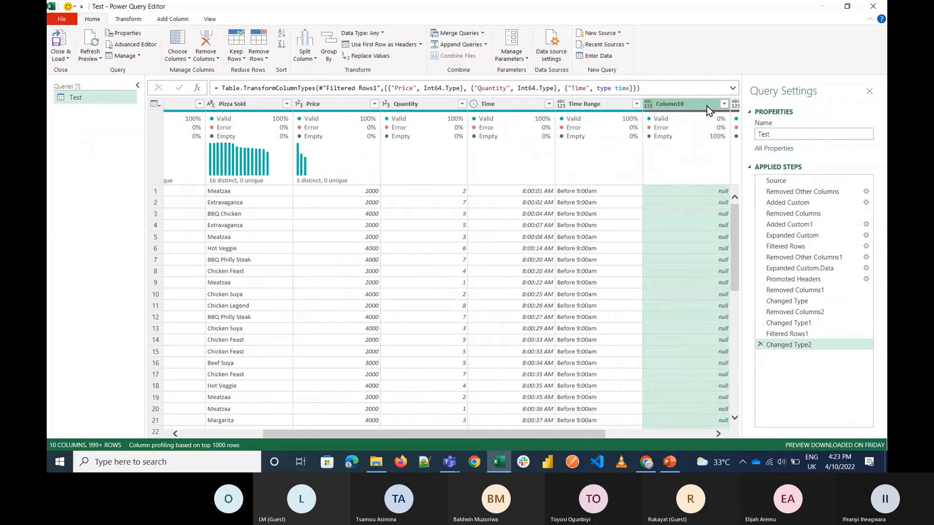
left_click(583, 104)
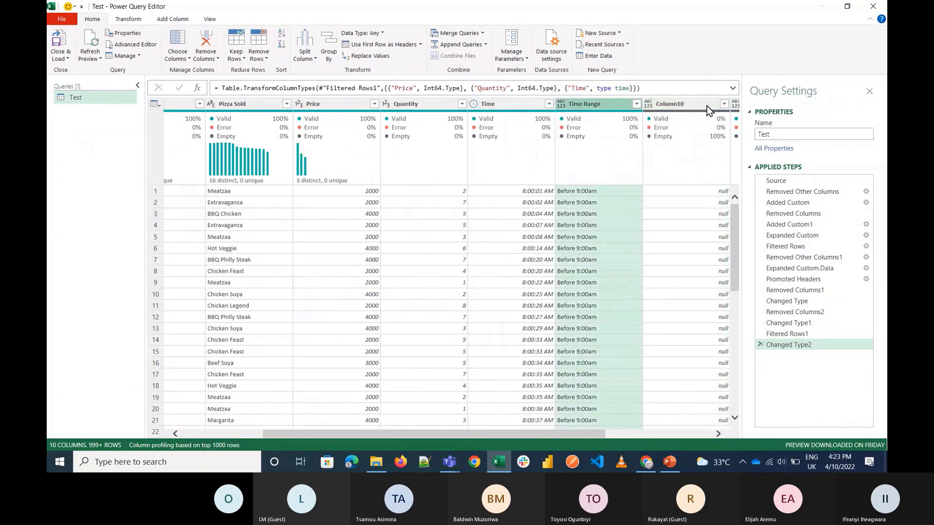
left_click(563, 104)
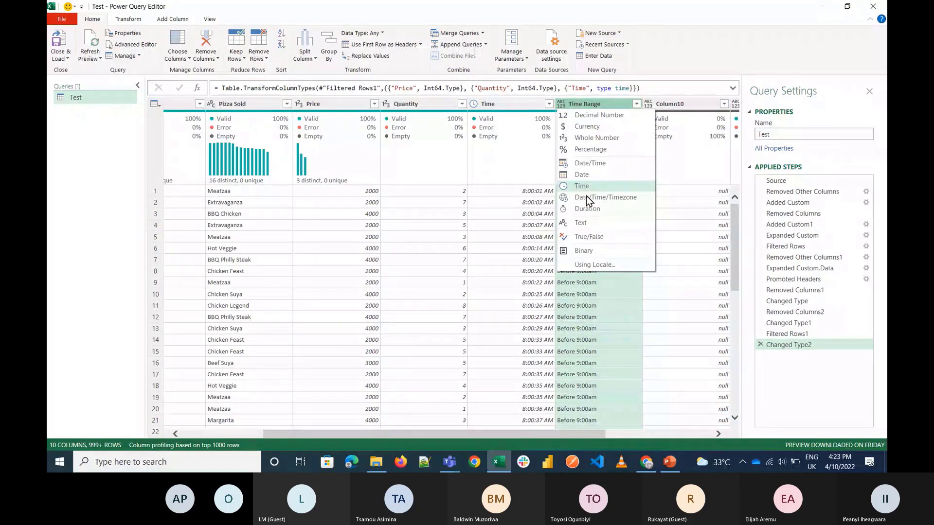
left_click(585, 223)
Remove Column10, Column11 and Column12 from the query and review the remaining rows
left_click(679, 104)
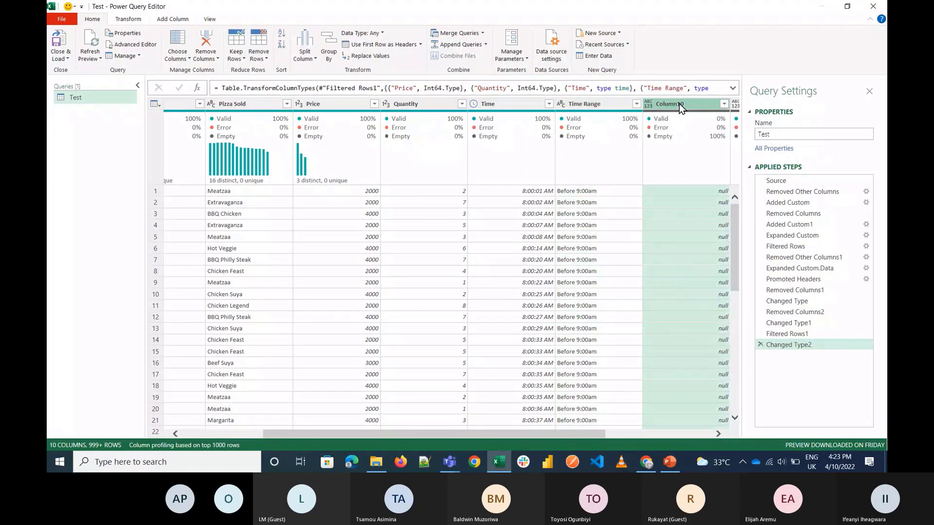
key("shift+Right")
key("shift+Right")
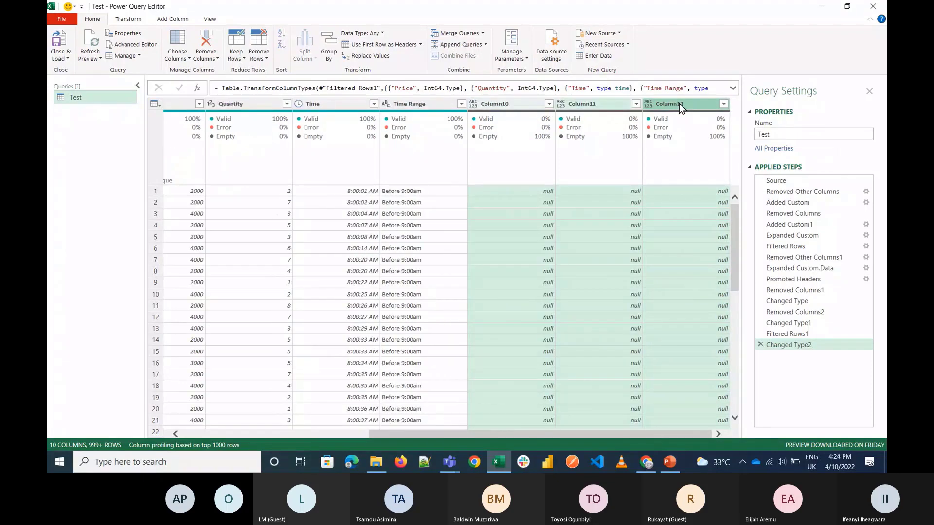
right_click(679, 104)
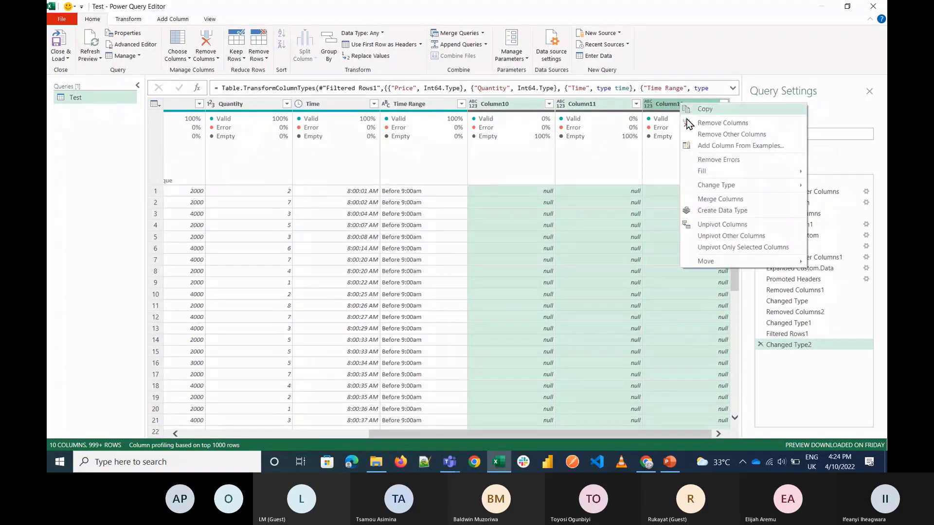
left_click(712, 127)
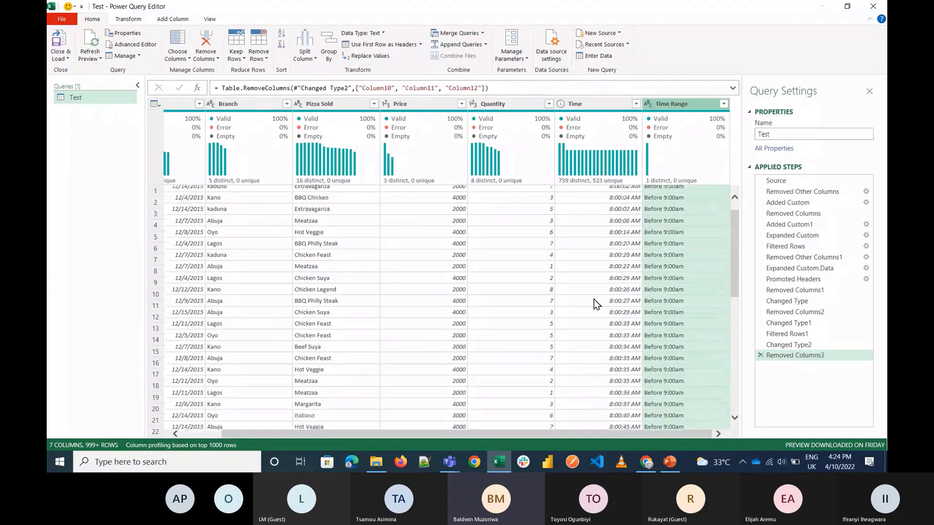
scroll(596, 304, "down", 20)
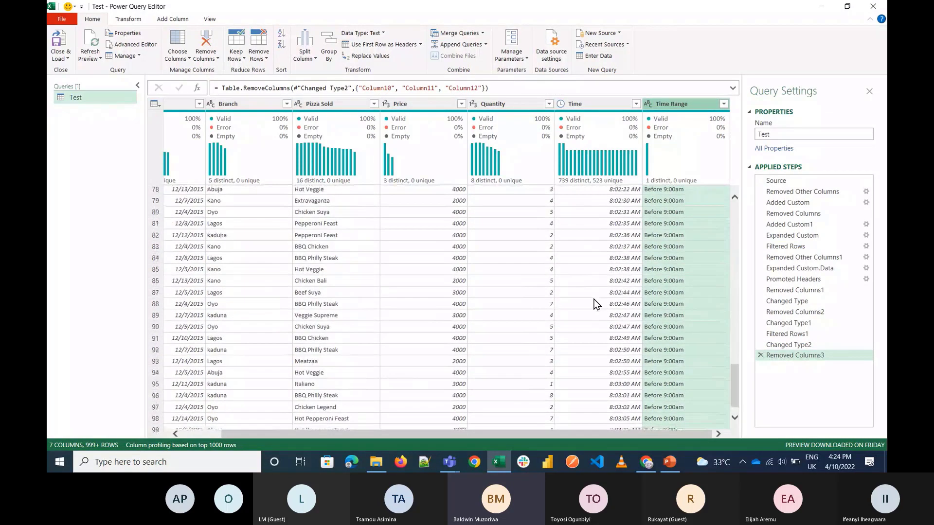
scroll(597, 305, "down", 3)
scroll(597, 305, "up", 20)
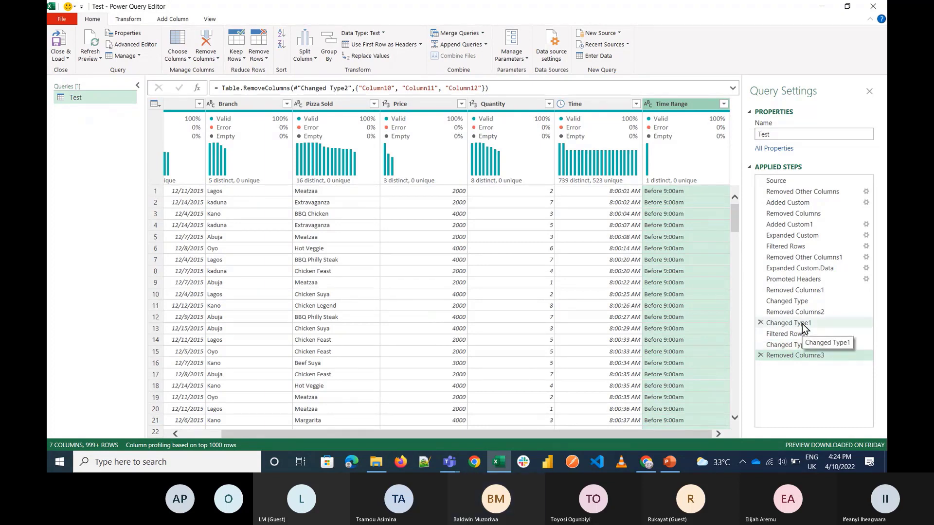
Examine the query at its Removed Columns1 step, and check the monthly sales files in the Test folder in File Explorer
left_click(818, 289)
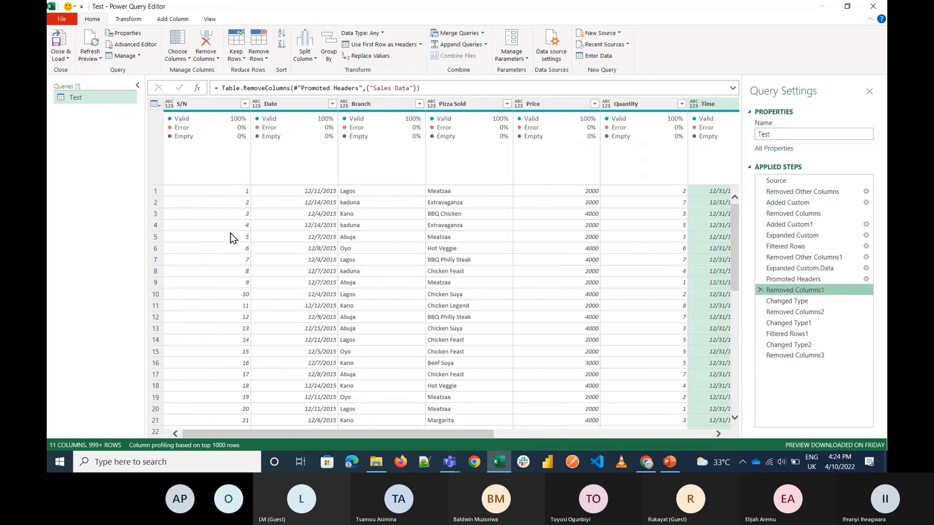
left_click(380, 464)
left_click(168, 130)
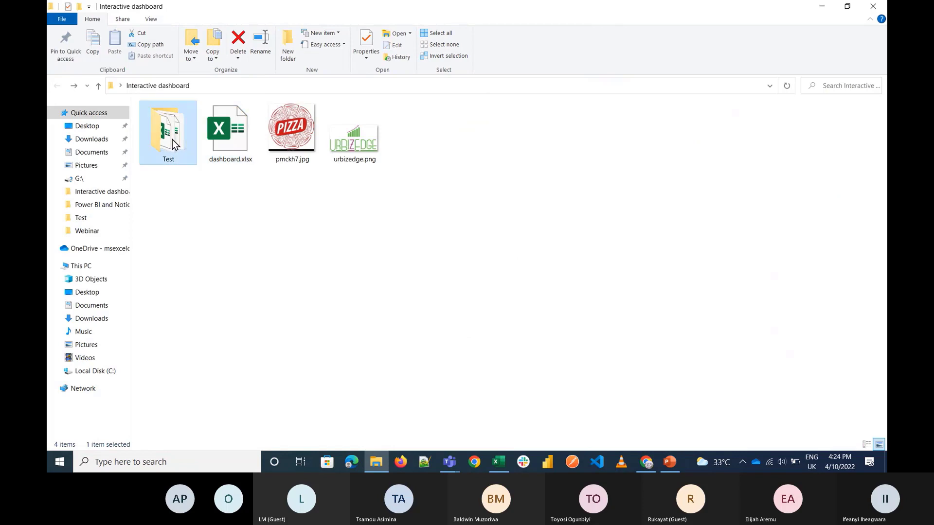
double_click(168, 130)
left_click(191, 122)
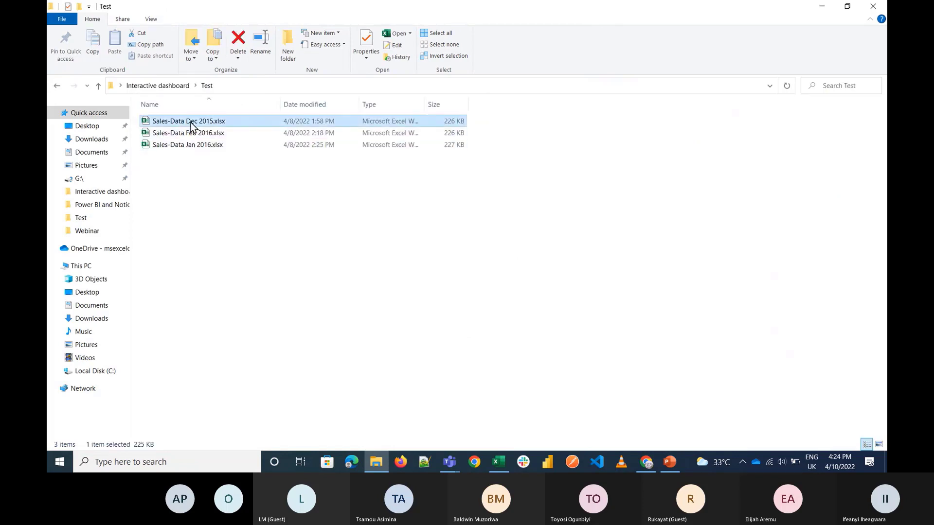
key("alt+Tab")
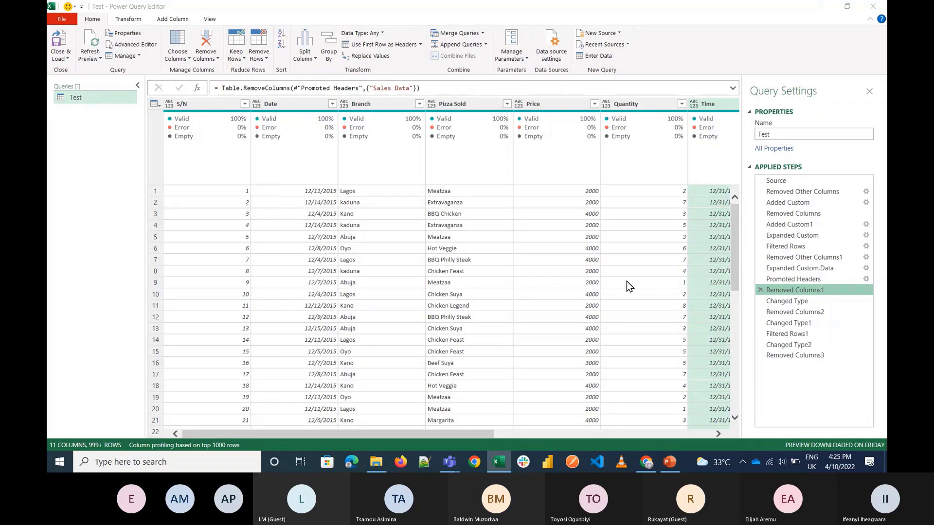
scroll(626, 281, "right", 5)
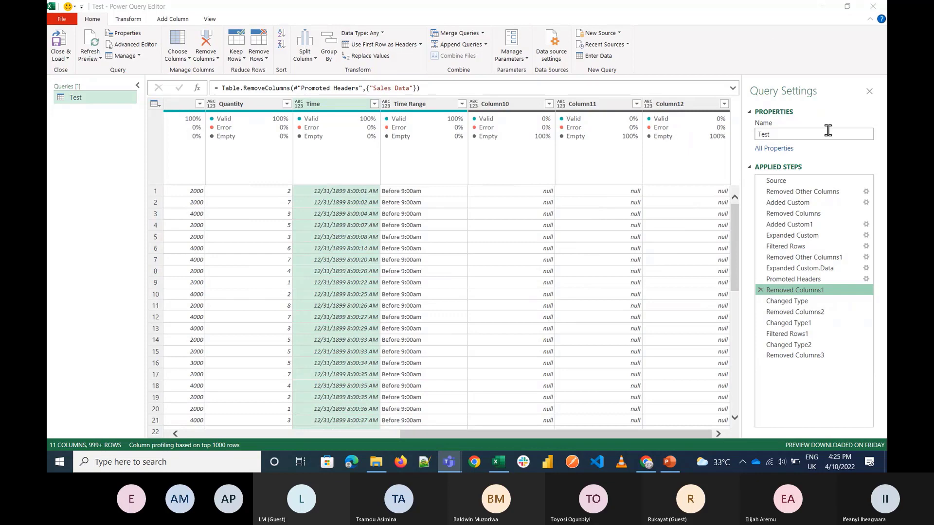
Return to the query's Removed Columns3 step and review the Price, Quantity and Time Range columns
left_click(809, 357)
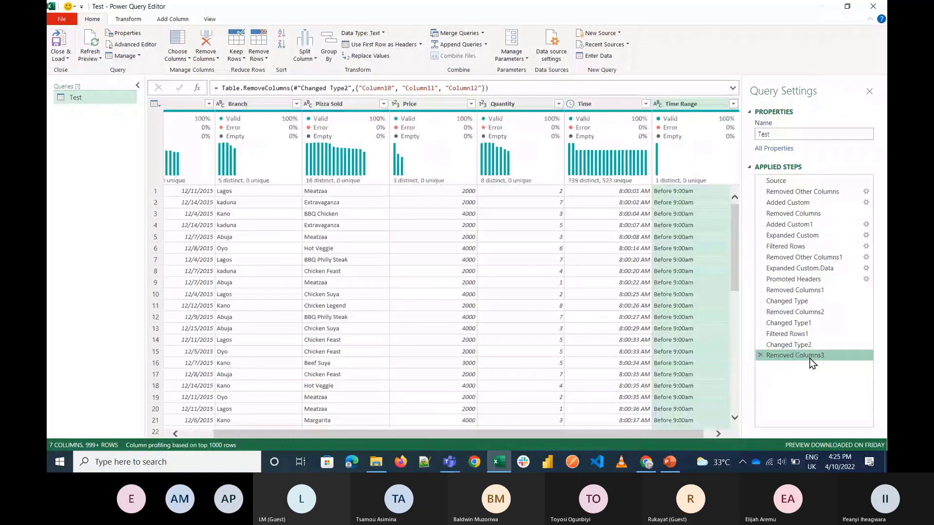
left_click(66, 61)
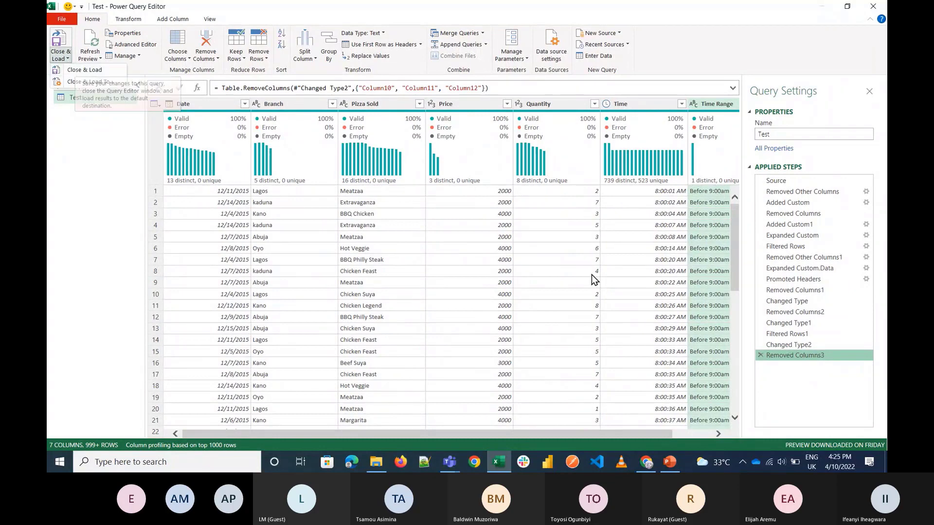
scroll(593, 276, "right", 1)
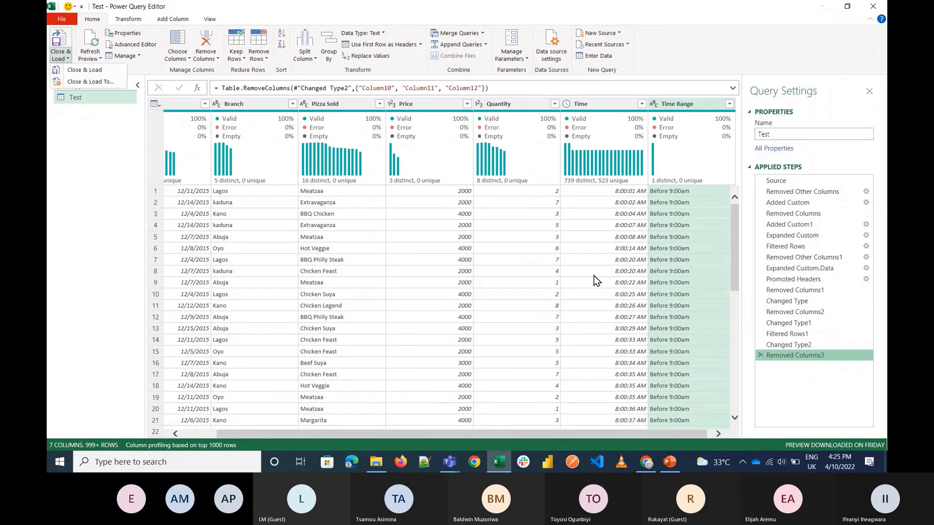
left_click(445, 111)
left_click(456, 104)
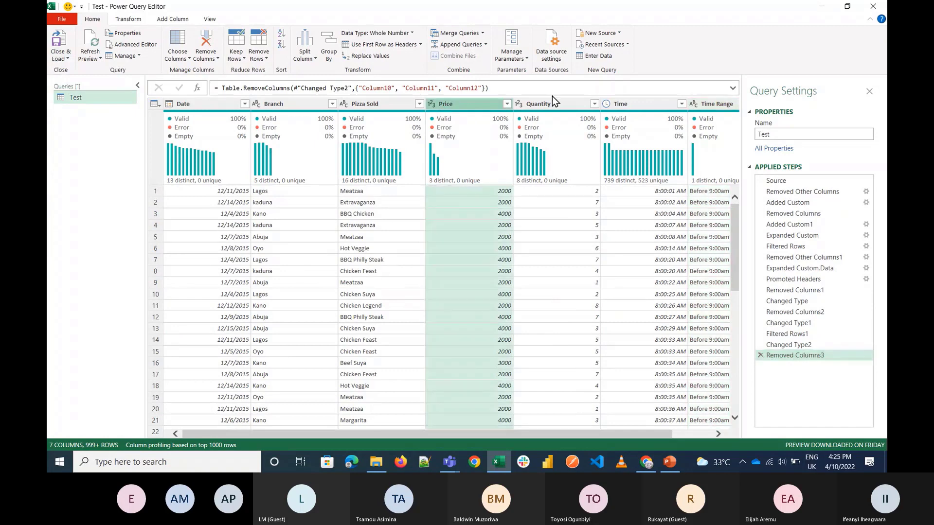
left_click(562, 103)
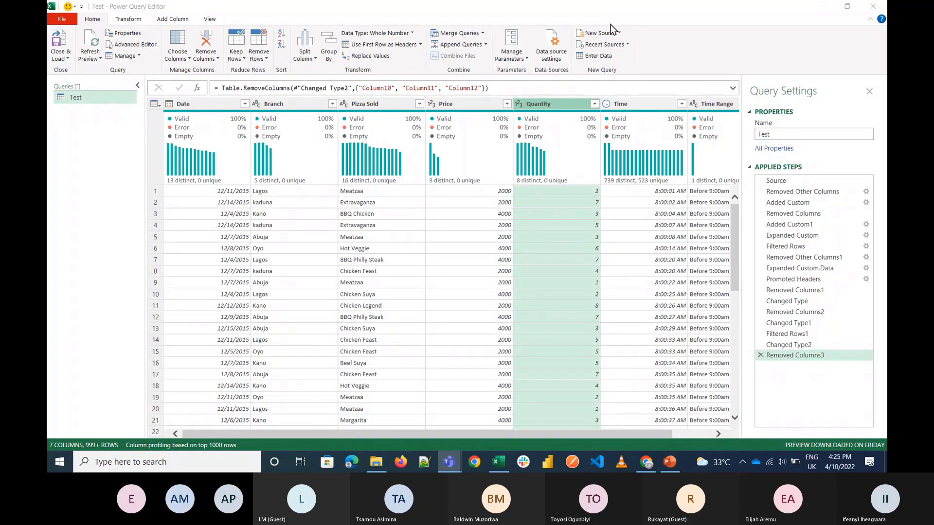
left_click(712, 105)
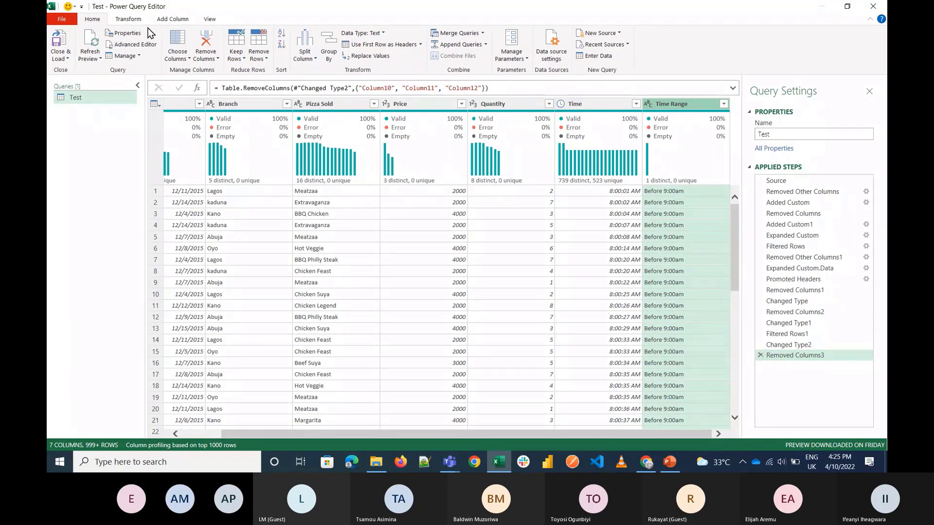
Add a custom column named Sales with the formula [Price] * [Quantity], and move it between Quantity and Time
left_click(173, 19)
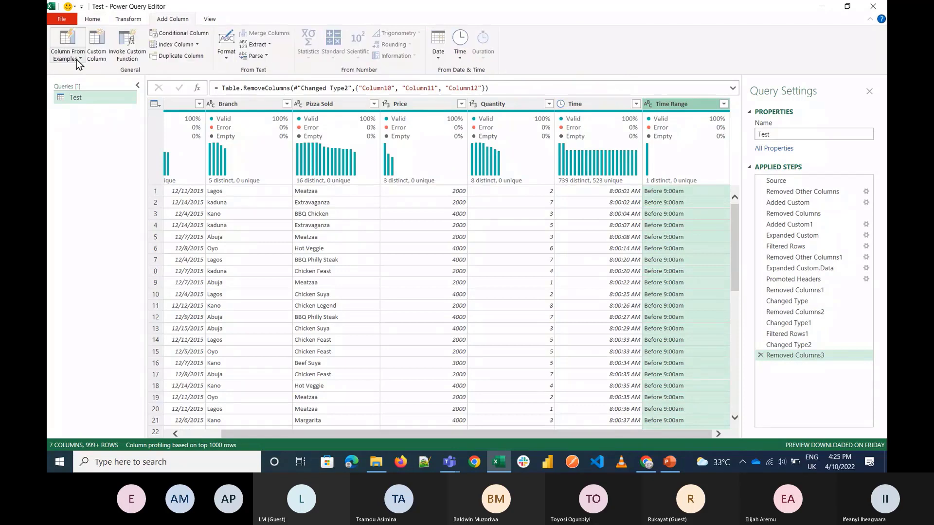
left_click(99, 61)
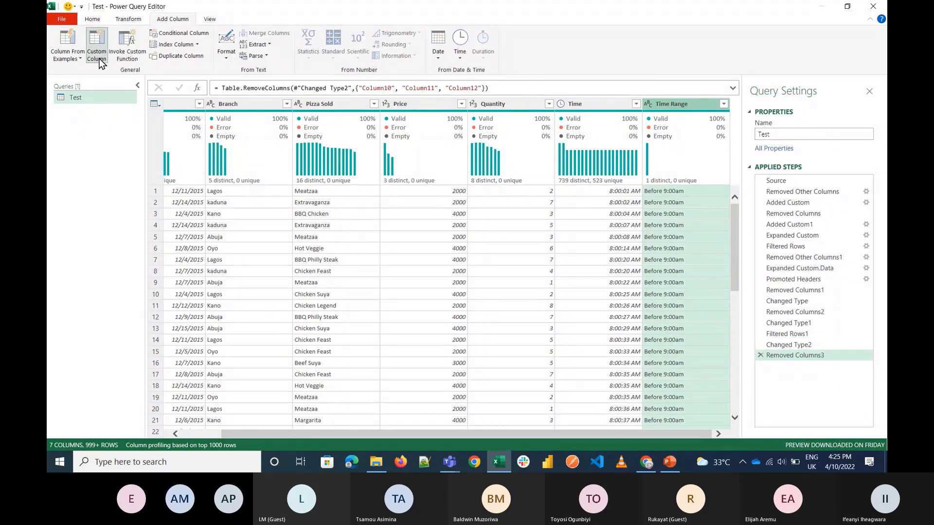
type("Sales")
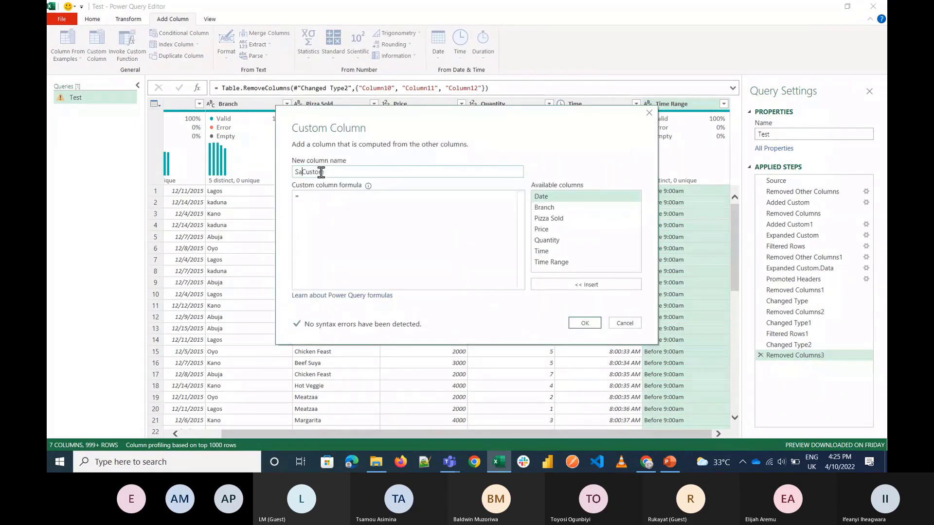
key("Delete")
key("Delete")
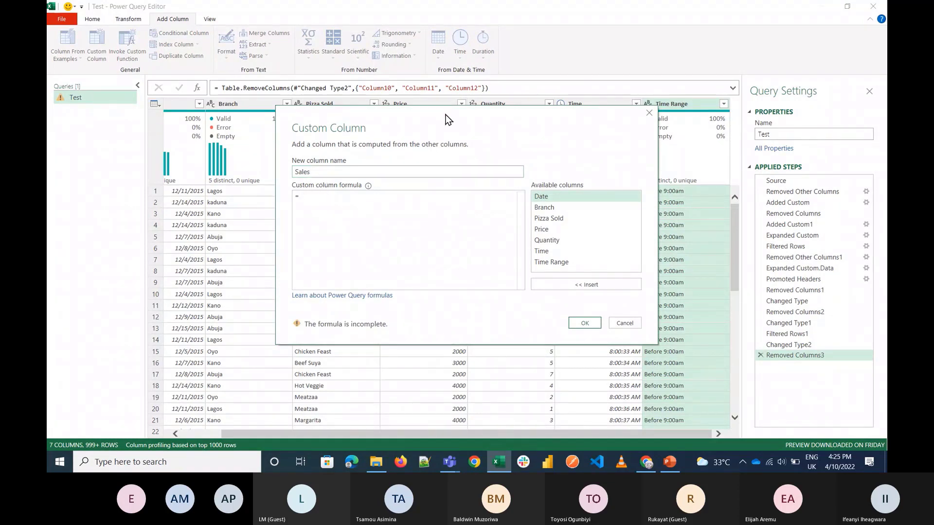
left_click_drag(448, 119, 430, 116)
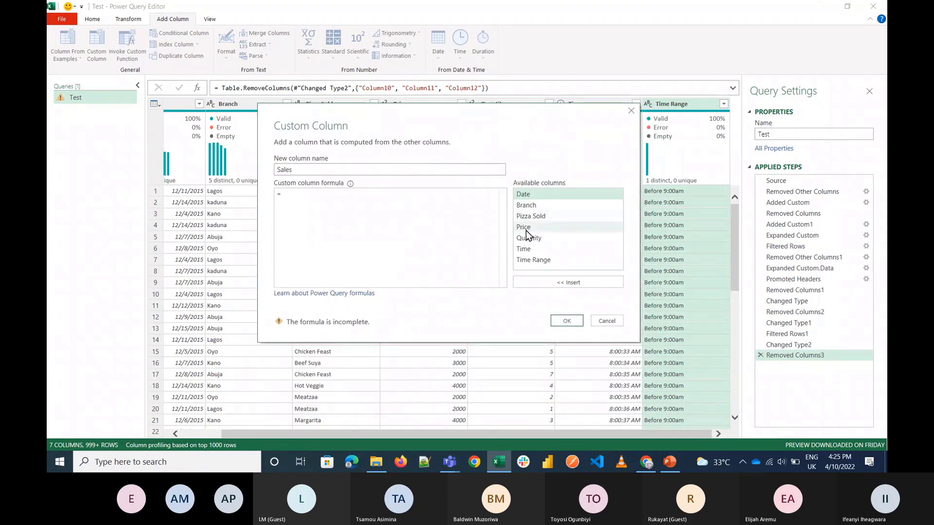
left_click(526, 229)
left_click(537, 278)
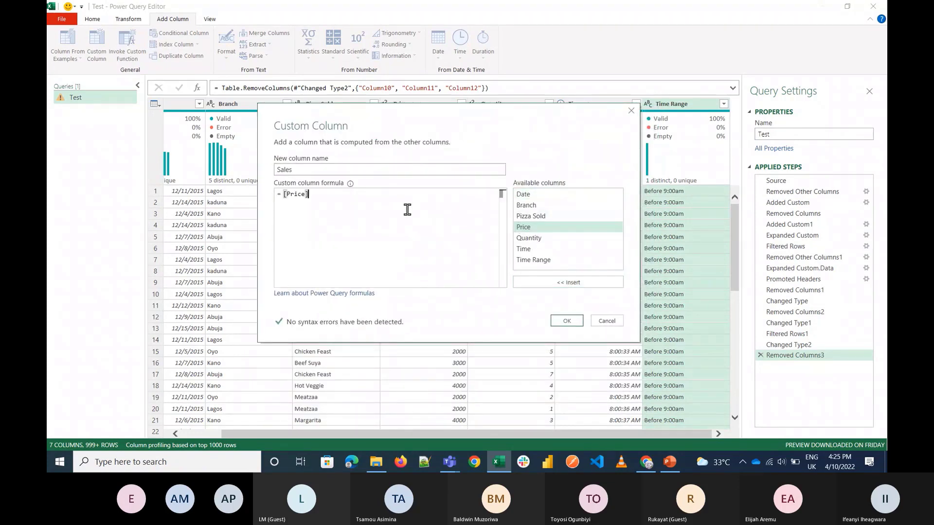
type("*")
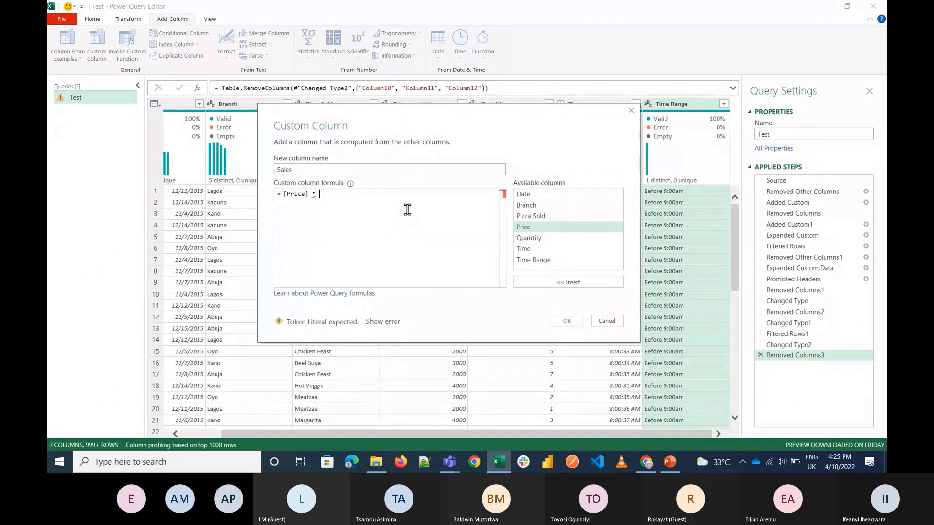
left_click(544, 238)
left_click(567, 281)
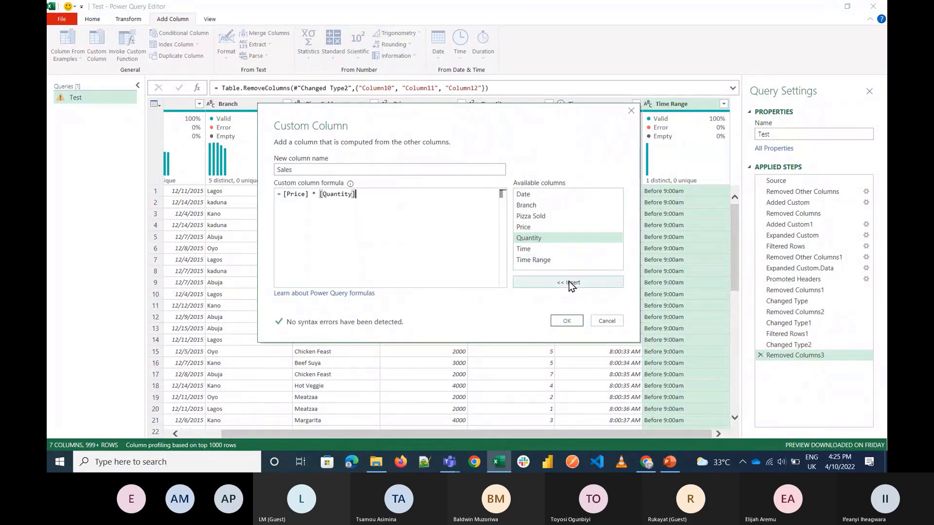
left_click(567, 322)
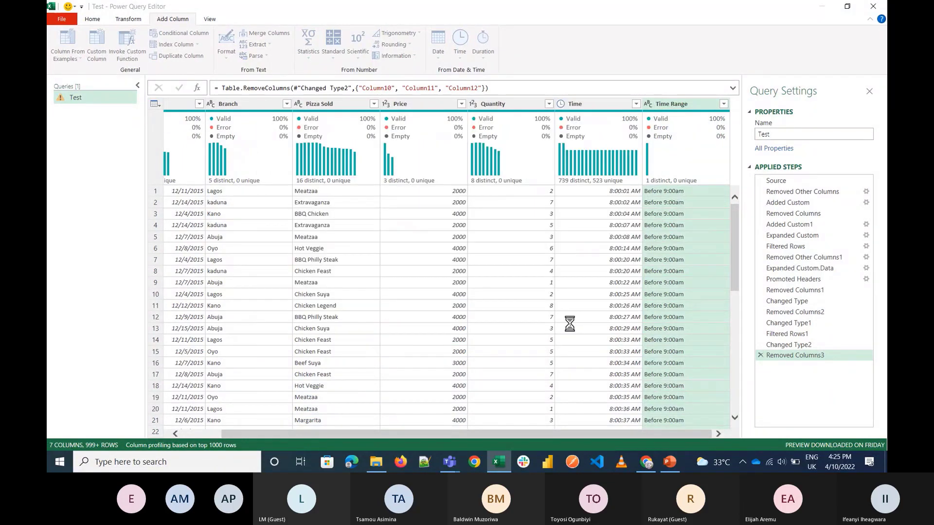
left_click_drag(710, 103, 517, 112)
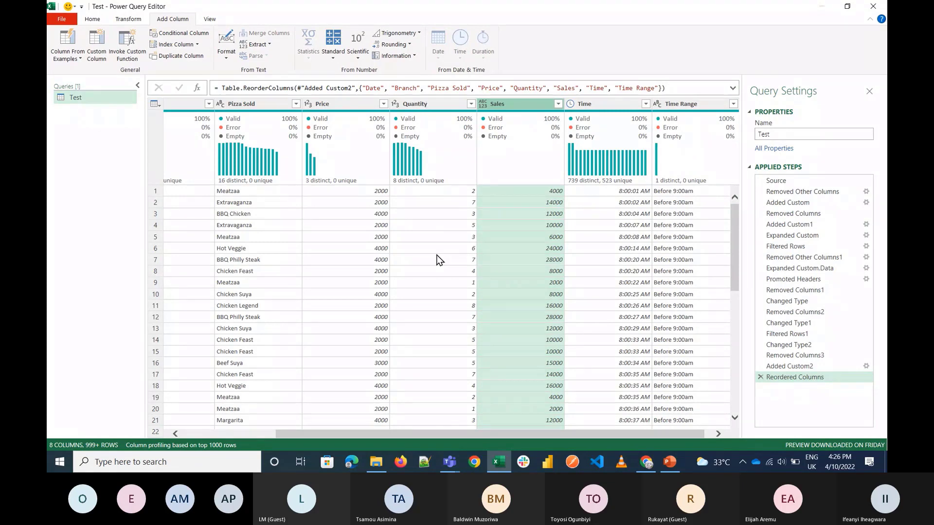
Close the query editor and try to load the Test query into the workbook
left_click(92, 19)
left_click(60, 56)
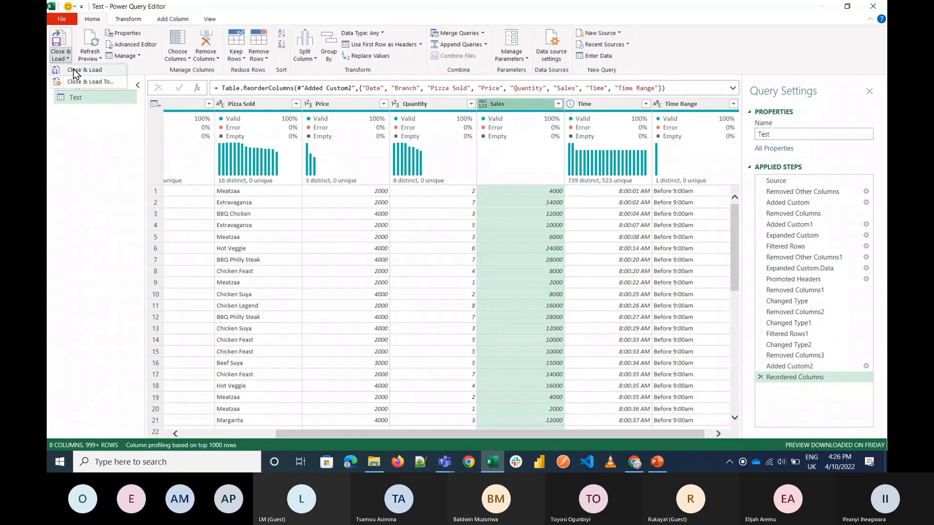
left_click(74, 73)
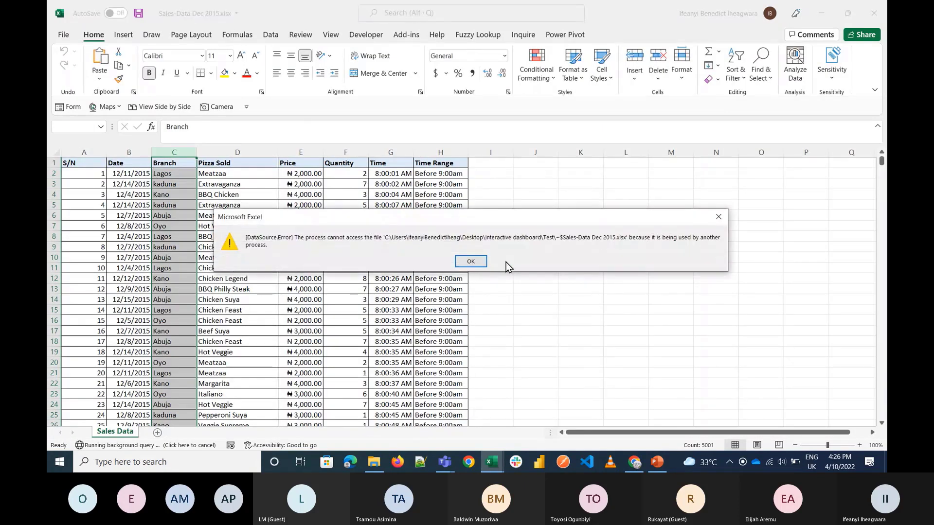
left_click(470, 262)
Switch to the Book1 workbook and check its Test and Sheet1 worksheets
mouse_move(492, 462)
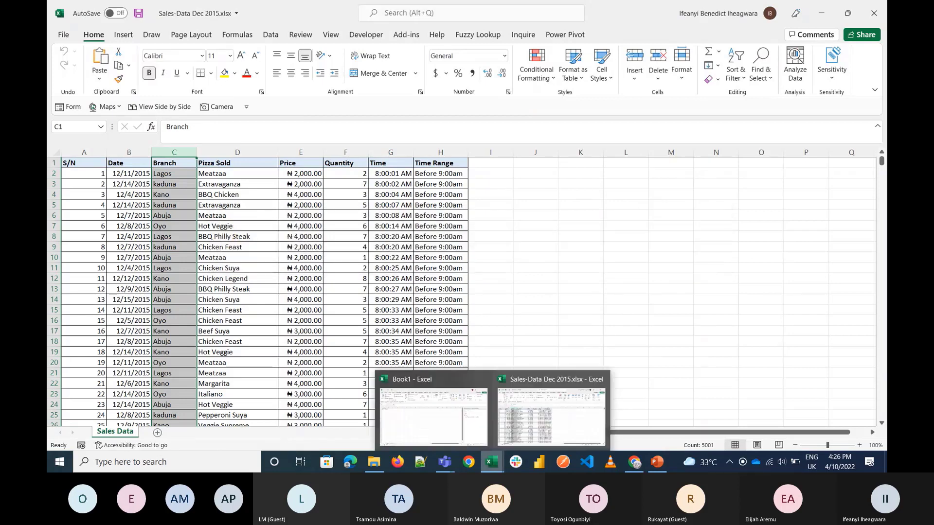
mouse_move(460, 422)
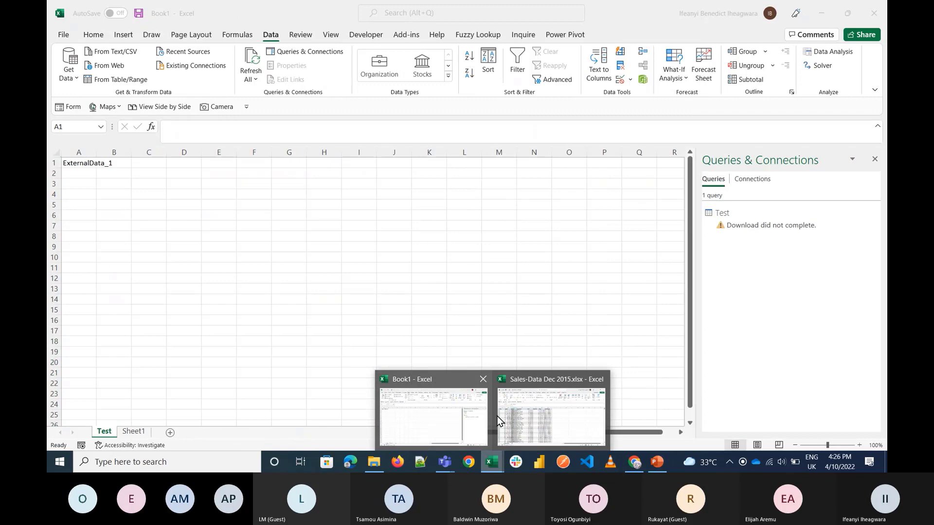
mouse_move(566, 427)
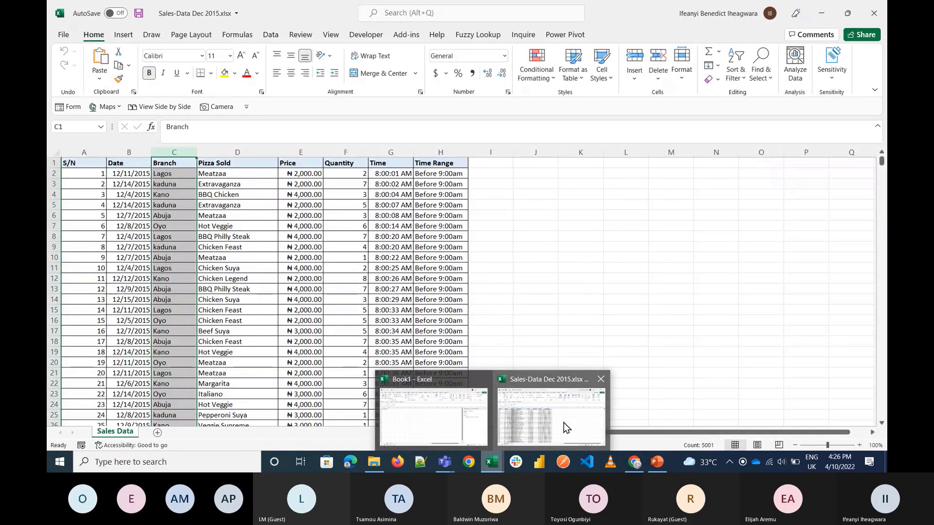
left_click(463, 418)
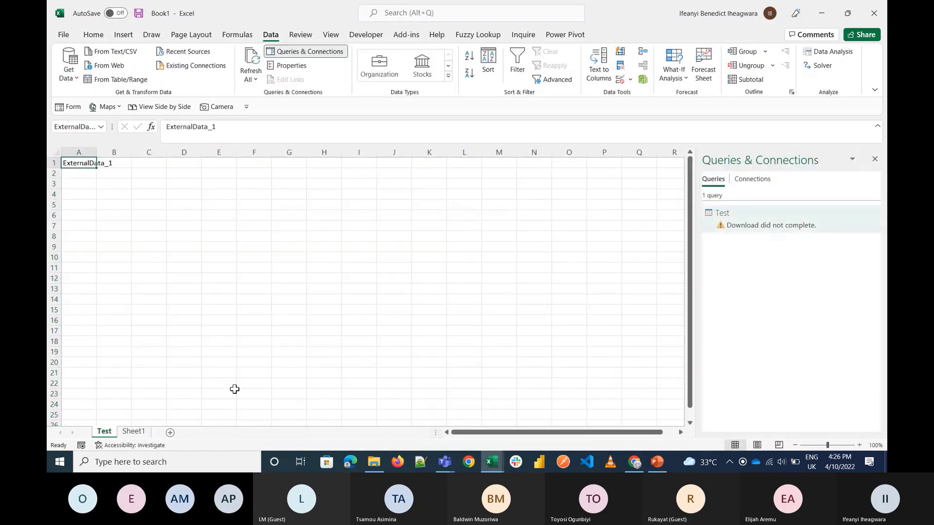
left_click(134, 431)
left_click(101, 432)
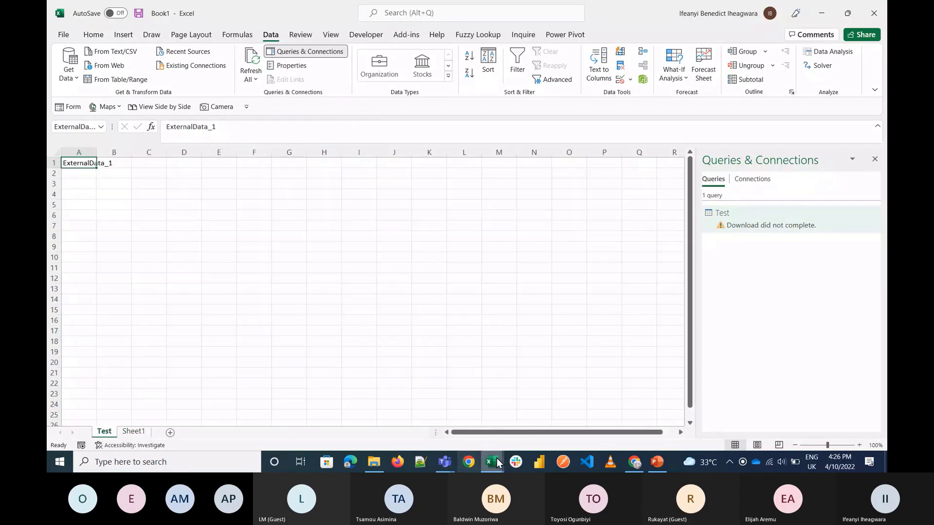
Close the Sales-Data Dec 2015.xlsx workbook and refresh the Test query in Book1
mouse_move(497, 462)
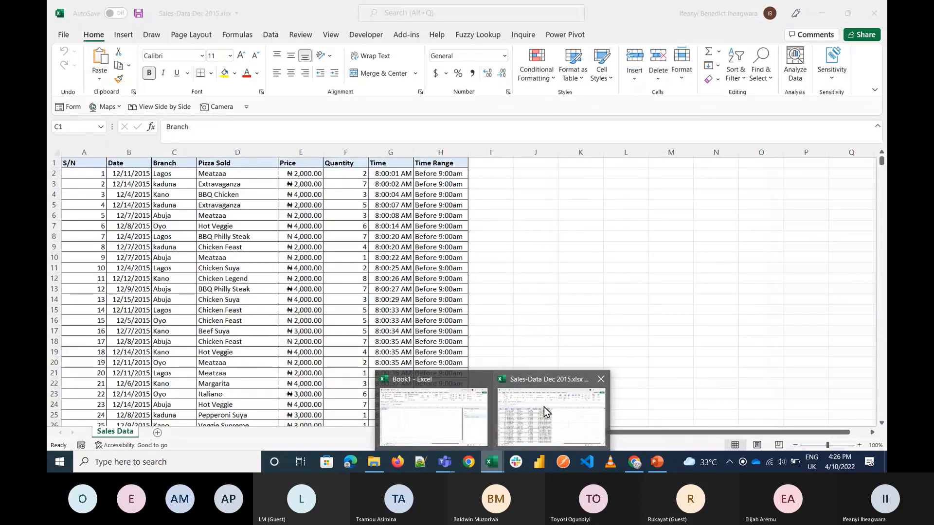
left_click(544, 412)
scroll(255, 327, "down", 10)
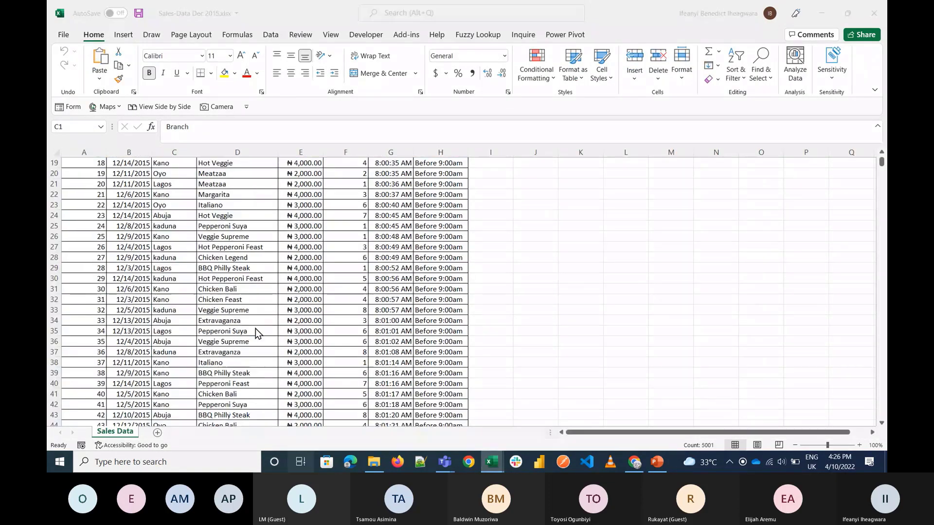
key("super+Tab")
left_click(204, 128)
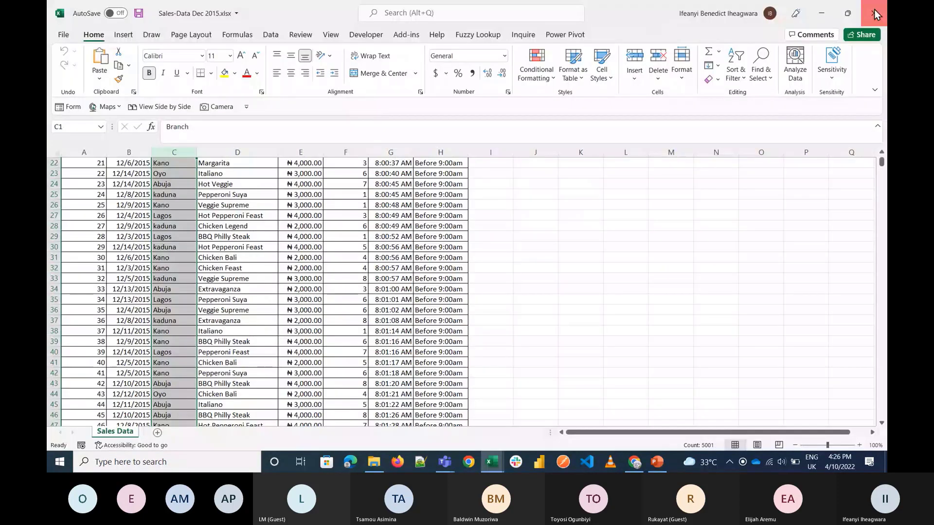
left_click(875, 13)
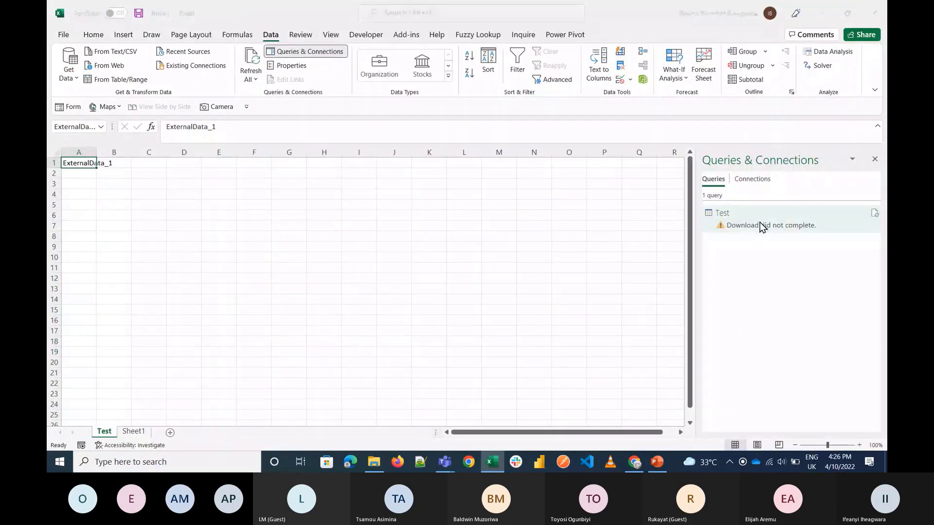
left_click(874, 214)
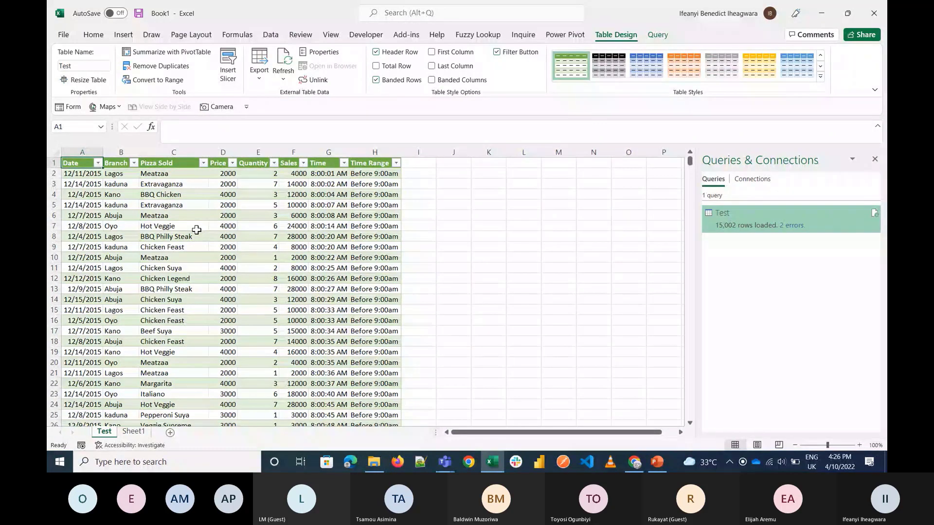
Reopen the Test query for editing and refresh its data preview
mouse_move(744, 224)
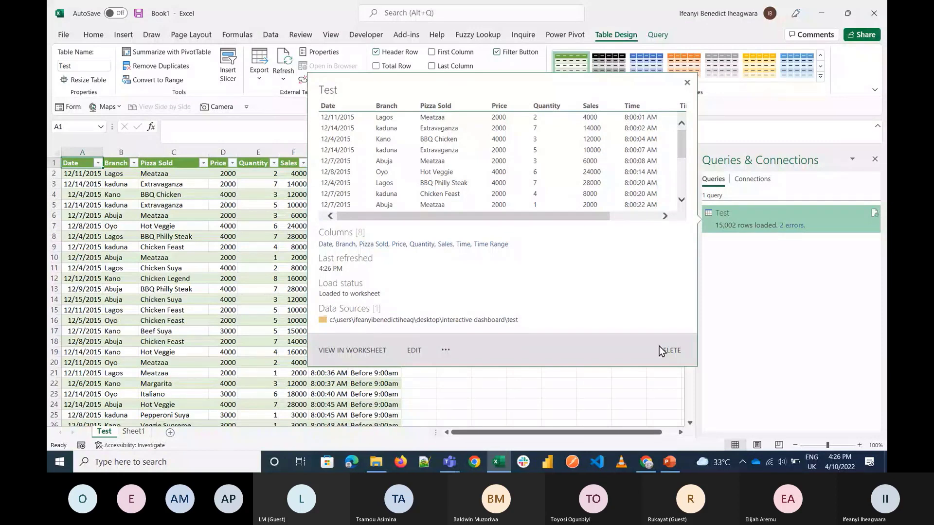
left_click(414, 351)
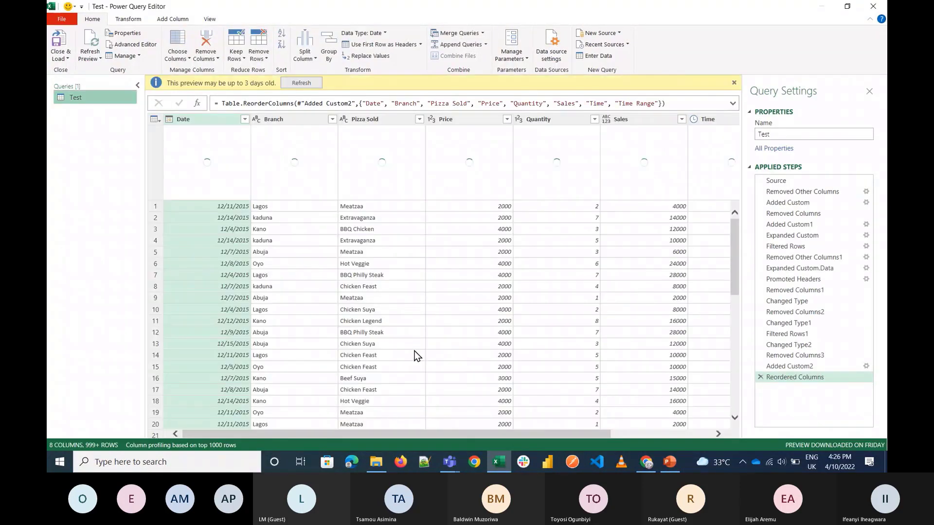
left_click(294, 85)
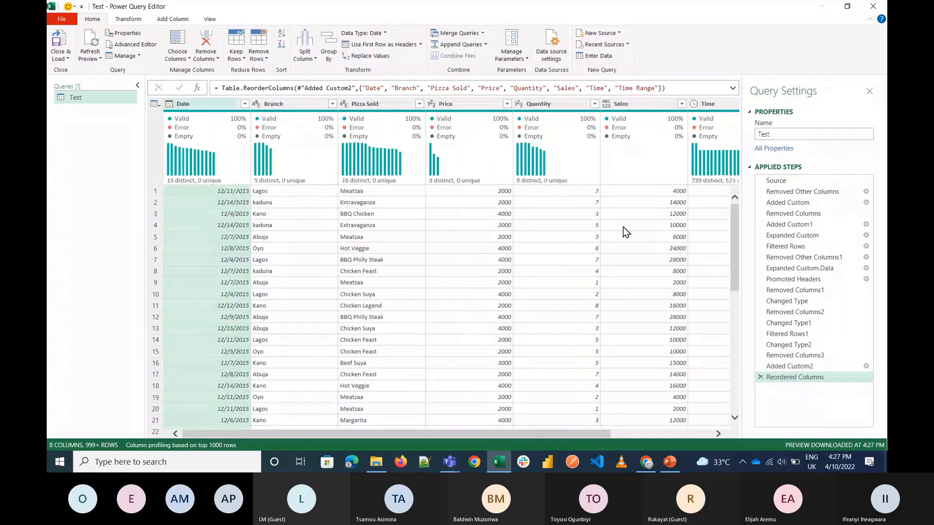
right_click(209, 107)
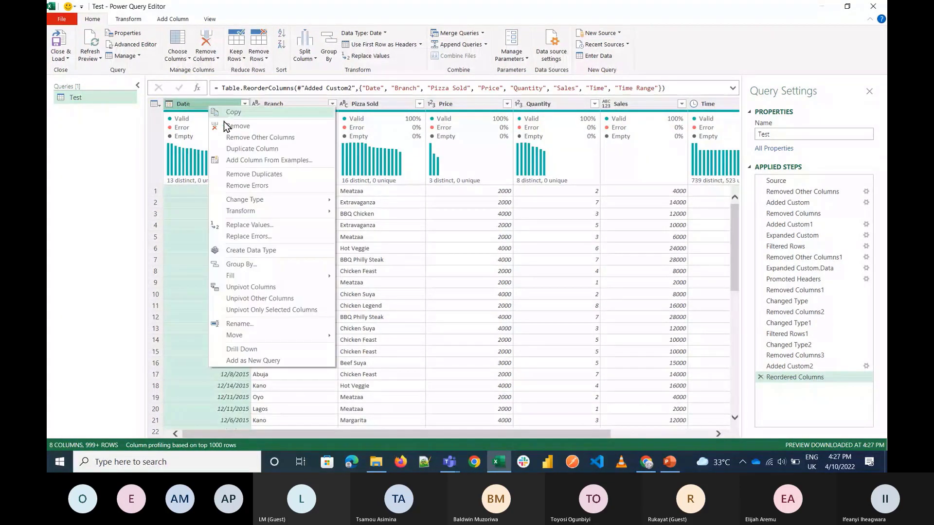
left_click(249, 237)
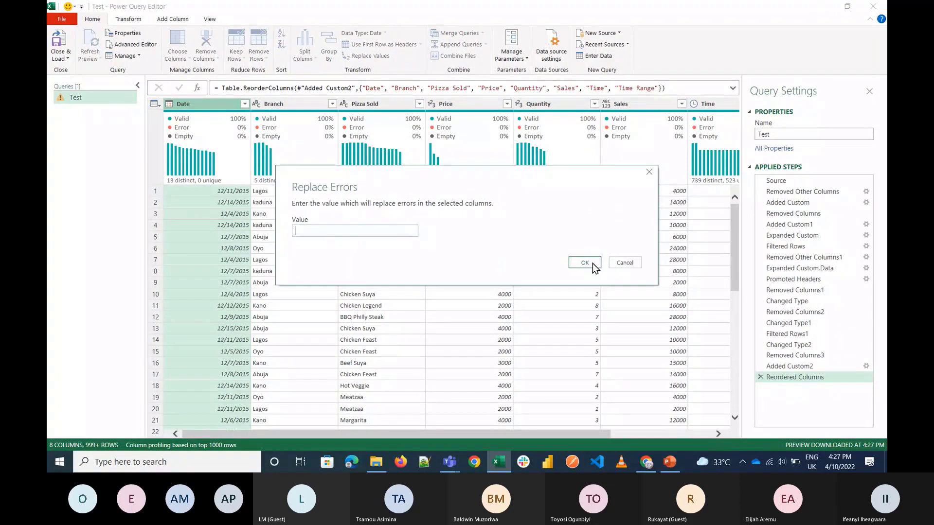
left_click(592, 263)
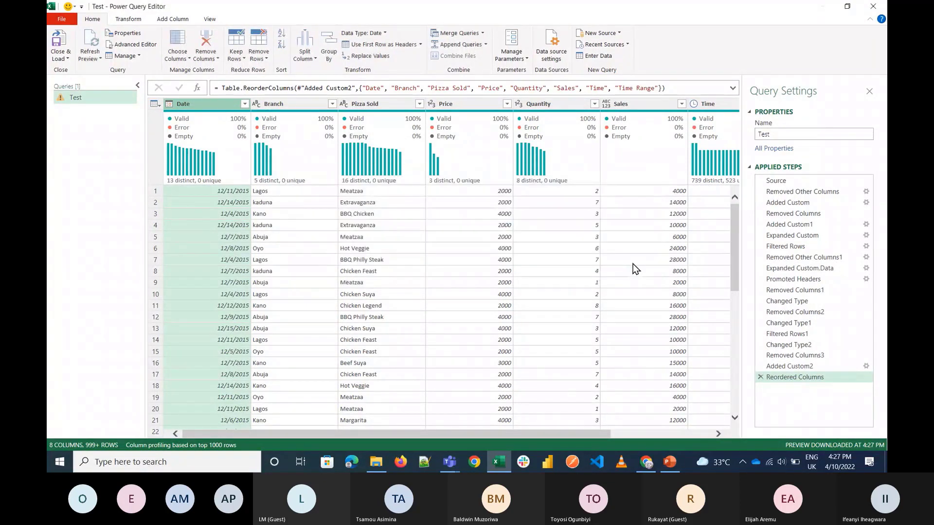
right_click(207, 104)
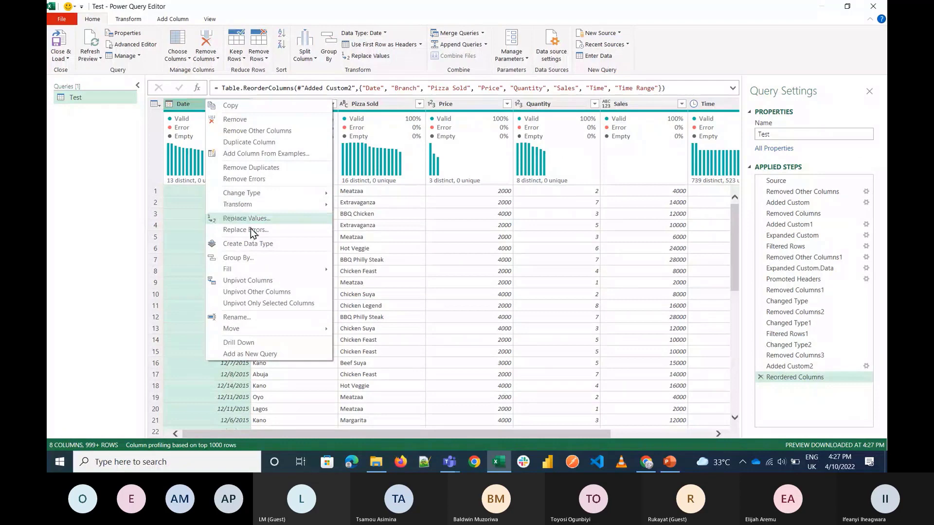
key("Escape")
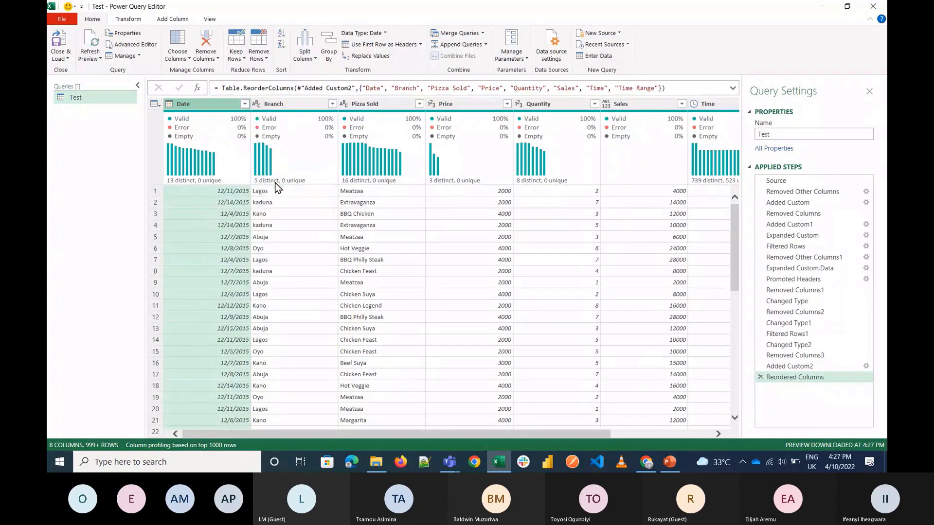
Close the query editor, load the Test query into the worksheet and check the loaded table down to its last row
left_click(58, 48)
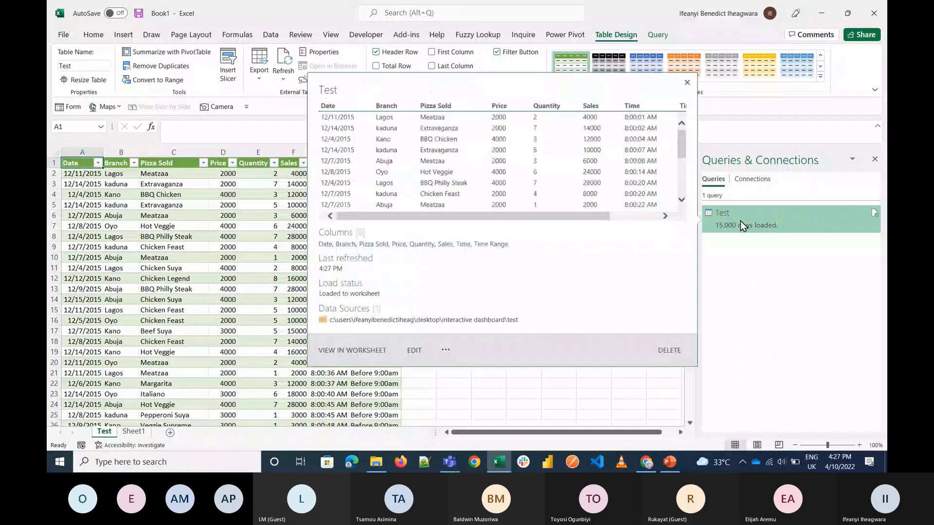
right_click(740, 222)
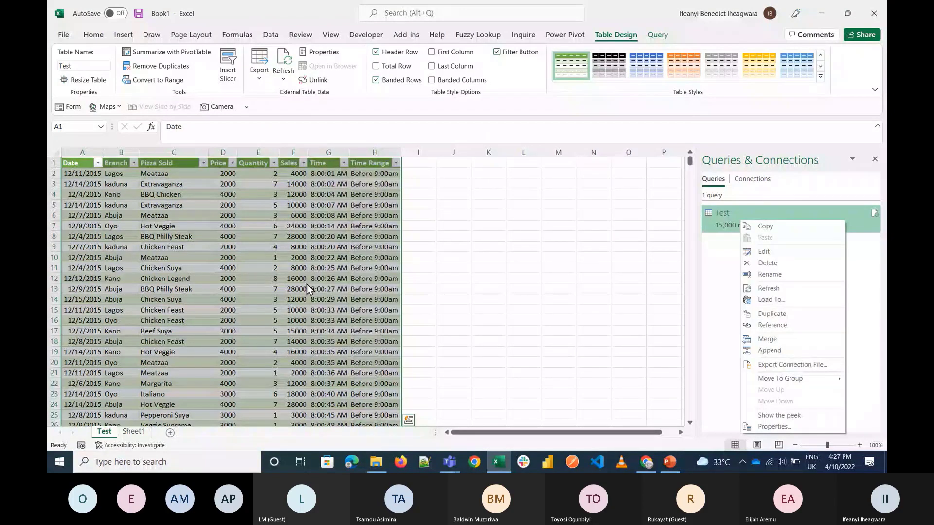
left_click(453, 340)
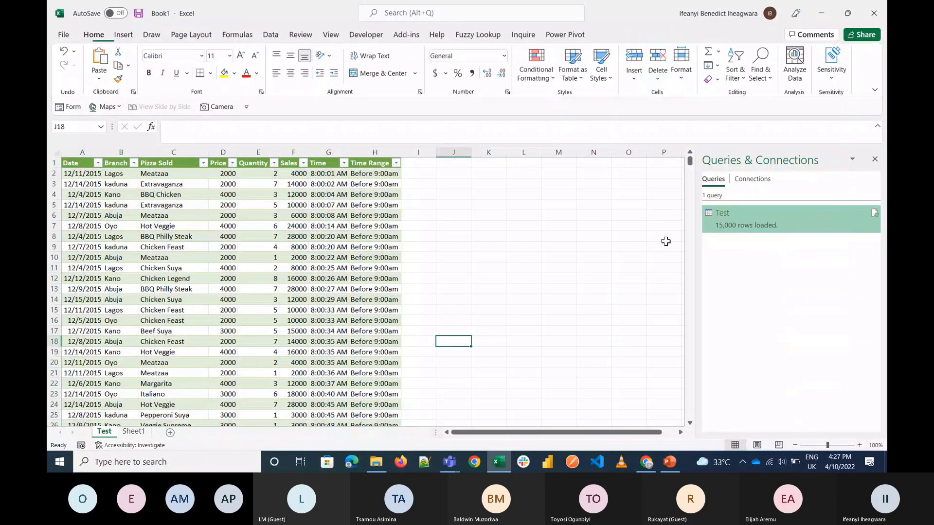
left_click_drag(689, 159, 686, 423)
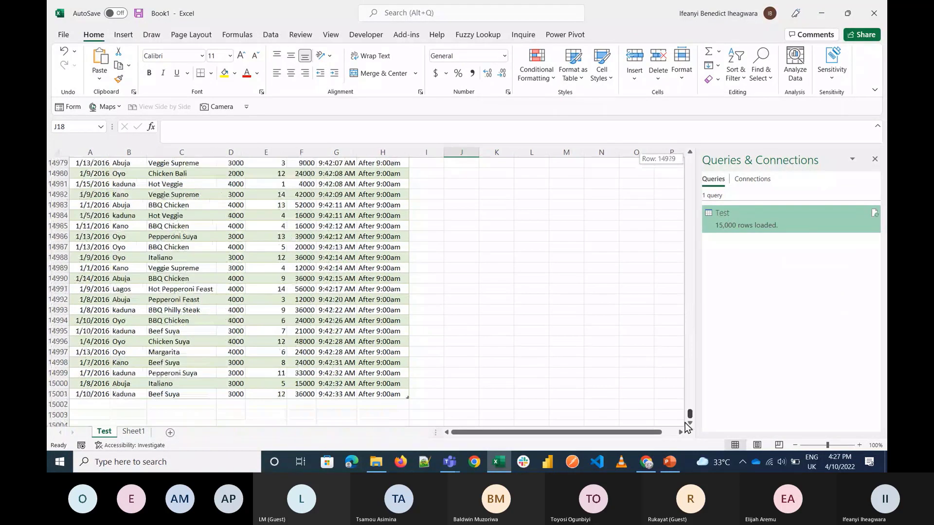
left_click_drag(665, 255, 669, 150)
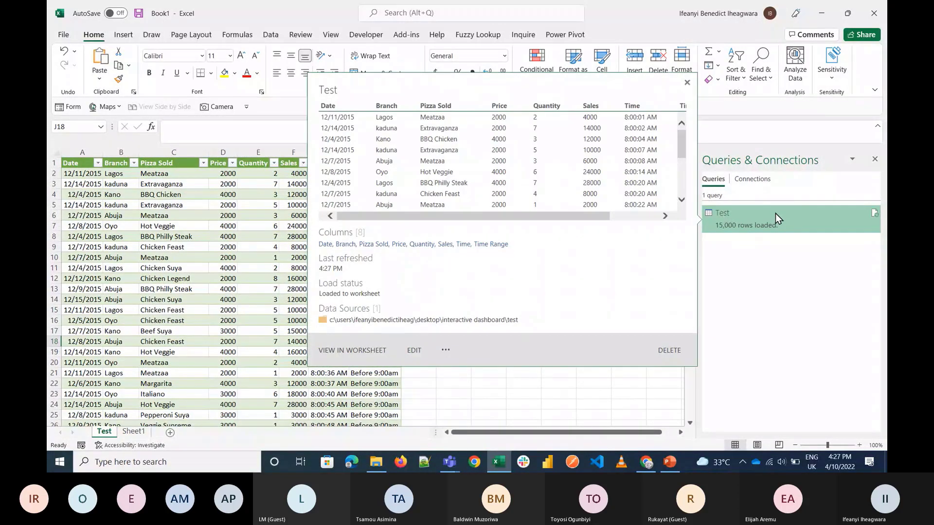
Change the Test query's load setting to Only Create Connection
right_click(775, 214)
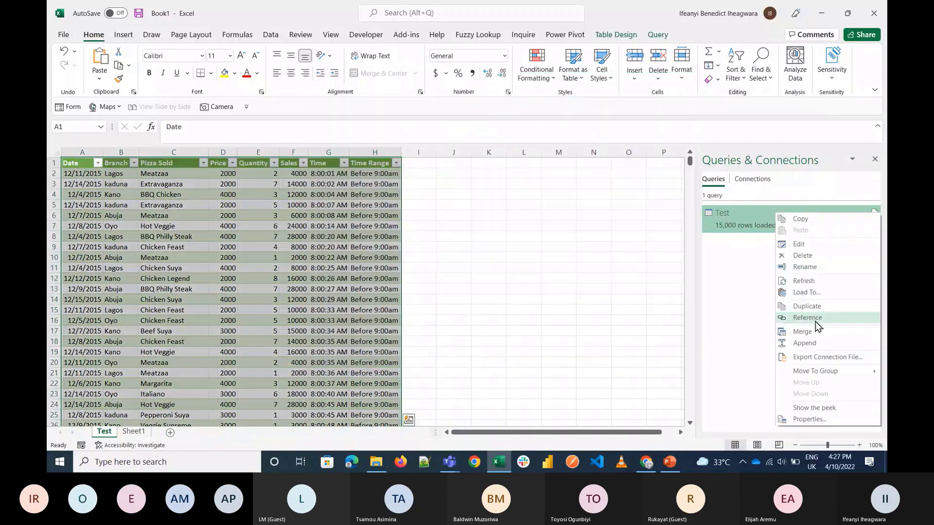
left_click(804, 294)
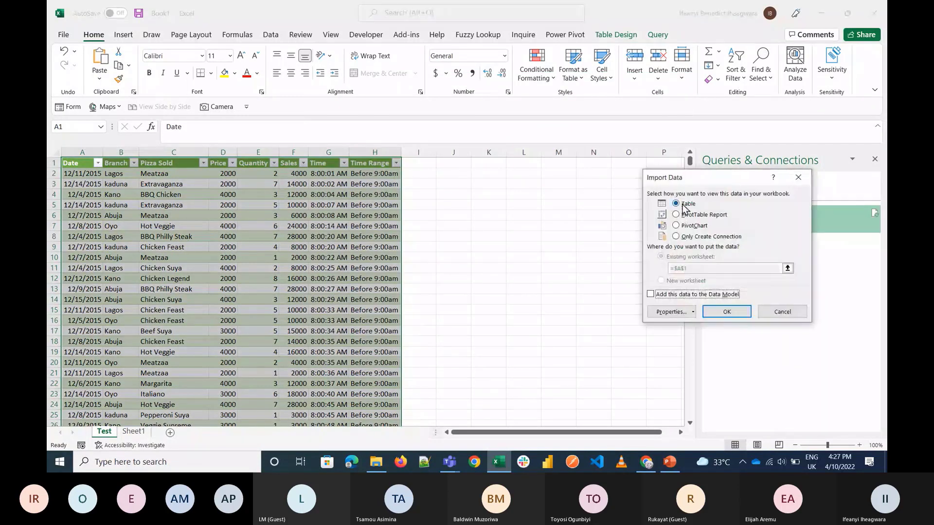
left_click(694, 237)
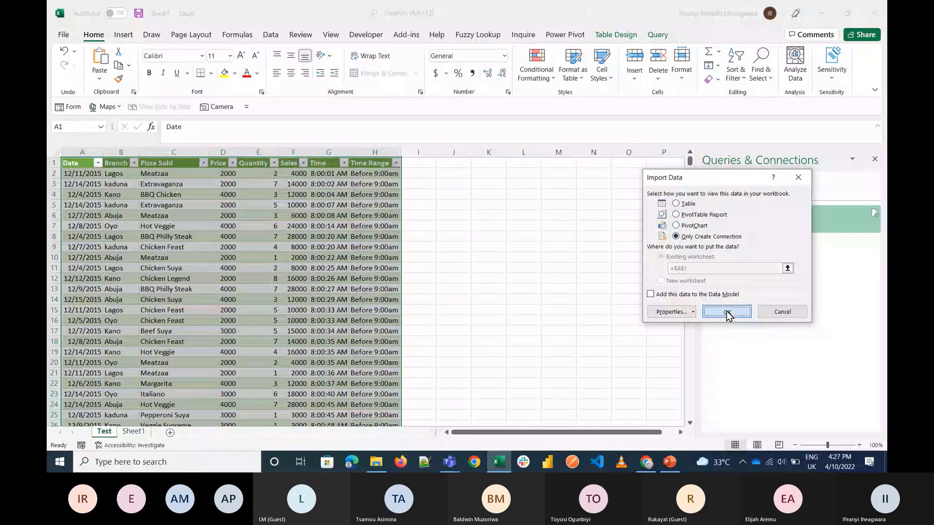
left_click(726, 311)
left_click(342, 267)
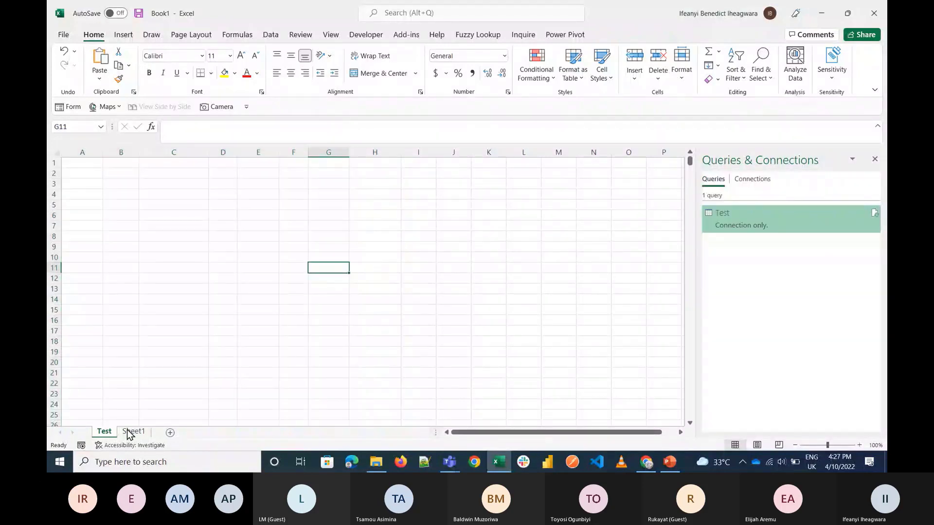
mouse_move(771, 228)
mouse_move(262, 7)
left_mouse_down()
mouse_move(263, 28)
mouse_move(270, 0)
left_mouse_up()
left_click(173, 226)
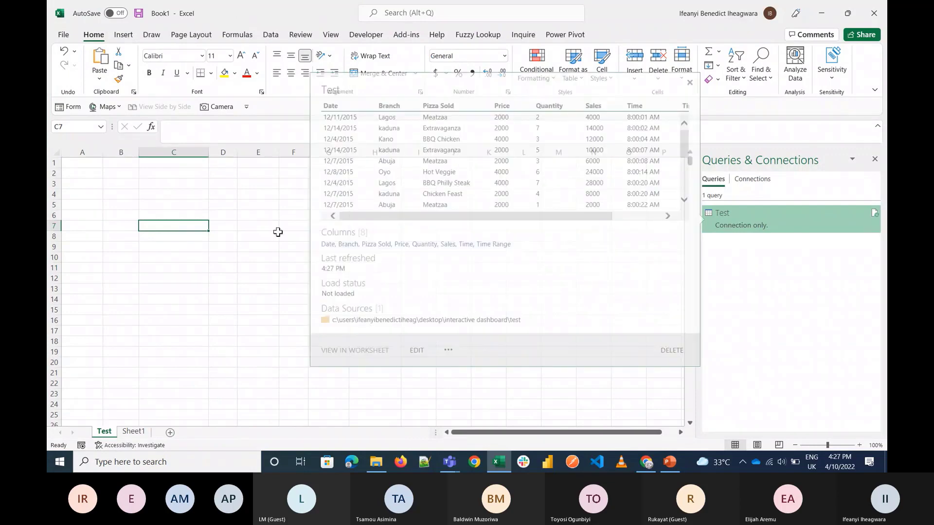
left_click(240, 260)
Enter the heading Dashboard in cell G7 of the Test worksheet
left_click(315, 228)
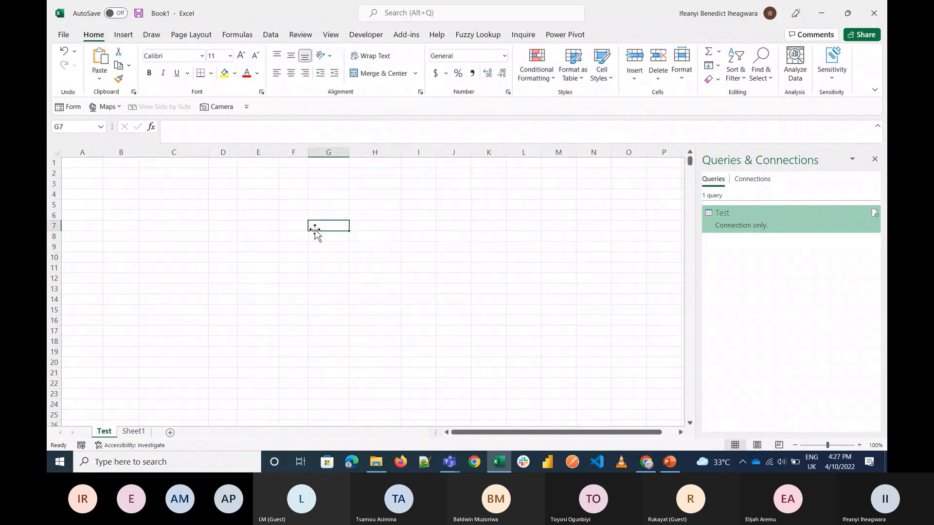
type("DAshboar")
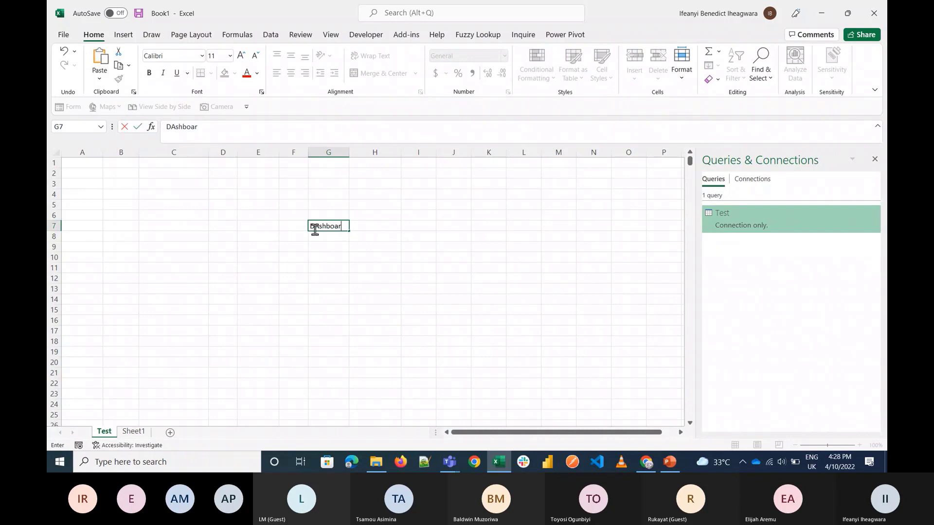
type("d")
key("Return")
key("Return")
Enter Visuals in cell G9 and Charts beside it in H9
type("V")
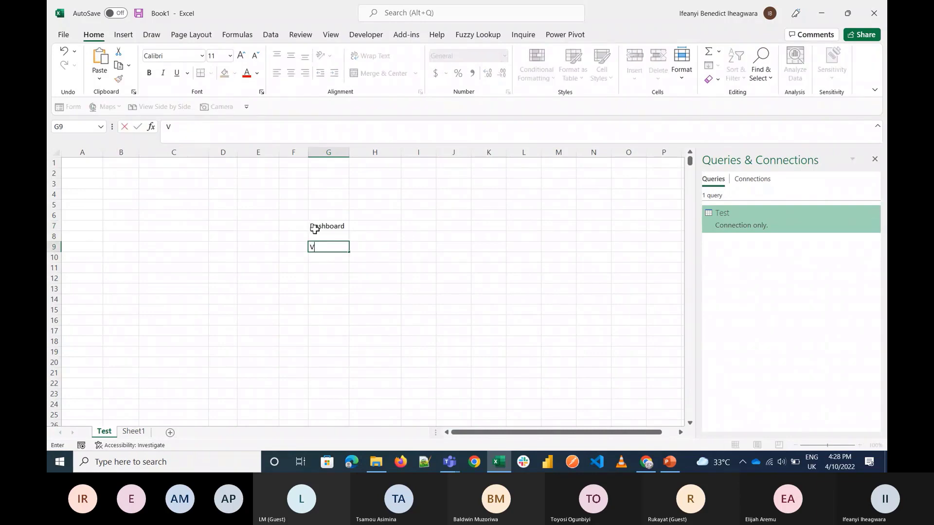
type("isuals")
key("Return")
key("Up")
key("Right")
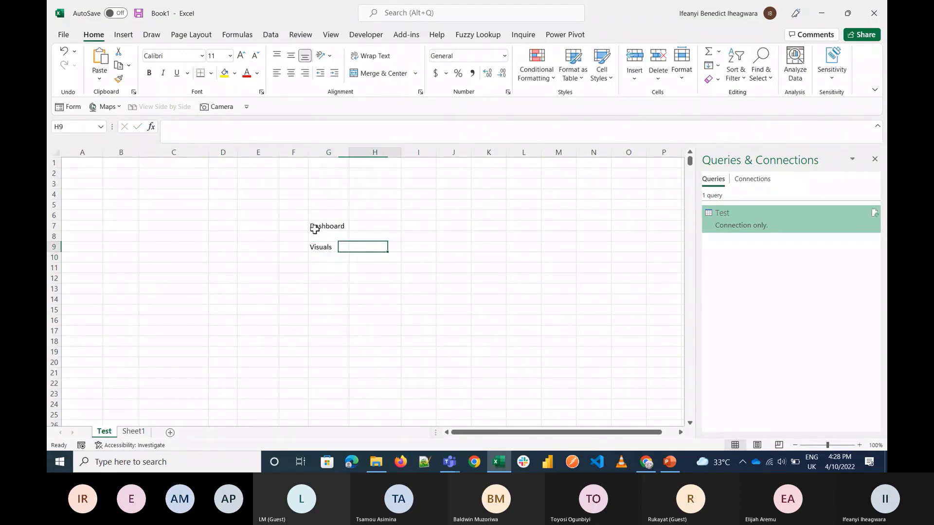
type("Charts")
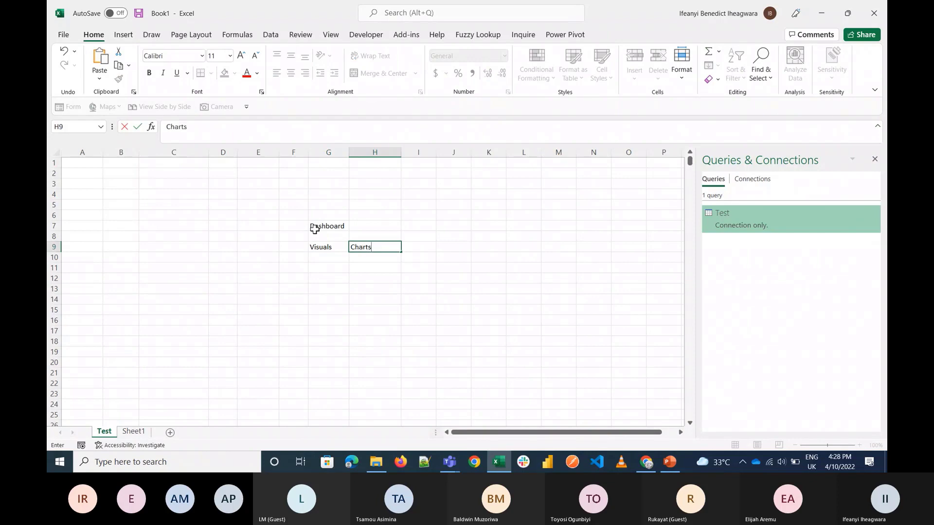
key("Return")
Enter Pivot table in cell G10 and Summary beside it in H10
key("Left")
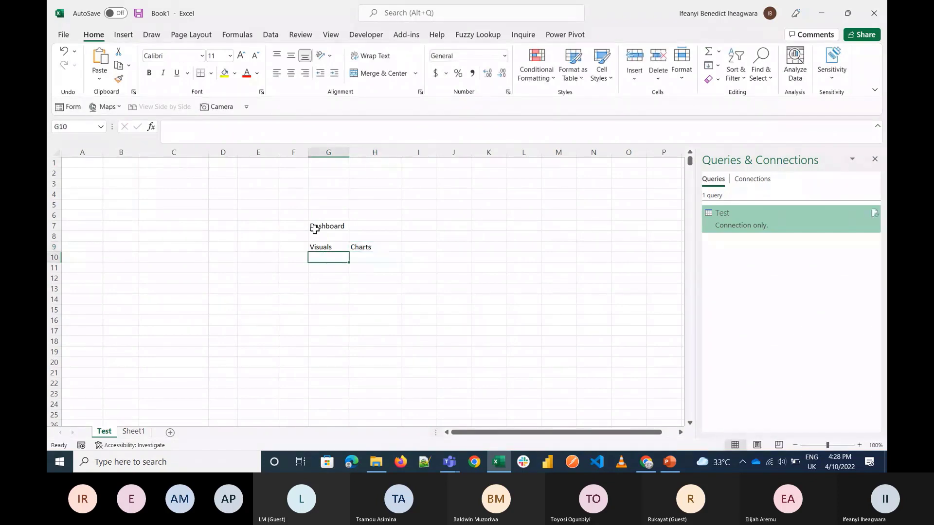
type("P")
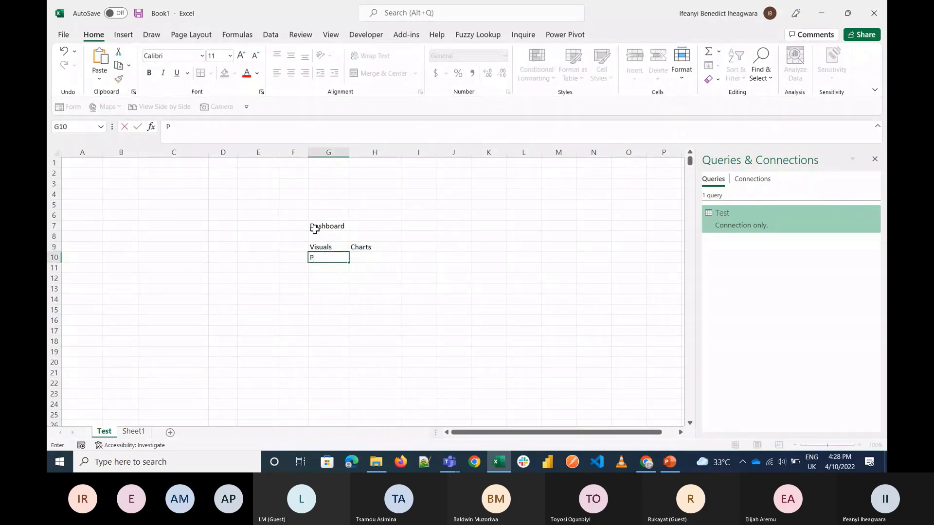
type("ivot table")
key("Tab")
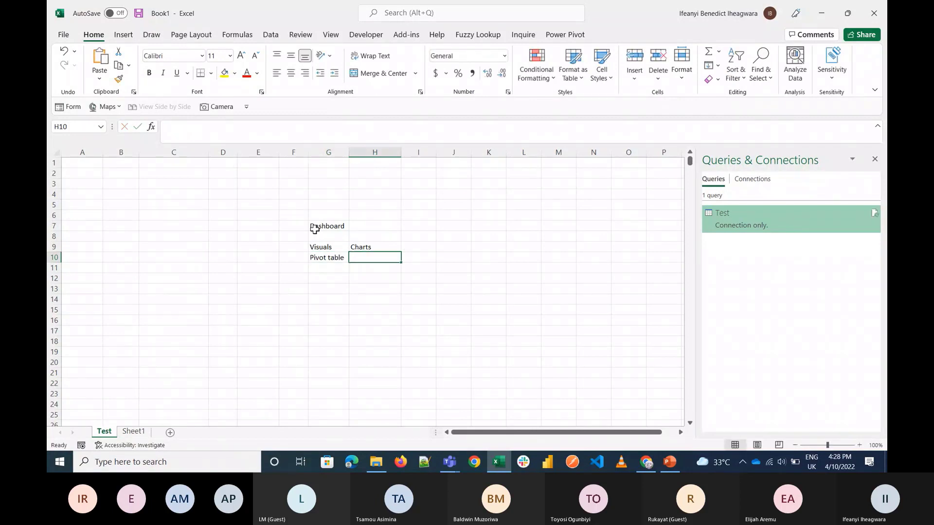
type("Summary")
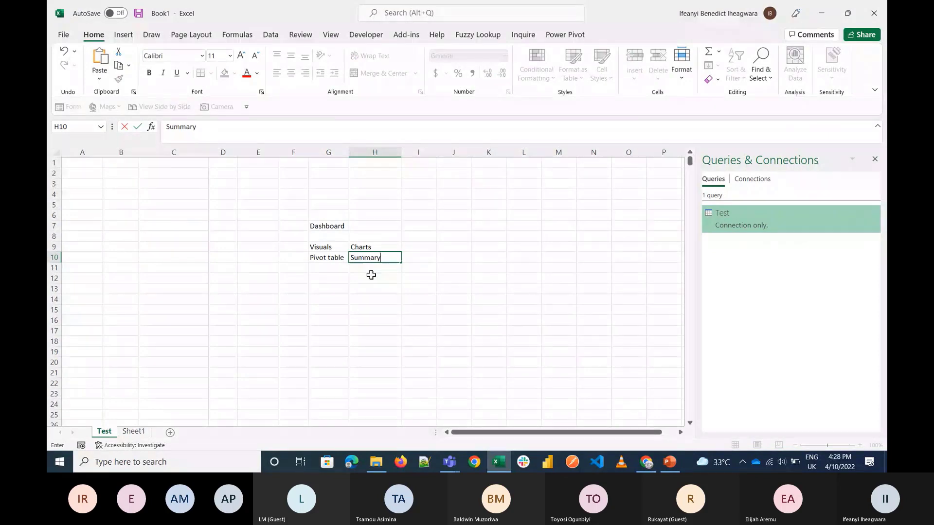
left_click(340, 267)
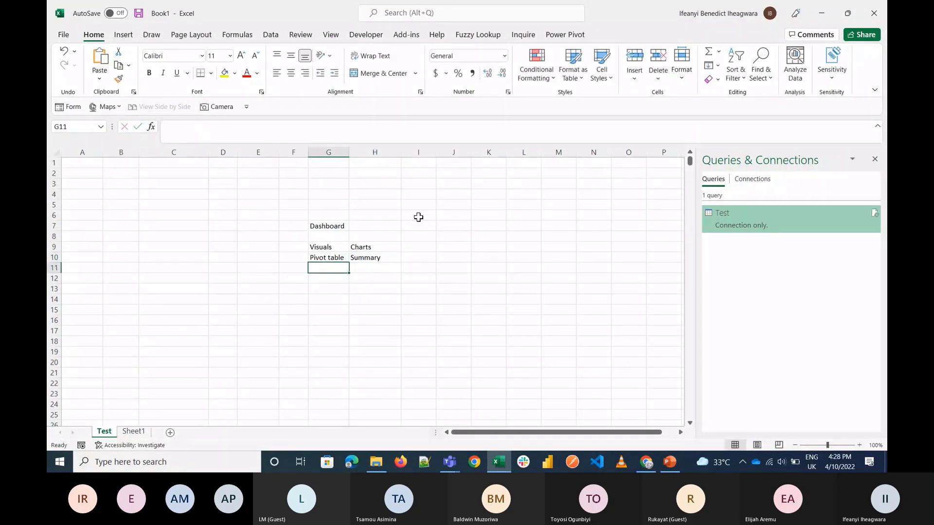
mouse_move(302, 210)
left_mouse_down()
mouse_move(413, 211)
mouse_move(425, 340)
left_mouse_up()
Enter Power Query in cell G12 and "Edit and cleaning our data" beside it in H12
left_click(326, 278)
type("\\")
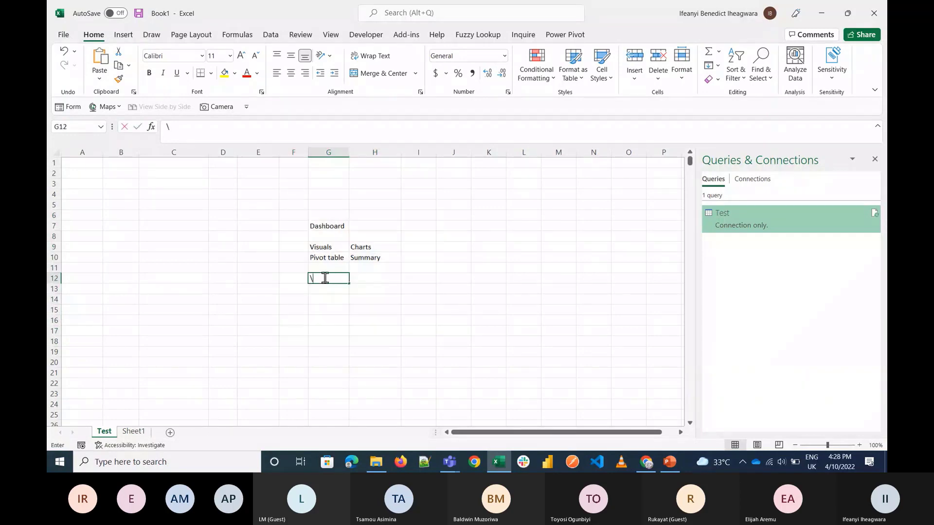
type("power")
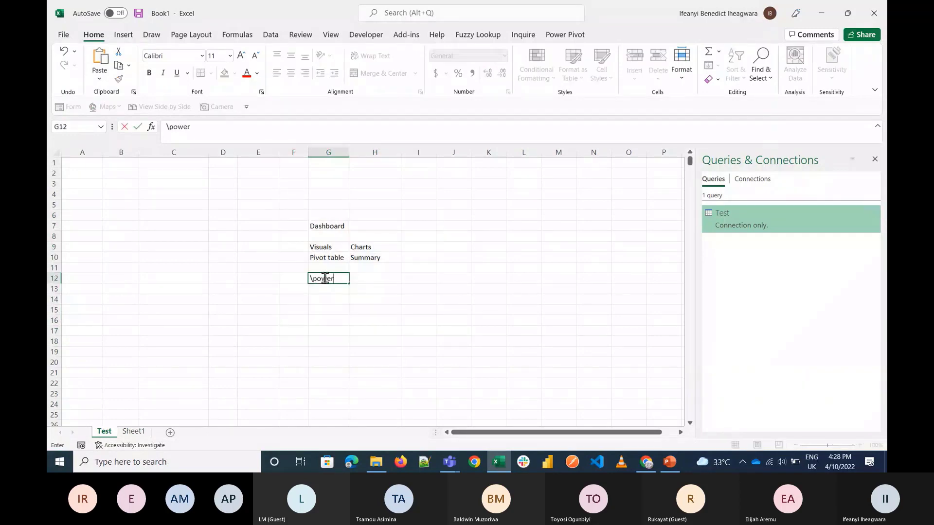
key("BackSpace")
key("BackSpace")
key("BackSpace")
key("BackSpace")
key("BackSpace")
key("BackSpace")
type("Power Query")
key("Tab")
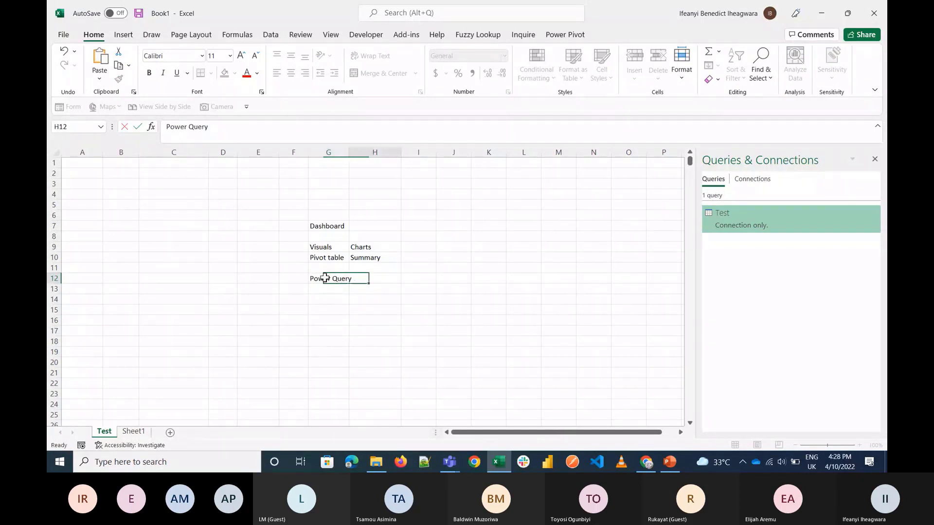
type("Edit a")
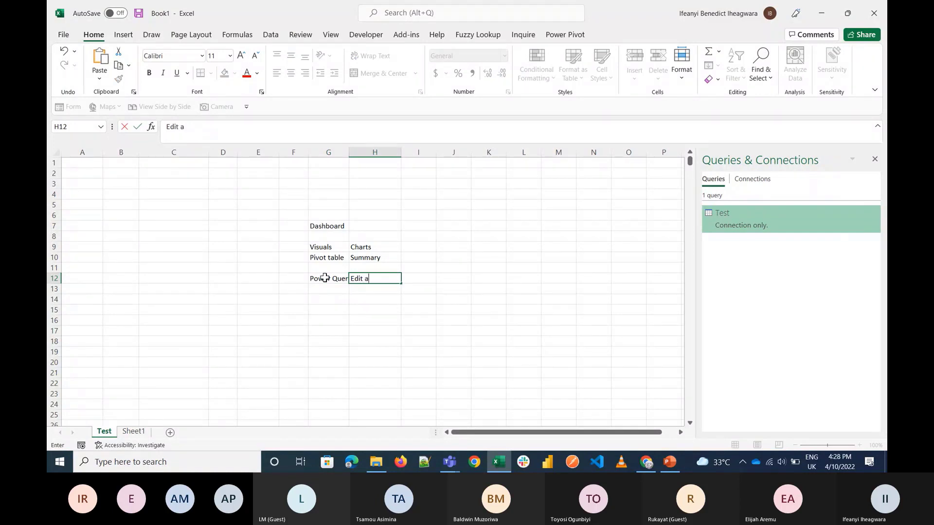
type("nd cleaning our data")
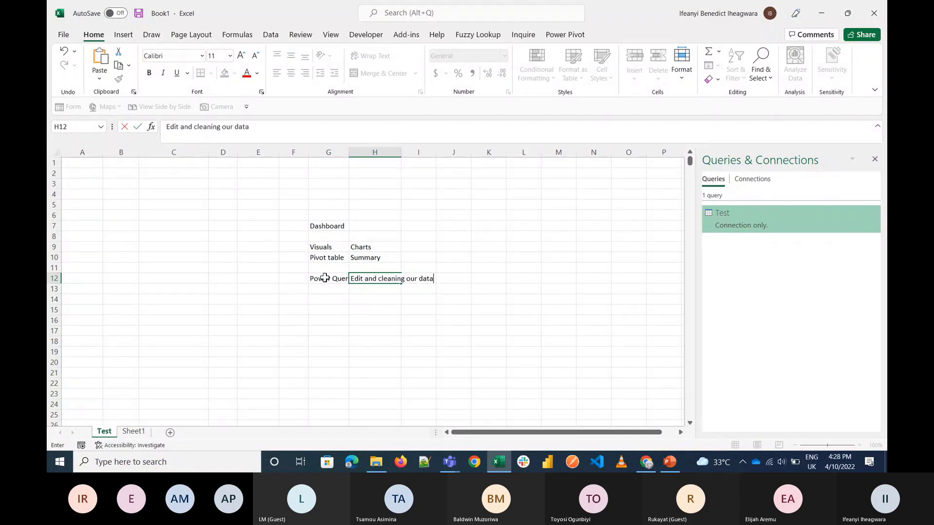
key("Return")
key("Up")
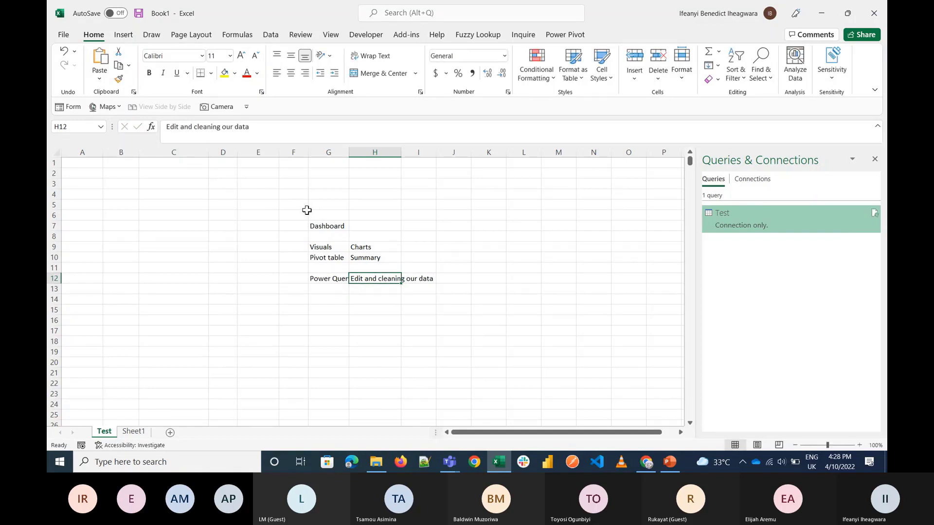
Clear all the dashboard notes from cells F6 to M20 of the Test worksheet
left_click_drag(306, 213, 553, 367)
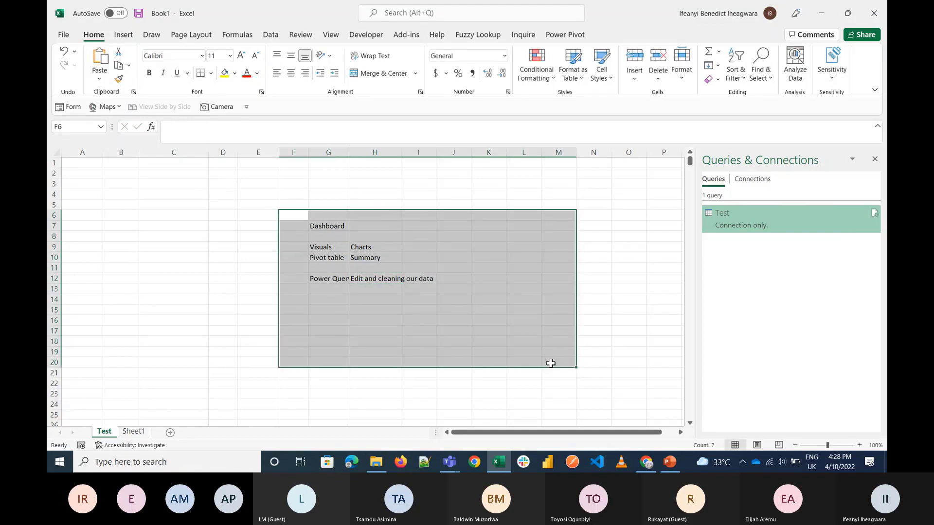
key("Delete")
left_click(518, 257)
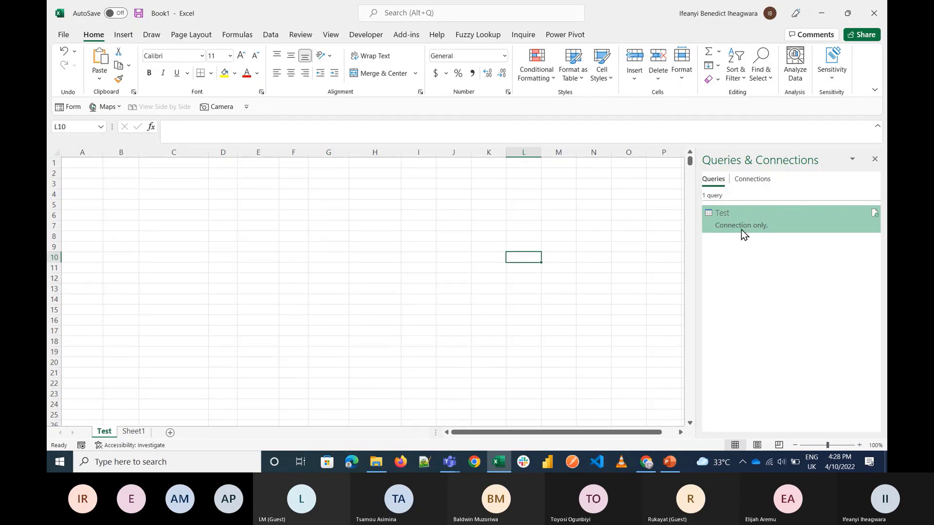
right_click(741, 229)
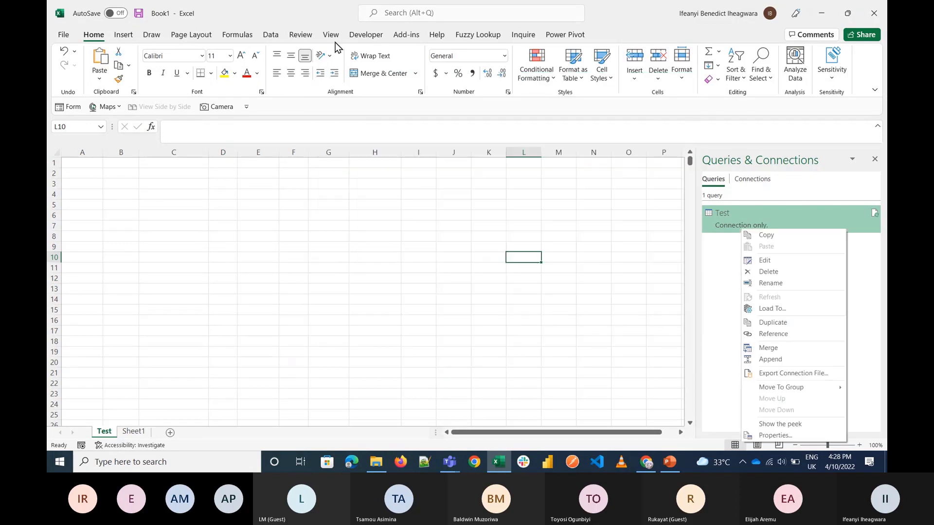
left_click(124, 34)
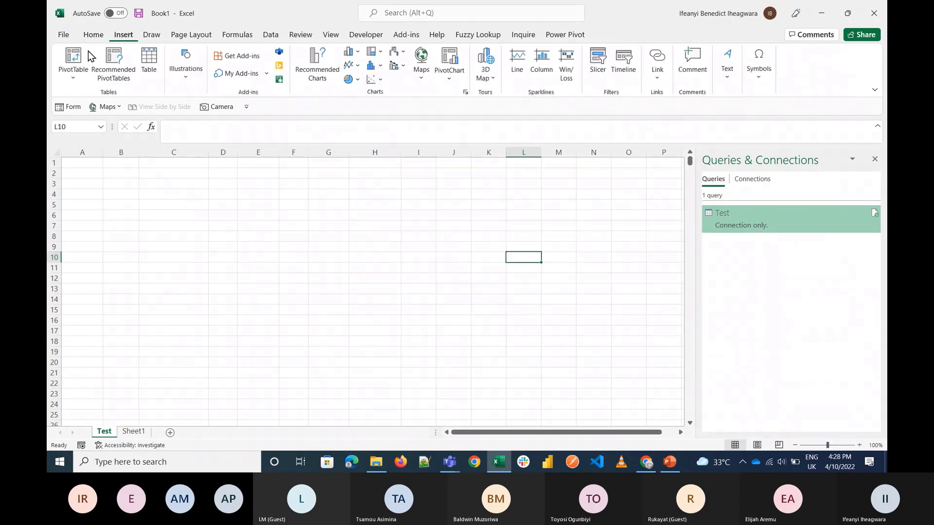
left_click(74, 81)
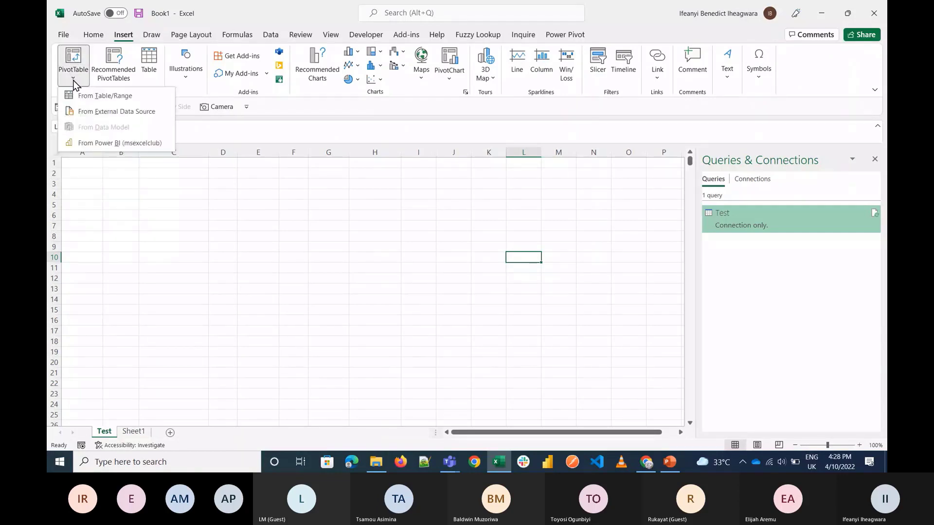
left_click(97, 95)
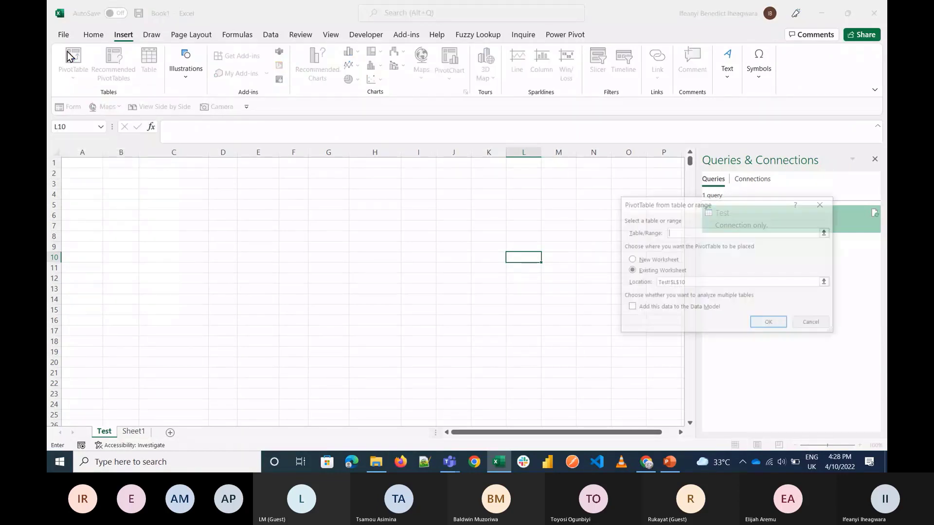
left_click(821, 325)
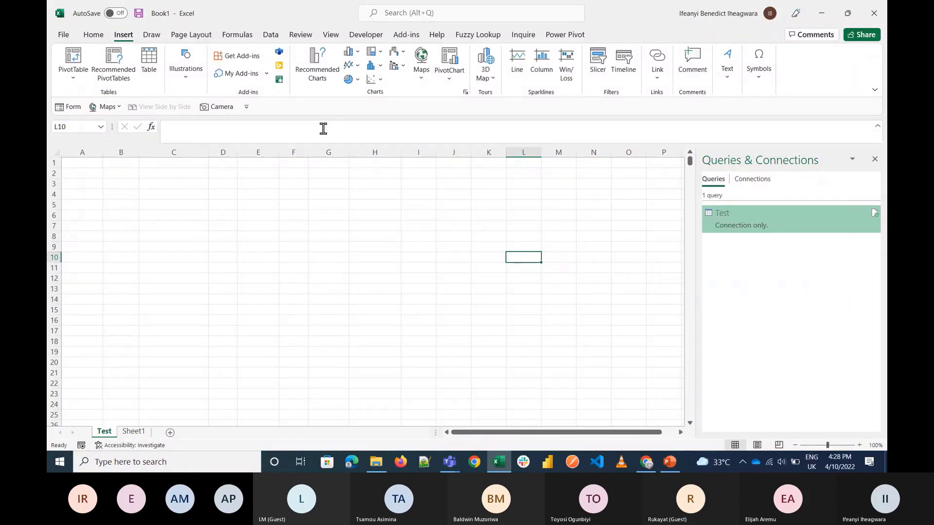
Insert a PivotTable from the external connection Query - Test at cell A2 of the existing Test worksheet
left_click(85, 80)
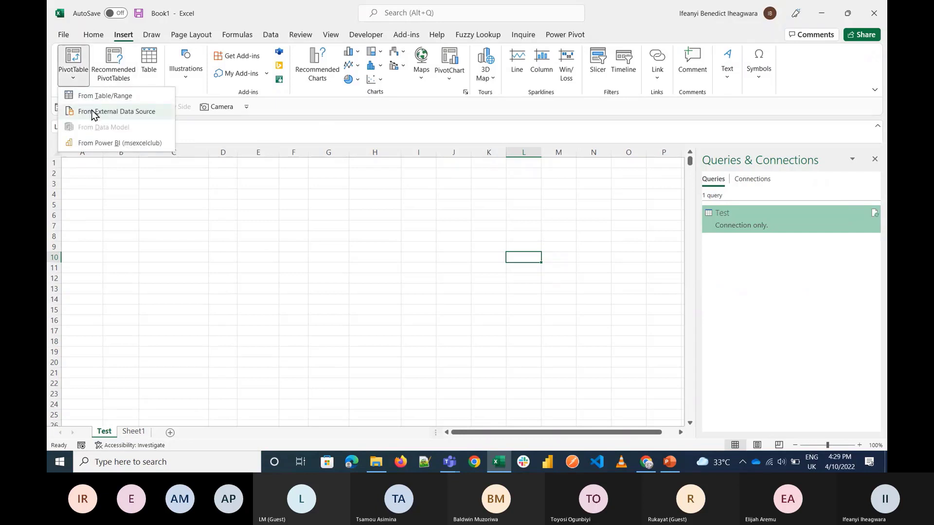
left_click(92, 110)
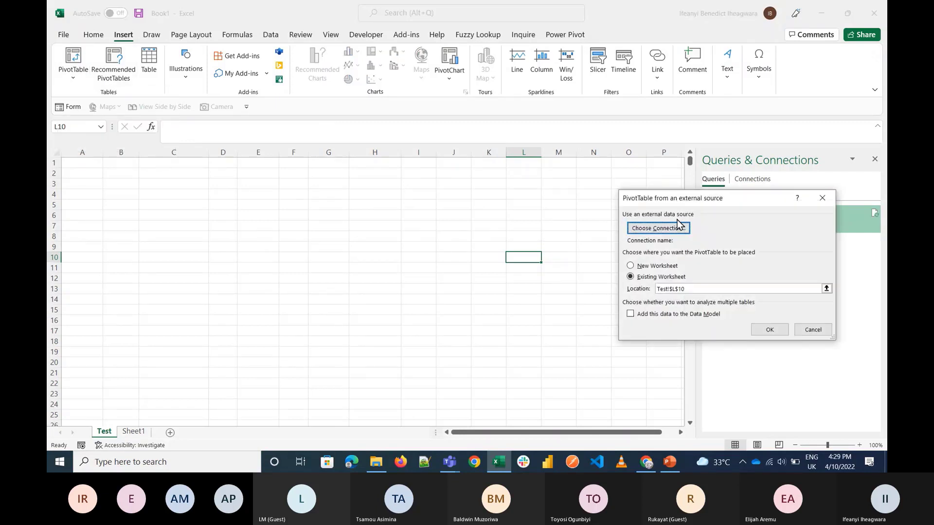
left_click_drag(702, 199, 324, 199)
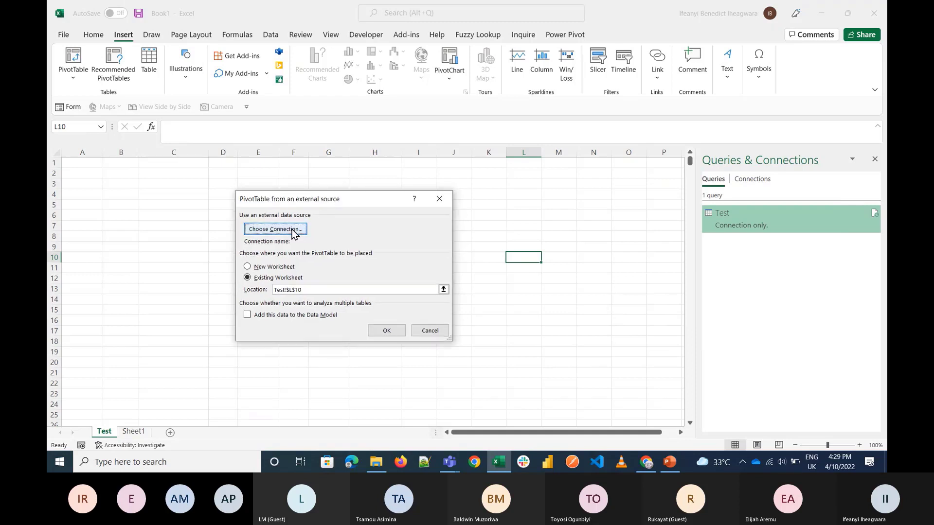
left_click(255, 228)
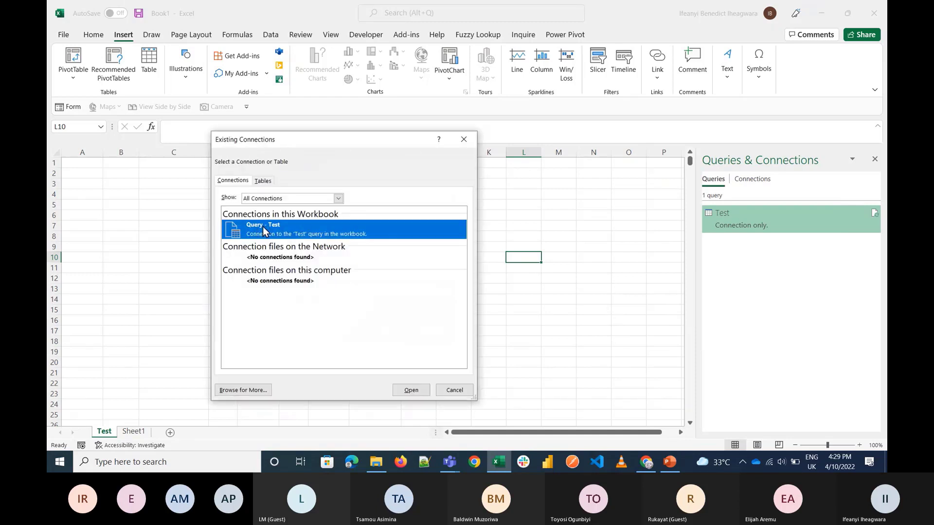
left_click(418, 391)
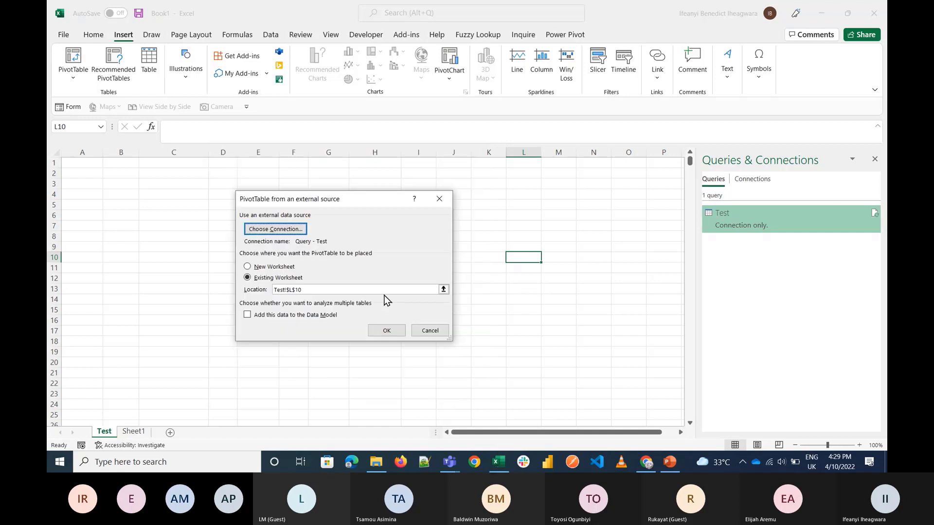
left_click(349, 291)
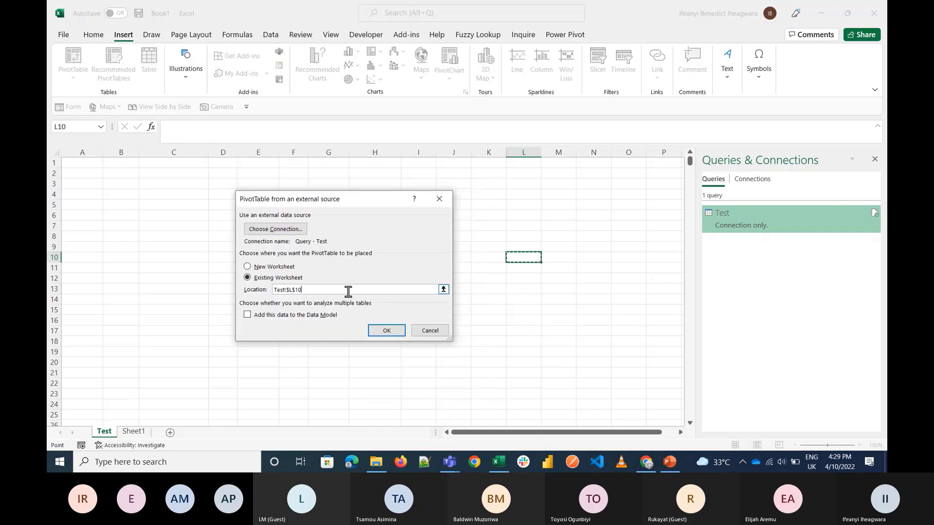
key("BackSpace")
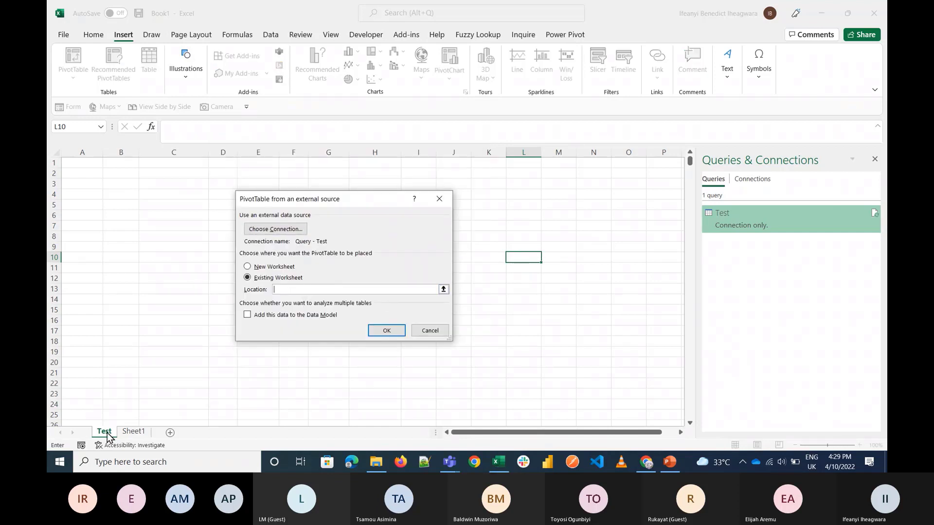
left_click(83, 175)
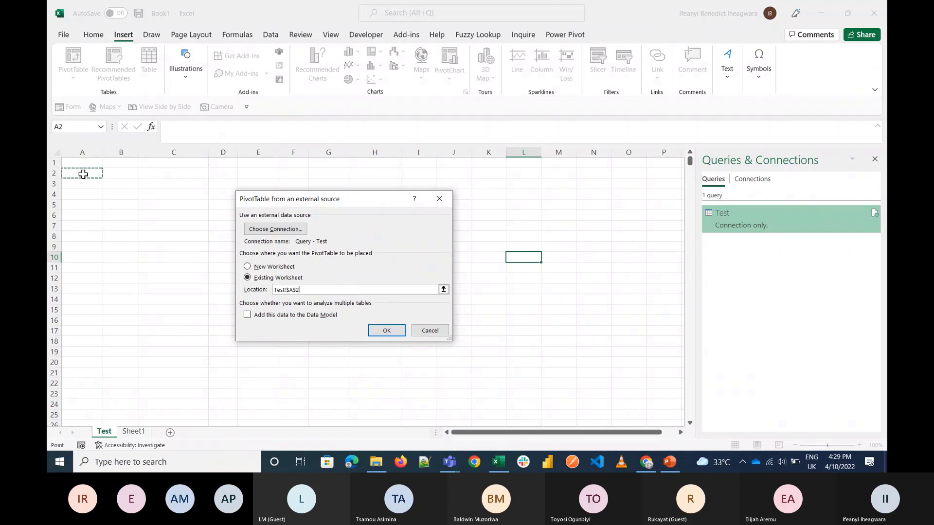
left_click(393, 331)
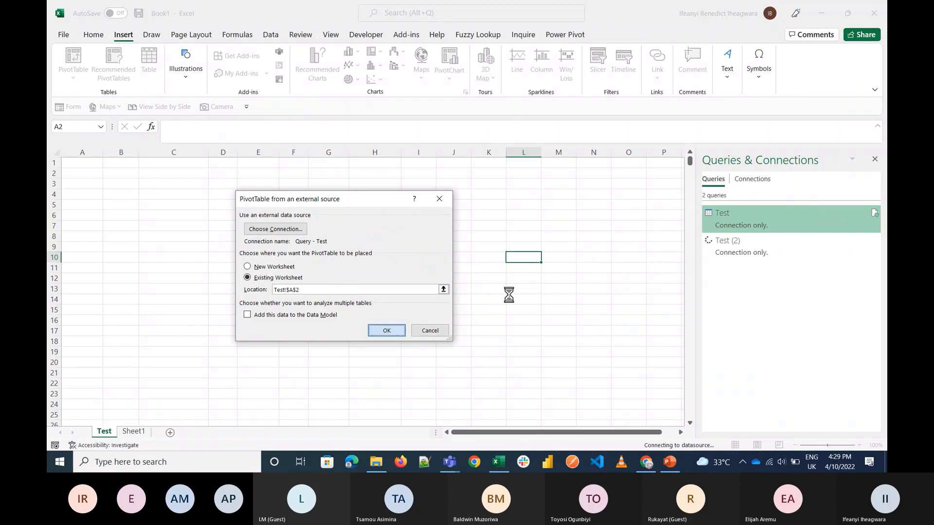
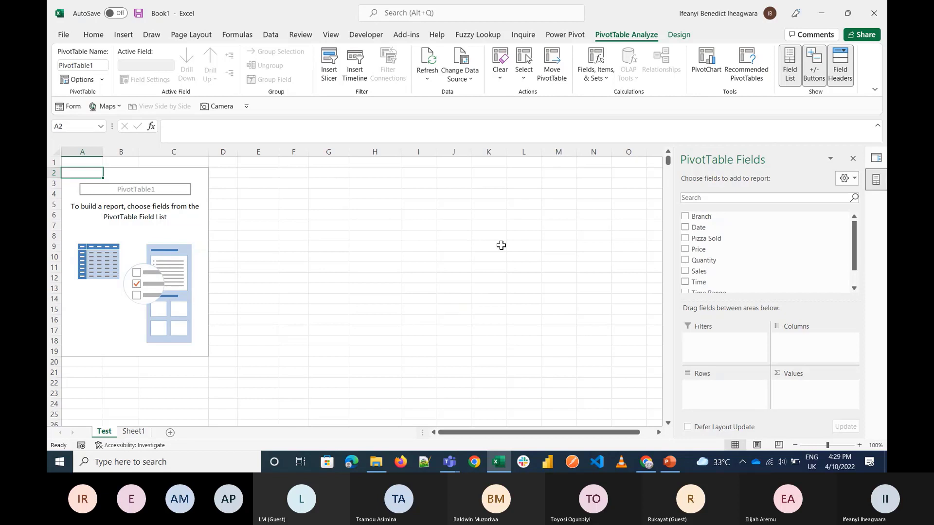
Place the Pizza Sold field in the PivotTable's columns and check how the pizza names are laid out
left_click(101, 39)
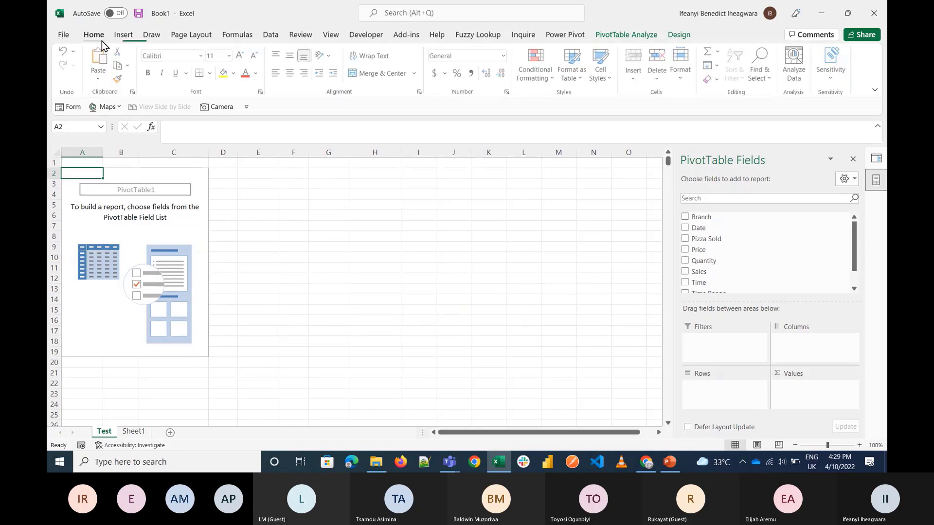
left_click(636, 22)
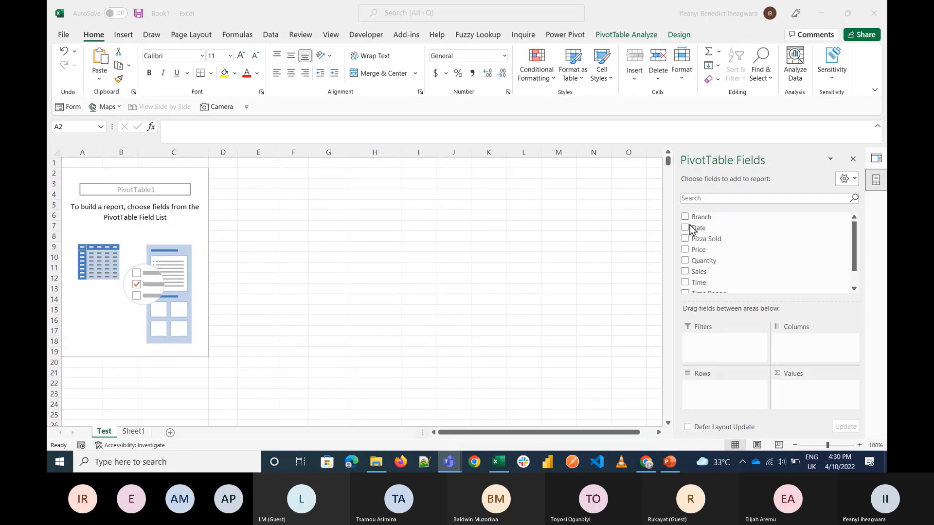
left_click(702, 252)
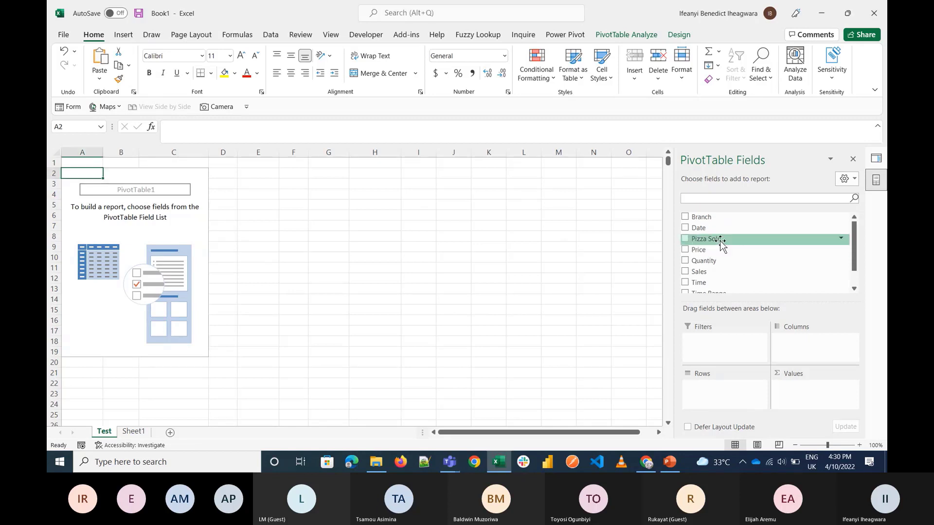
left_click_drag(719, 243, 790, 342)
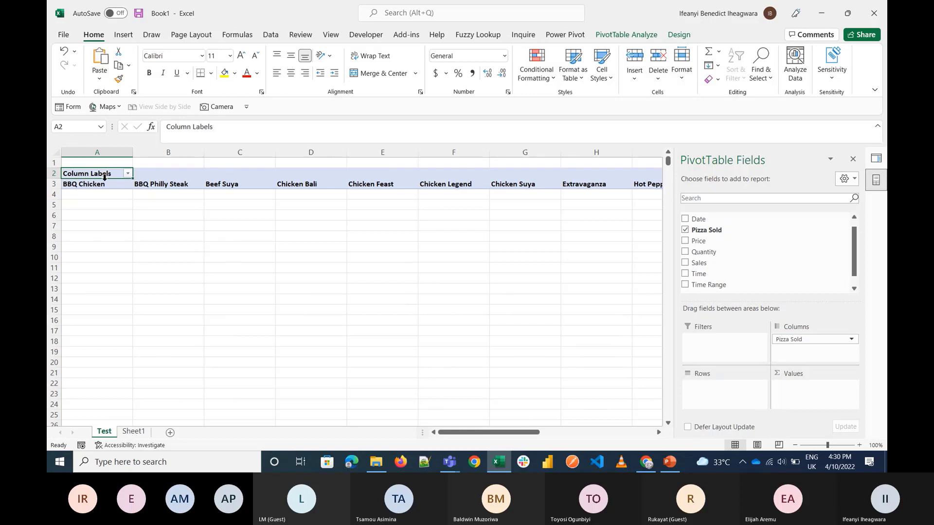
left_click_drag(107, 185, 126, 366)
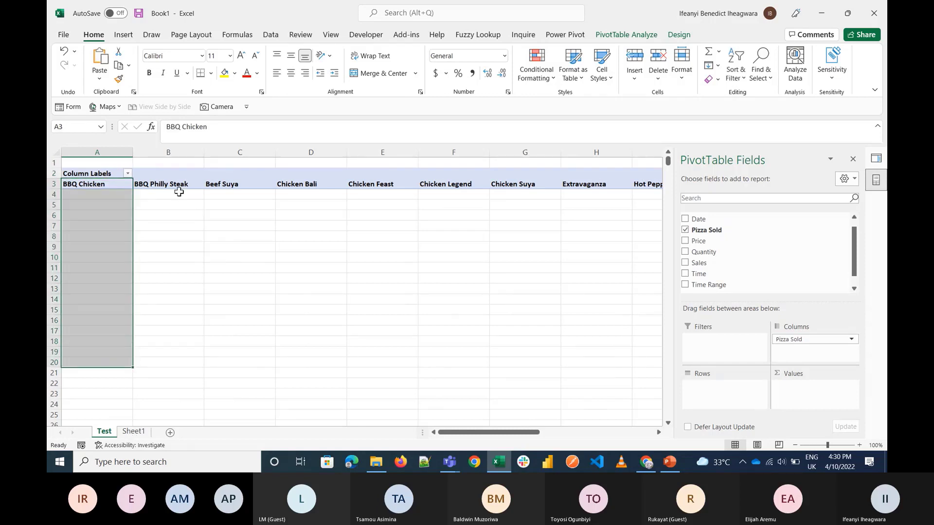
left_click_drag(180, 185, 181, 362)
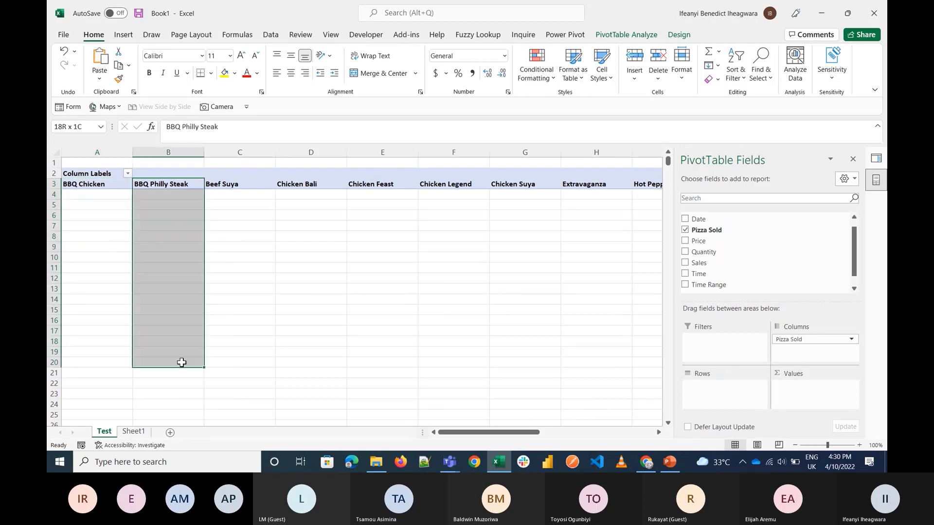
Use Pizza Sold as the PivotTable's row field instead of a column field, and add it to the values as a count
left_click(803, 339)
left_click(801, 339)
left_click_drag(801, 339, 722, 386)
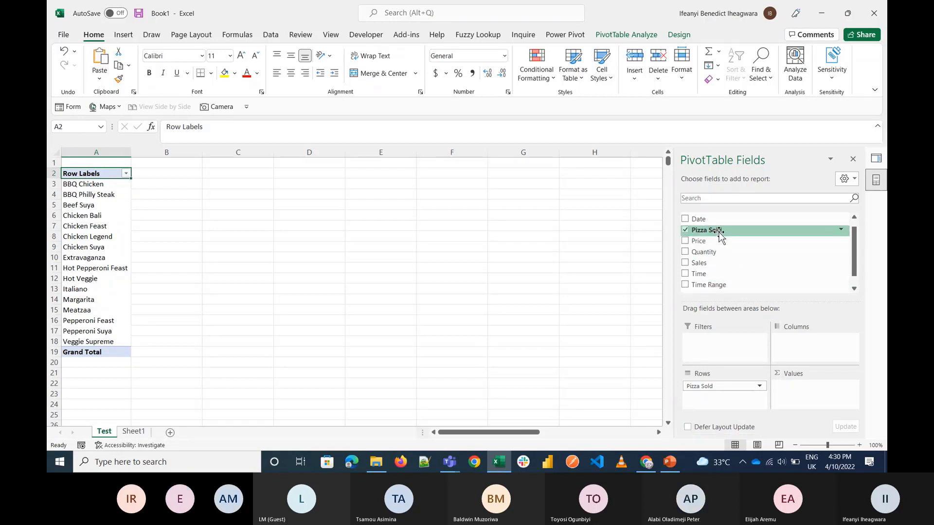
left_click_drag(718, 232, 830, 394)
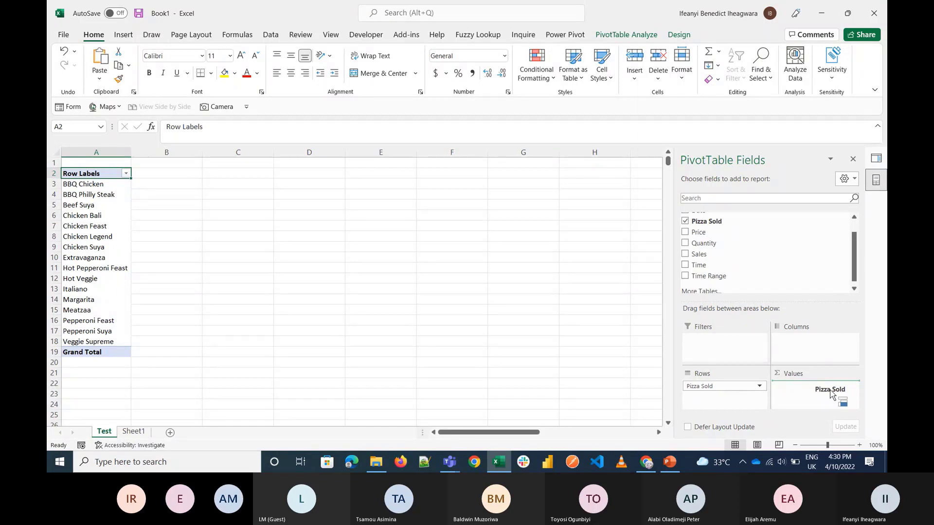
left_click_drag(830, 394, 833, 395)
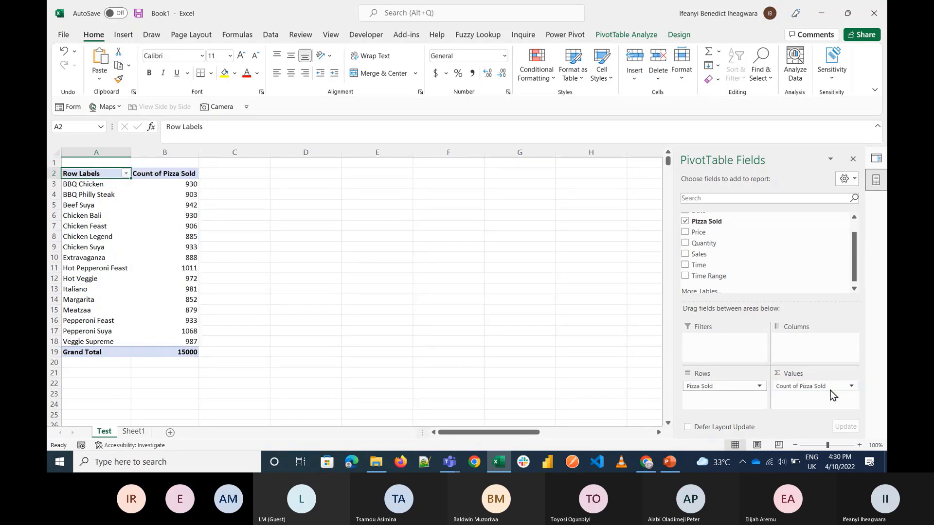
left_click_drag(168, 174, 173, 342)
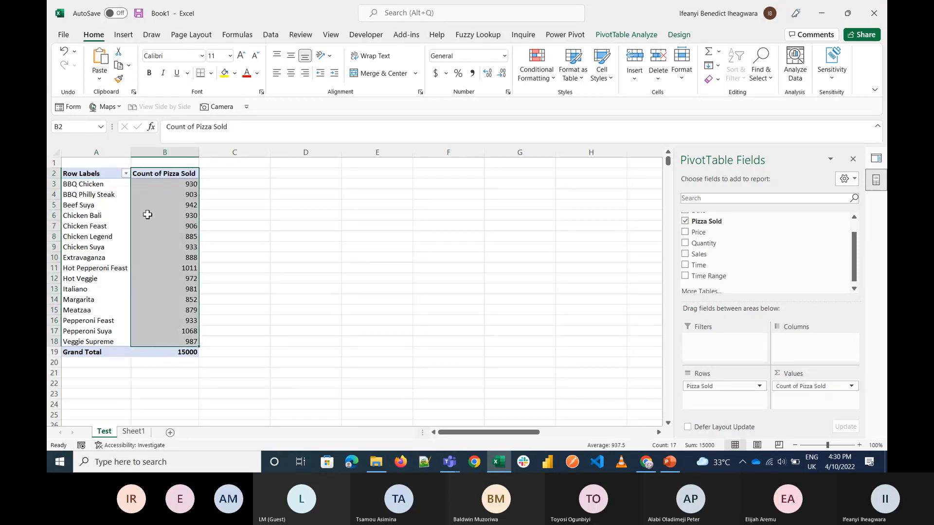
left_click_drag(98, 176, 117, 342)
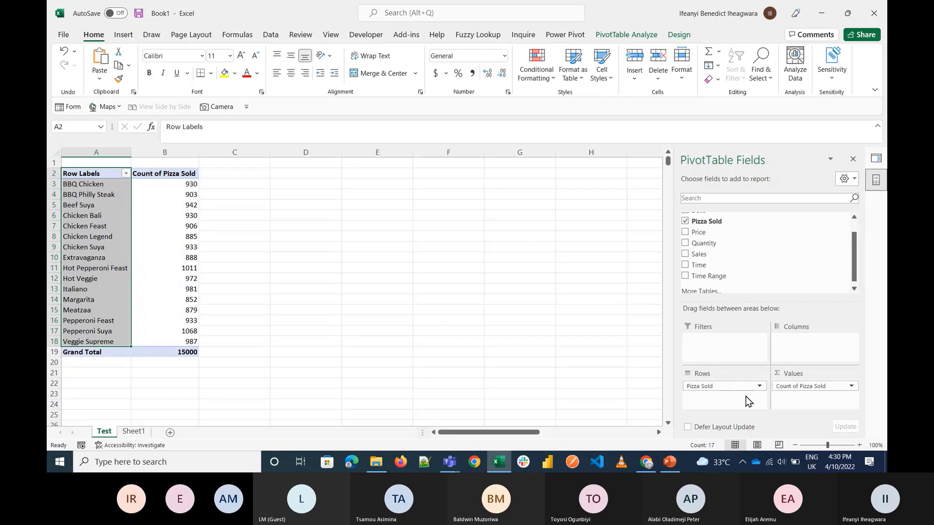
left_click(317, 244)
left_click(171, 223)
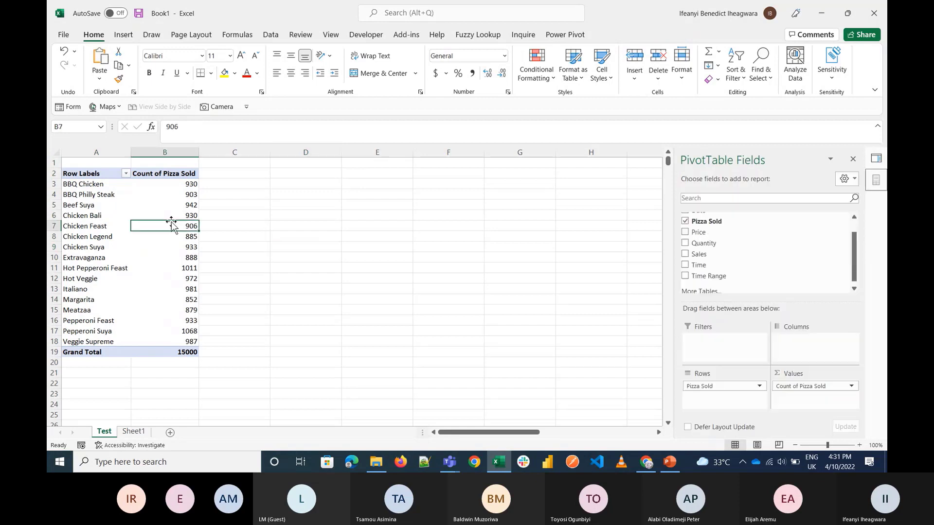
Add a new worksheet after Test and name it Dahboard
left_click(170, 432)
double_click(133, 432)
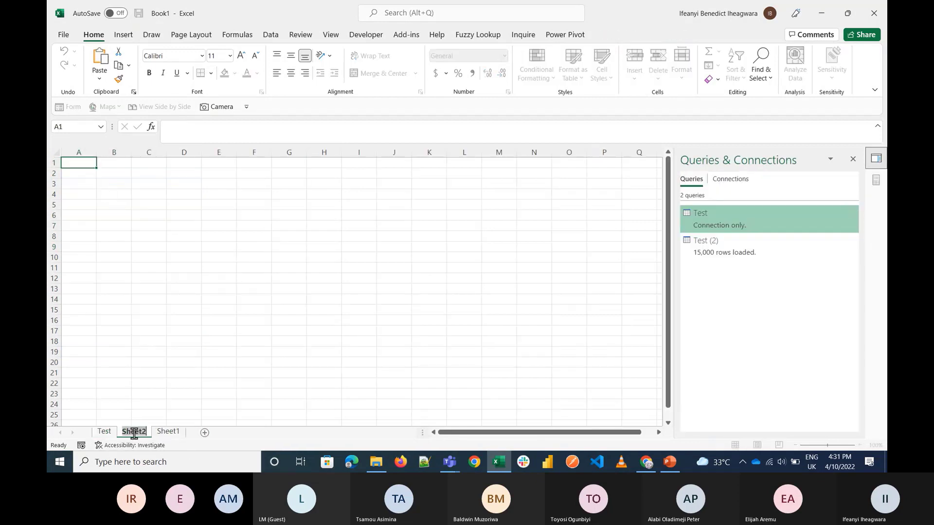
type("Dashbaor")
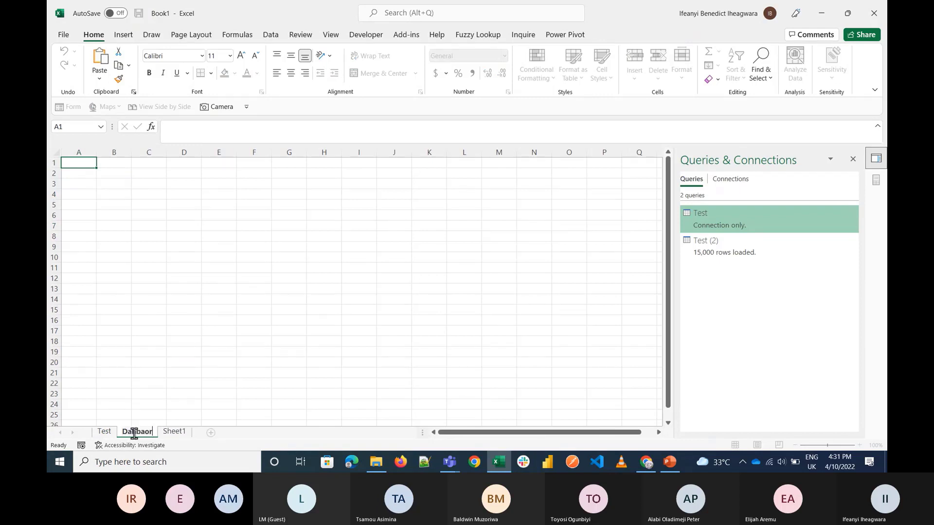
key("BackSpace")
key("BackSpace")
key("BackSpace")
type("oard")
key("Return")
Rename Sheet1, which holds the source folder path, as Path Folder and return to the Dahboard worksheet
left_click(170, 434)
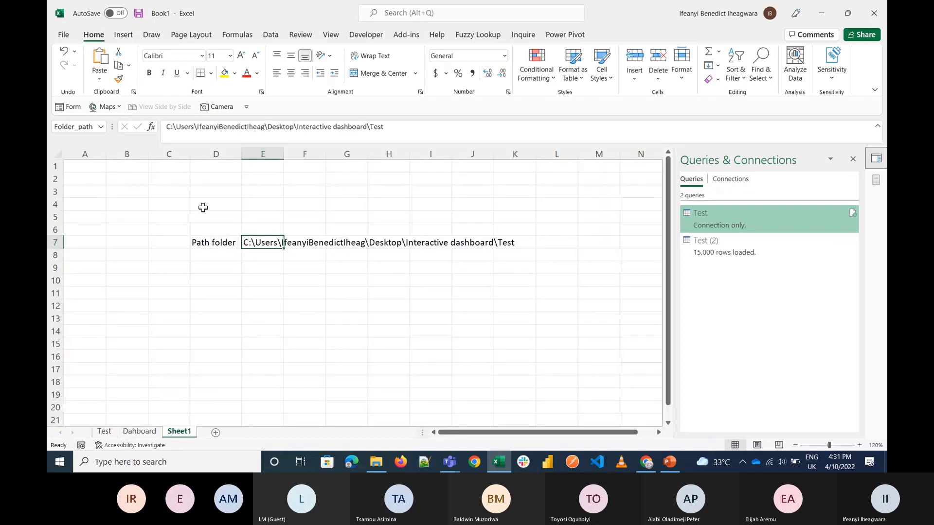
left_click_drag(183, 212, 554, 319)
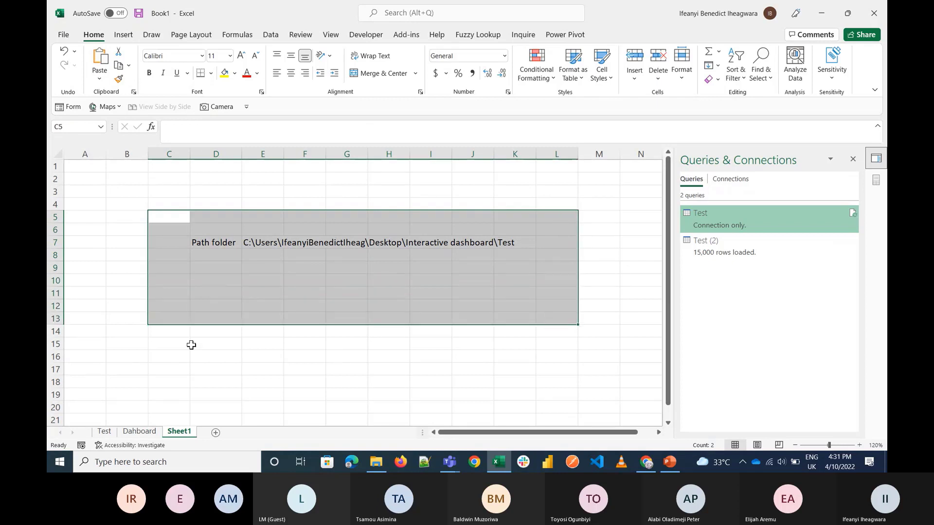
double_click(190, 432)
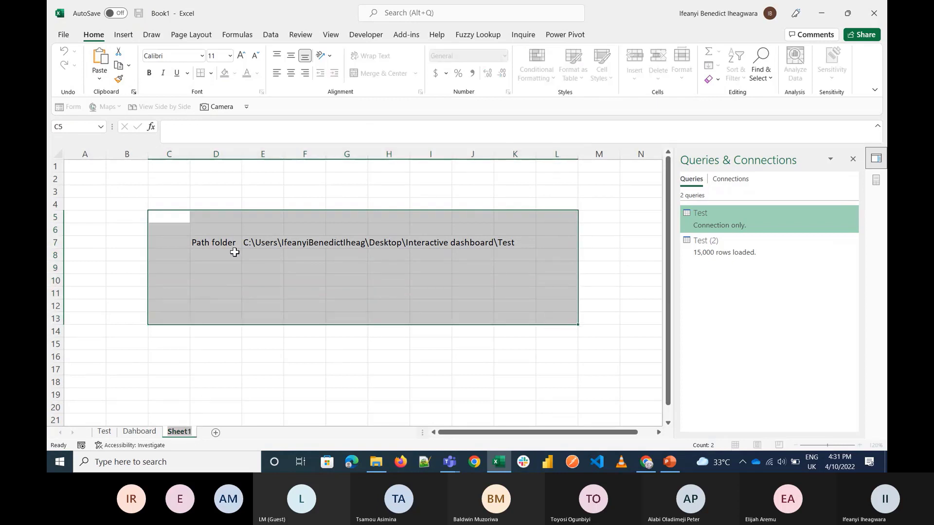
type("Path Folder")
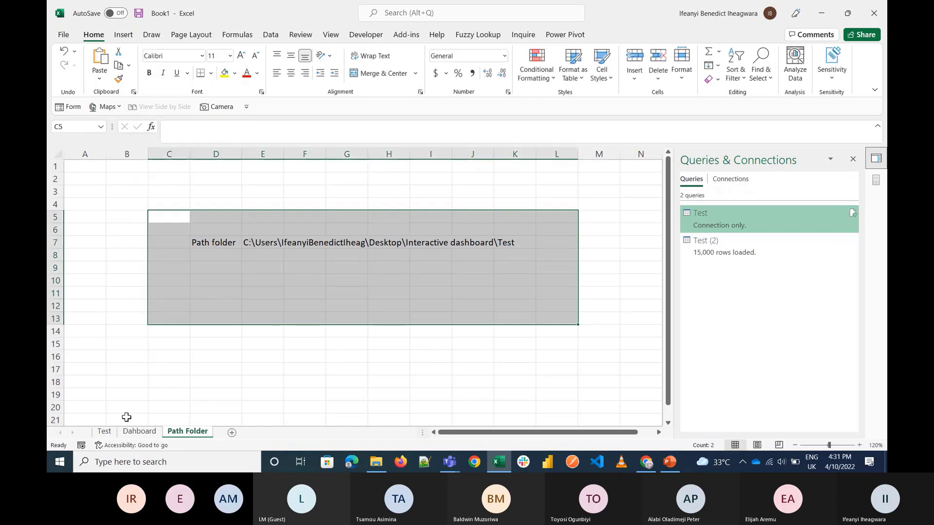
left_click(103, 407)
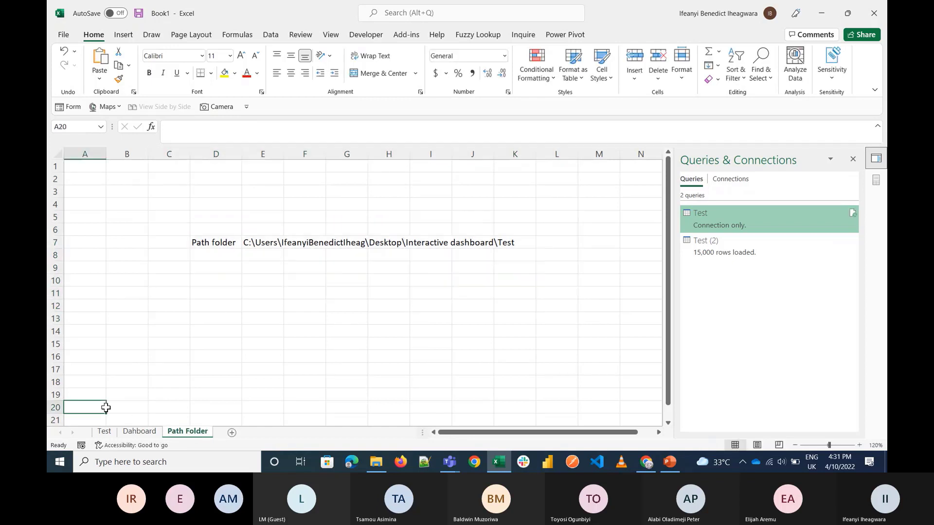
left_click(107, 432)
left_click(132, 434)
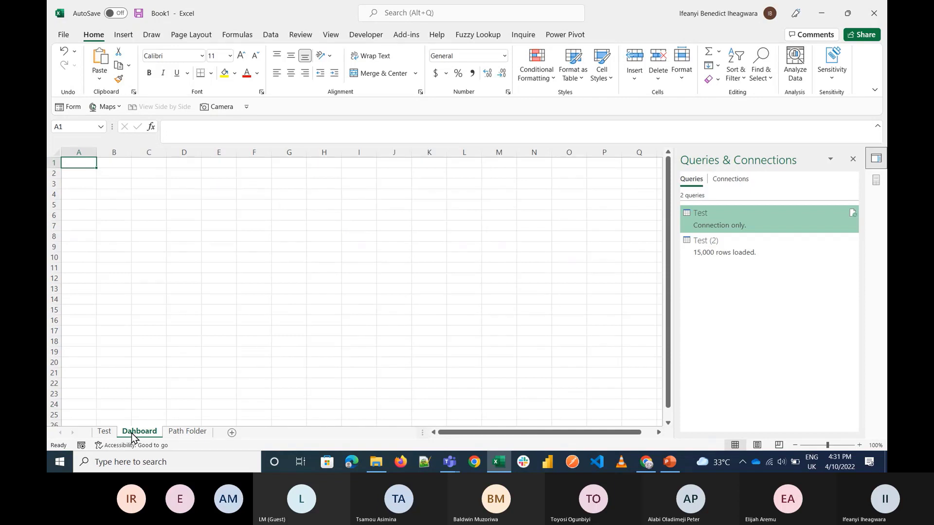
Correct the misspelled worksheet name to Dashboard, close the Queries & Connections pane, and stay on that sheet
double_click(139, 431)
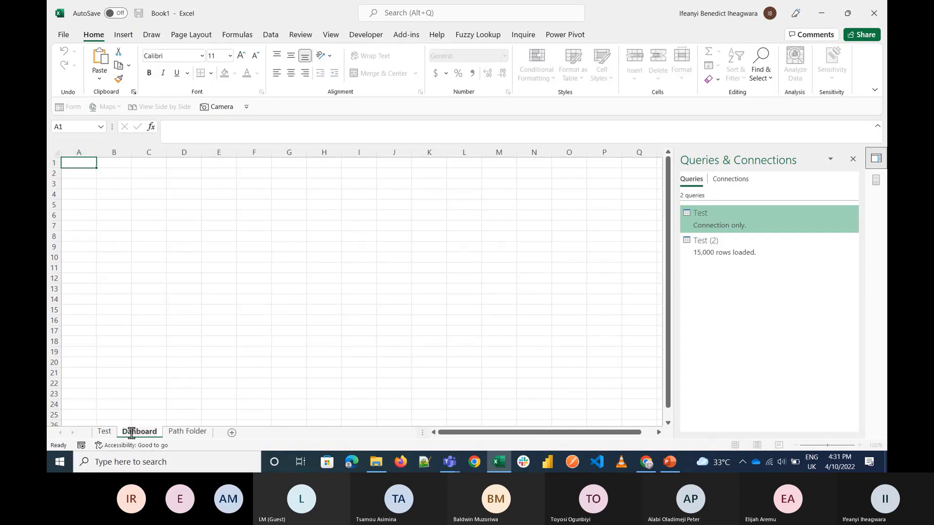
type("s")
key("Return")
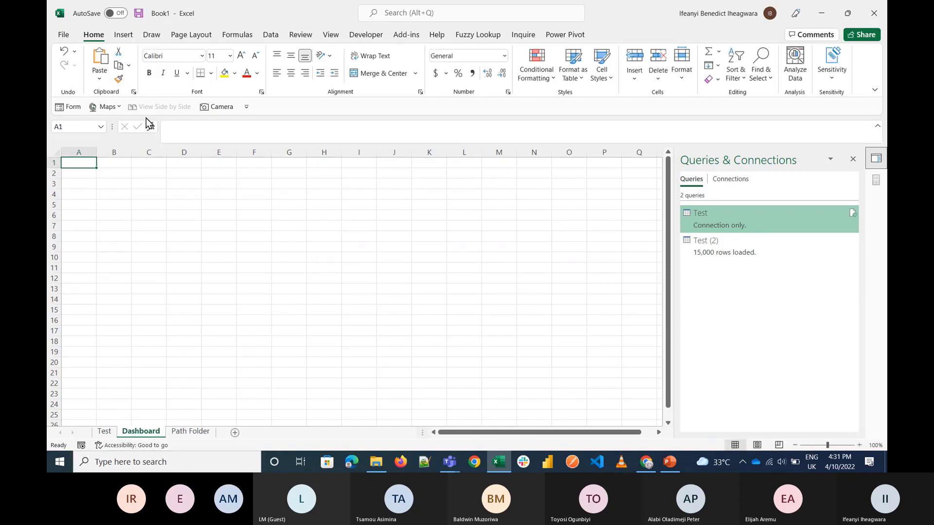
left_click(852, 162)
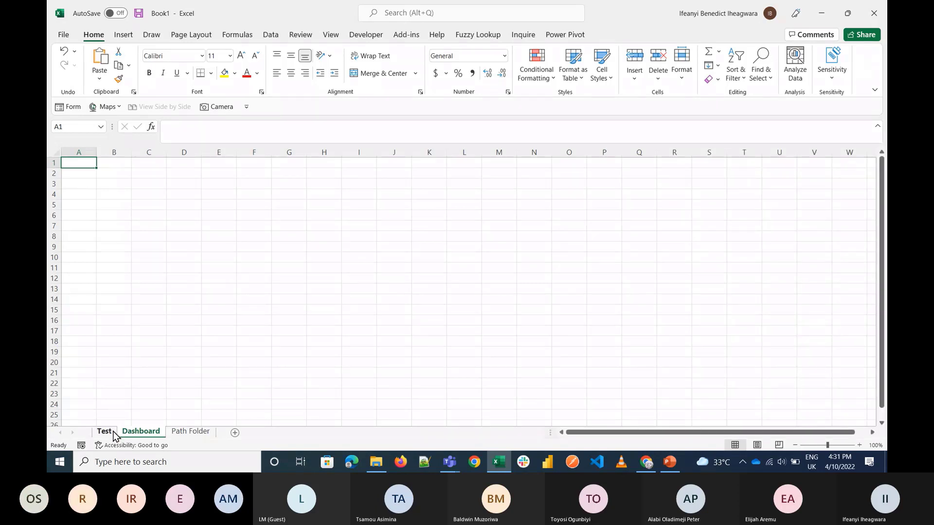
left_click(105, 432)
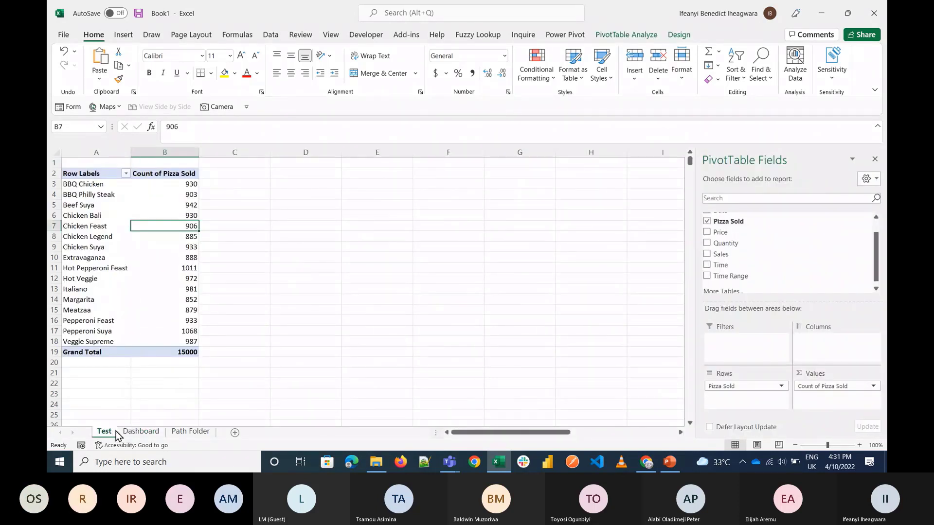
left_click(142, 432)
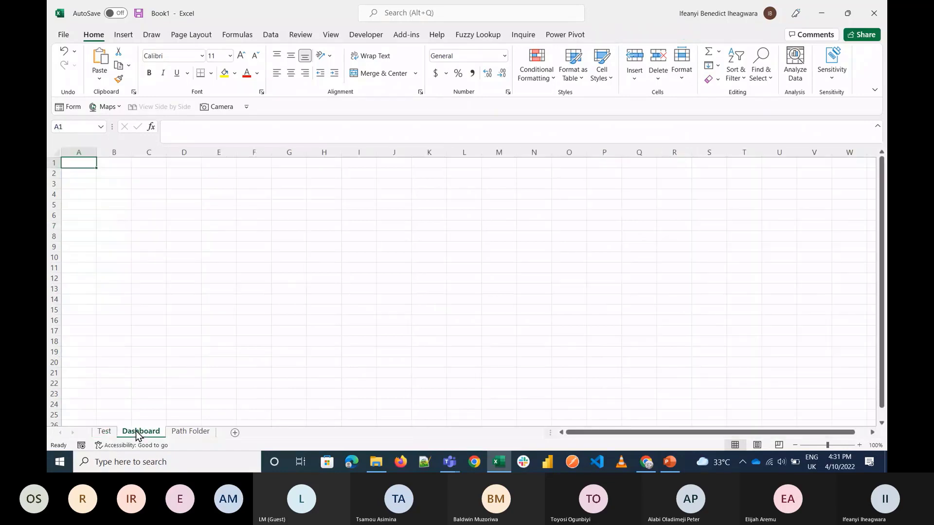
Draw a banner rectangle about 15.32" wide and 1.57" high across columns A to W over the first eight rows of the Dashboard sheet
left_click(123, 35)
left_click_drag(78, 165, 769, 238)
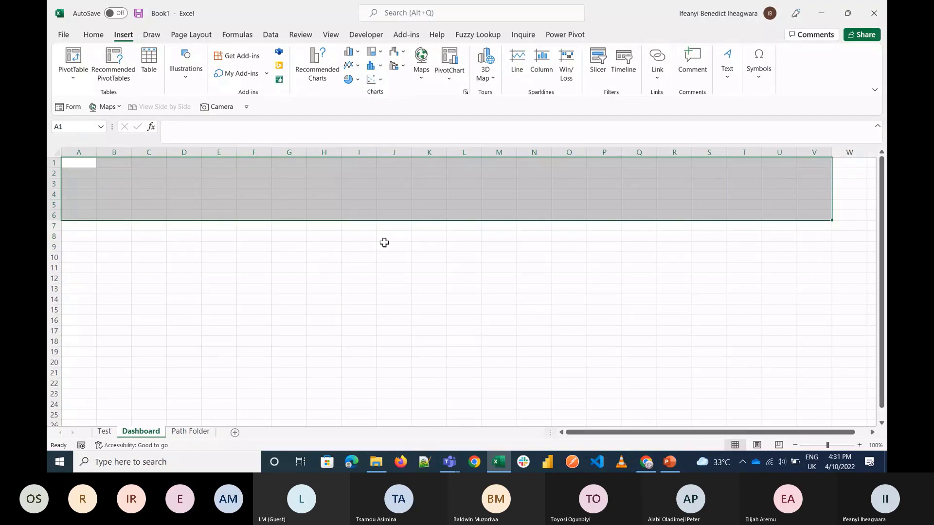
left_click(331, 247)
left_click(185, 78)
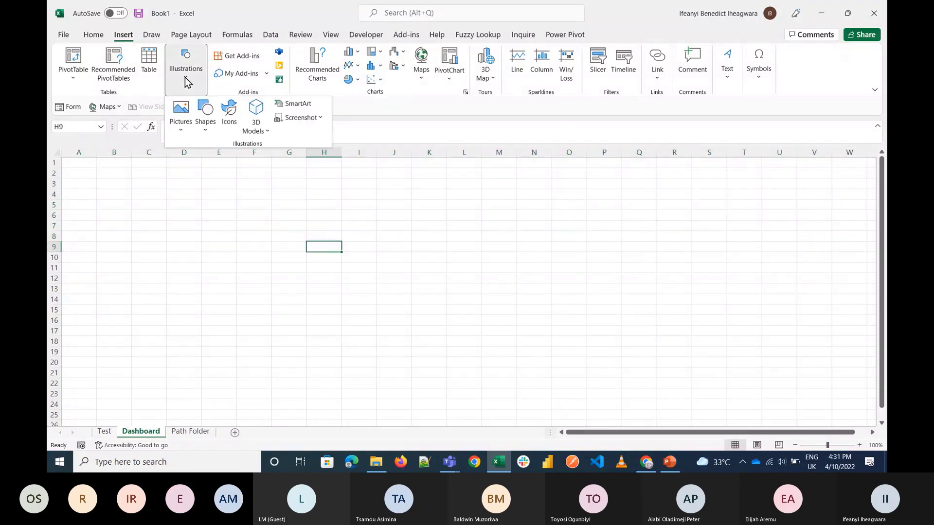
left_click(208, 131)
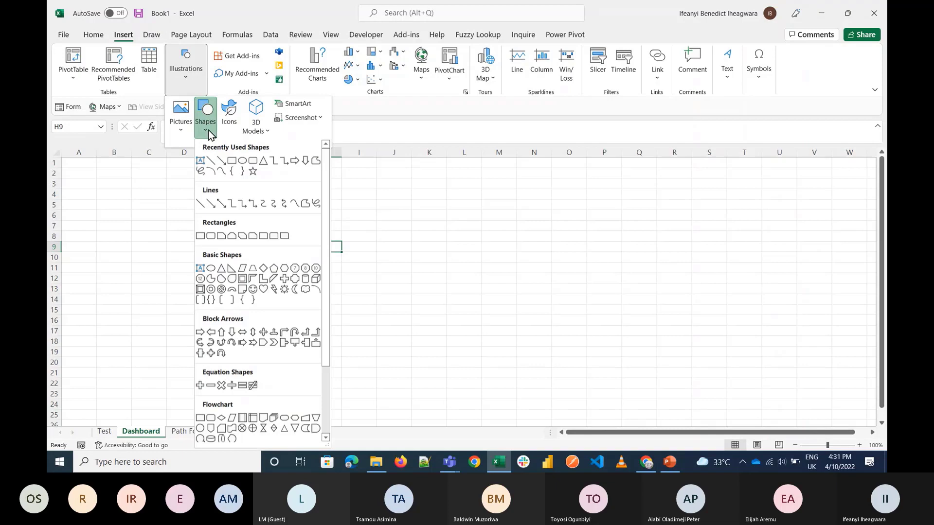
left_click(242, 162)
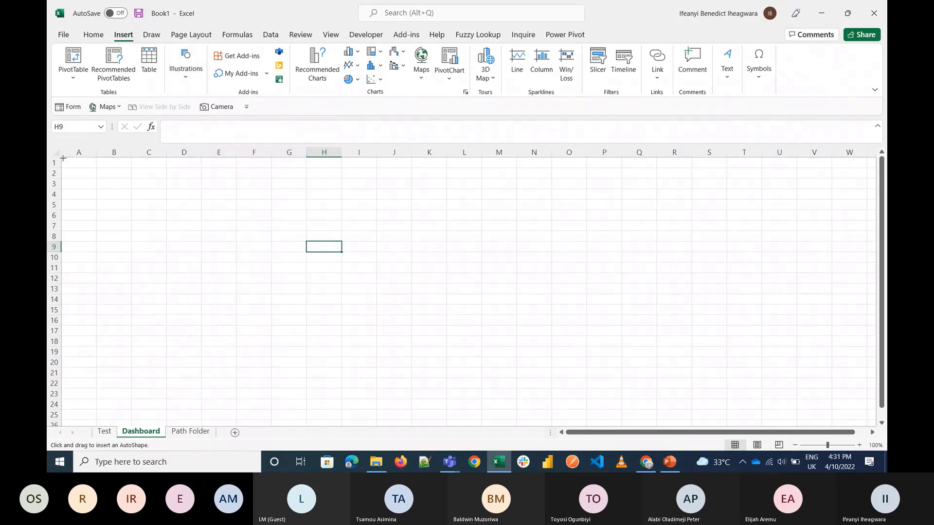
left_click_drag(63, 158, 868, 240)
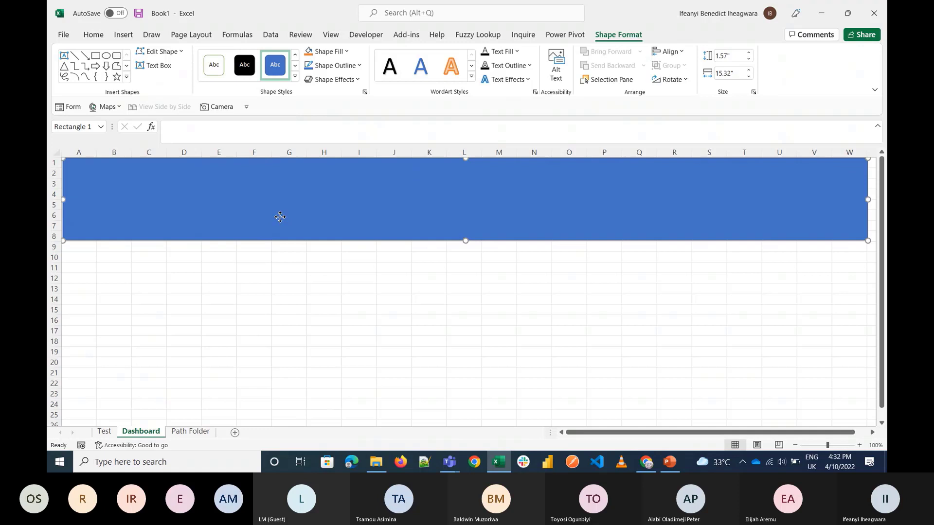
left_click(242, 309)
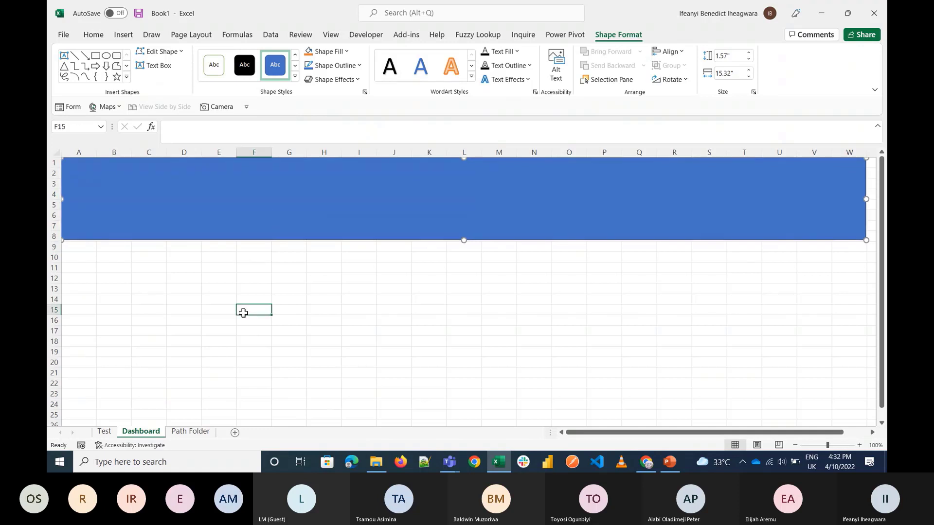
Add a text box about 6.33" wide and 0.96" high on the blue banner and enter the title "Pizza Sales dashboard"
left_click(228, 185)
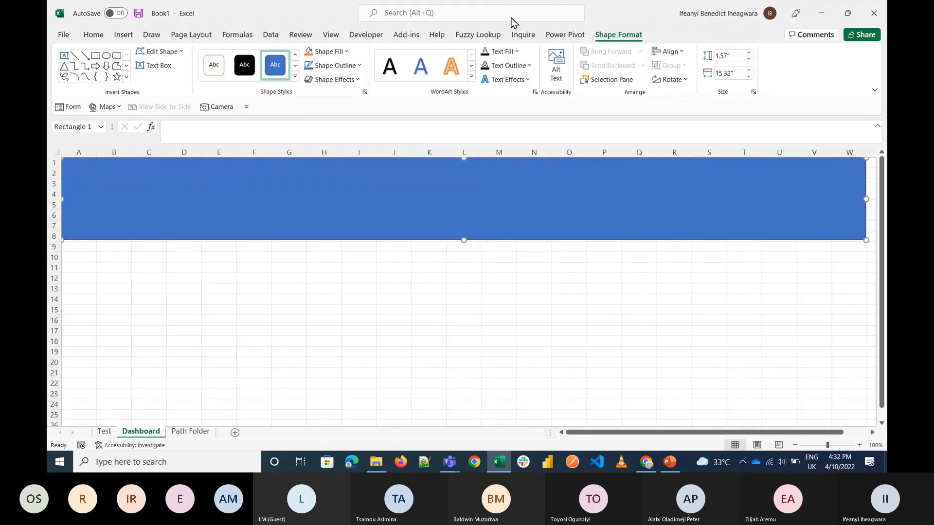
left_click(160, 66)
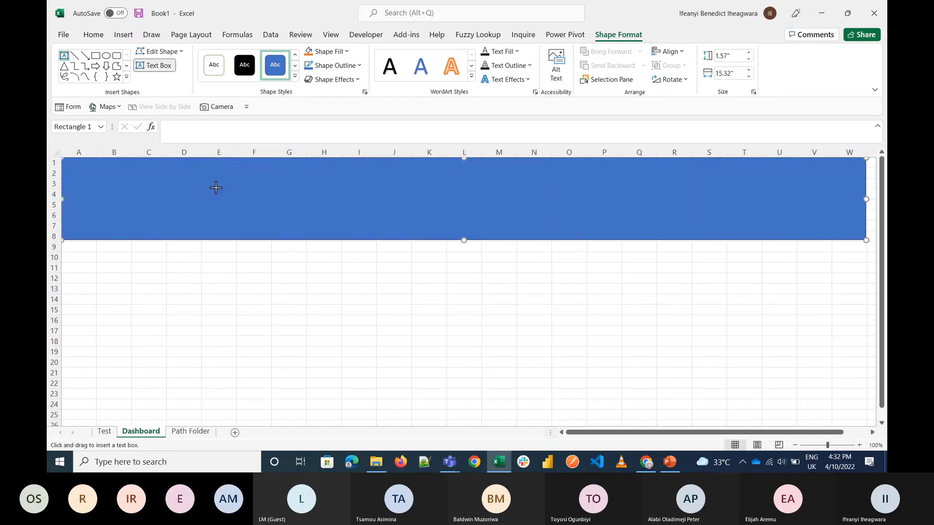
left_click_drag(216, 188, 547, 234)
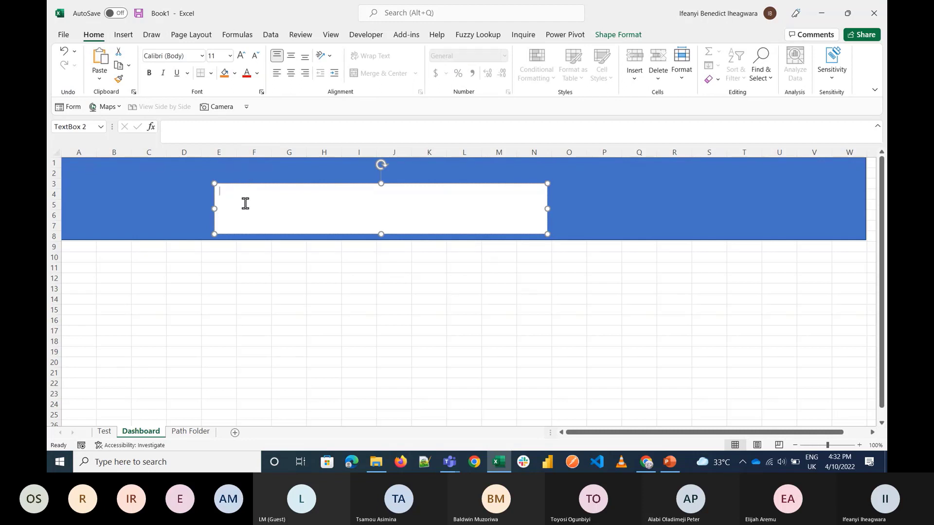
type("Sa")
type("les")
type("Pizza")
Remove the outline and fill of the title text box so it uses No Outline and No Fill
left_click(608, 39)
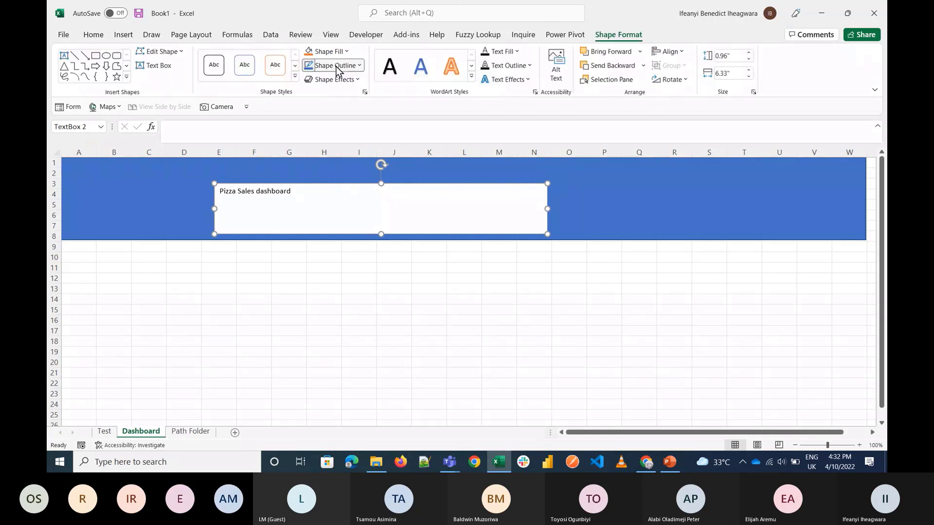
left_click(333, 66)
left_click(342, 202)
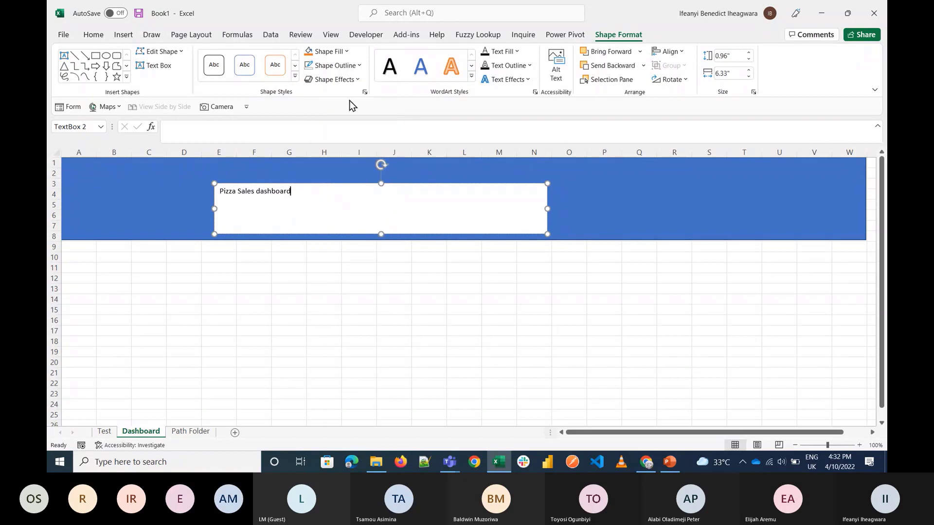
left_click(340, 51)
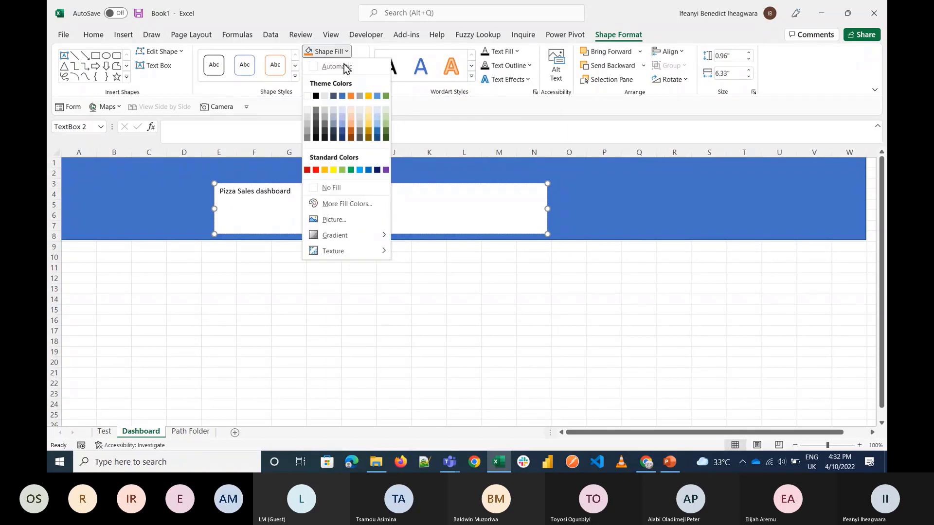
left_click(331, 187)
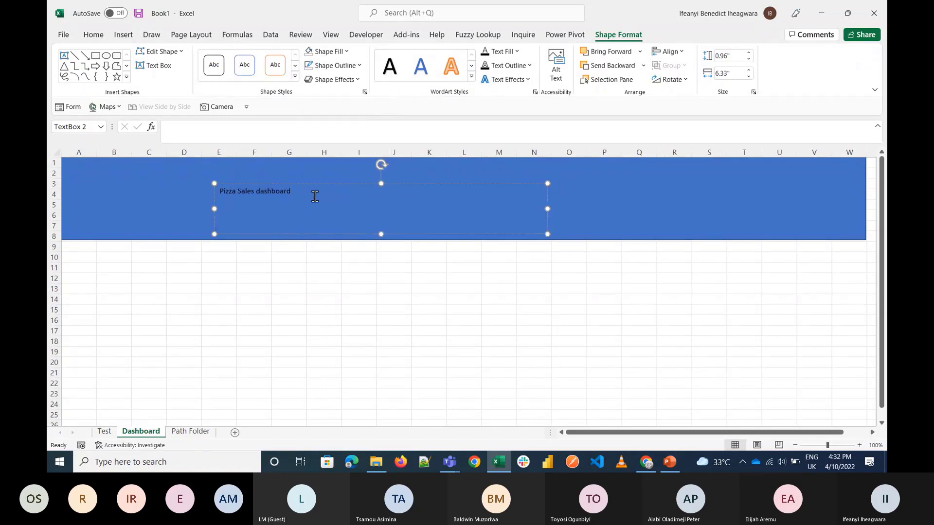
Set the font size of the "Pizza Sales dashboard" title text to 36
left_click_drag(315, 196, 218, 191)
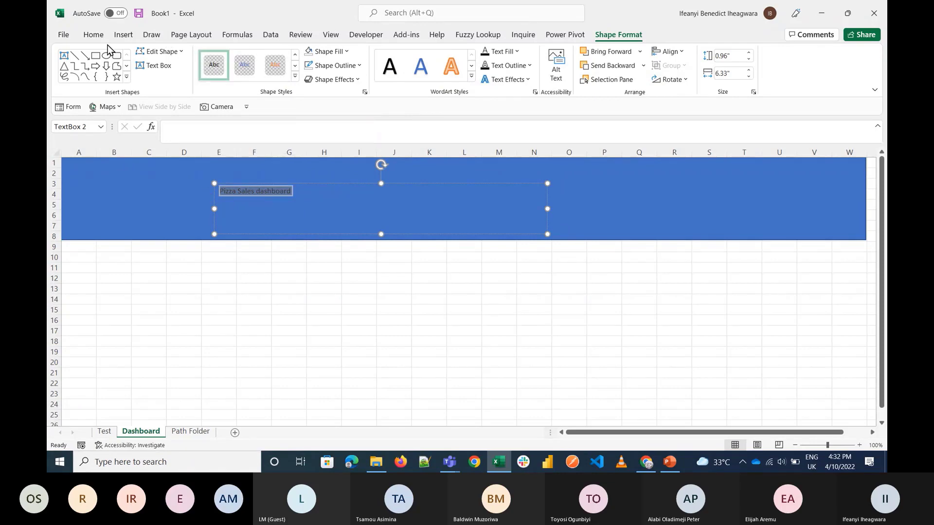
left_click(93, 35)
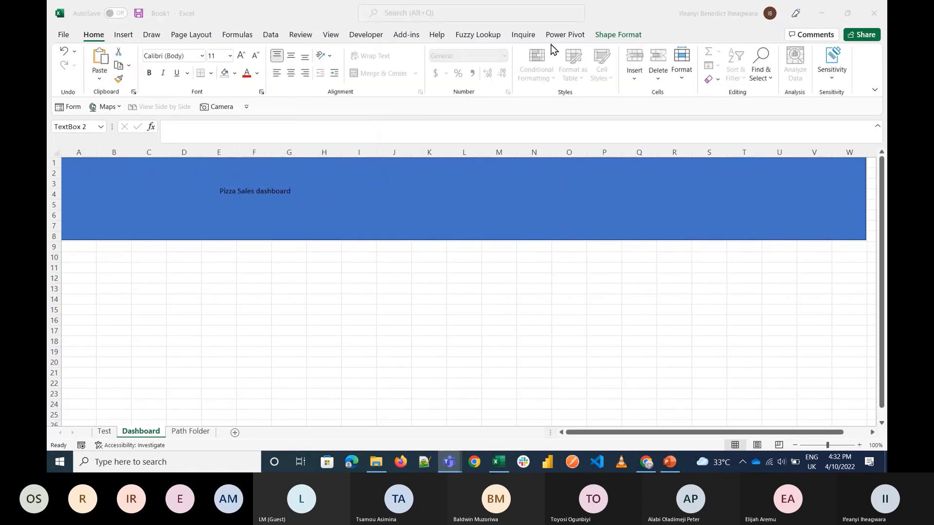
left_click(312, 202)
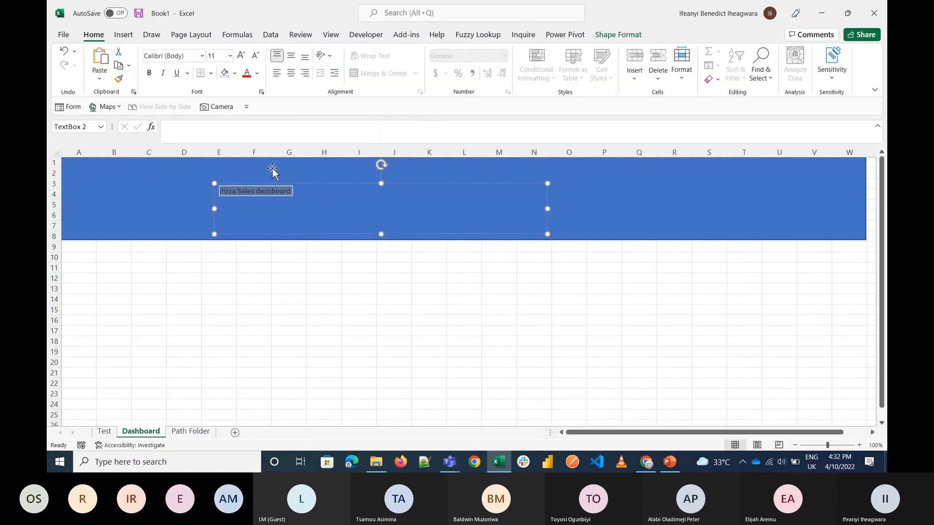
left_click(230, 55)
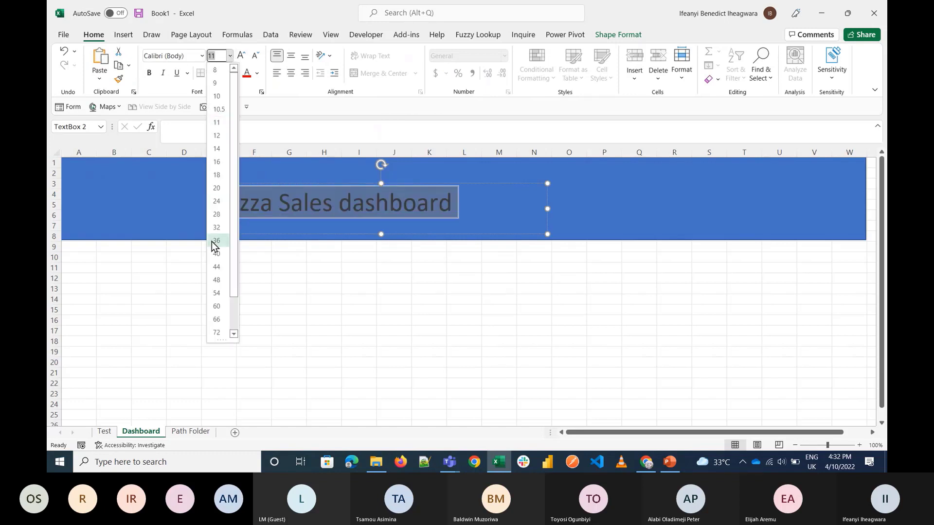
left_click(217, 227)
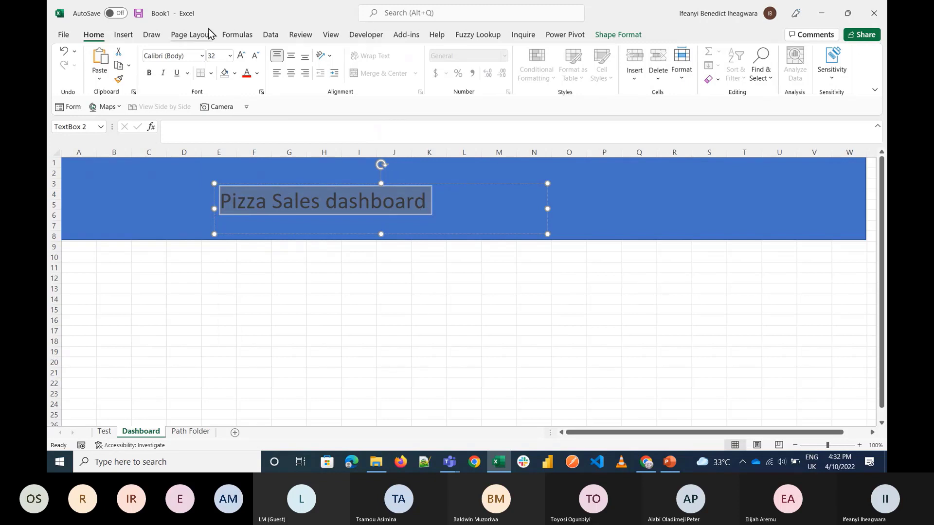
left_click(230, 55)
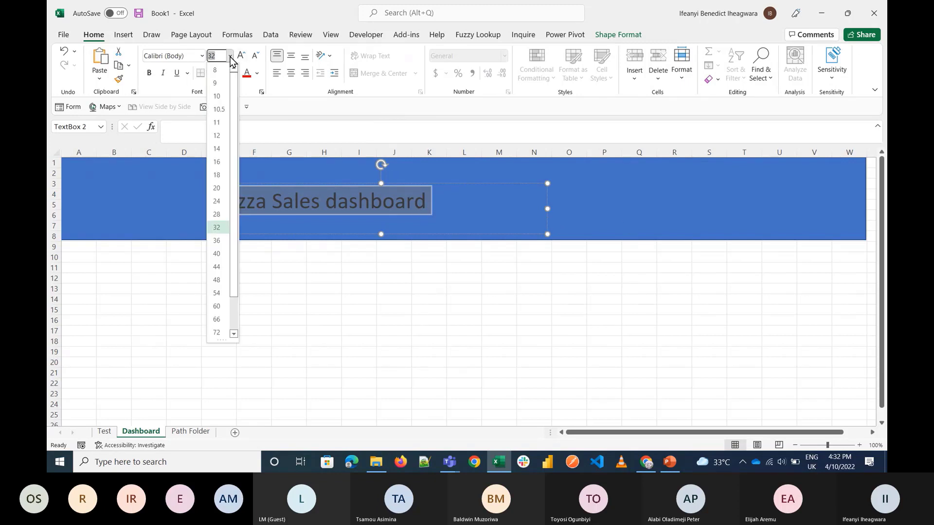
left_click(217, 240)
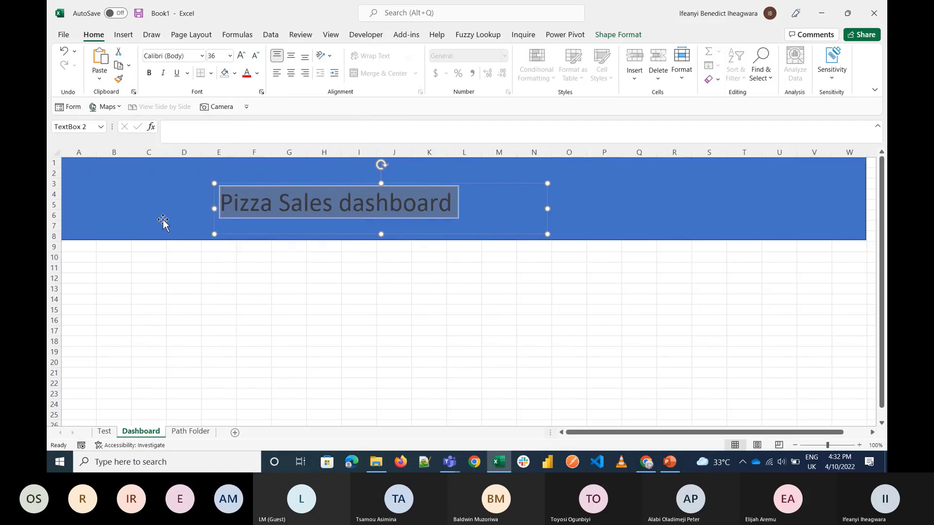
Insert the picture pmckh7.jpg from the Interactive dashboard folder on the Desktop into the Dashboard sheet
left_click(163, 220)
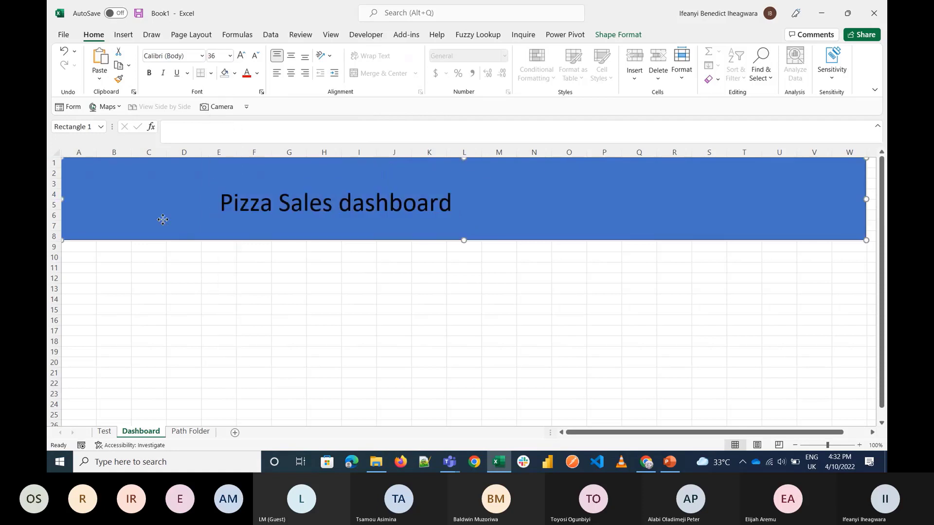
left_click(125, 35)
left_click(184, 78)
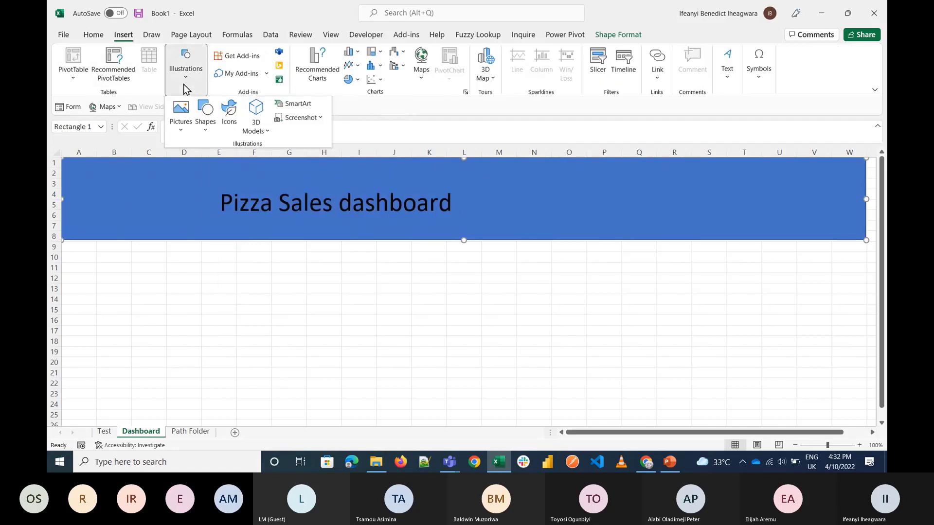
left_click(181, 119)
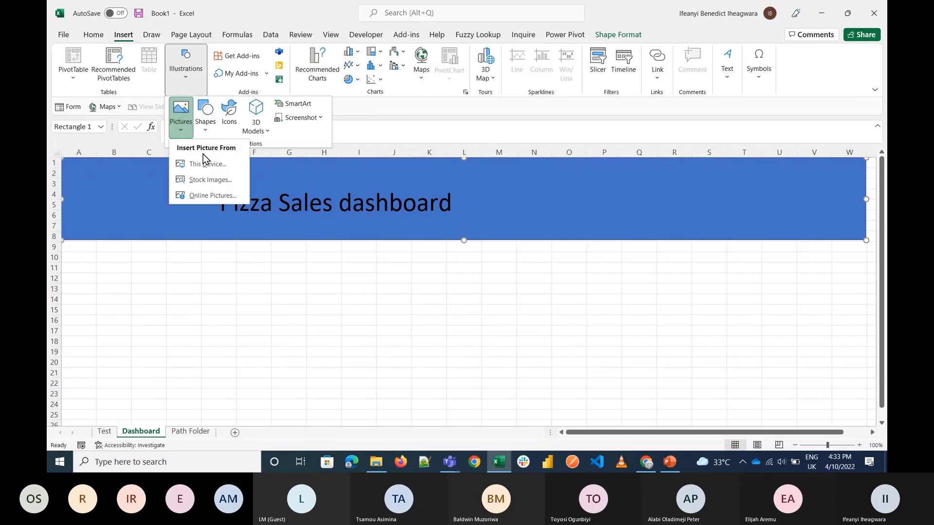
left_click(219, 164)
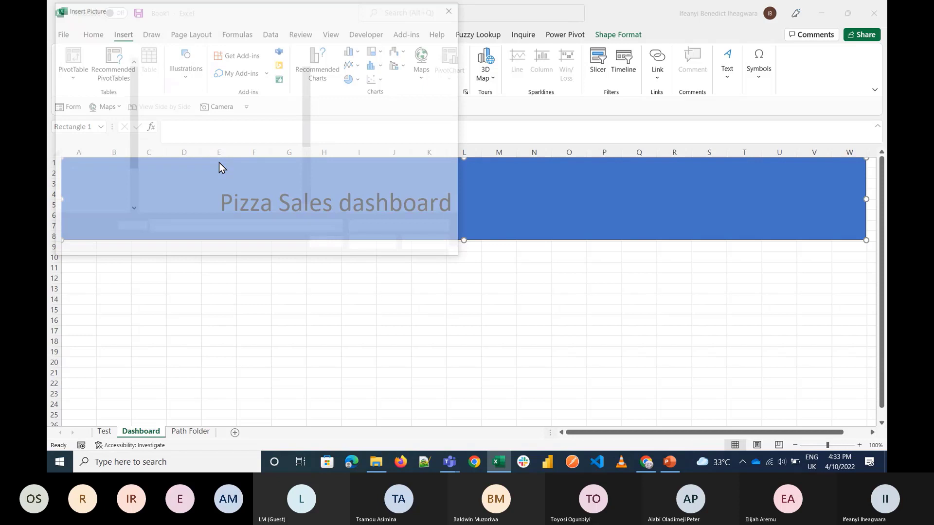
left_click(93, 111)
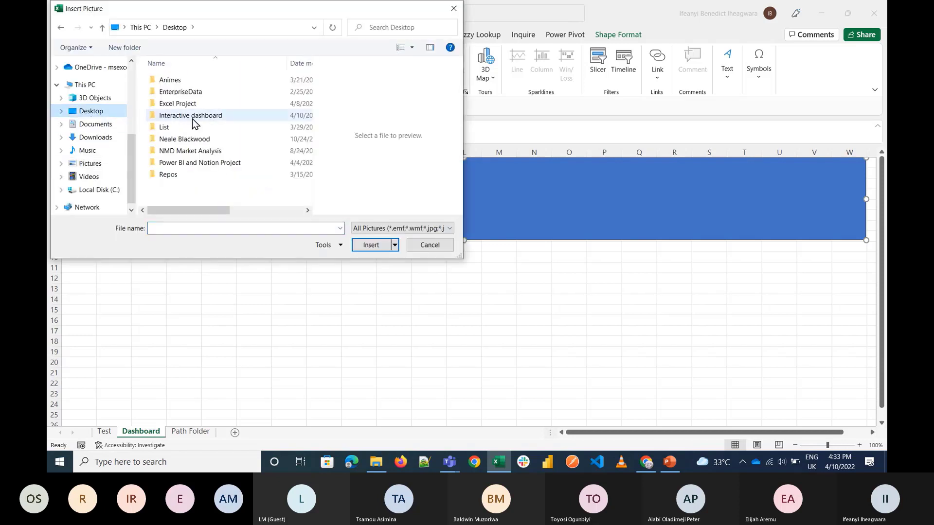
double_click(193, 121)
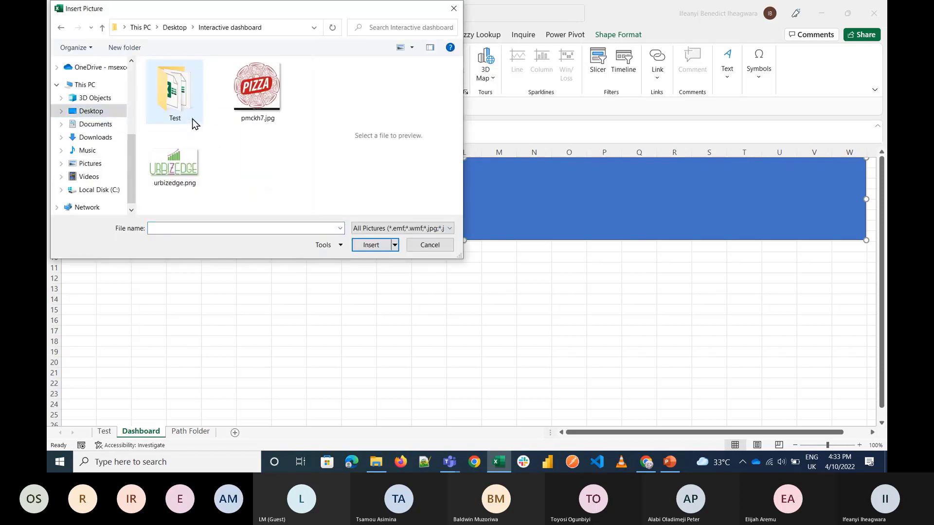
left_click(275, 97)
double_click(275, 98)
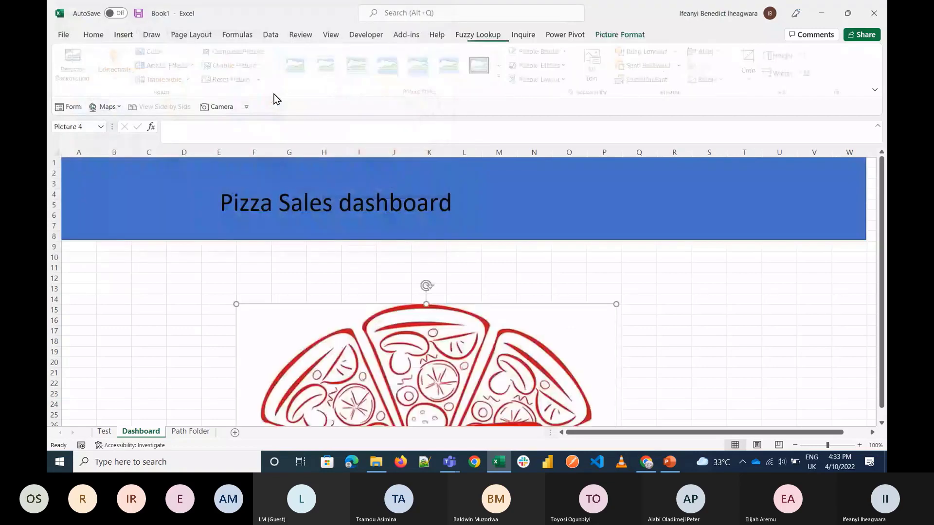
Shrink the pizza picture to about 4.62" high by 4.45" wide and move it up over the banner
left_click_drag(239, 305, 267, 367)
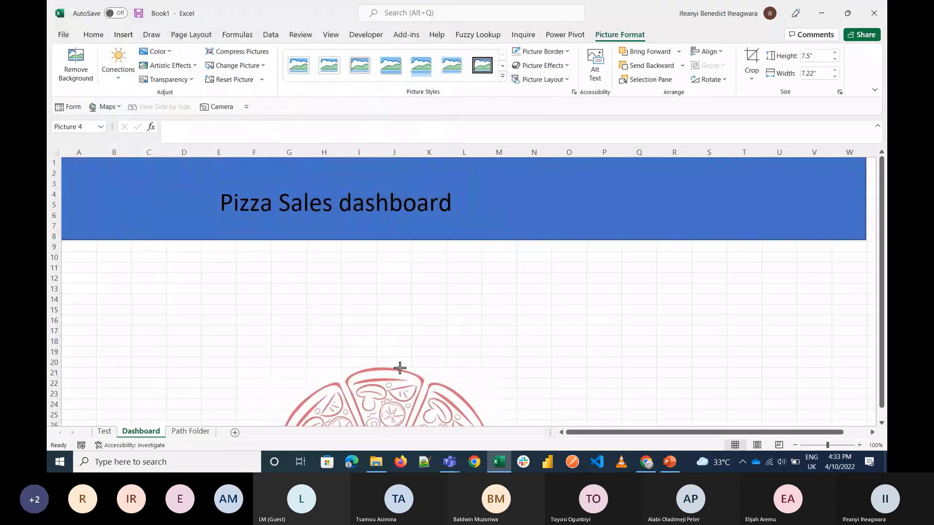
left_click_drag(406, 391, 250, 199)
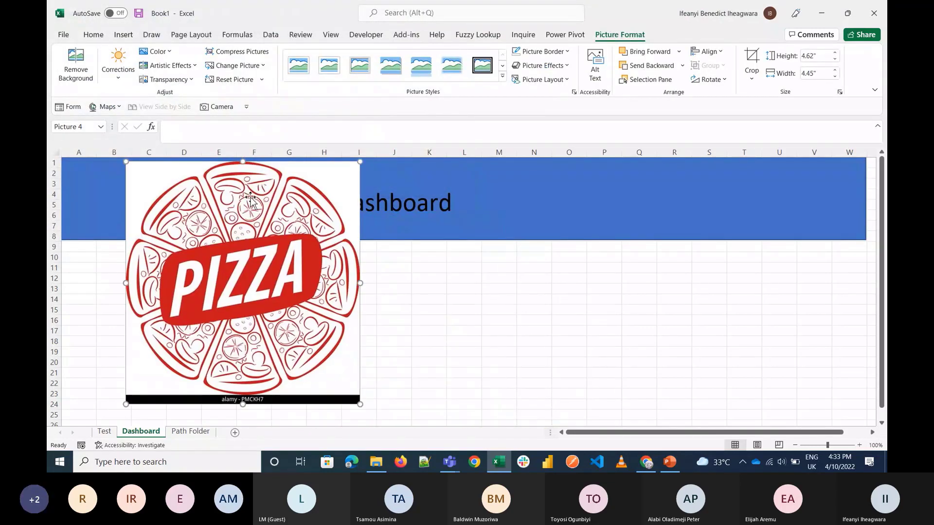
Remove the pizza picture's background, marking all the outer crust areas around the slices to keep, and keep the changes
left_click(88, 74)
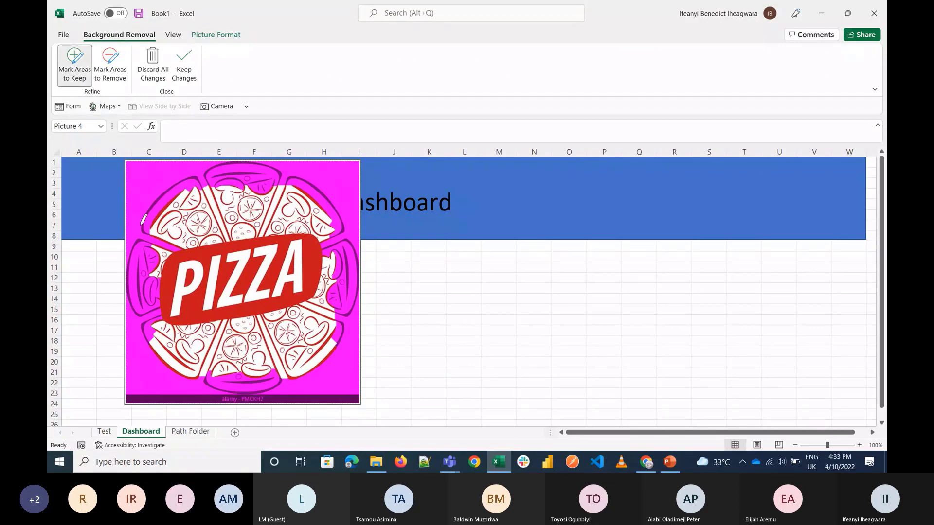
mouse_move(215, 174)
left_mouse_down()
mouse_move(266, 169)
mouse_move(339, 214)
mouse_move(344, 309)
left_mouse_up()
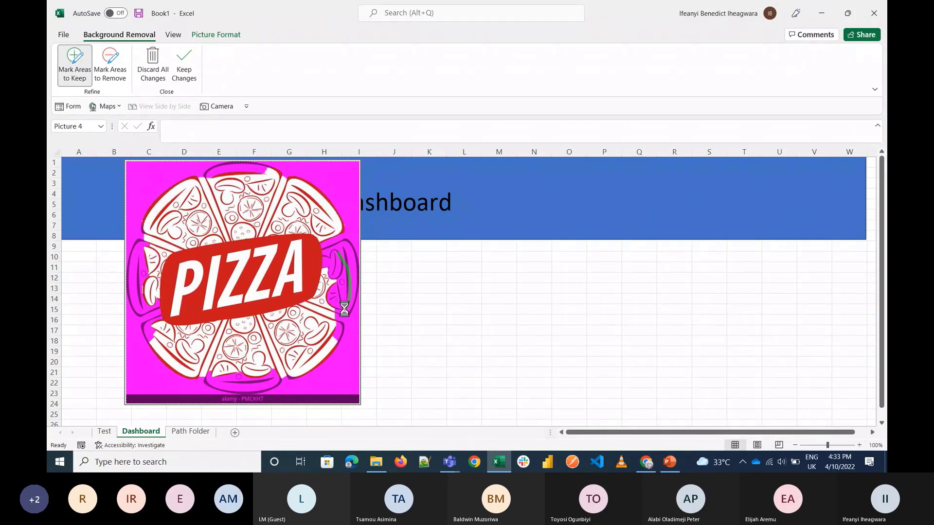
mouse_move(271, 359)
left_mouse_down()
mouse_move(216, 387)
mouse_move(198, 361)
left_mouse_up()
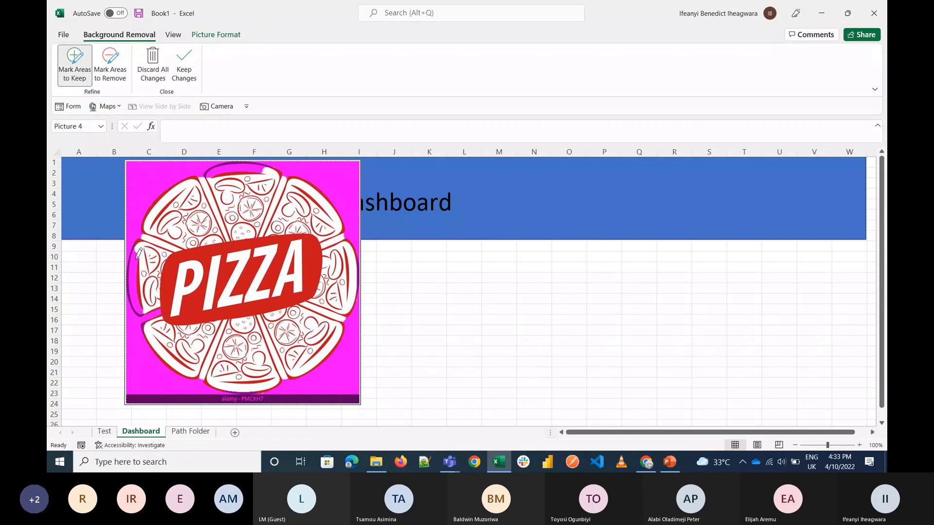
left_click_drag(133, 255, 136, 299)
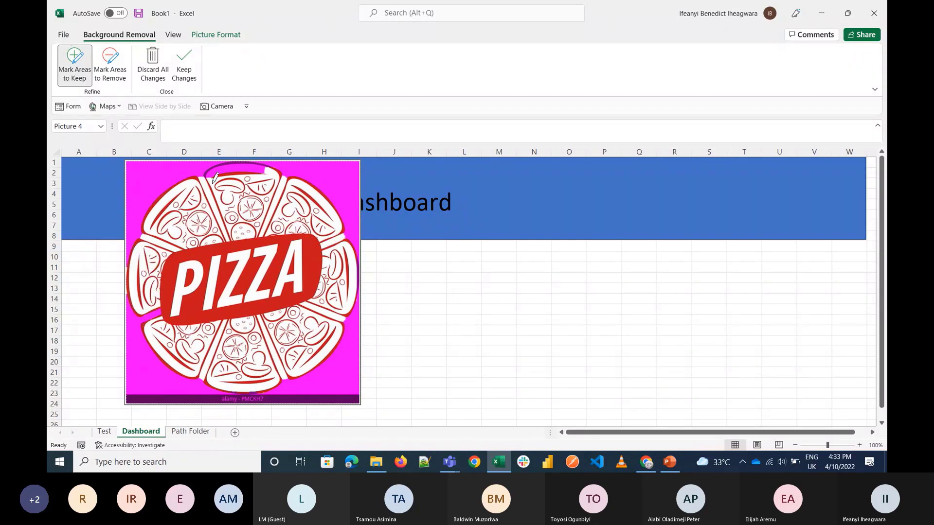
left_click_drag(211, 175, 256, 167)
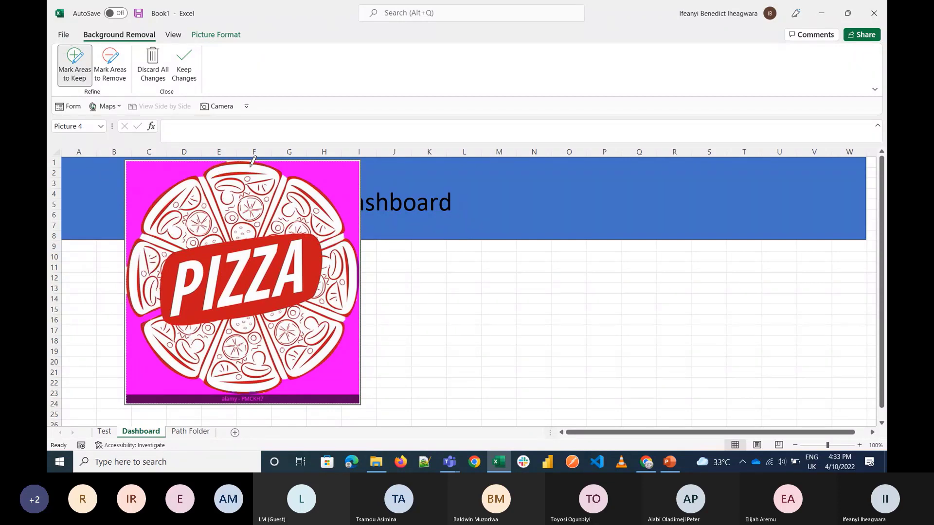
left_click(183, 70)
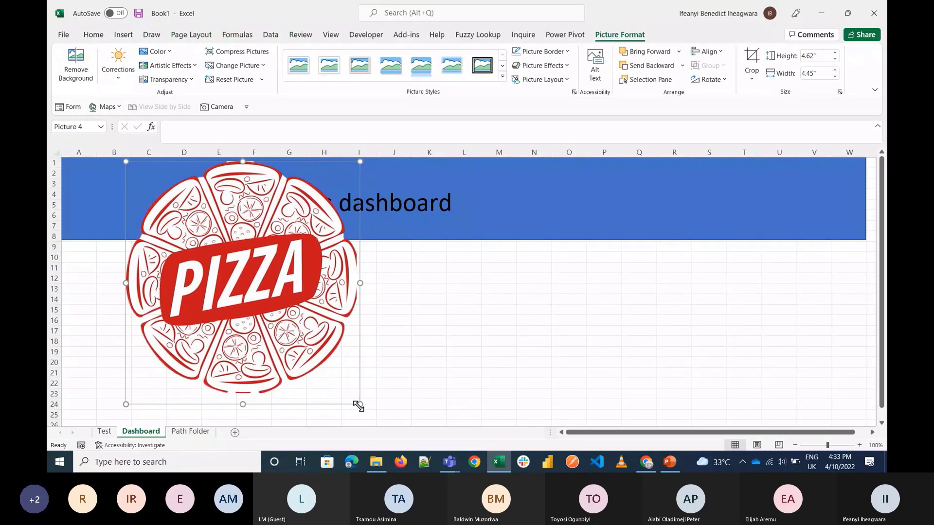
Shrink the pizza logo to about 1.24" high by 1.19" wide and place it on the banner beside the title text
left_click_drag(359, 404, 186, 212)
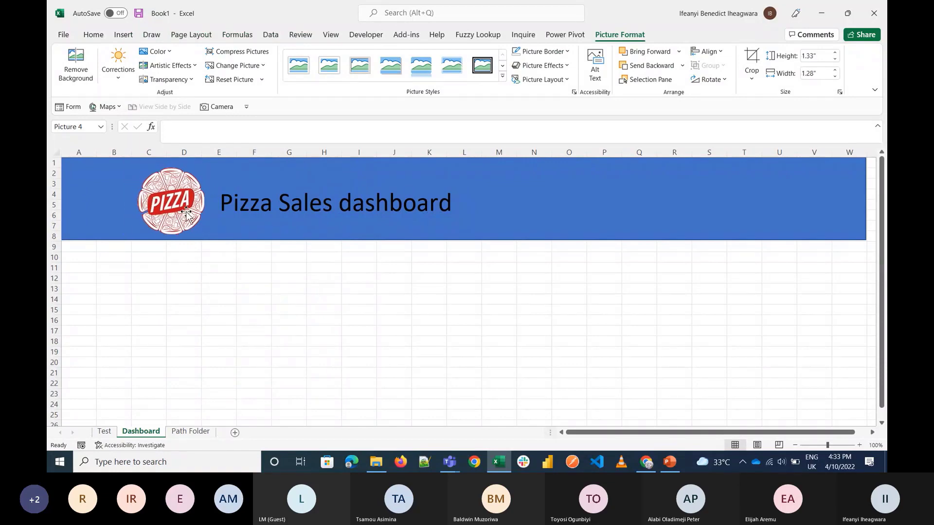
left_click_drag(213, 241, 200, 232)
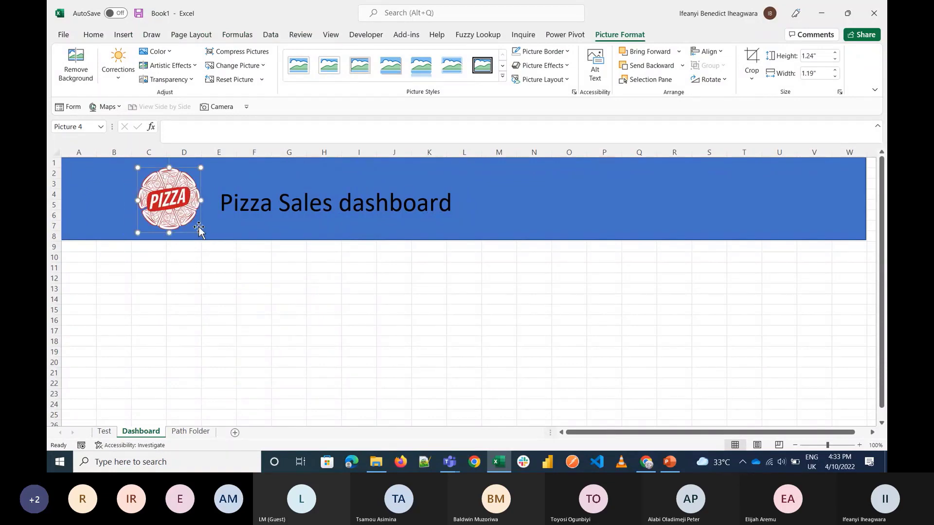
Start inserting another picture into the Dashboard sheet and bring up the choice of picture sources
left_click(127, 36)
left_click(235, 233)
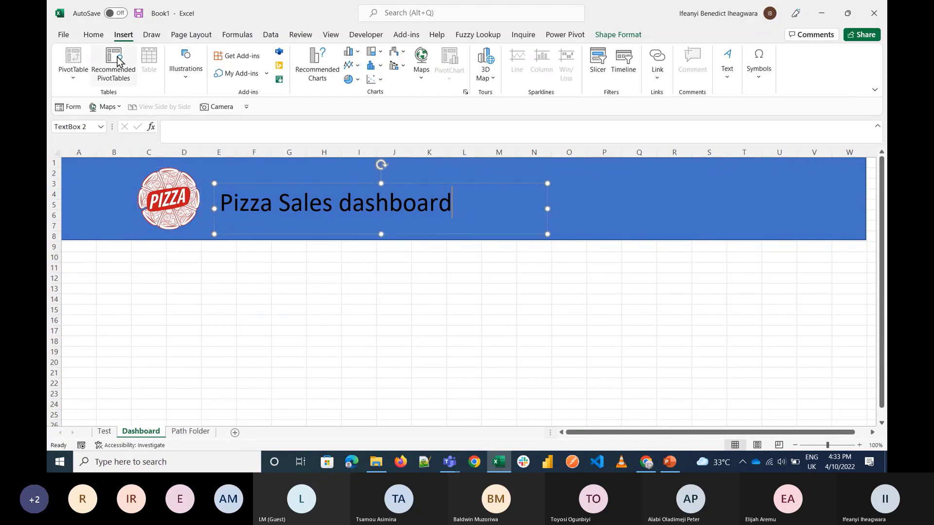
left_click(195, 86)
left_click(185, 135)
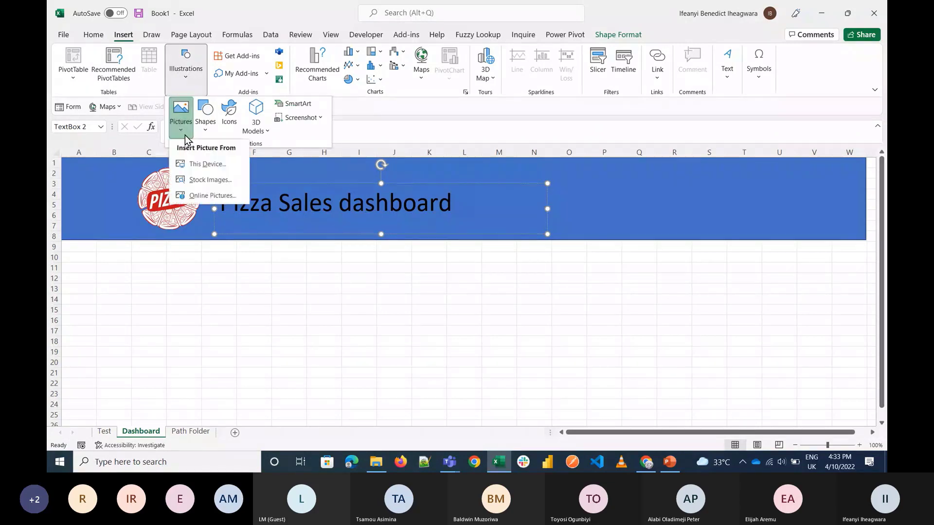
Insert the picture urbizedge.png from the Interactive dashboard folder on this device
left_click(194, 158)
left_click(188, 170)
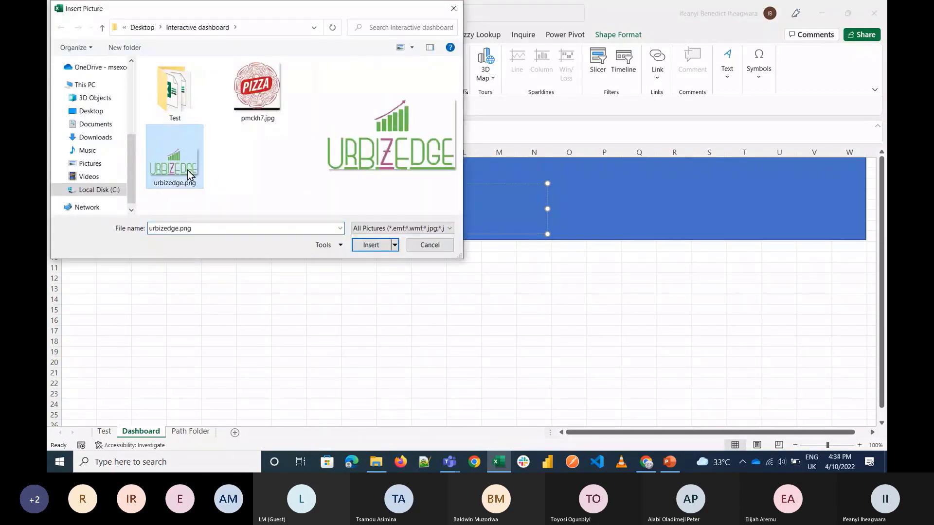
double_click(187, 170)
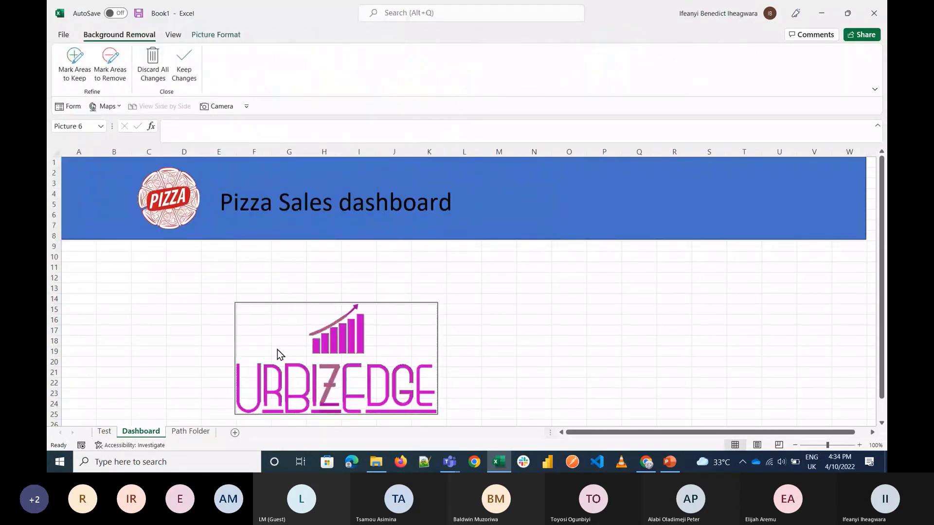
Mark the UrbizEdge logo's bars, arrow and lettering as areas to keep while removing its background
left_click(71, 68)
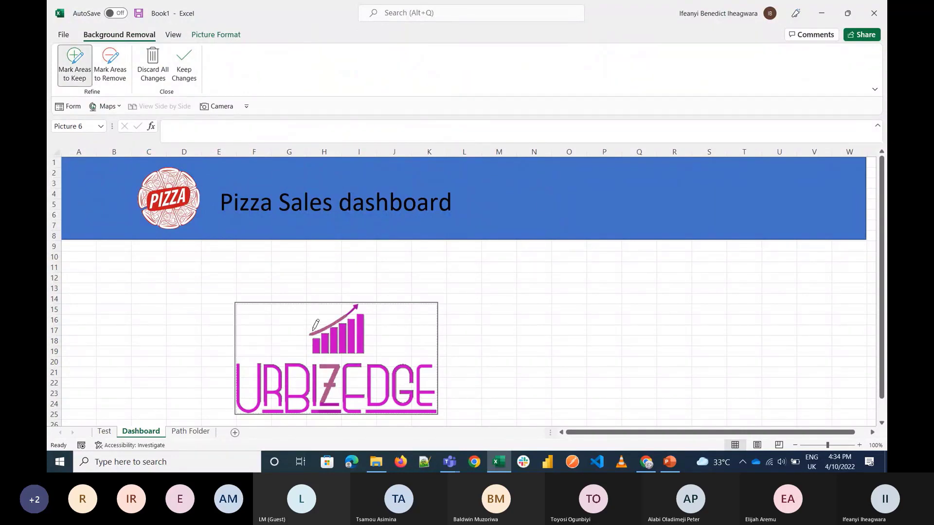
mouse_move(313, 330)
left_mouse_down()
mouse_move(319, 340)
mouse_move(353, 338)
left_mouse_up()
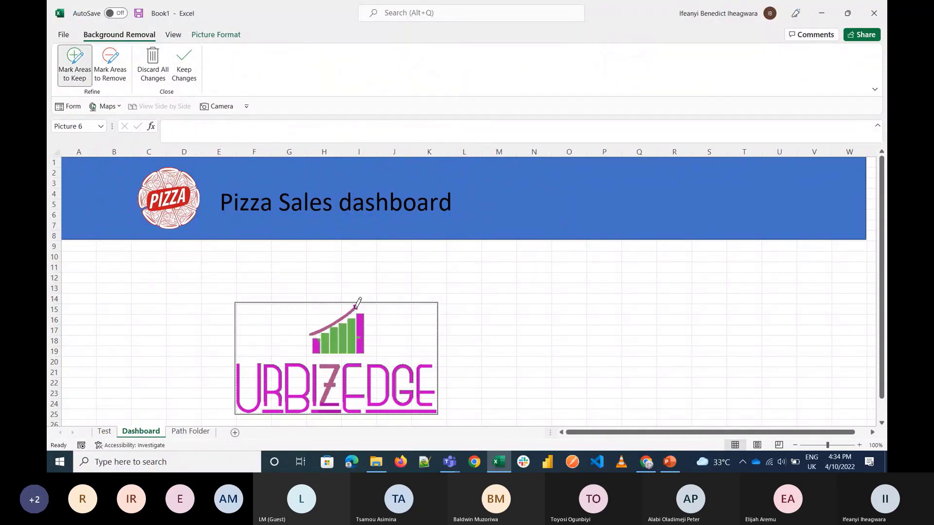
left_click_drag(356, 307, 341, 315)
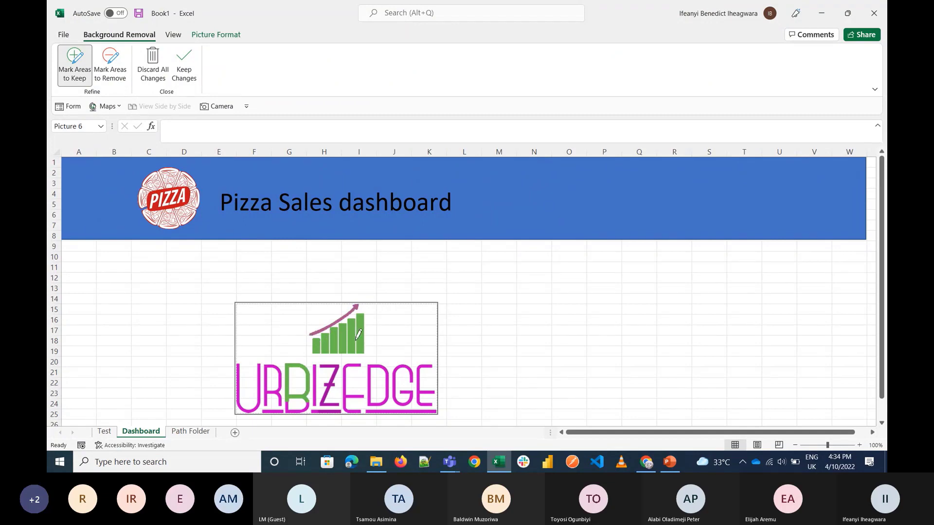
mouse_move(242, 381)
left_mouse_down()
mouse_move(421, 386)
mouse_move(383, 374)
mouse_move(377, 403)
left_mouse_up()
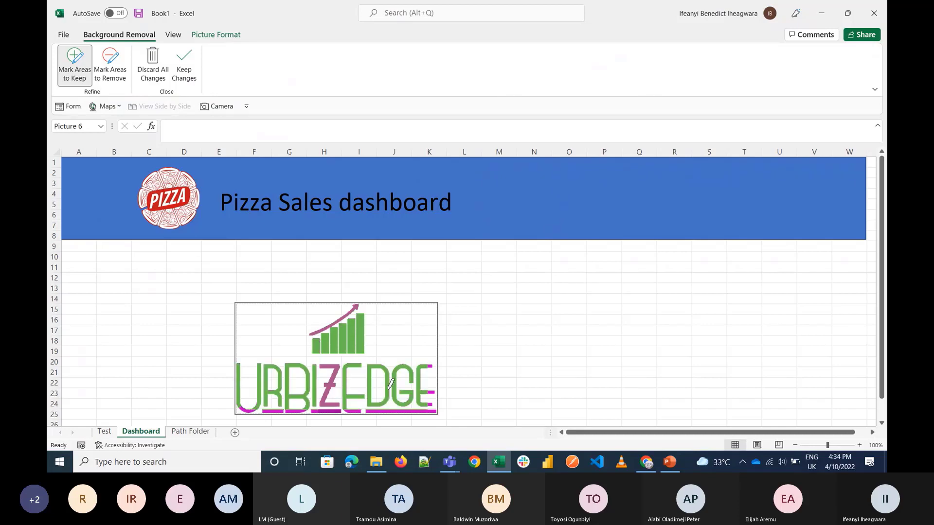
mouse_move(433, 381)
left_mouse_down()
mouse_move(431, 409)
mouse_move(368, 404)
left_mouse_up()
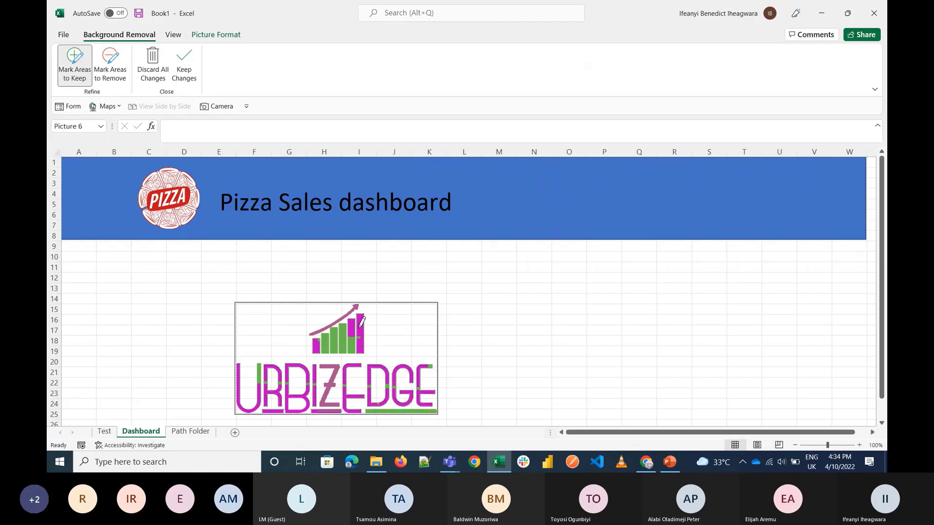
mouse_move(362, 339)
left_mouse_down()
mouse_move(357, 318)
mouse_move(316, 348)
left_mouse_up()
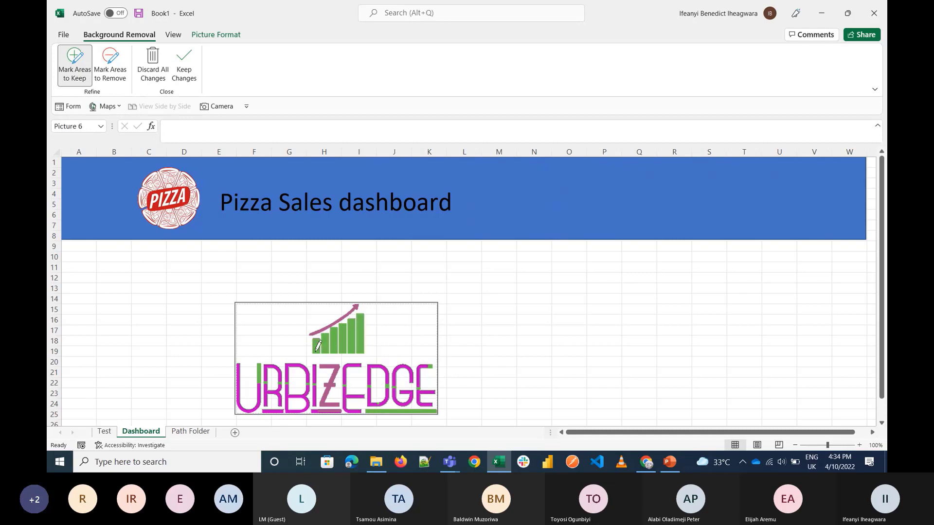
mouse_move(266, 377)
left_mouse_down()
mouse_move(258, 403)
mouse_move(244, 408)
mouse_move(240, 365)
left_mouse_up()
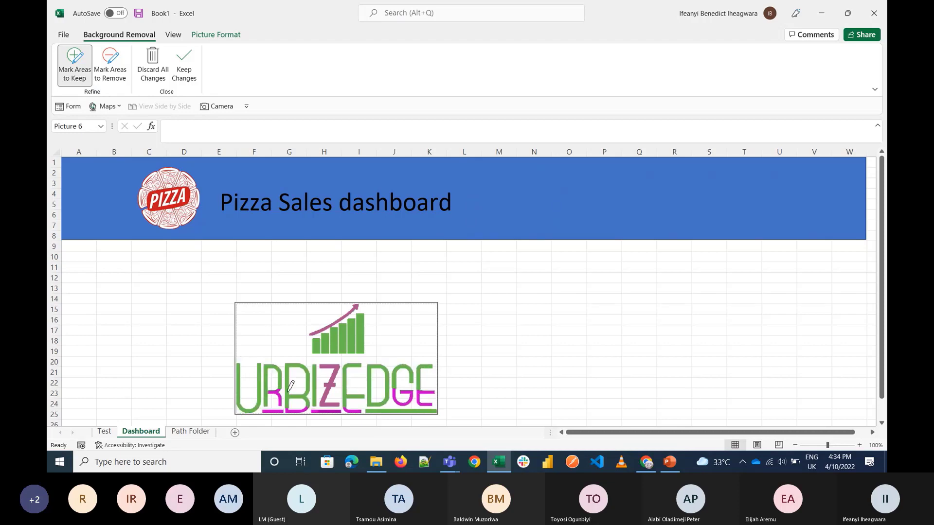
left_click_drag(271, 395, 282, 407)
left_click(265, 414)
left_click(316, 394)
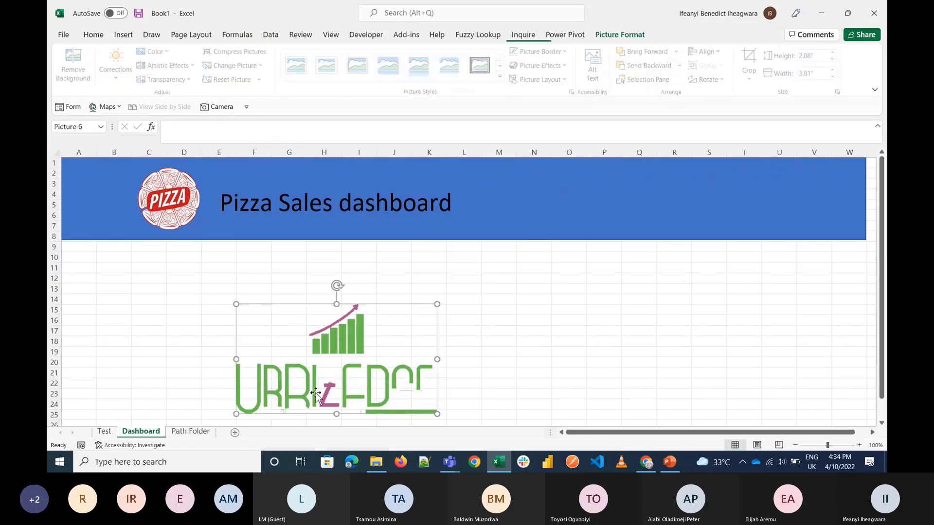
Reopen the logo's background removal and mark the missing parts of the letters Z, G and E as areas to keep
left_click(75, 62)
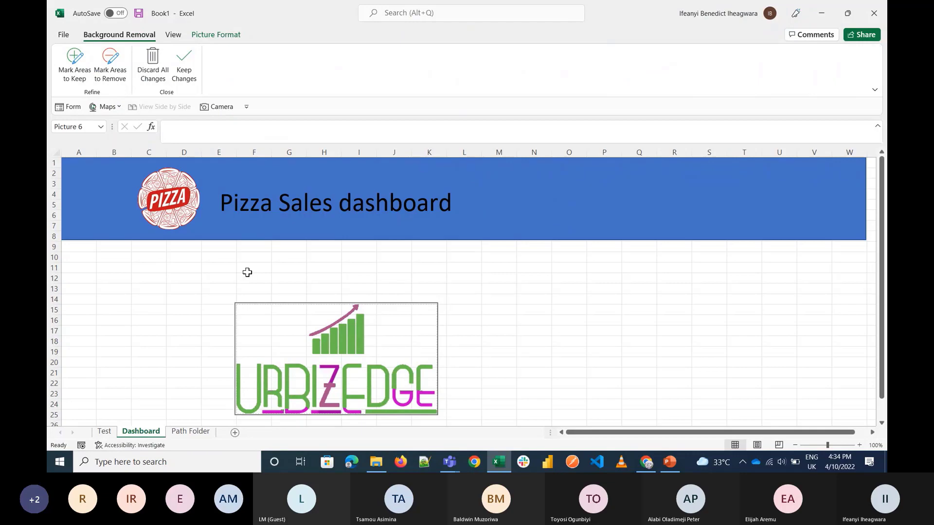
left_click(74, 62)
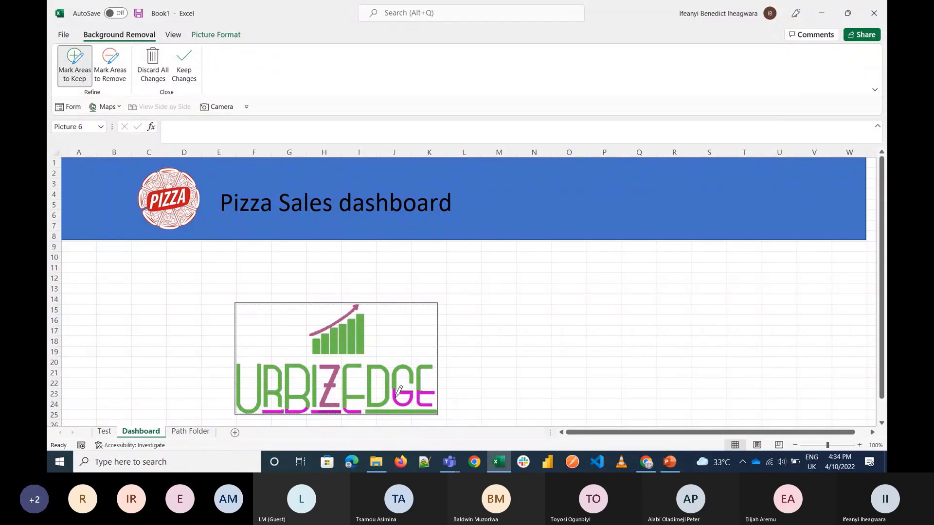
left_click_drag(398, 388, 428, 391)
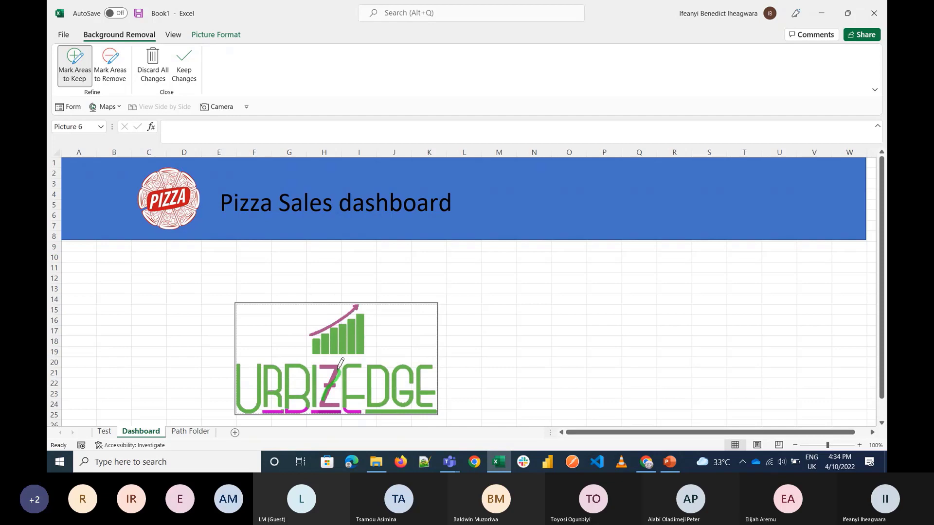
left_click_drag(330, 363, 330, 399)
key("ctrl+z")
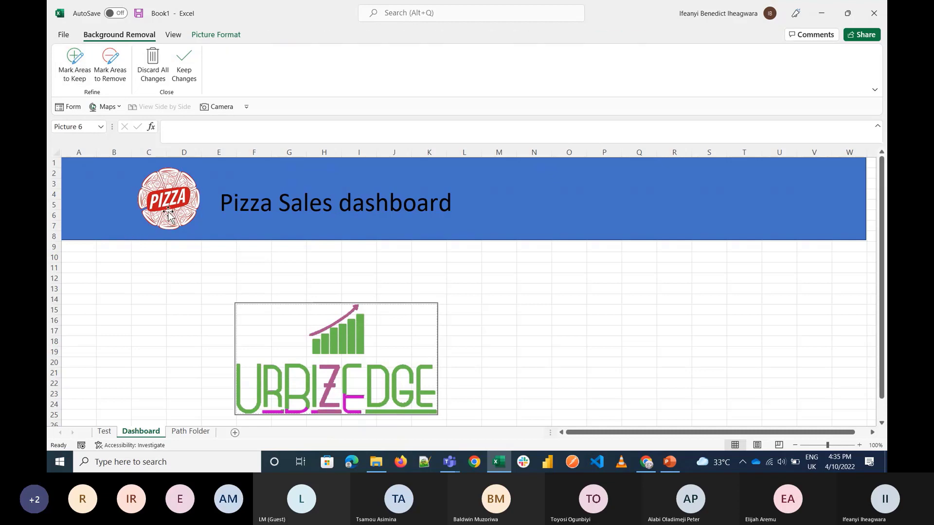
left_click(487, 326)
left_click(412, 327)
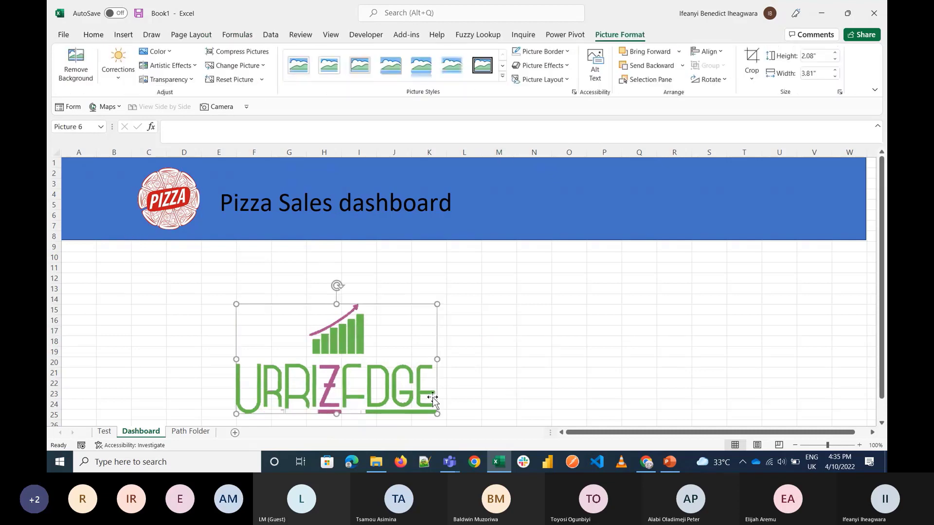
Shrink the UrbizEdge logo to 0.57" high by 1.04" wide and place it on the banner over cells A1:B3
left_click_drag(437, 414, 113, 183)
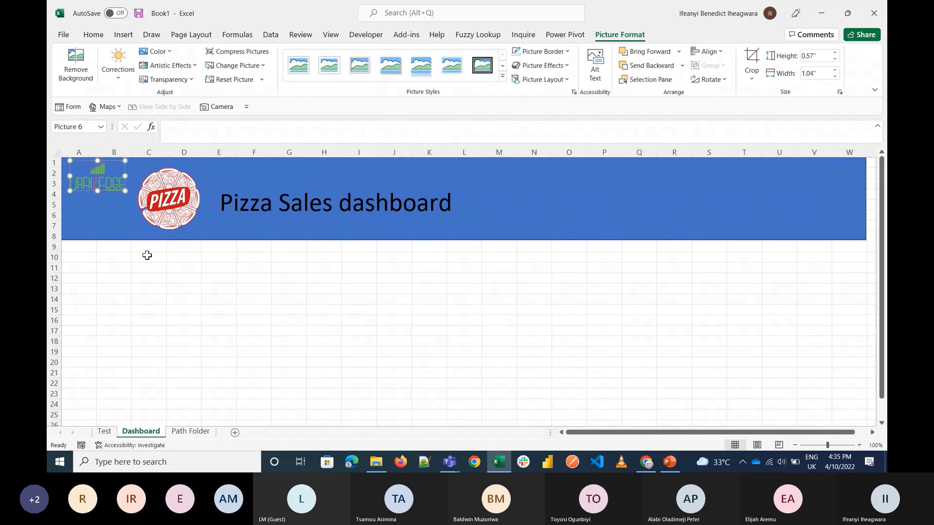
left_click(208, 372)
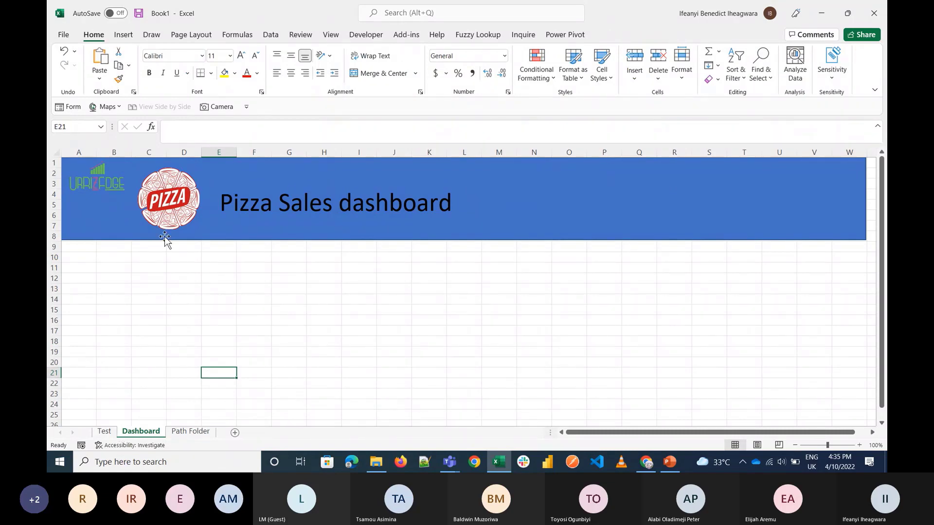
On the Test sheet, replace Count of Pizza Sold with the sum of Sales in the PivotTable values
left_click(111, 432)
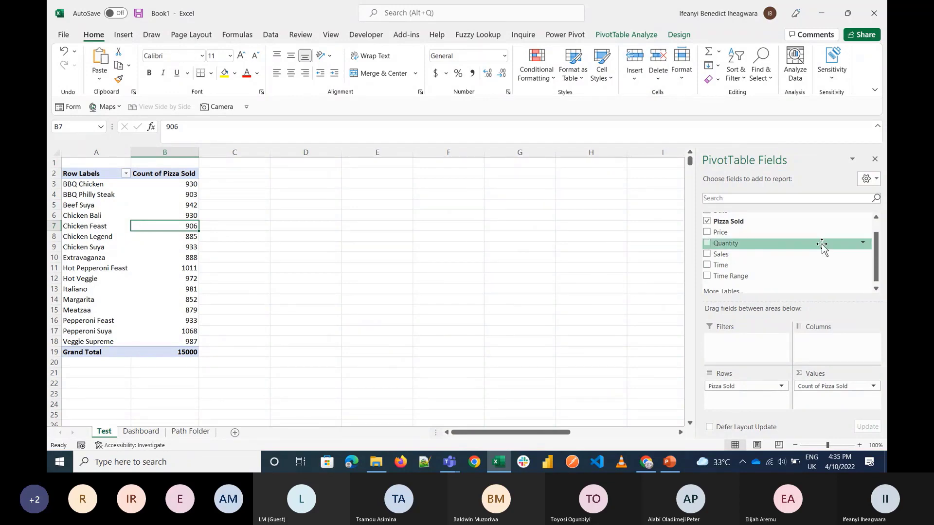
left_click_drag(837, 385, 600, 316)
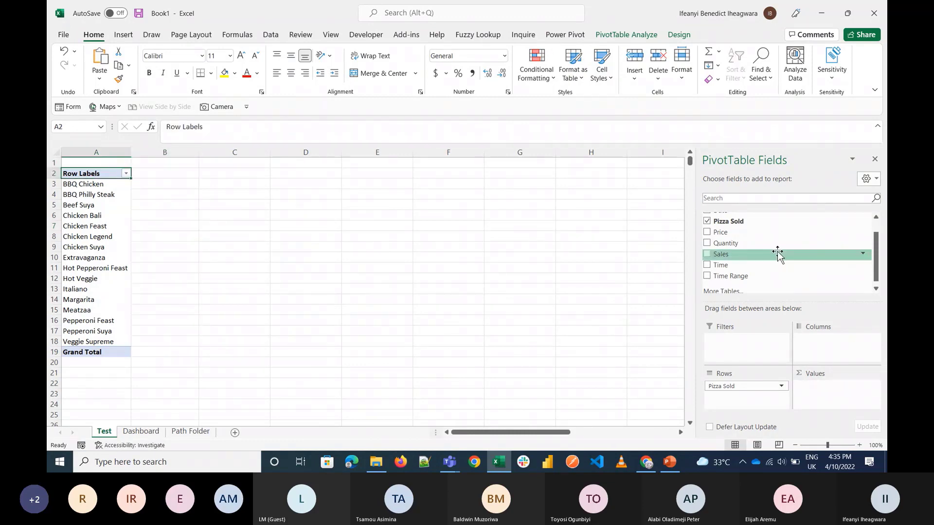
left_click_drag(775, 252, 819, 387)
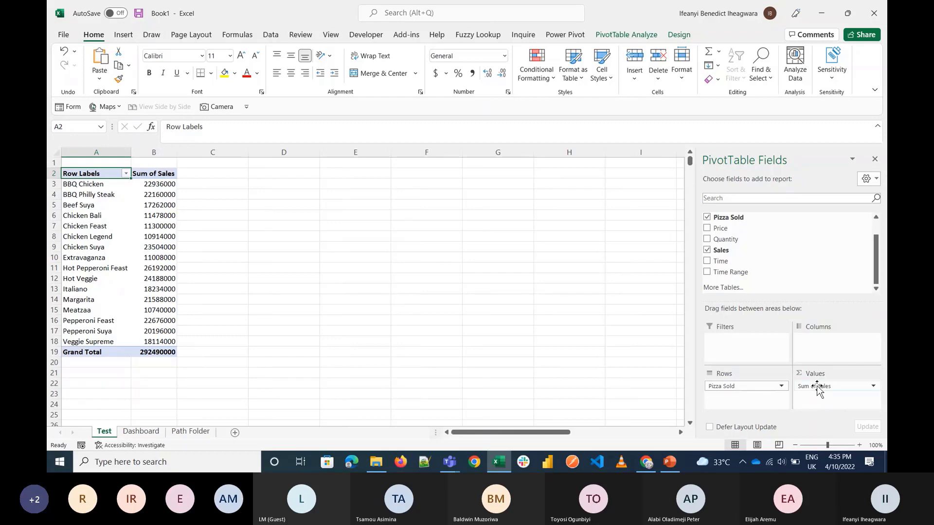
left_click(132, 246)
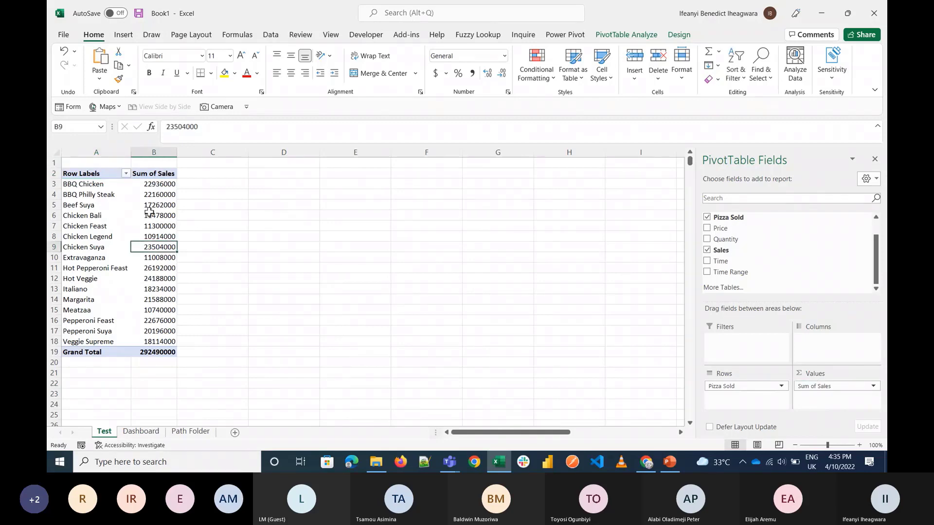
Shorten the custom name of the PivotTable's Sum of Sales value field to Sales
double_click(151, 173)
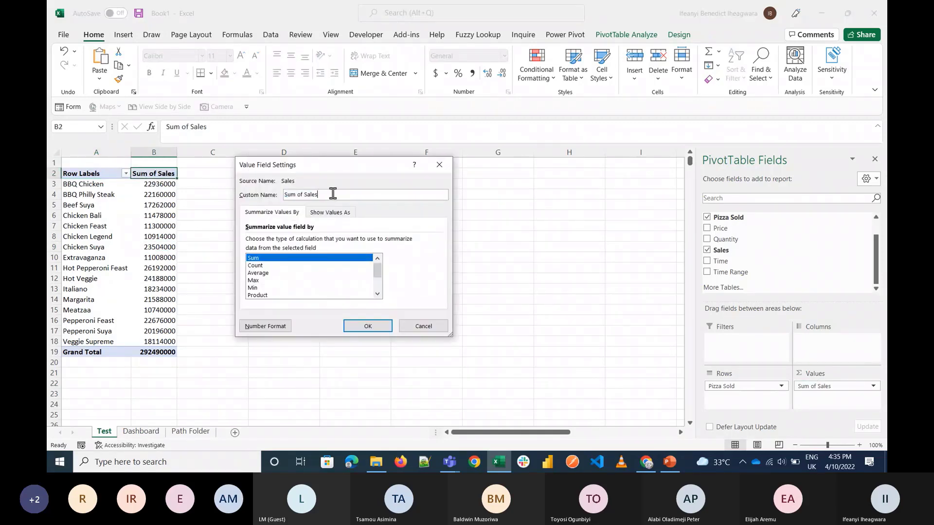
left_click(333, 194)
key("Left")
key("Left")
key("Left")
key("Left")
key("Left")
key("BackSpace")
key("BackSpace")
key("BackSpace")
key("BackSpace")
key("BackSpace")
key("BackSpace")
key("BackSpace")
Format the Sales values as Currency with the $ symbol, 2 decimal places and negatives shown as -$1,234.10
left_click(261, 327)
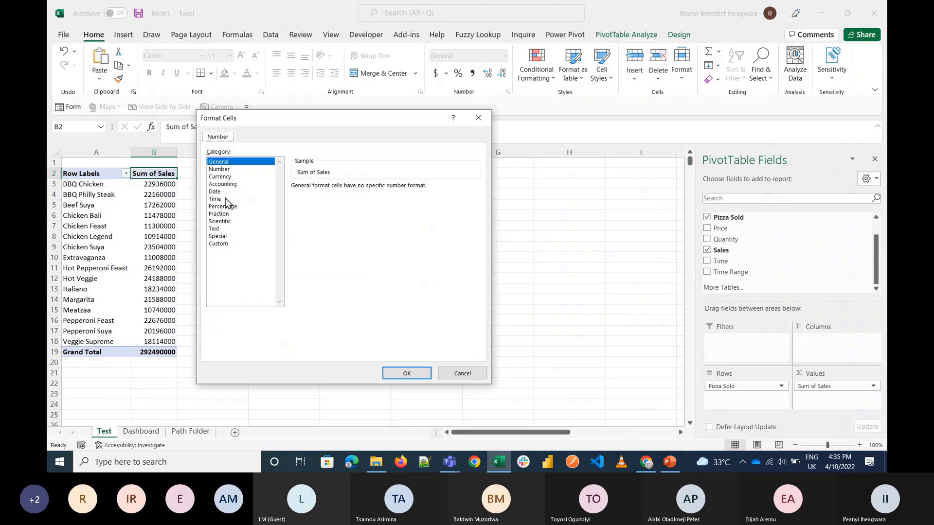
left_click(223, 183)
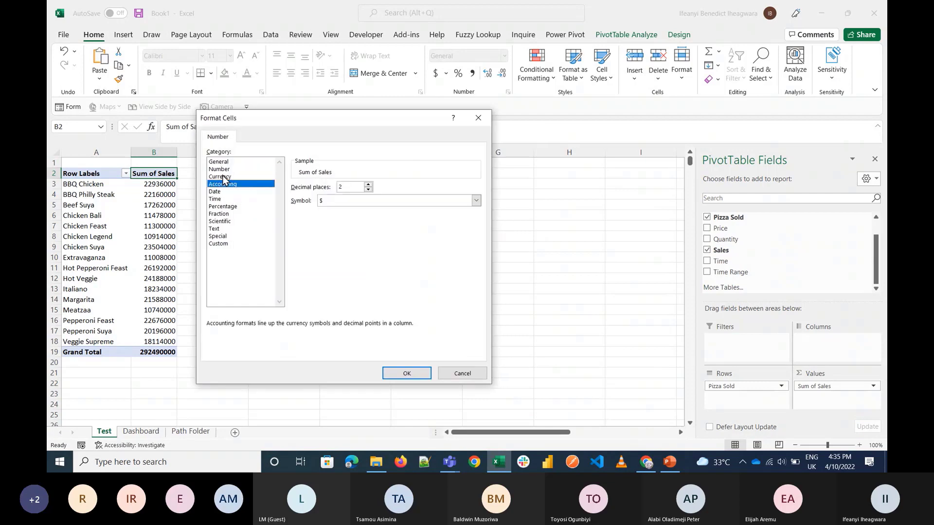
left_click(222, 177)
left_click(355, 200)
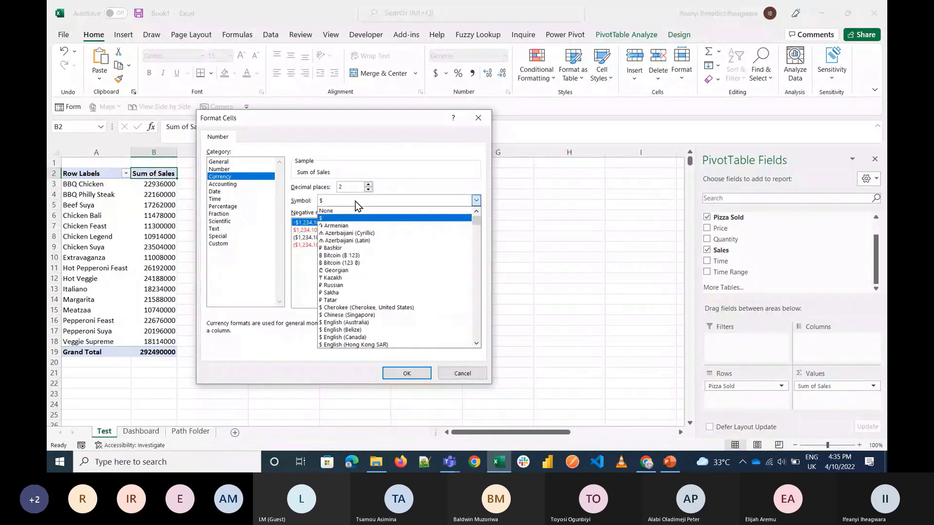
scroll(356, 276, "down", 1)
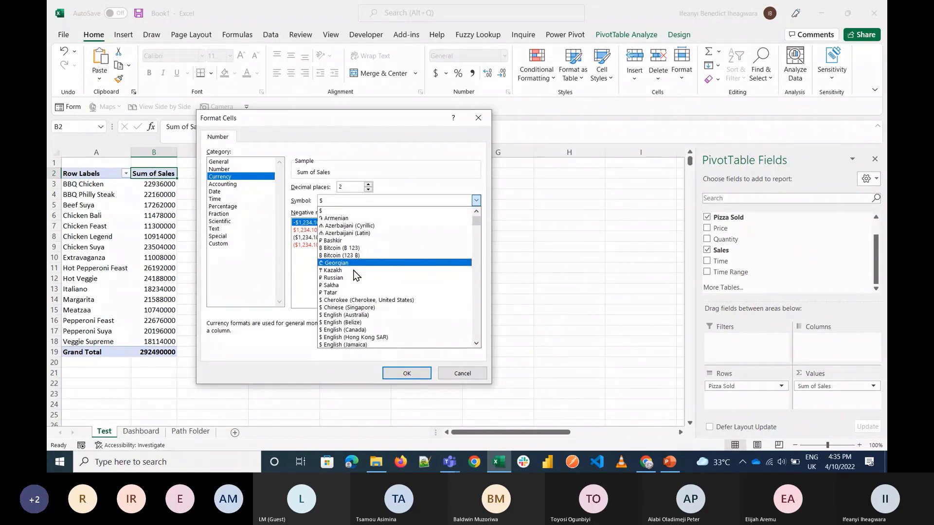
scroll(358, 282, "down", 1)
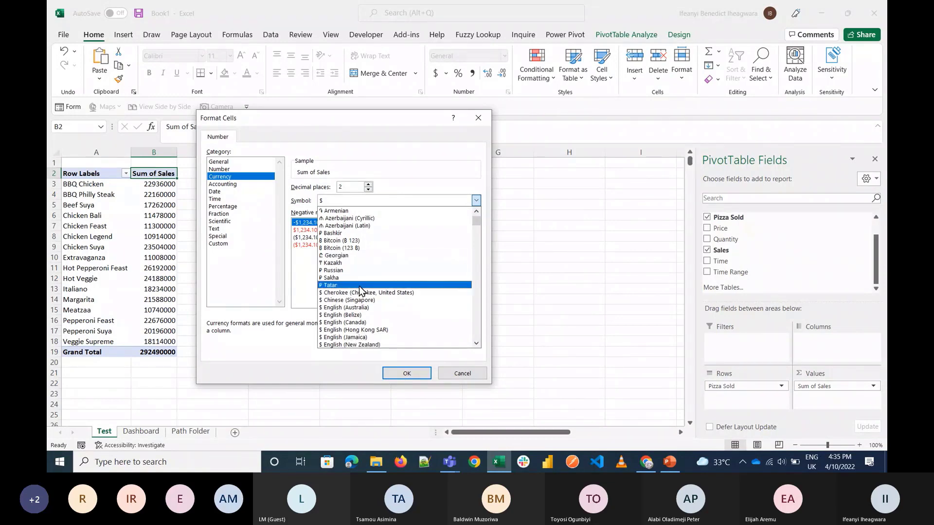
left_click(305, 230)
left_click(306, 230)
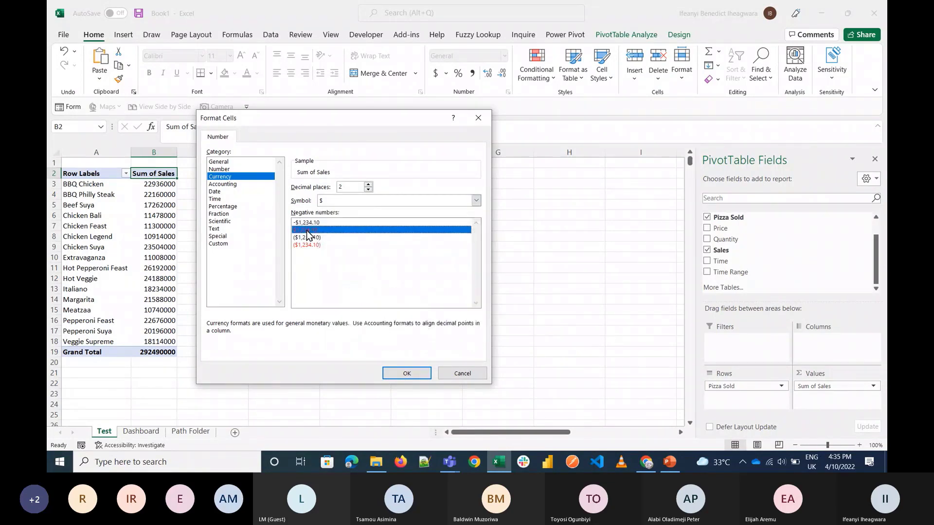
left_click(321, 222)
left_click(407, 372)
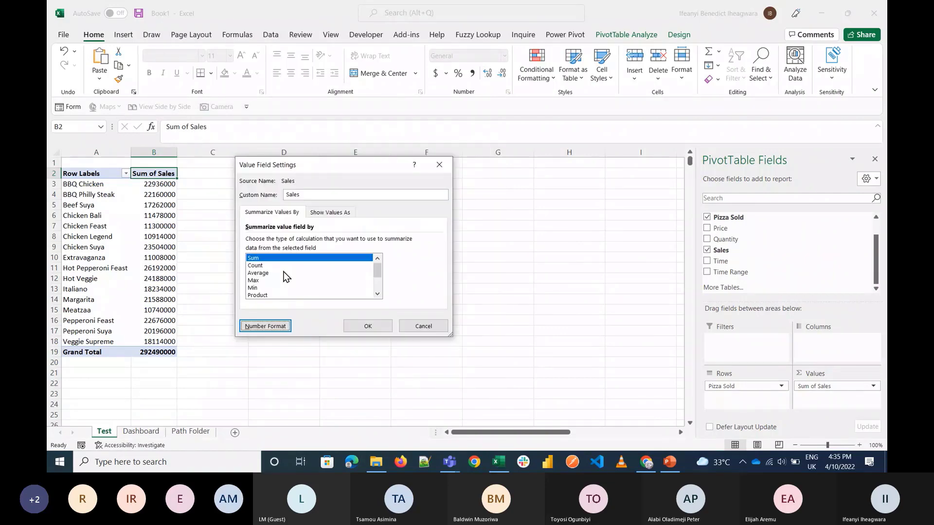
left_click(366, 325)
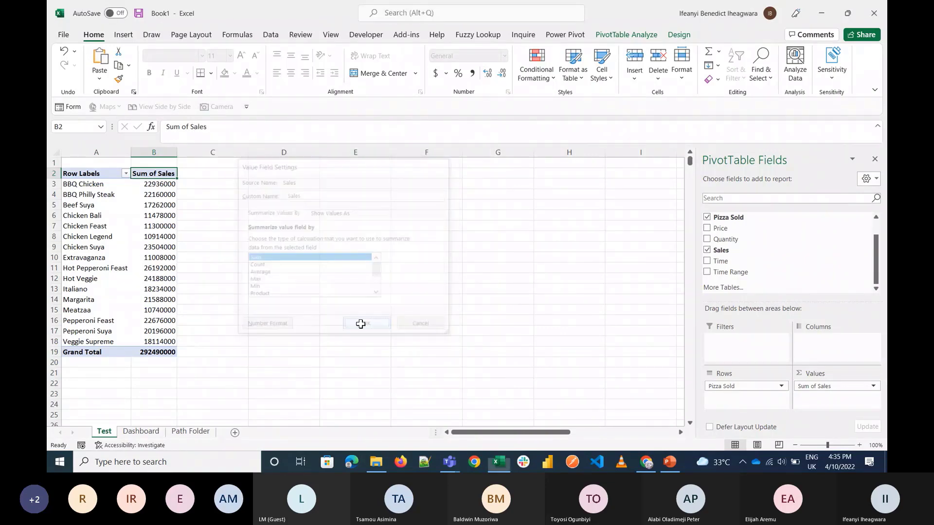
Insert a Clustered Bar chart of Sales by Pizza Sold from the PivotTable
left_click(144, 237)
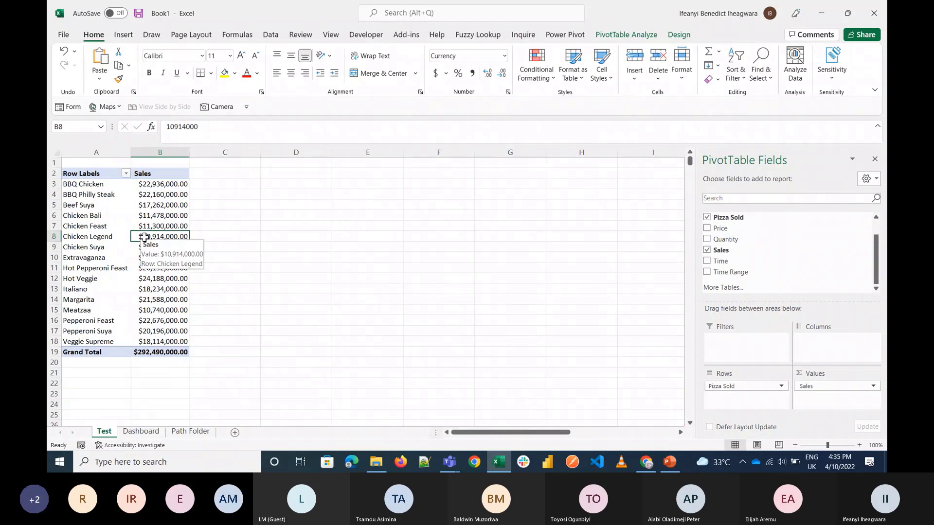
left_click(123, 35)
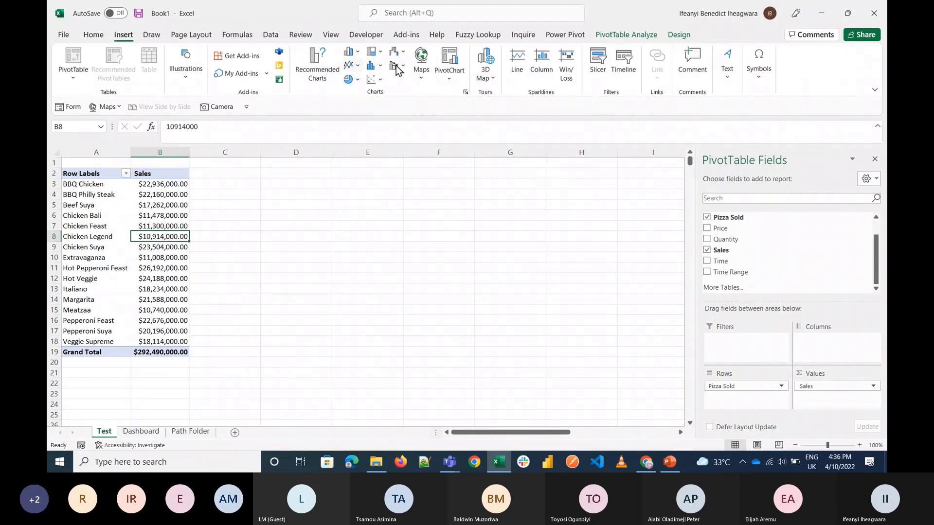
left_click(322, 68)
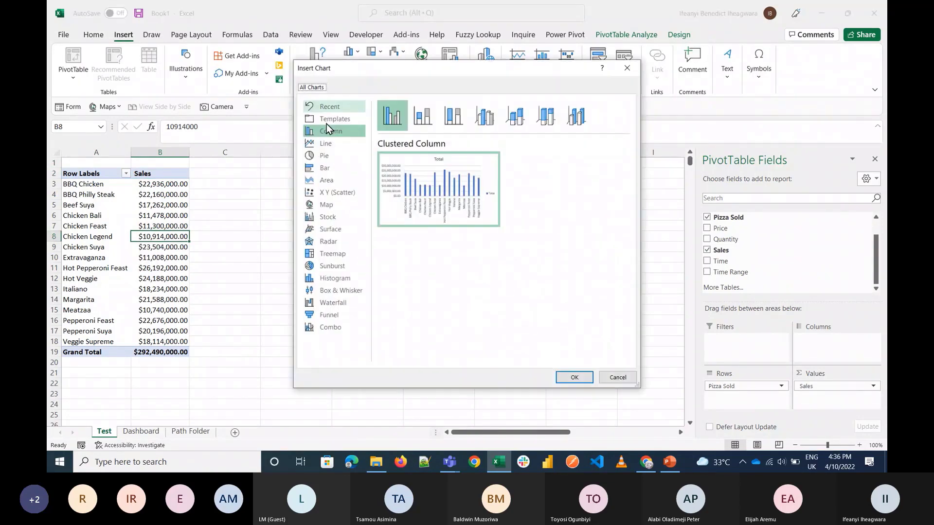
left_click(333, 178)
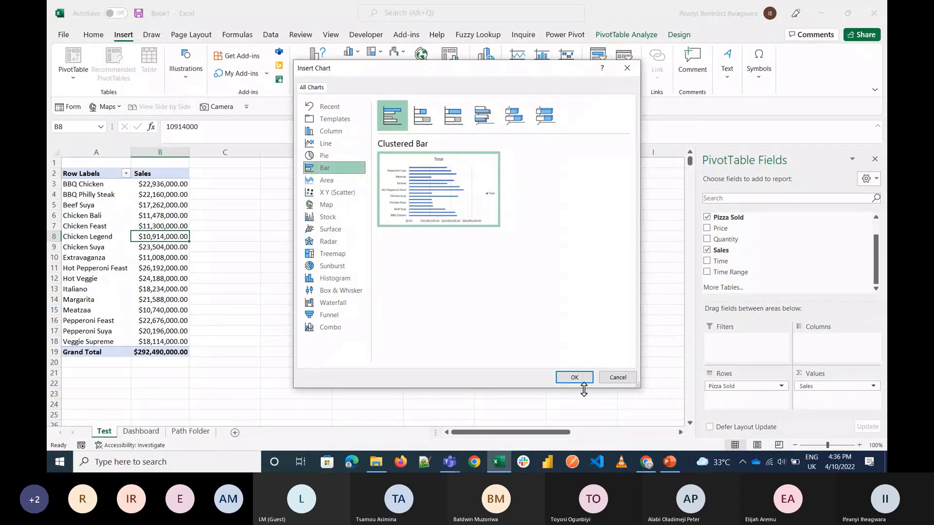
left_click(574, 377)
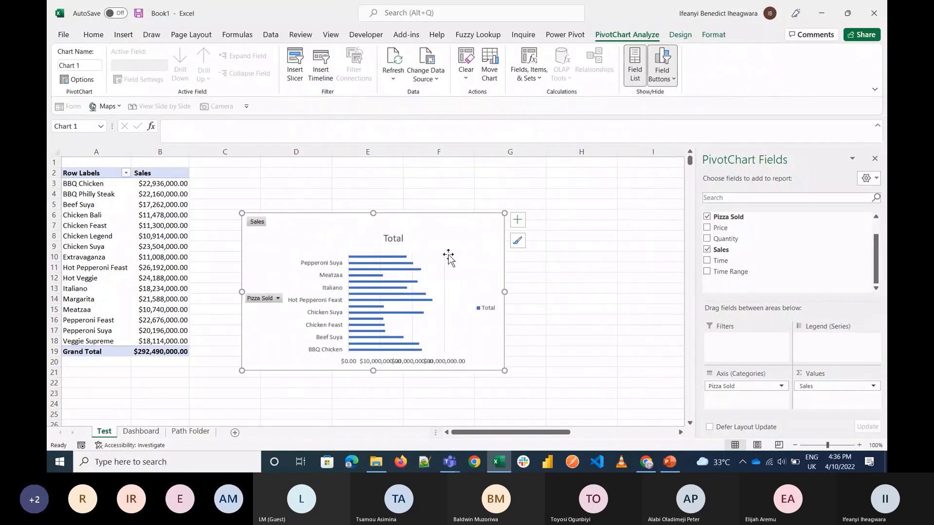
Hide all field buttons on the bar chart and replace its title with Pizza Sales
right_click(257, 224)
left_click(310, 346)
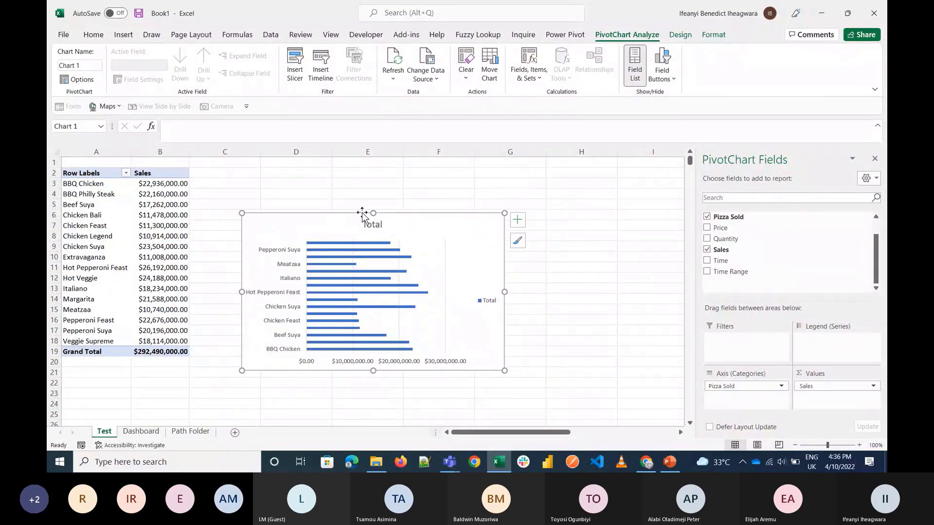
left_click(373, 224)
double_click(374, 224)
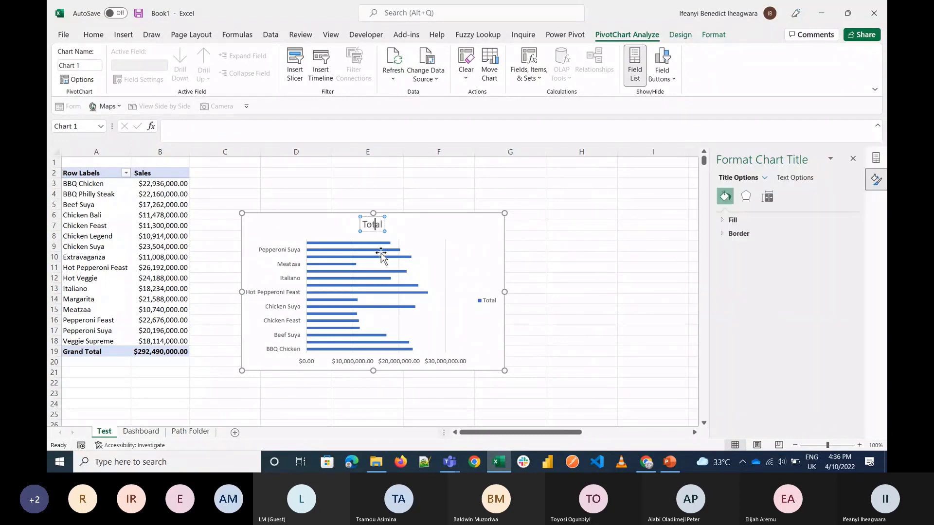
key("BackSpace")
key("BackSpace")
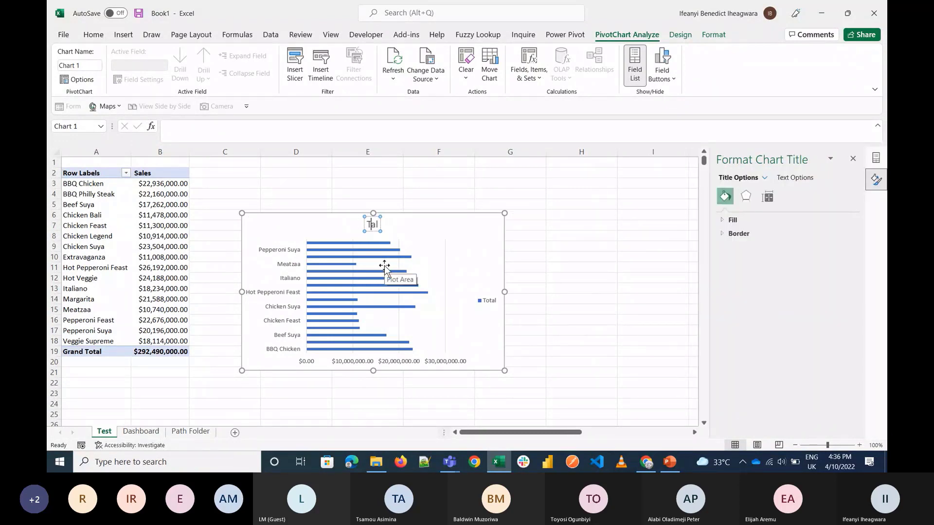
key("BackSpace")
type("Pizza Sales")
key("Delete")
key("Delete")
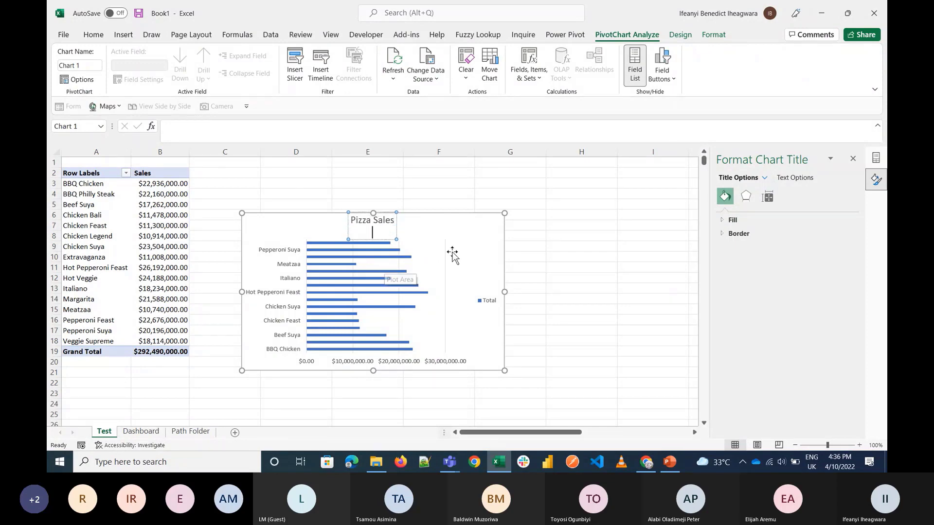
Remove the legend and the gridlines from the Pizza Sales chart
left_click(486, 300)
key("Delete")
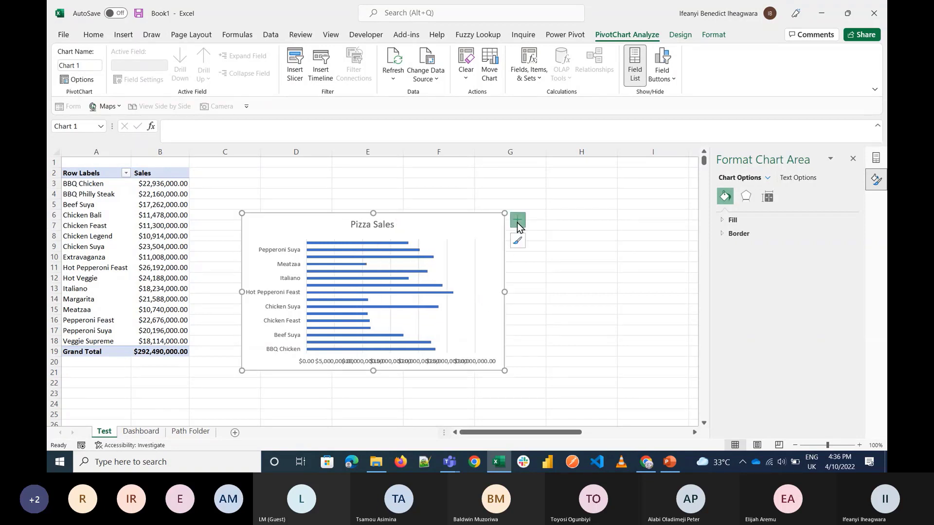
left_click(518, 221)
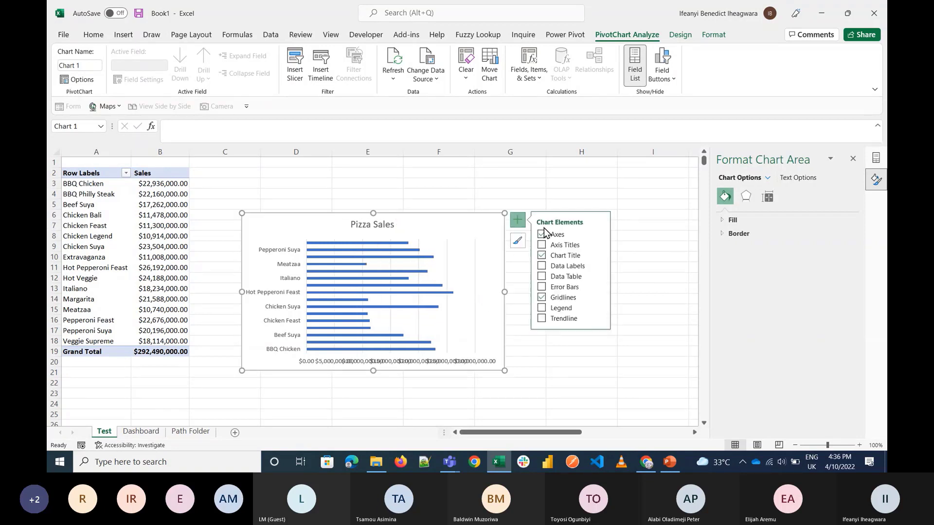
left_click(542, 297)
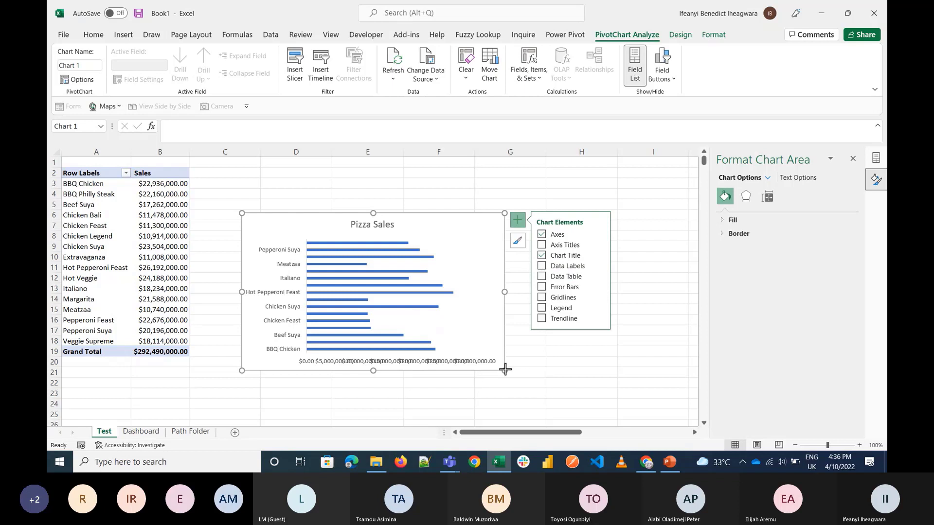
Widen the Pizza Sales chart to about the right edge of column H
left_click_drag(504, 371, 613, 369)
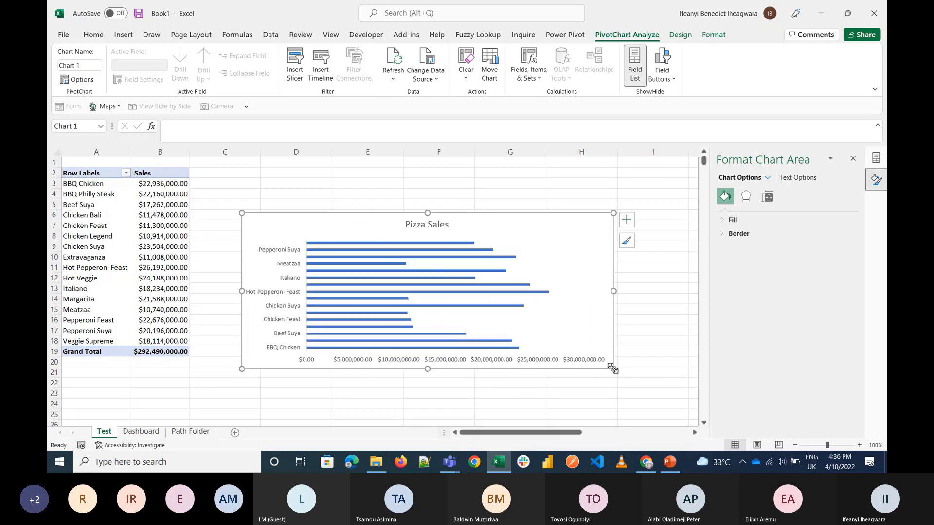
left_click(579, 361)
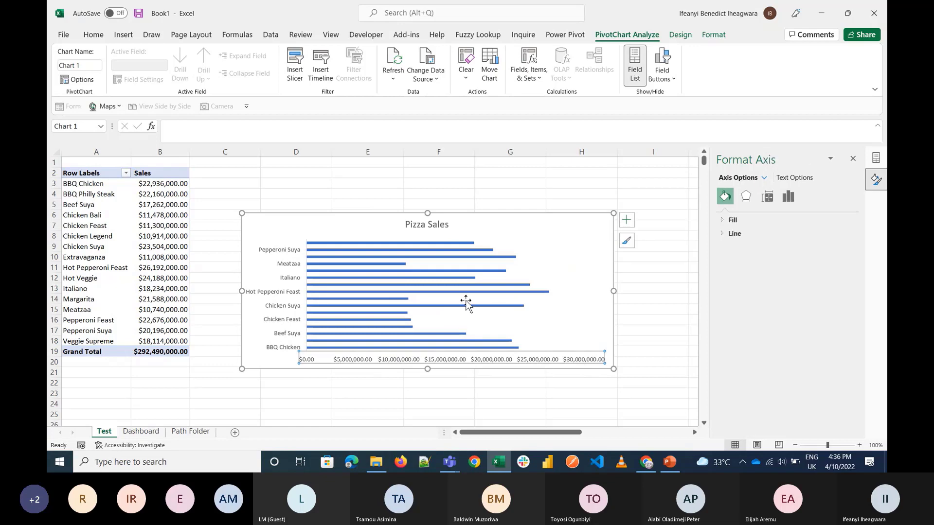
left_click(574, 224)
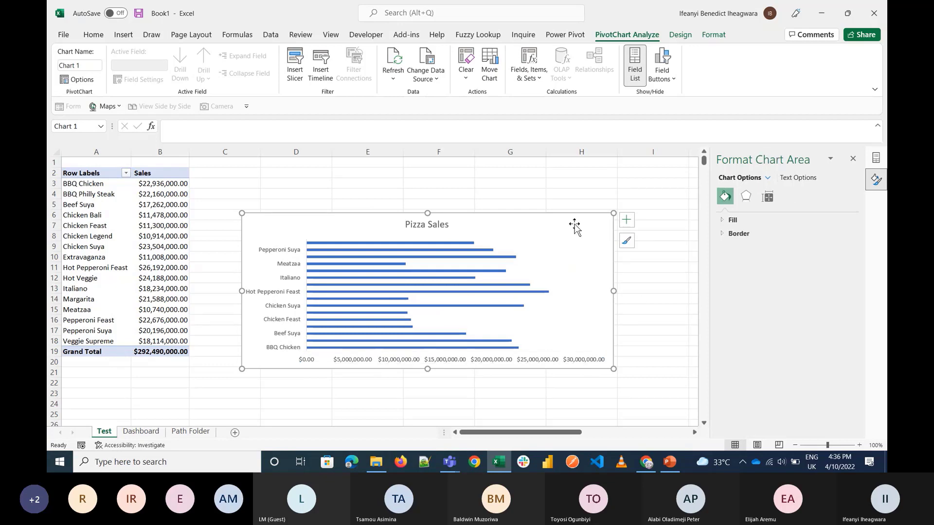
Move the Pizza Sales chart from the Test sheet to cell F15 of the Dashboard sheet and close the formatting pane
key("Delete")
left_click(141, 432)
left_click(258, 311)
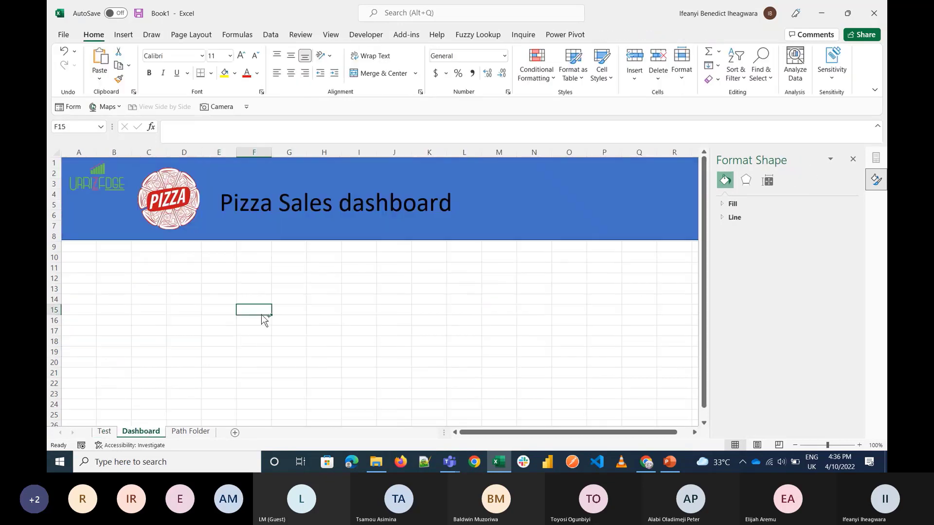
key("ctrl+v")
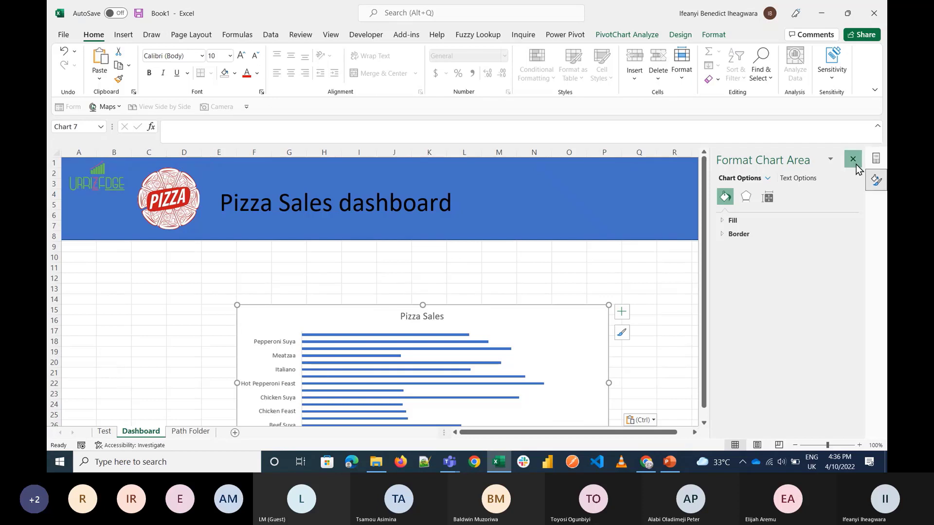
left_click(875, 158)
left_click(875, 163)
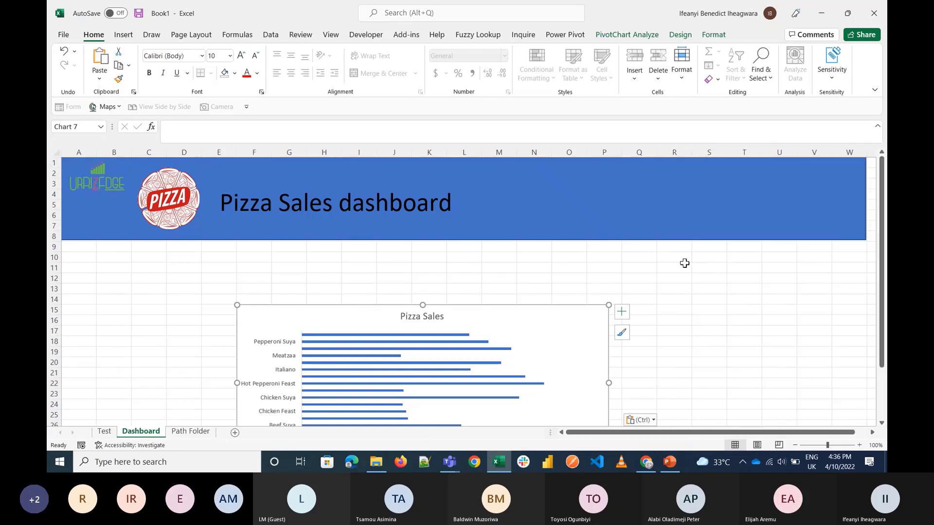
Move the chart up beside the dashboard title and resize it to about 5.79" wide by 3.38" high
left_click_drag(582, 317, 794, 216)
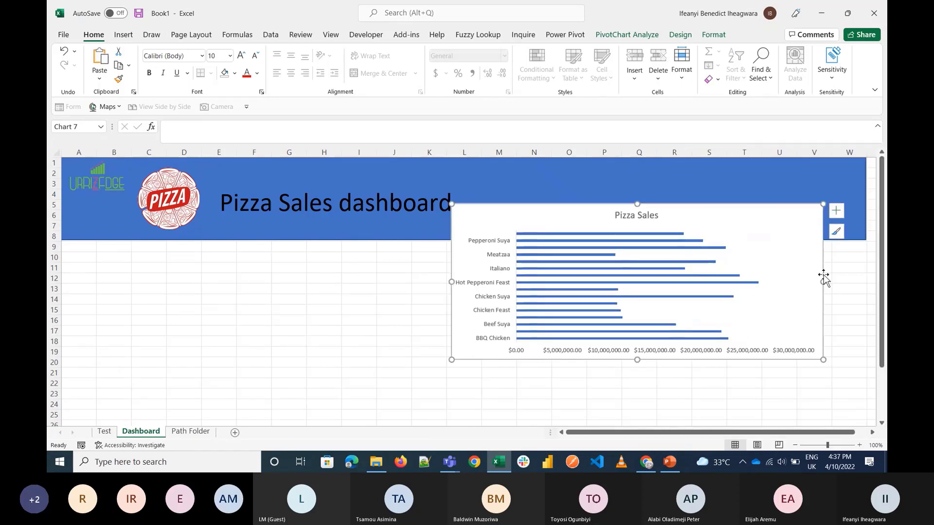
left_click_drag(823, 281, 737, 298)
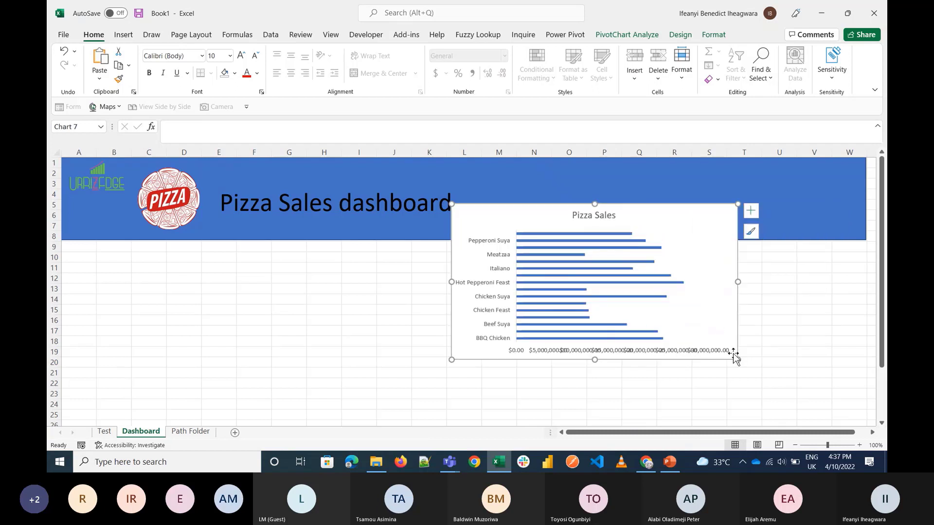
left_click_drag(737, 360, 755, 381)
Set the Pizza Sales chart area's shape fill to No Fill
left_click(679, 35)
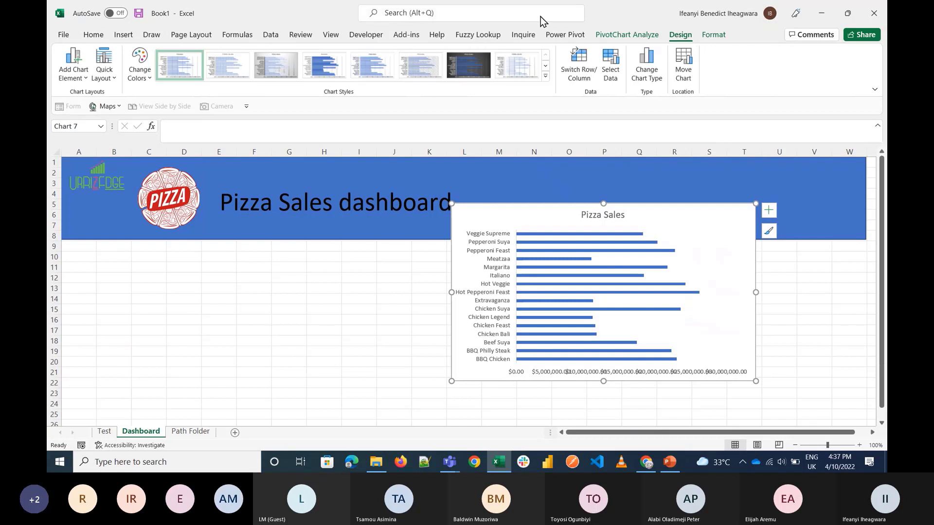
left_click(714, 35)
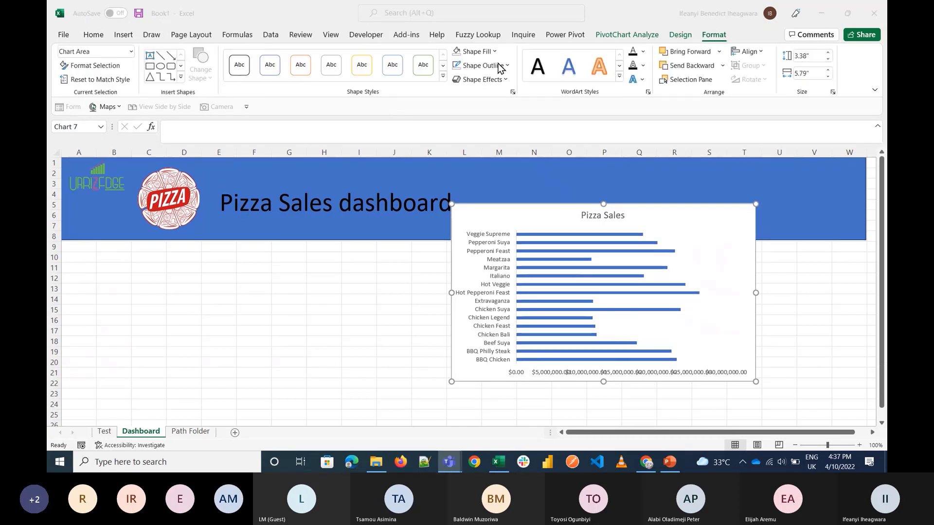
left_click(493, 52)
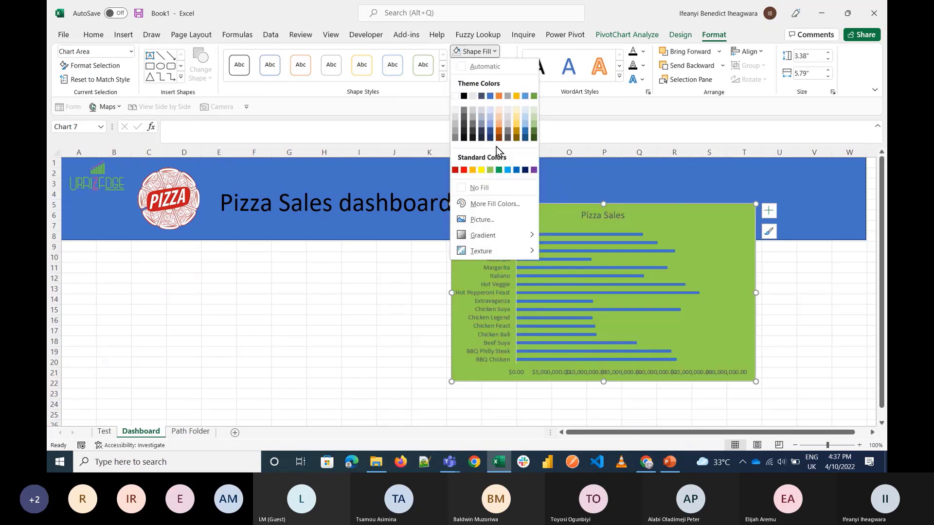
left_click(482, 188)
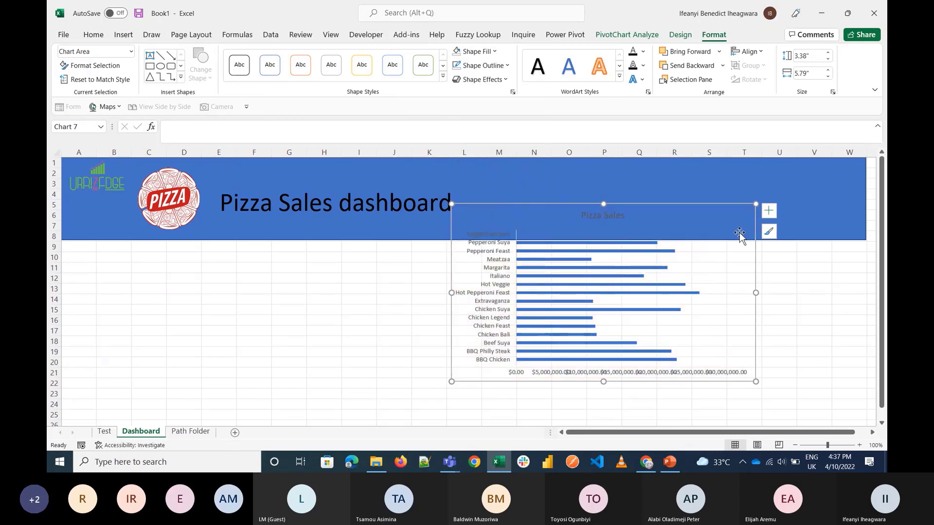
Hide the cell gridlines on the Dashboard sheet
left_click(279, 331)
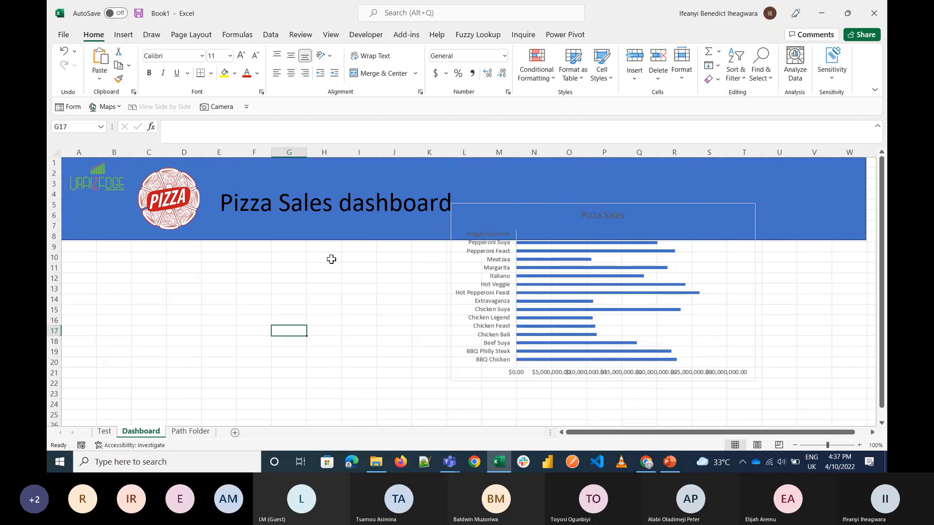
left_click(330, 34)
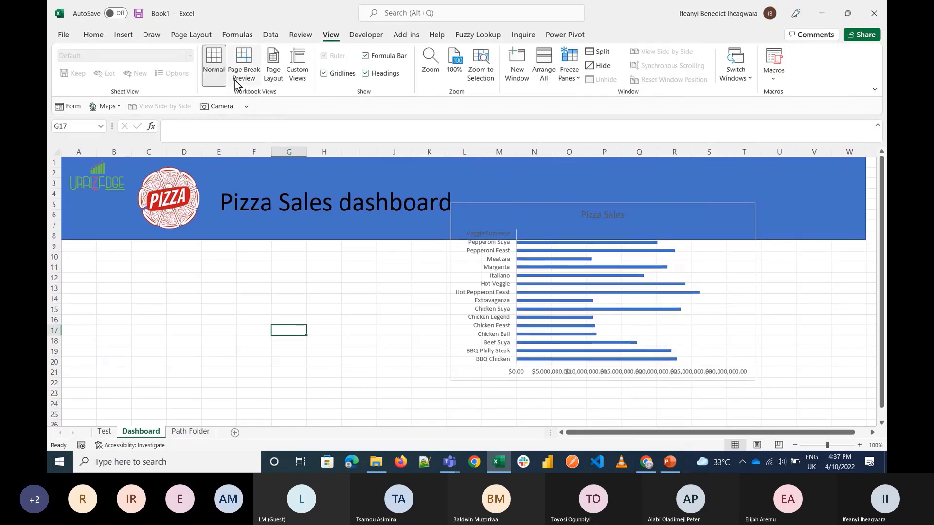
left_click(324, 73)
Resize the Pizza Sales chart to about 4" wide by 3.61" high and give it an outer shadow offset to the right
left_click(732, 282)
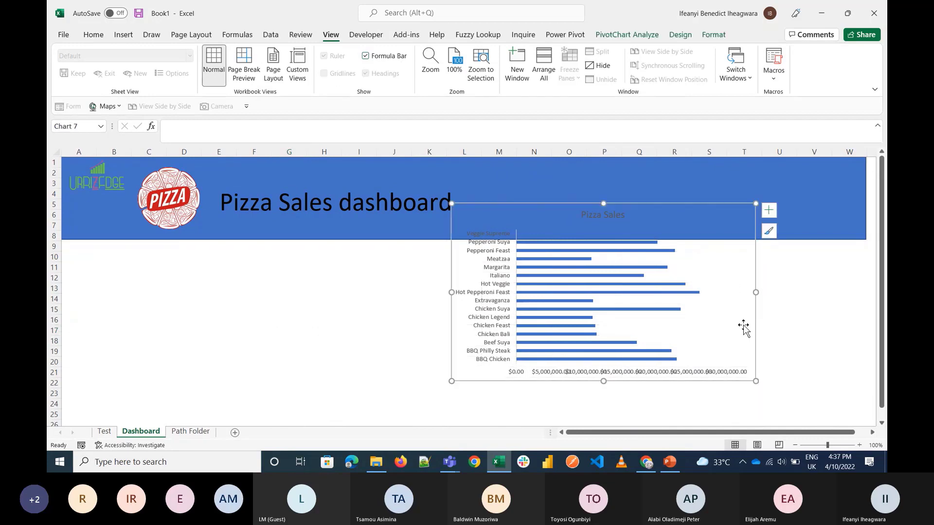
left_click_drag(752, 380, 662, 392)
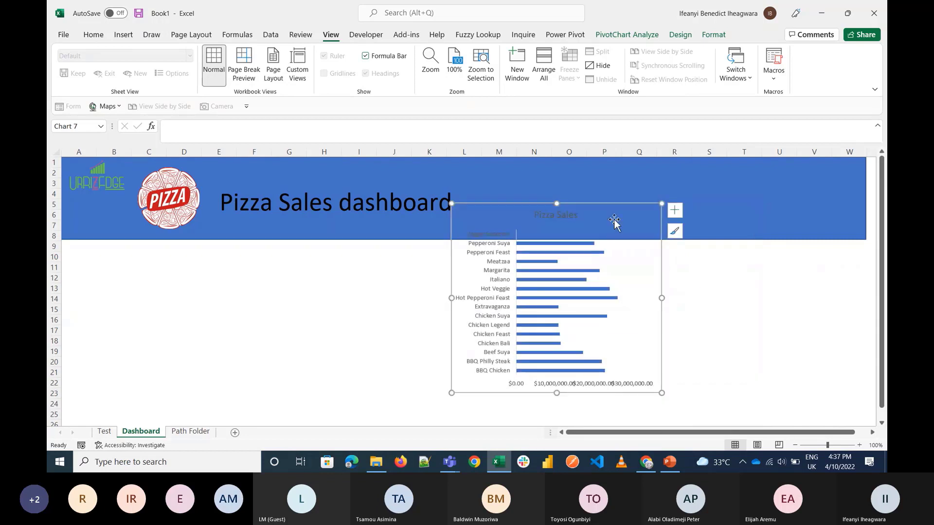
left_click(713, 34)
left_click(482, 65)
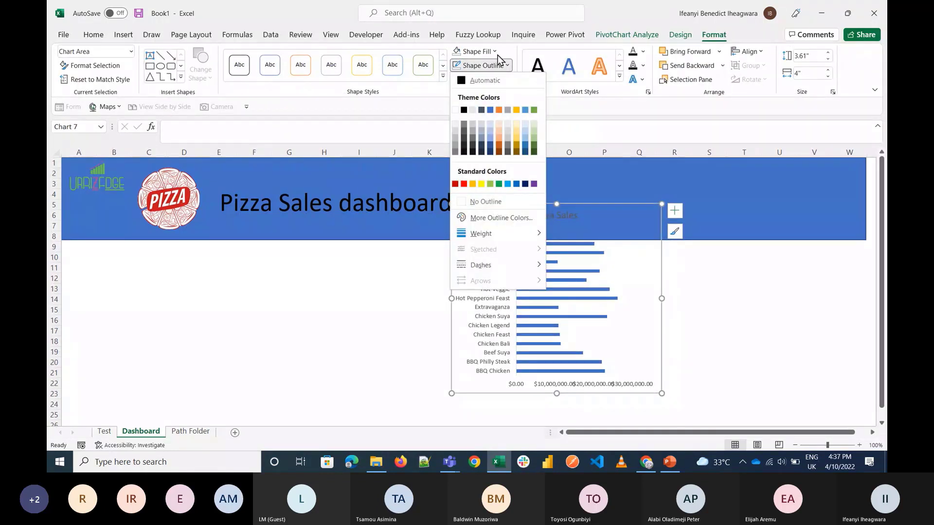
left_click(486, 65)
left_click(481, 80)
mouse_move(491, 127)
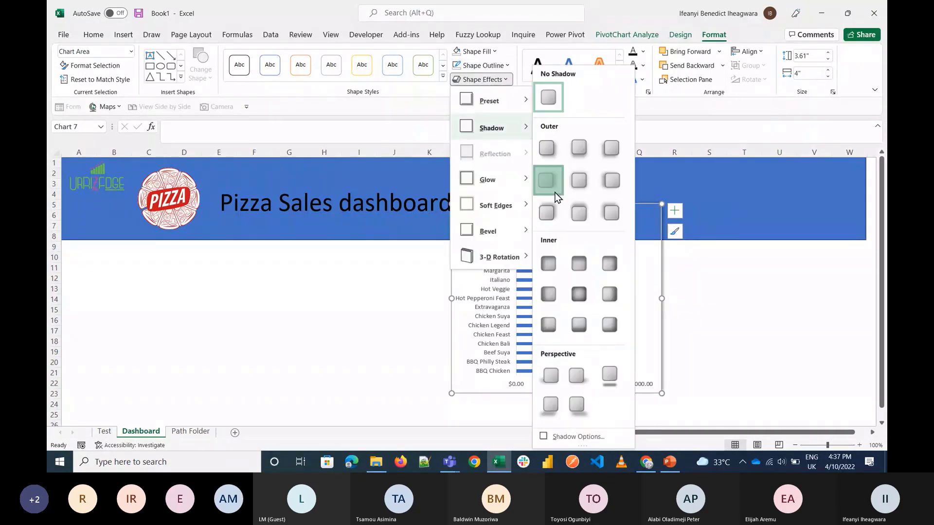
left_click(554, 193)
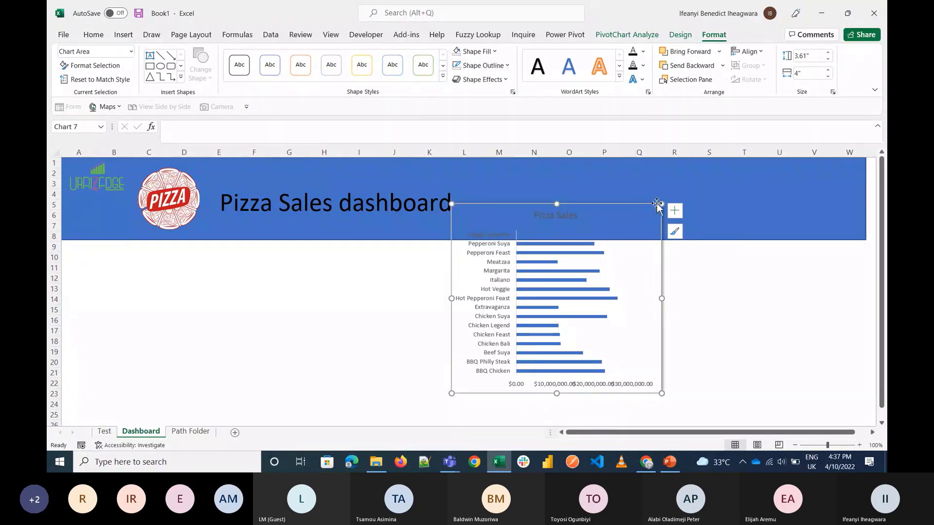
Place the chart below the banner's right end, resized to about 2.86" wide by 3.75" high
left_click_drag(662, 204, 849, 250)
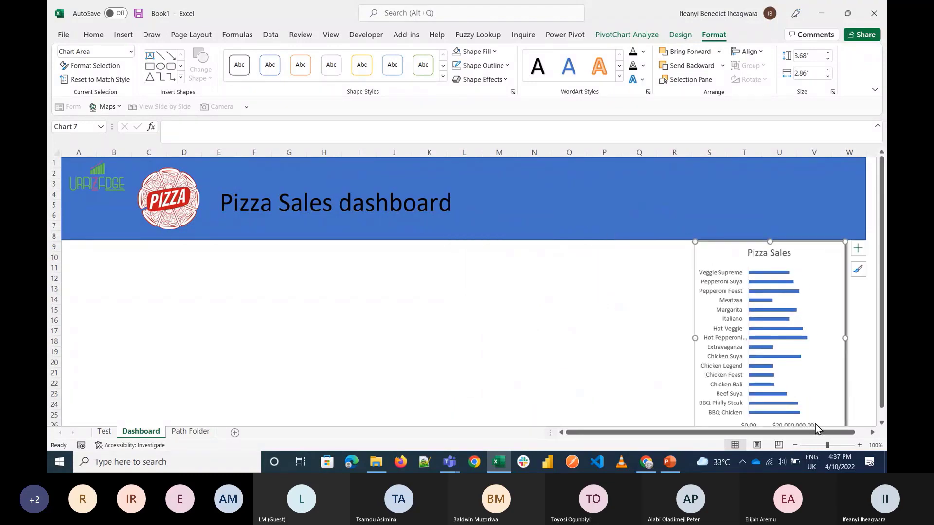
left_click(795, 445)
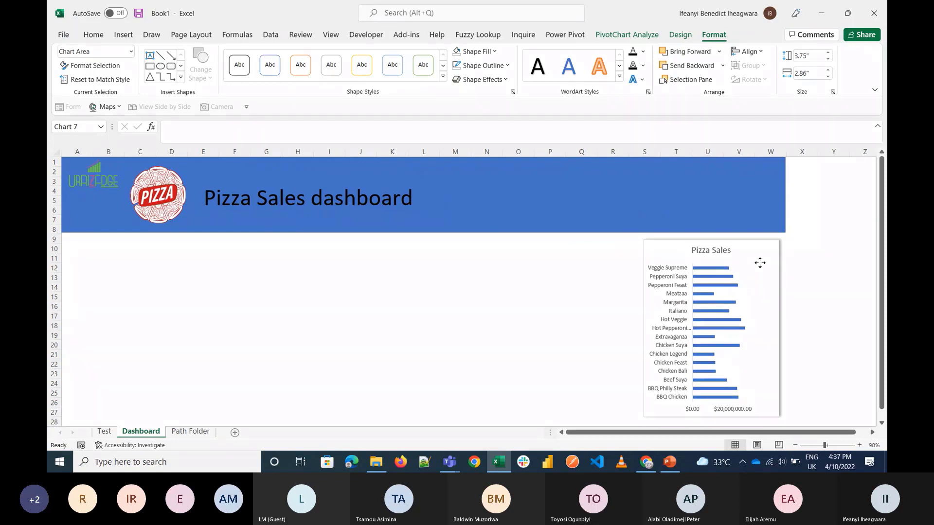
left_click_drag(759, 262, 763, 259)
left_click(511, 304)
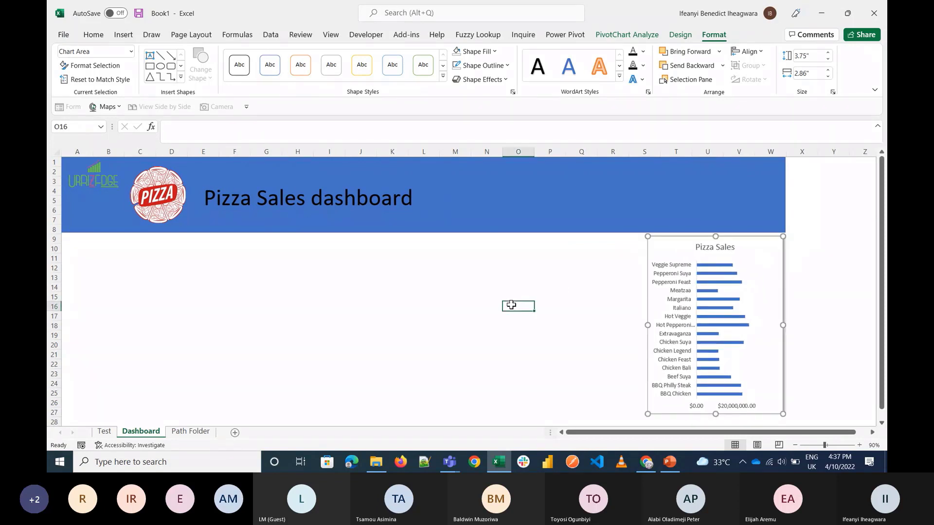
Insert Branch and Price slicers for the PivotTable on the Test sheet and delete the Price slicer
left_click(104, 432)
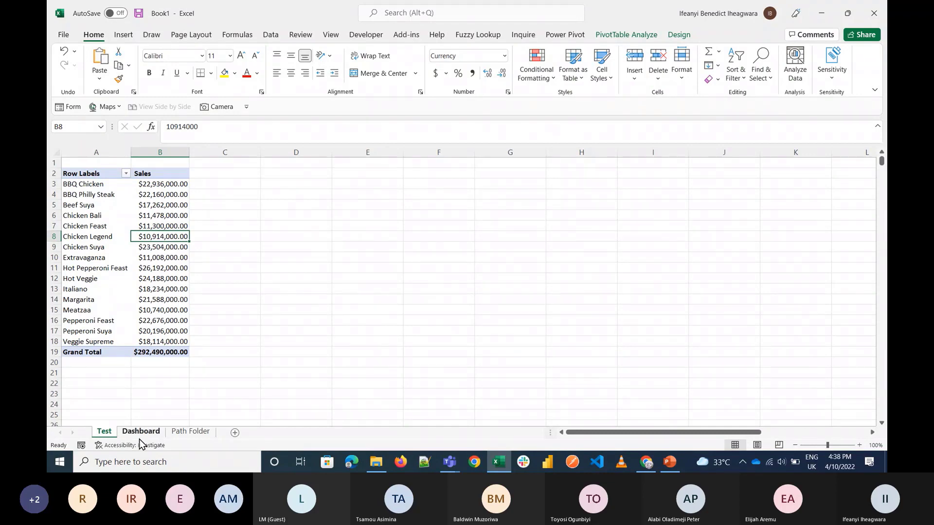
key("Down")
key("Down")
key("Down")
key("Down")
key("Down")
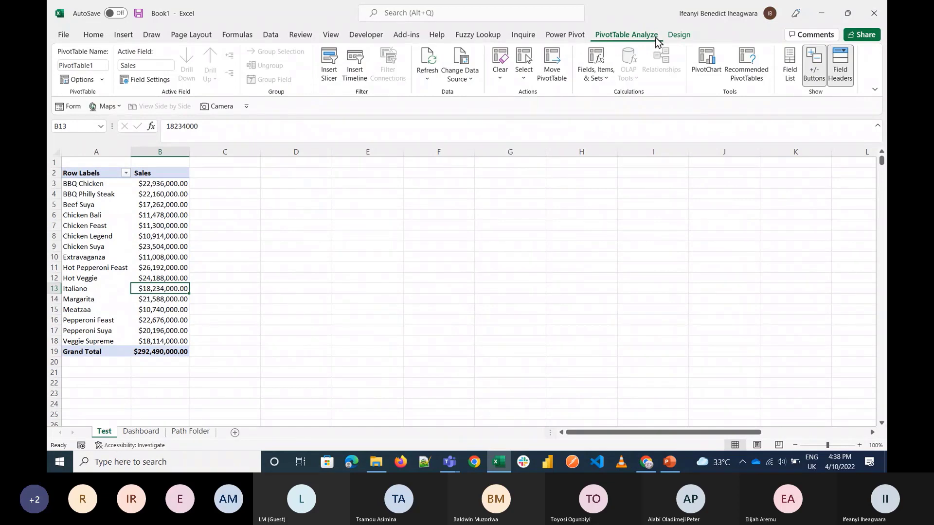
left_click(333, 66)
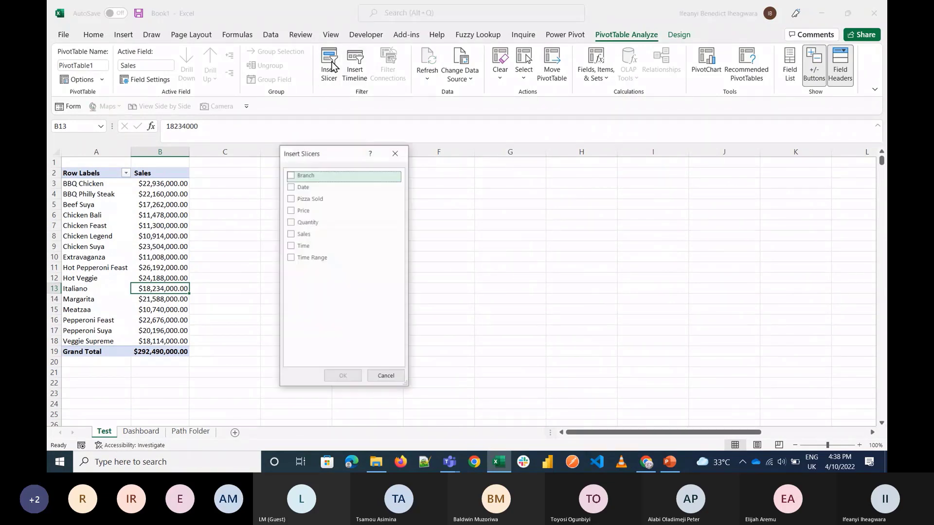
left_click(290, 175)
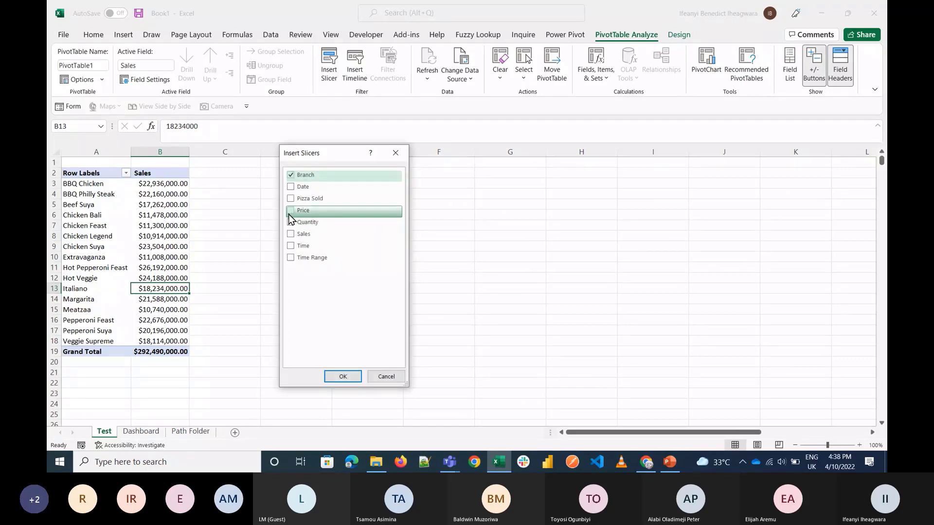
left_click(290, 212)
left_click(343, 377)
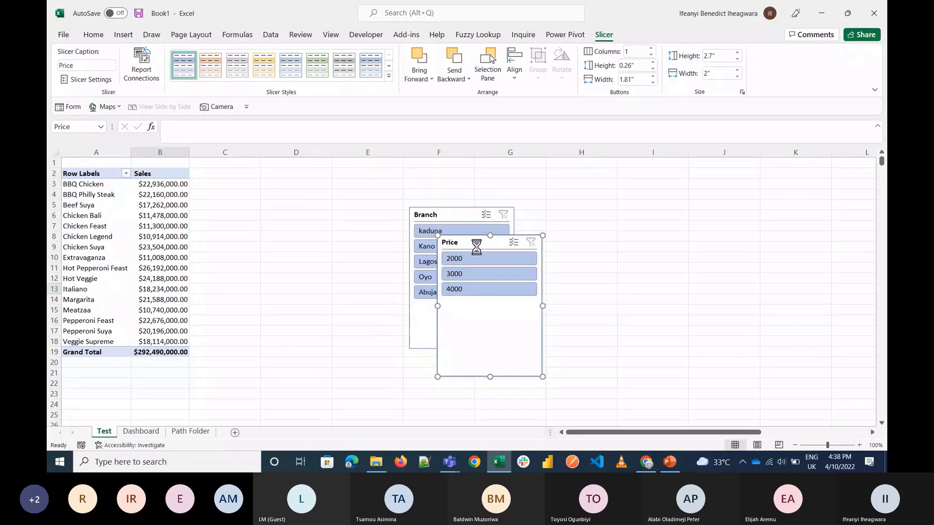
key("Delete")
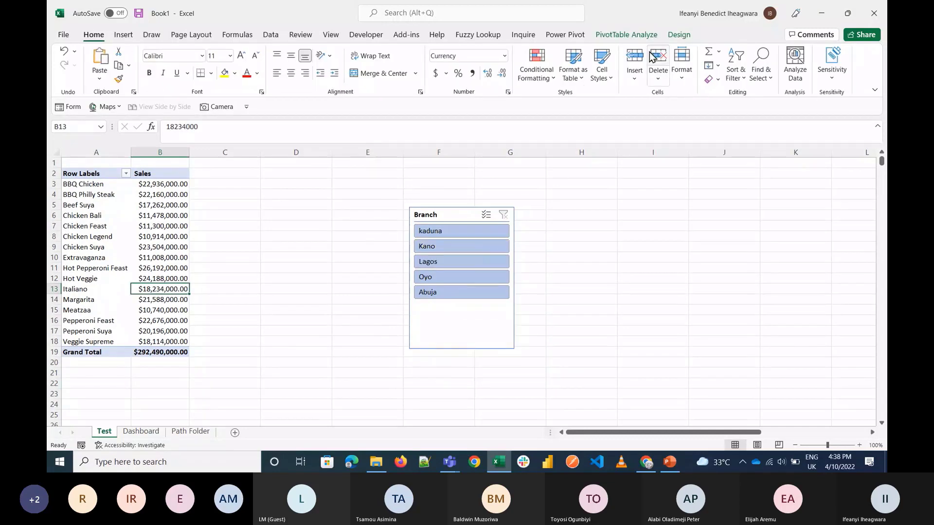
Insert a Pizza Sold slicer for the PivotTable on the Test sheet
left_click(632, 34)
left_click(326, 64)
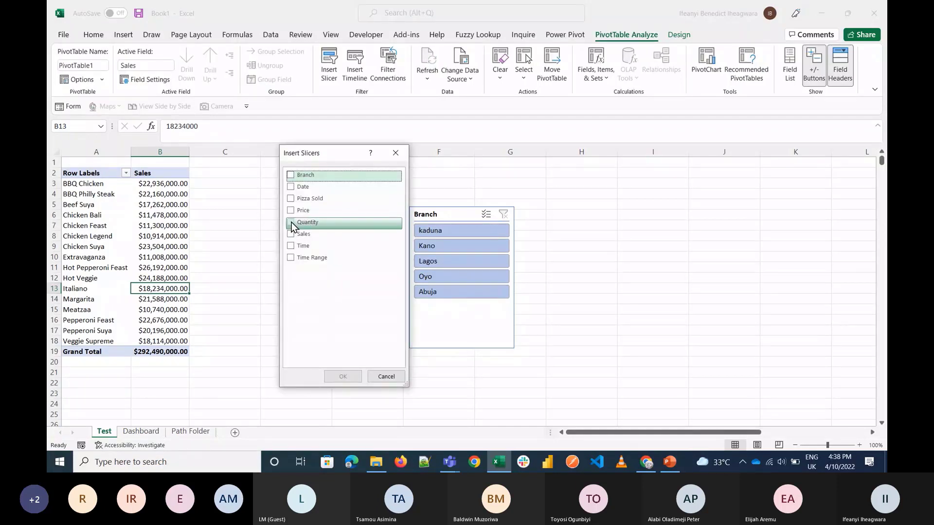
left_click(292, 202)
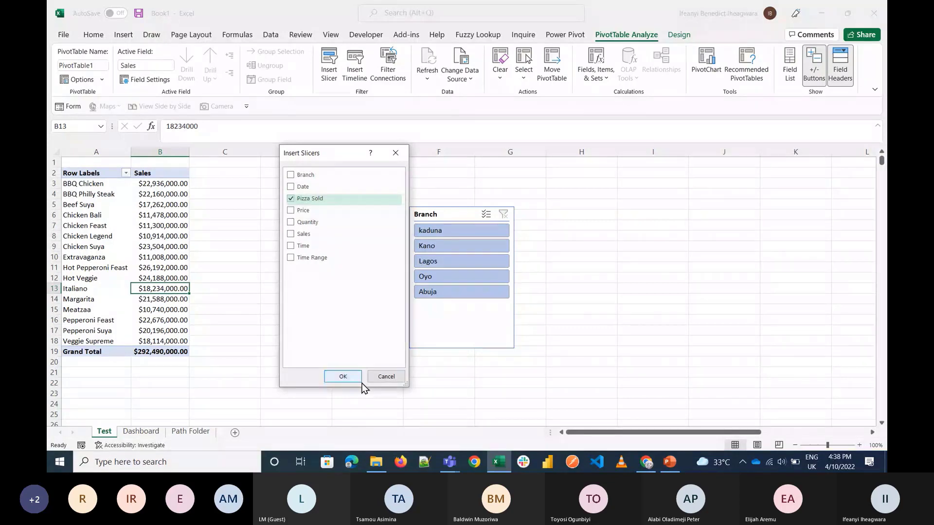
left_click(361, 381)
Move the Branch and Pizza Sold slicers from the Test sheet to the Dashboard sheet by cutting and pasting them at cell L14
key("Delete")
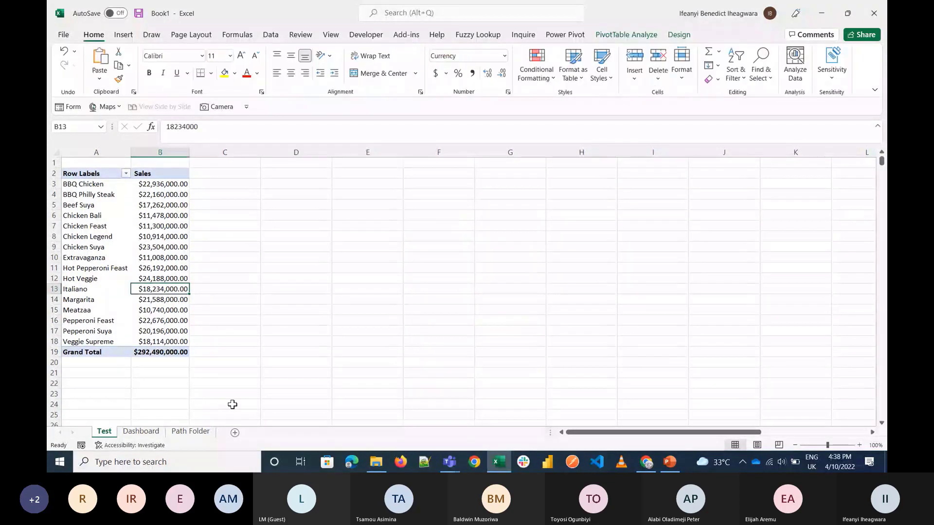
left_click(140, 431)
key("ctrl+v")
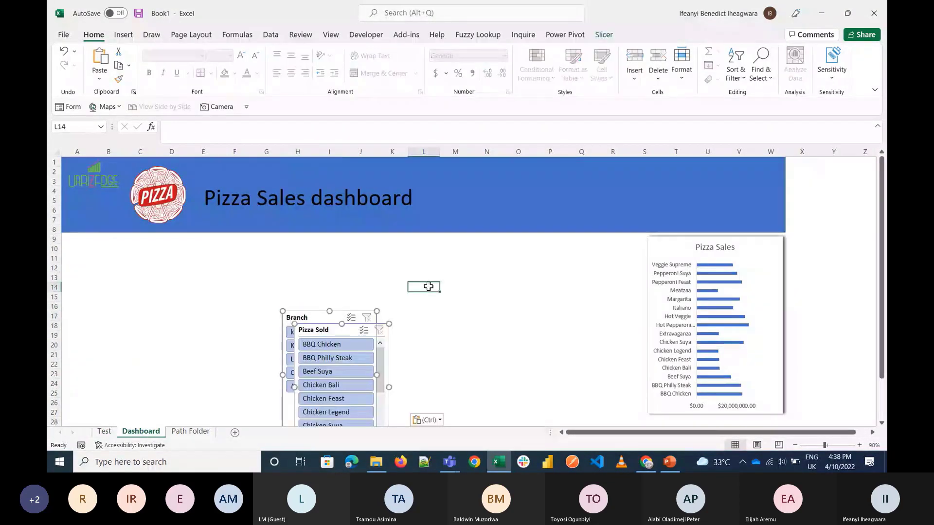
left_click(423, 287)
Set the Pizza Sold slicer to 2 columns, widen it to about 2.5" and place it below the banner's left end
left_click_drag(341, 333, 148, 263)
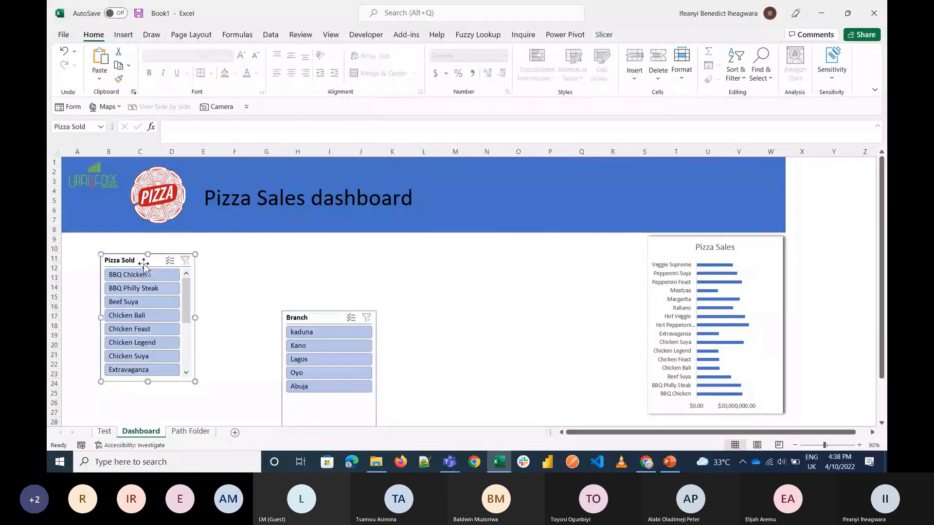
left_click(606, 35)
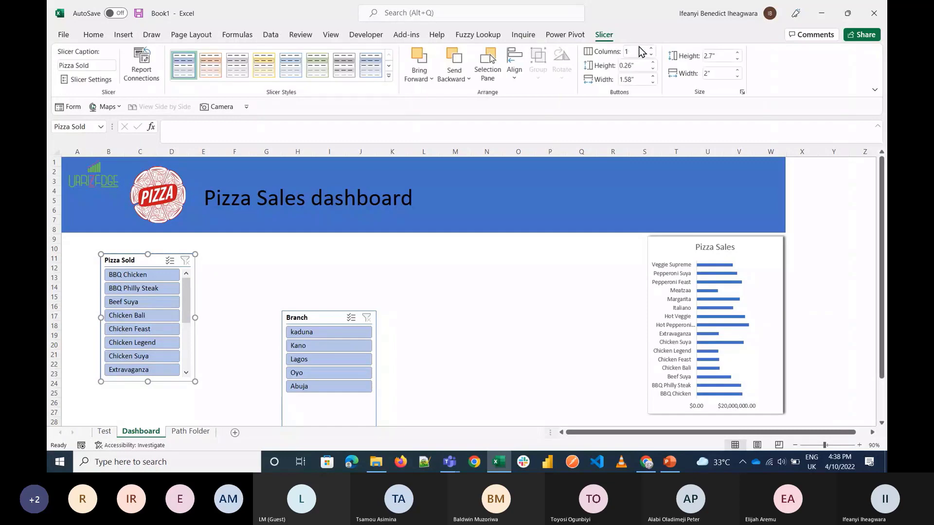
left_click(650, 49)
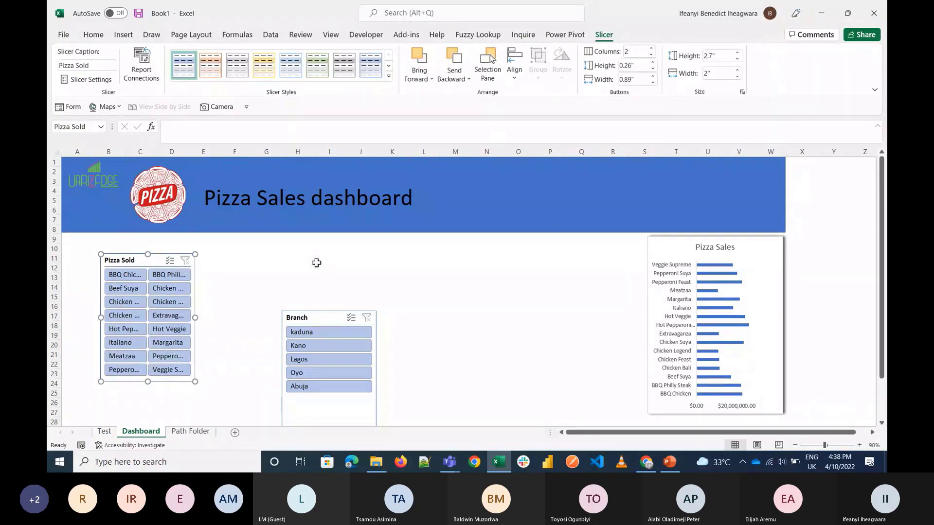
left_click_drag(195, 317, 219, 317)
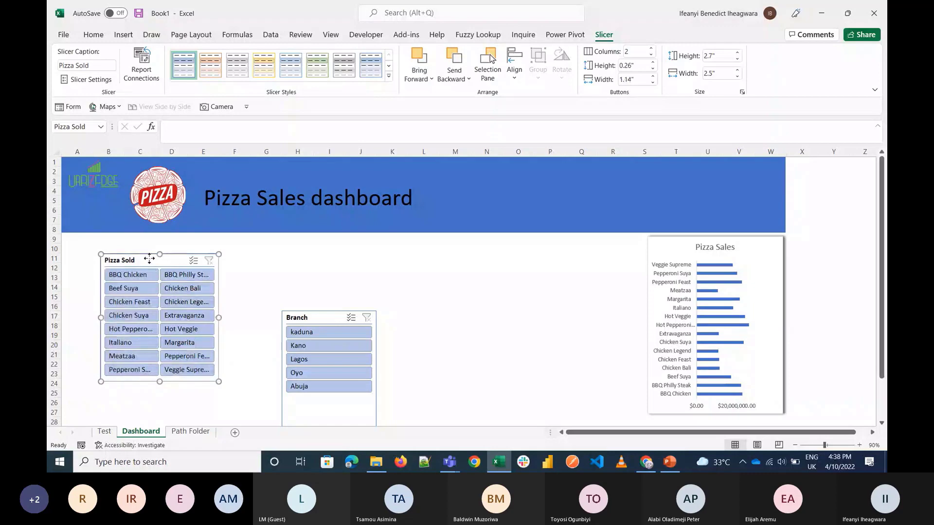
left_click_drag(149, 258, 110, 238)
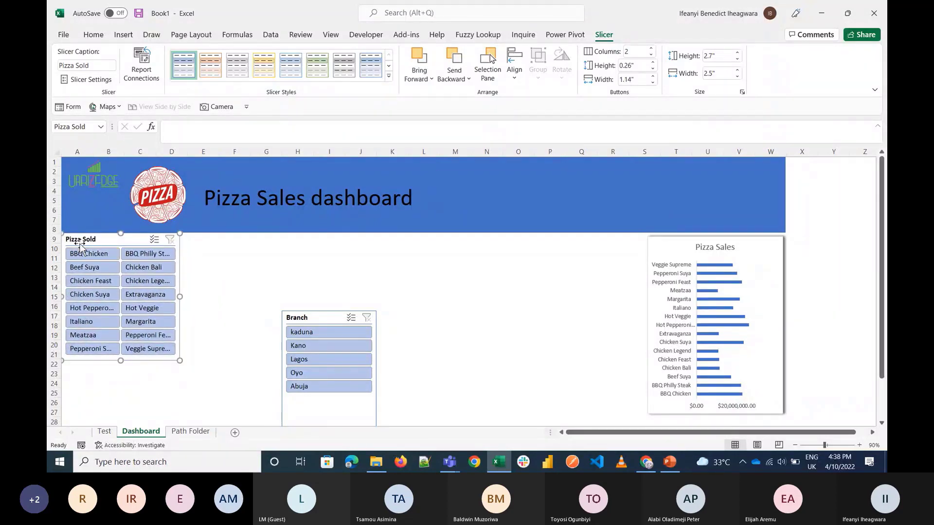
Place the Branch slicer on the banner's right end and shorten it to about 1.57" high
left_click(322, 318)
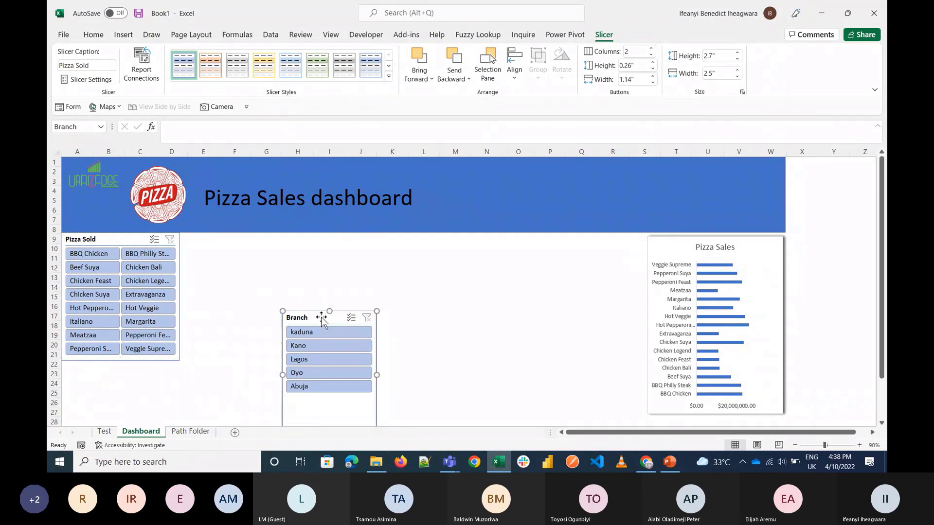
left_click_drag(315, 319, 725, 167)
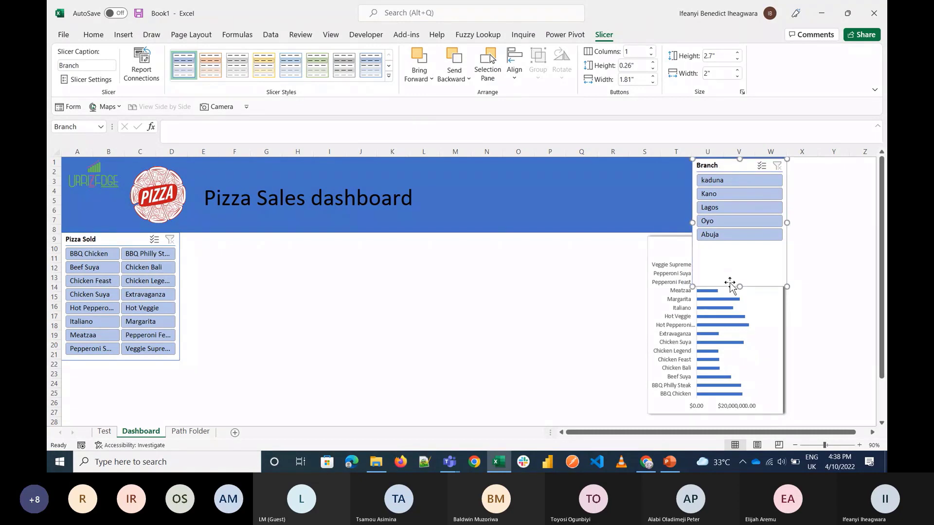
left_click(739, 236)
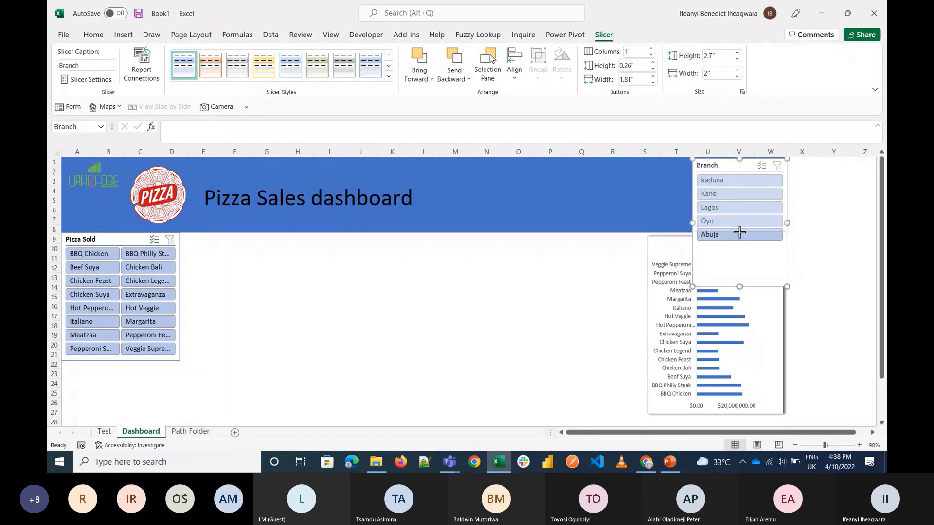
left_click_drag(739, 234, 739, 233)
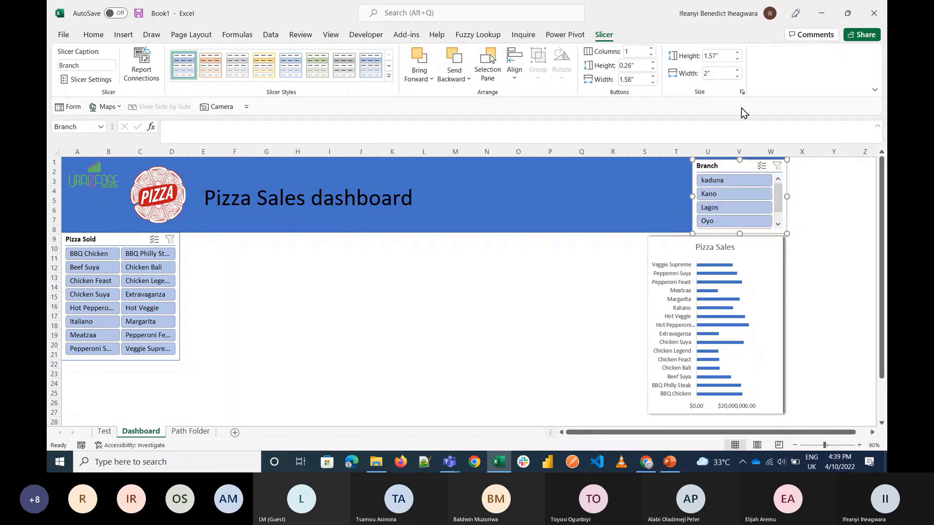
Set the Branch slicer's height to 1.6" and its button height to 0.2"
left_click(736, 59)
left_click(736, 60)
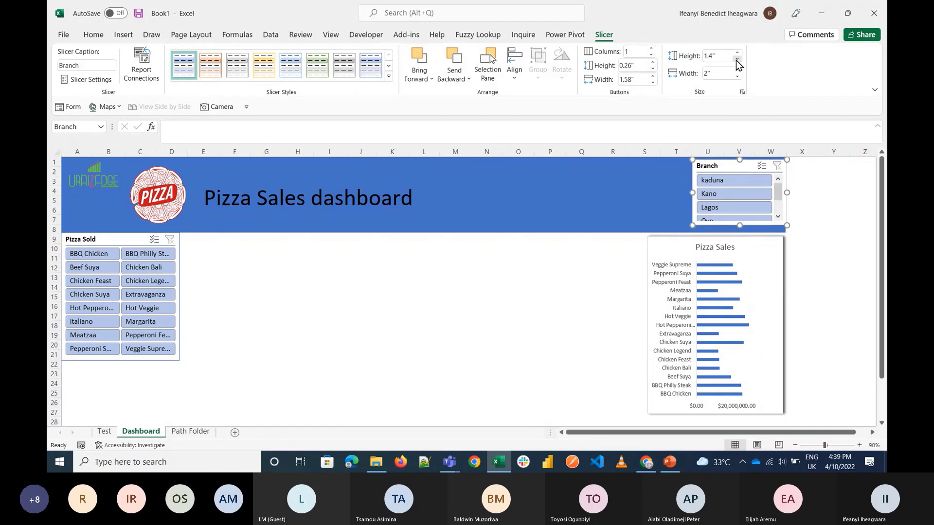
left_click(737, 53)
left_click(737, 53)
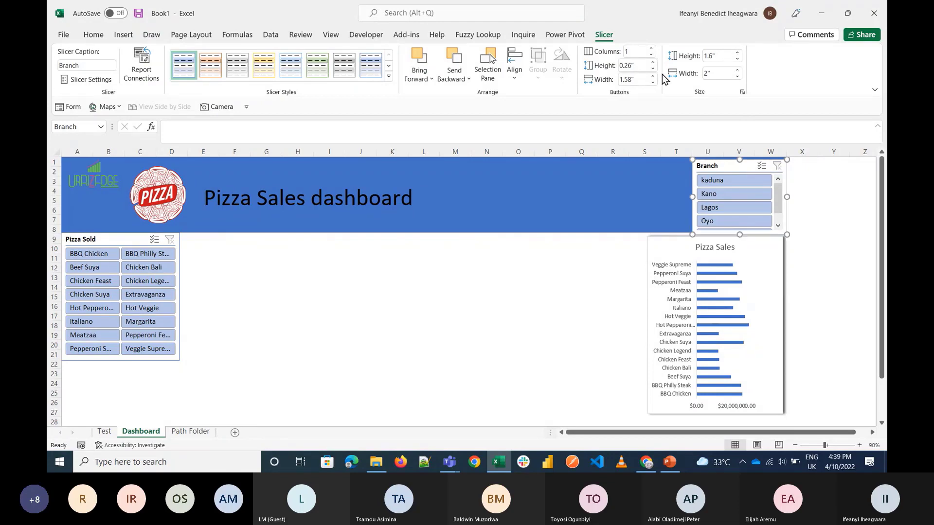
left_click(652, 69)
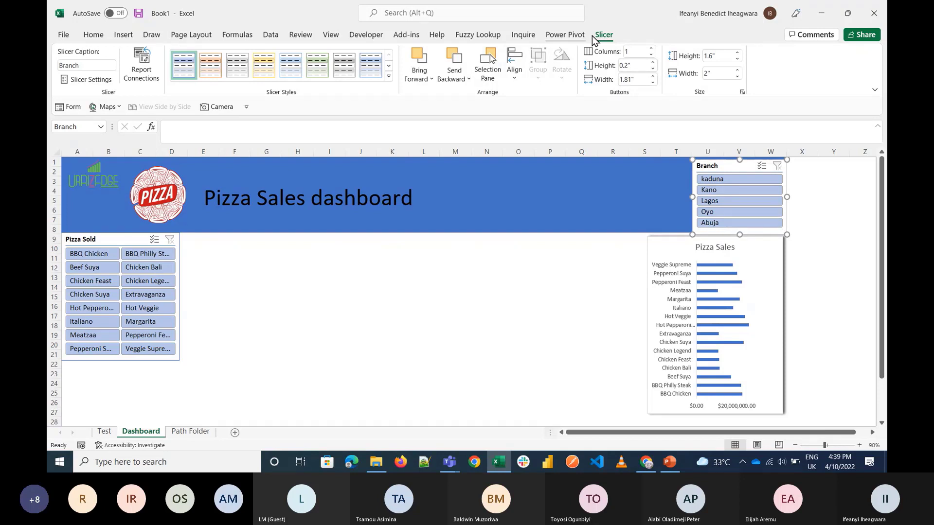
left_click(602, 242)
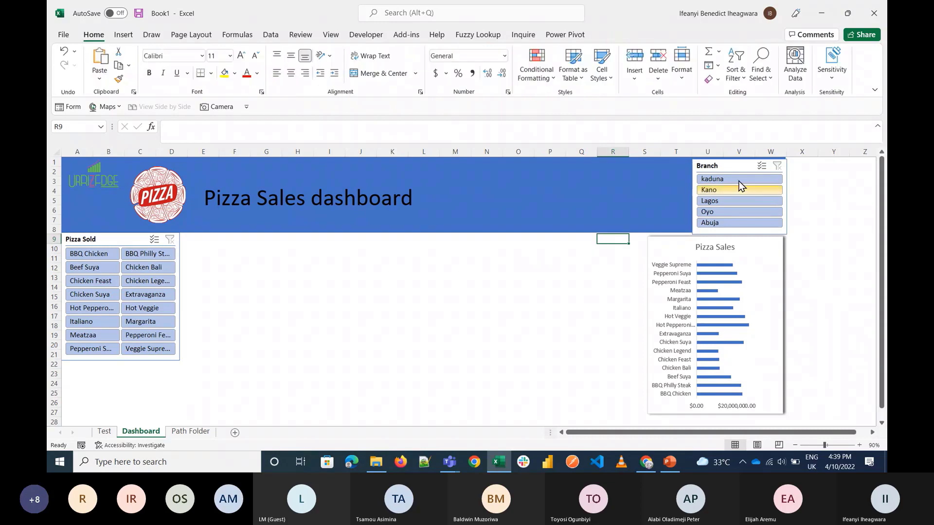
Hide the Branch slicer's header
left_click(742, 164)
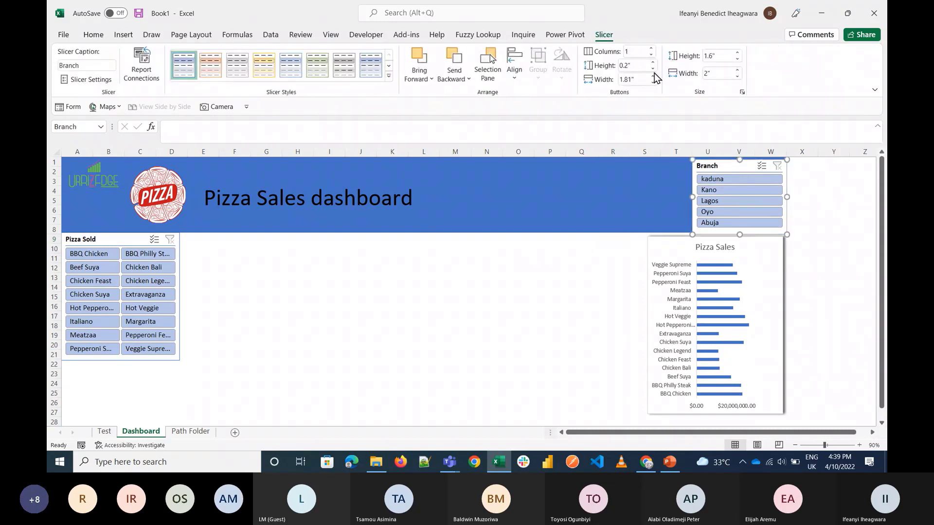
right_click(719, 166)
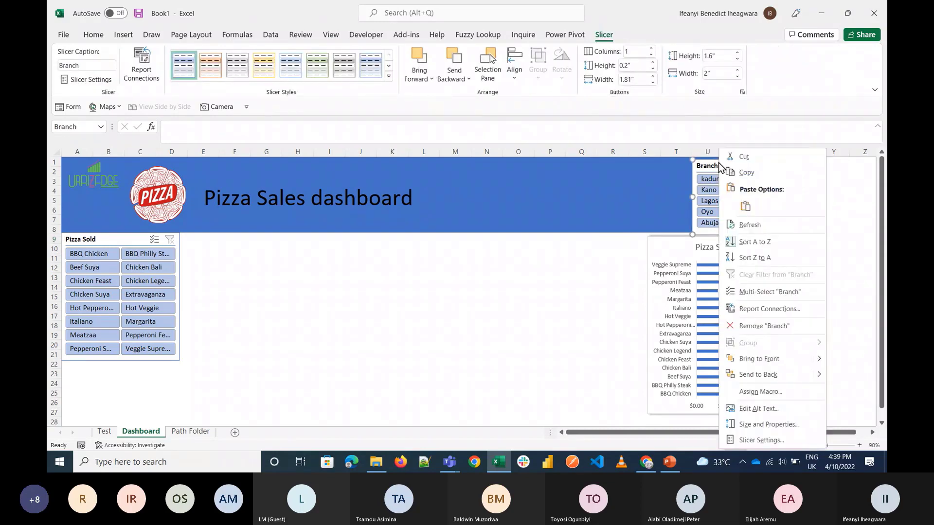
left_click(750, 440)
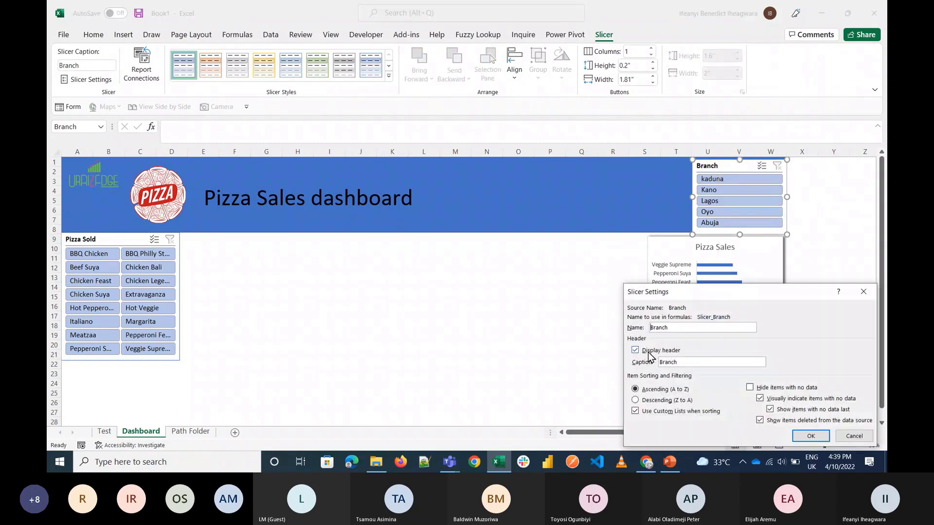
left_click(652, 351)
left_click(810, 437)
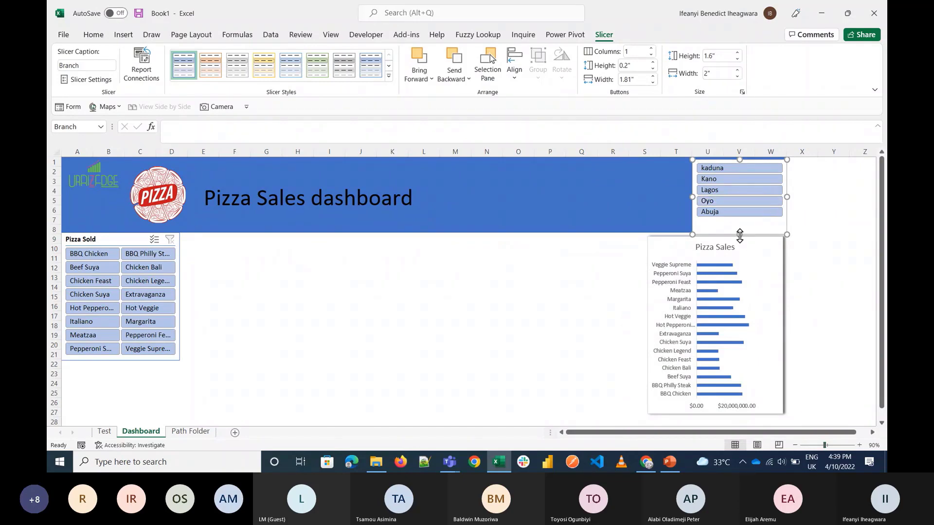
Shorten the Branch slicer to about 1.44" high and shift it inside the banner's right edge
left_click_drag(739, 236, 736, 226)
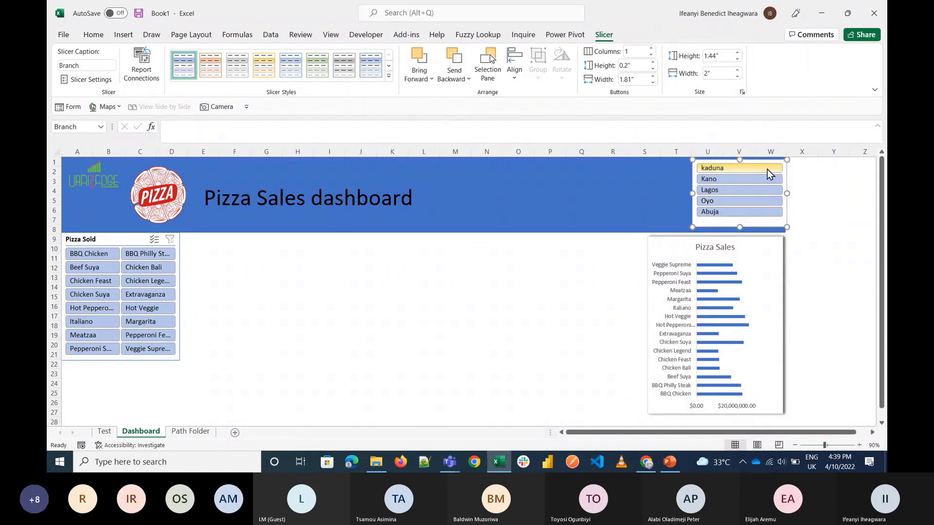
left_click_drag(773, 163, 769, 160)
left_click(822, 202)
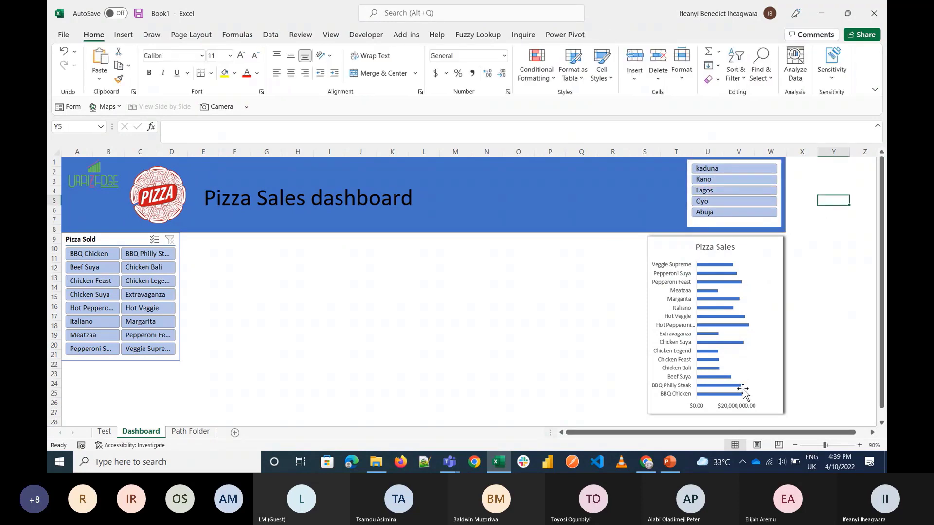
Test the Branch slicer by filtering the Pizza Sales chart by Abuja, Oyo and Lagos in turn
left_click(718, 214)
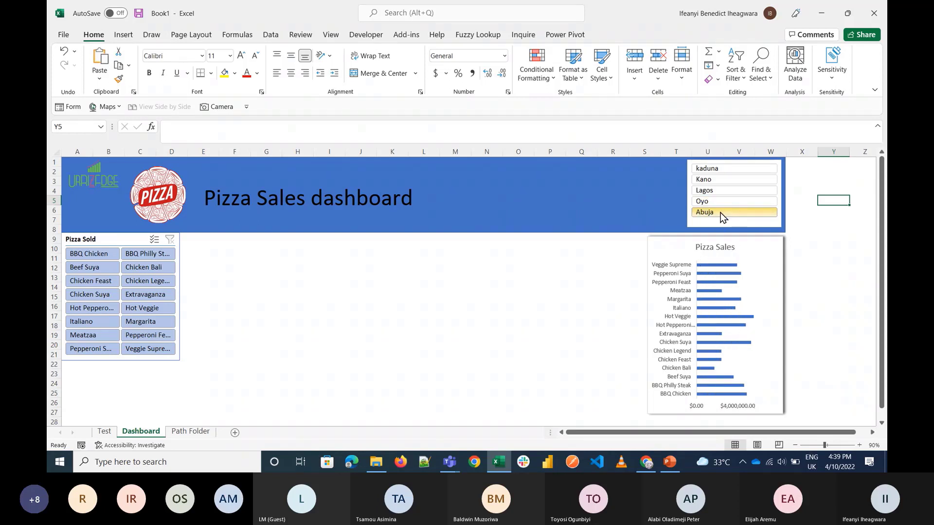
left_click(801, 238)
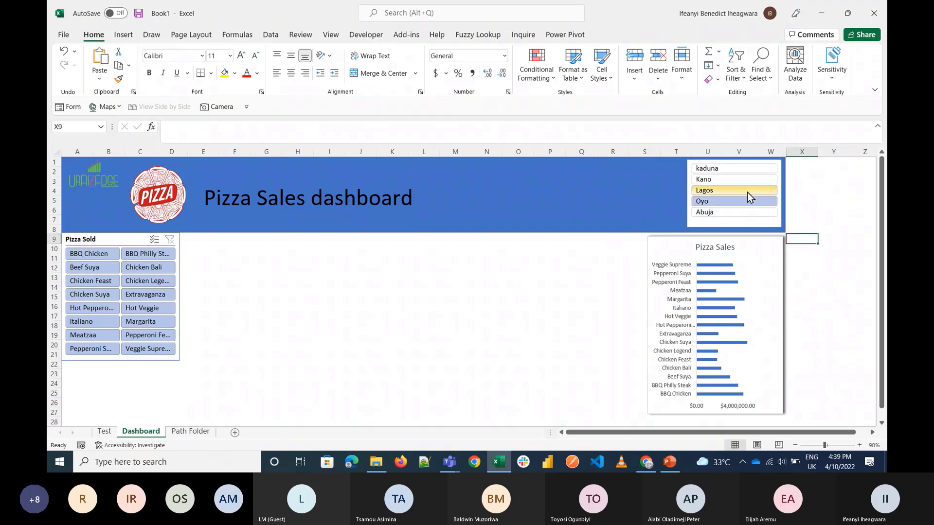
left_click(748, 194)
Move the Branch slicer down against the Pizza Sales chart's upper edge and resize it to about 1.37" high
left_click(777, 226)
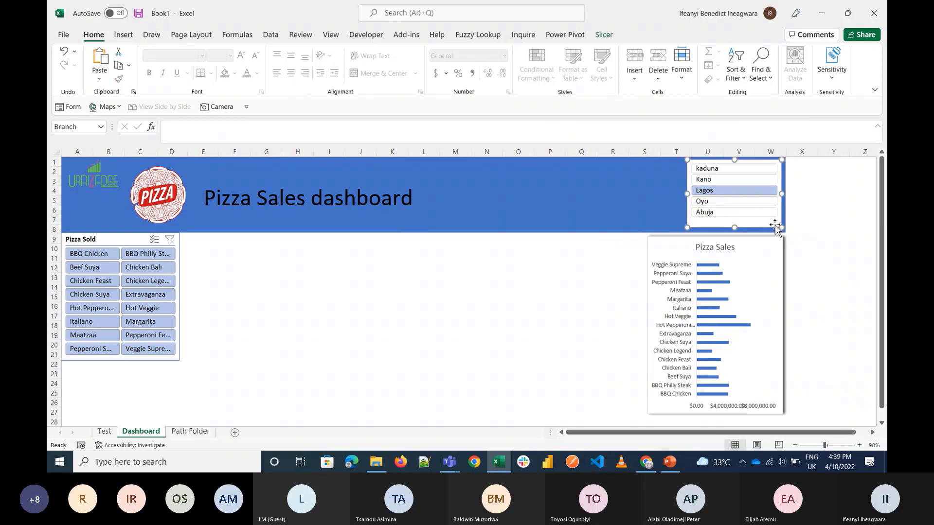
left_click_drag(778, 228, 762, 252)
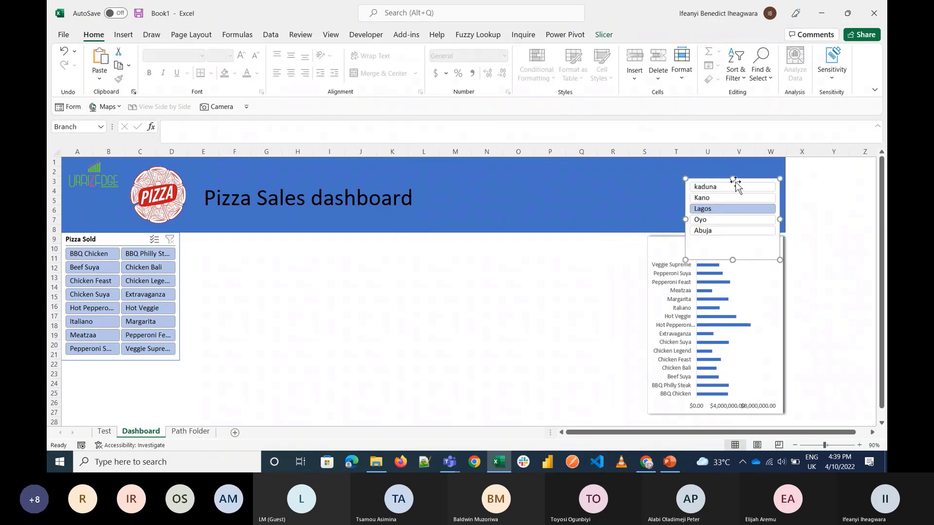
left_click_drag(731, 179, 732, 171)
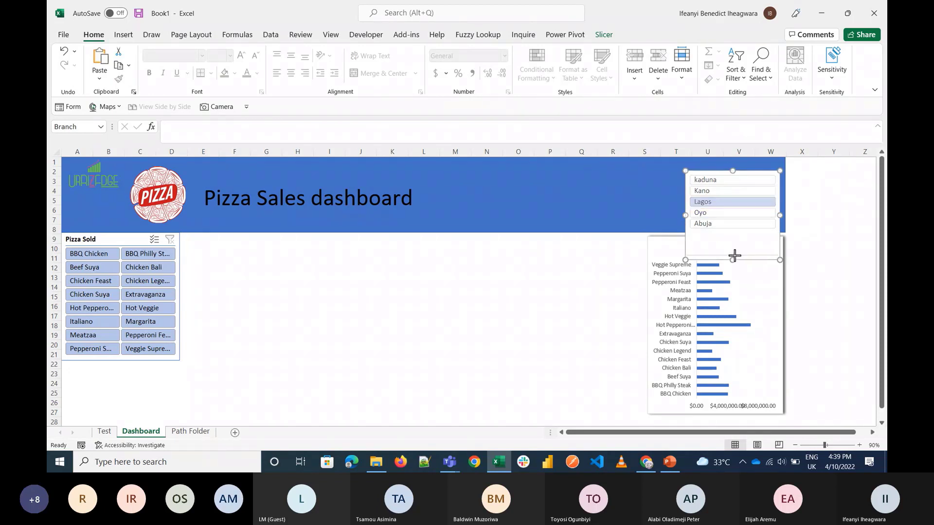
left_click_drag(735, 255, 736, 236)
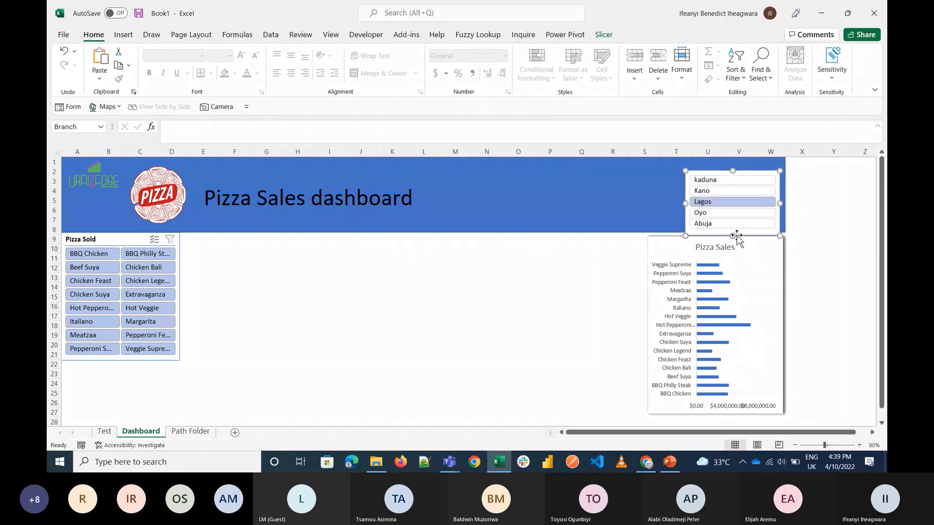
Filter the Pizza Sales chart to the Abuja branch with the slicer
left_click(728, 202)
left_click(803, 248)
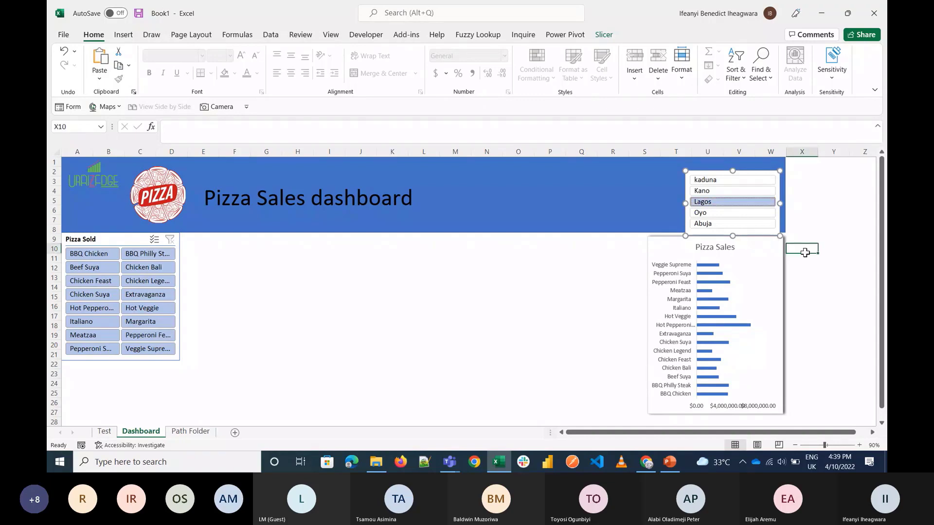
right_click(747, 201)
left_click(731, 224)
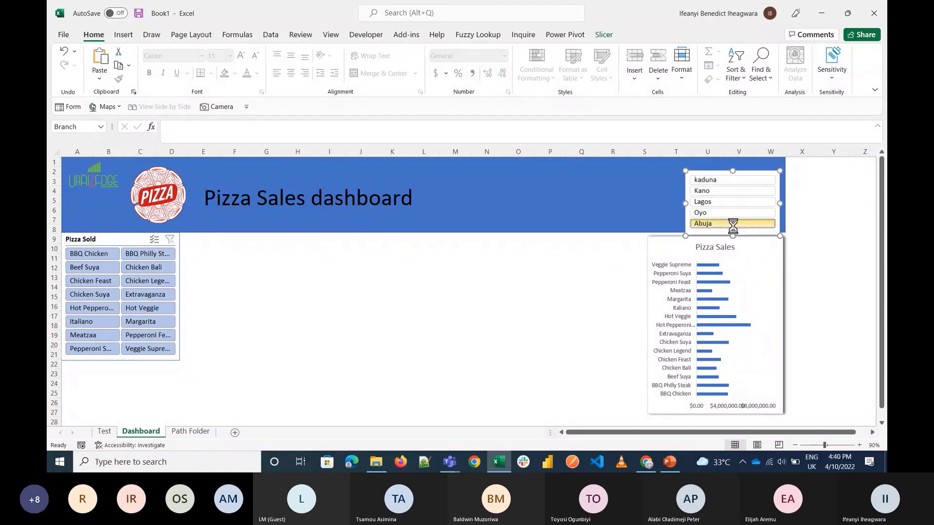
Turn on the Branch slicer's Display header and Hide items with no data settings and clear its filter
left_click(603, 37)
right_click(733, 202)
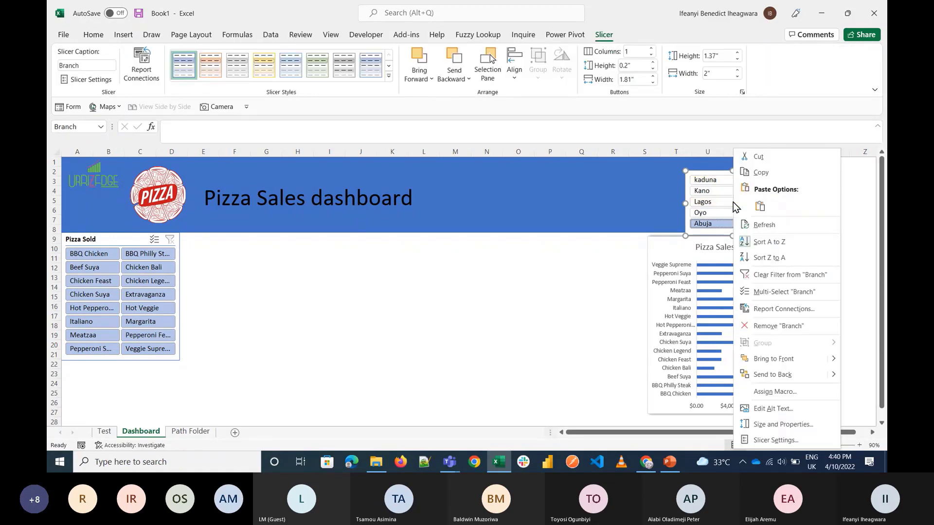
left_click(772, 440)
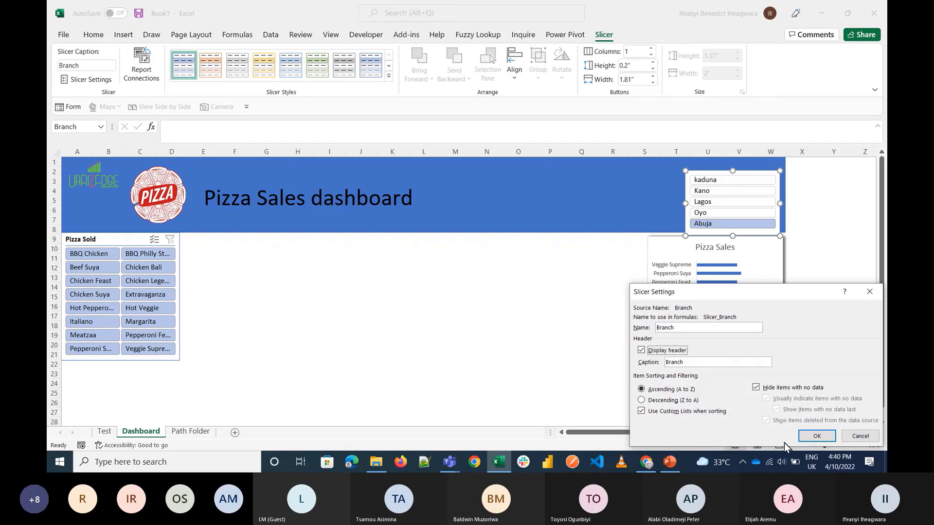
left_click(810, 440)
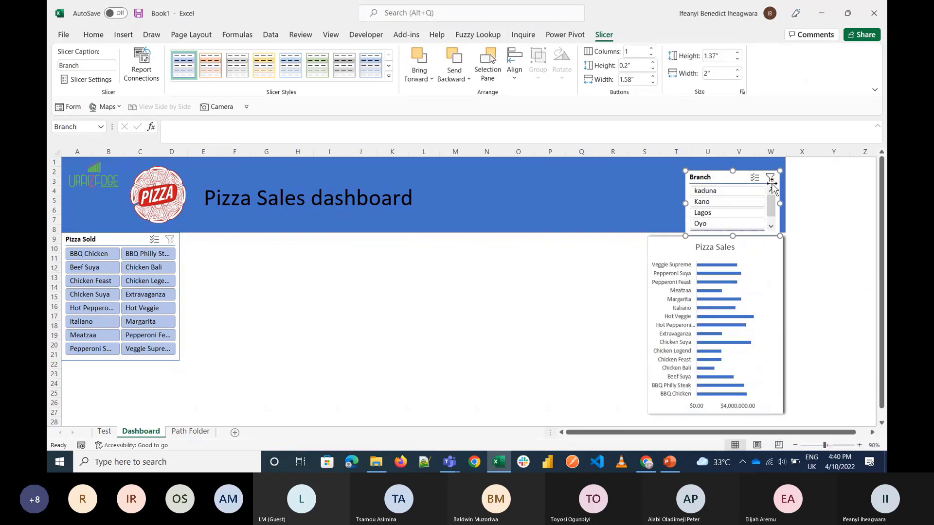
left_click(771, 179)
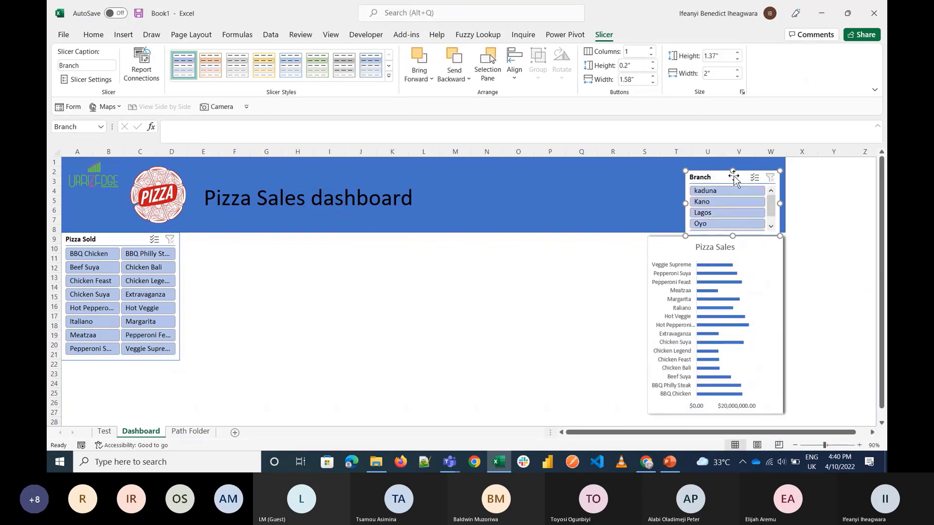
Move the Branch slicer up into the banner's right end and stretch it to about 1.57" high
left_click_drag(733, 178, 735, 164)
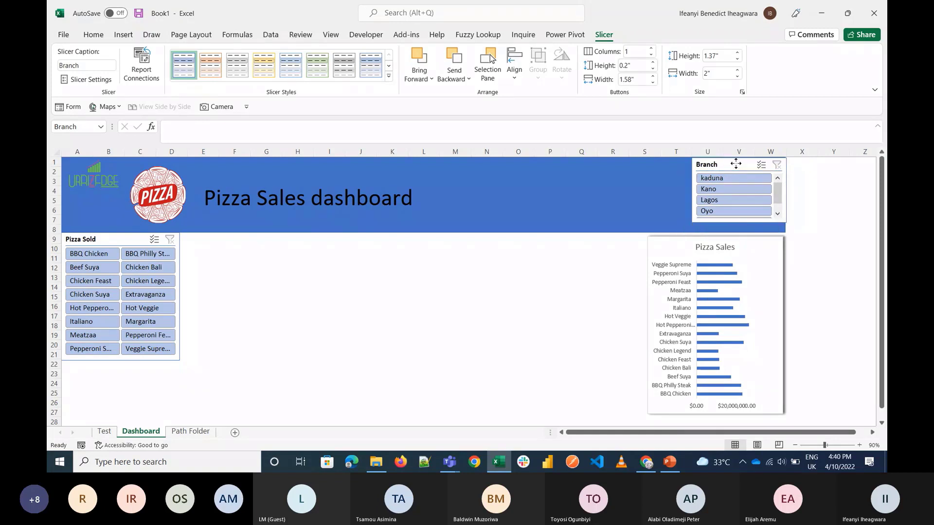
left_click_drag(738, 223, 739, 233)
left_click(595, 317)
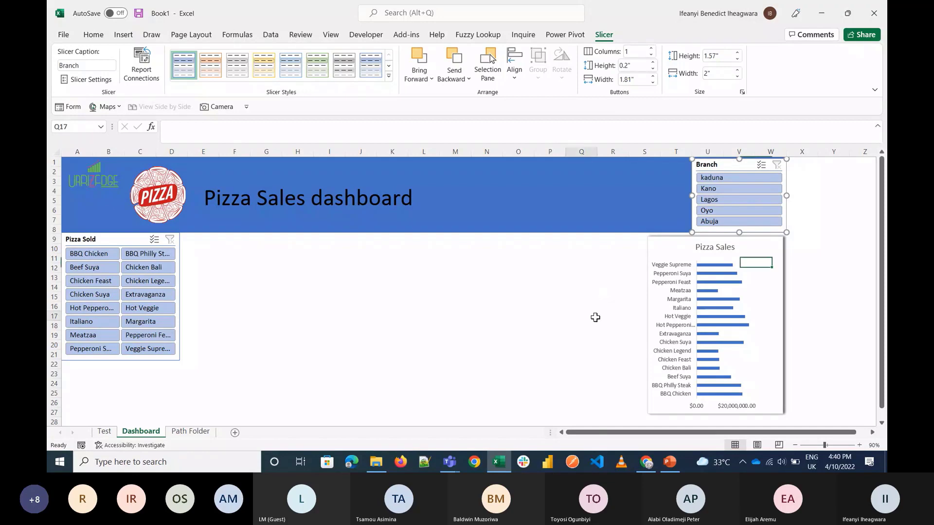
Insert a timeline for the Date field from the pizza sales PivotTable on the Test sheet
left_click(105, 432)
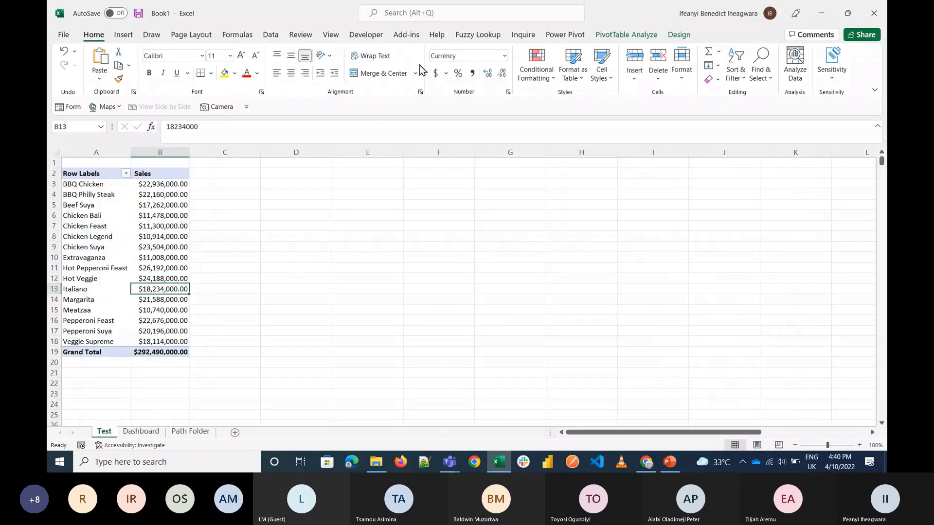
left_click(614, 32)
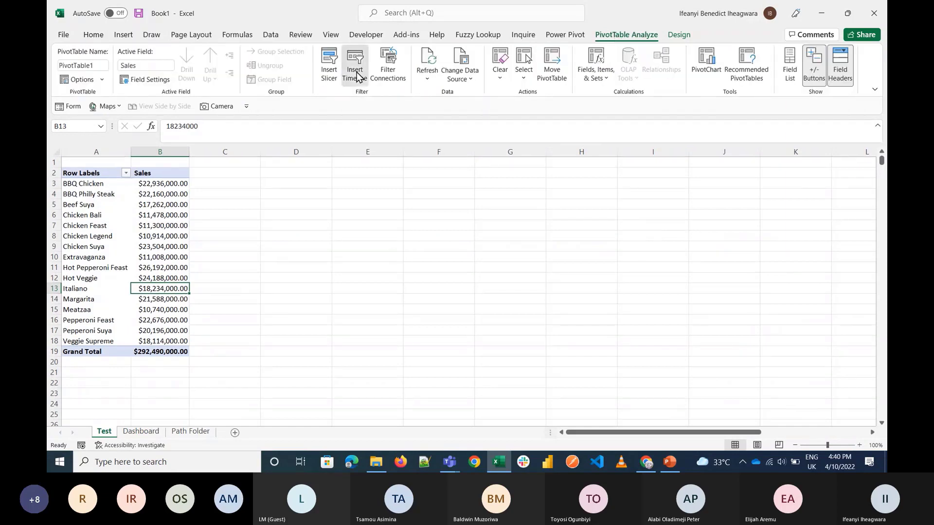
left_click(356, 73)
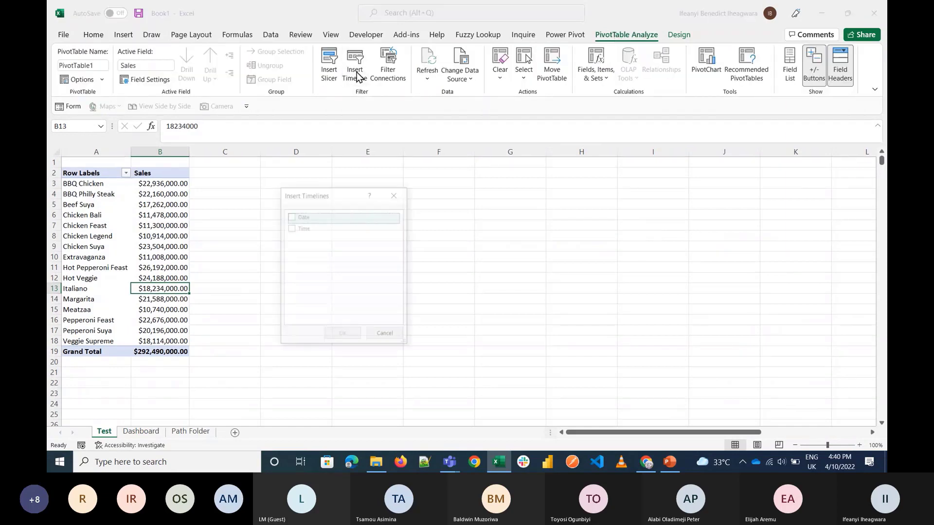
left_click(286, 217)
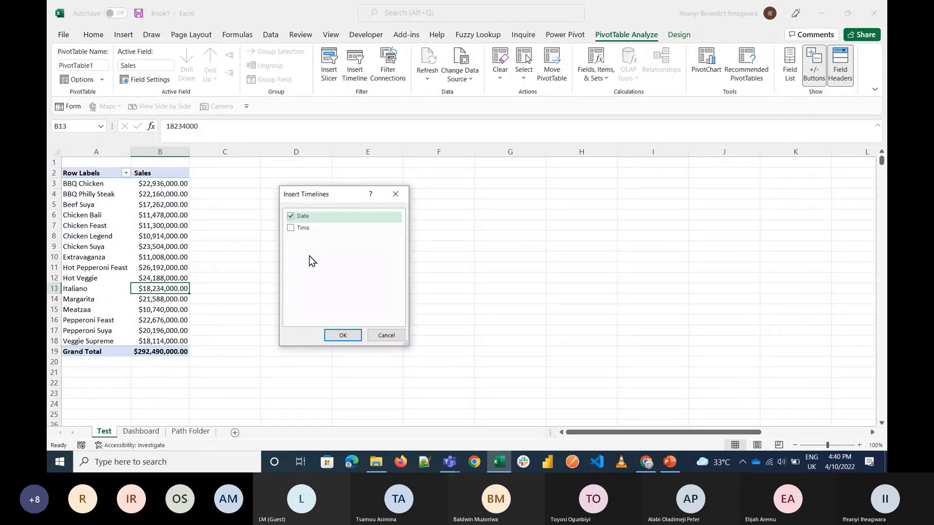
left_click(340, 336)
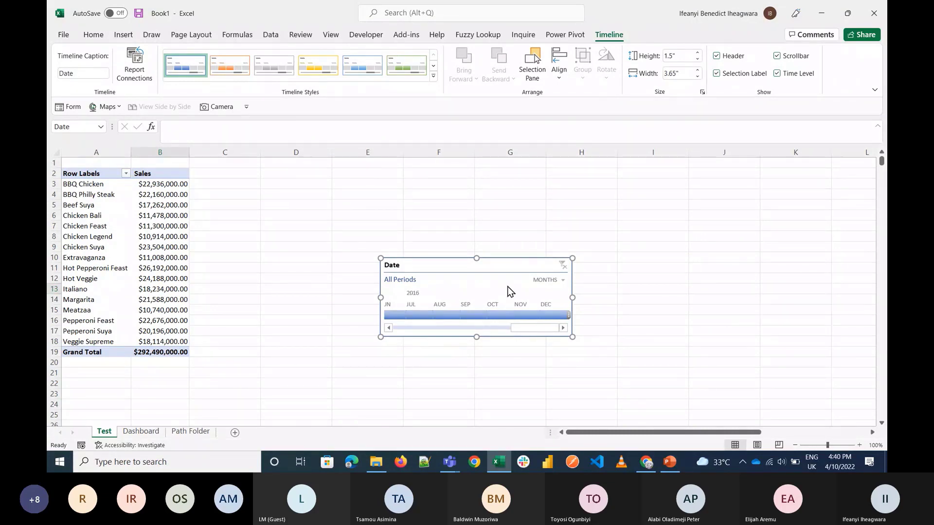
Filter the PivotTable to Nov 2015 with the Date timeline and check which months the source files in the Test folder cover
left_click(556, 284)
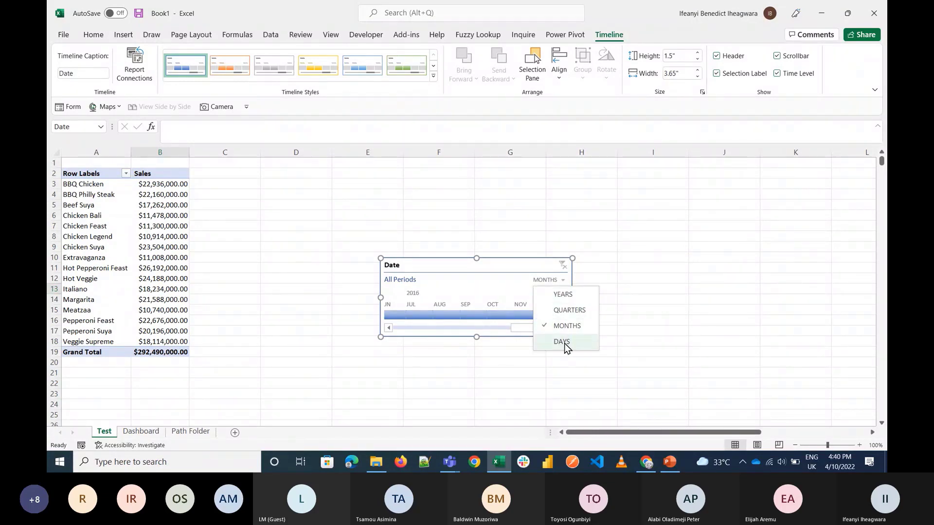
left_click(520, 332)
left_click_drag(520, 333, 468, 327)
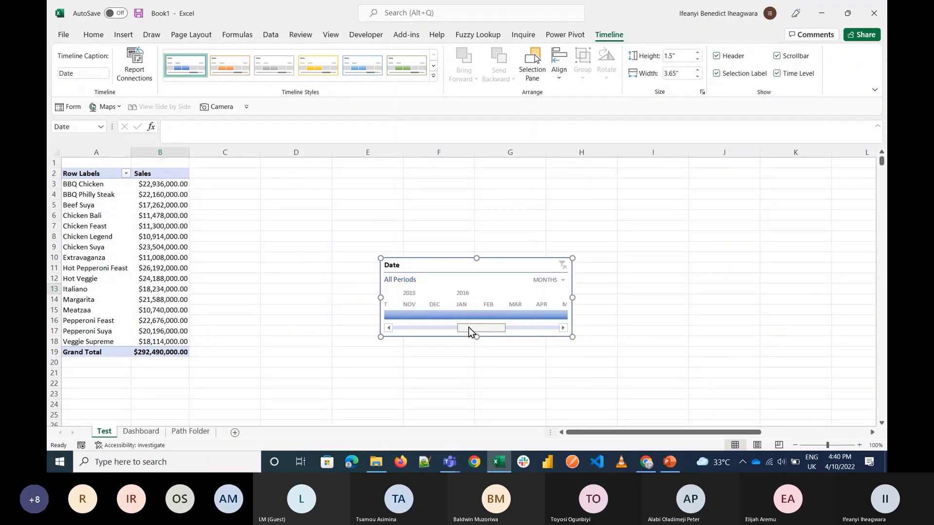
left_click(424, 314)
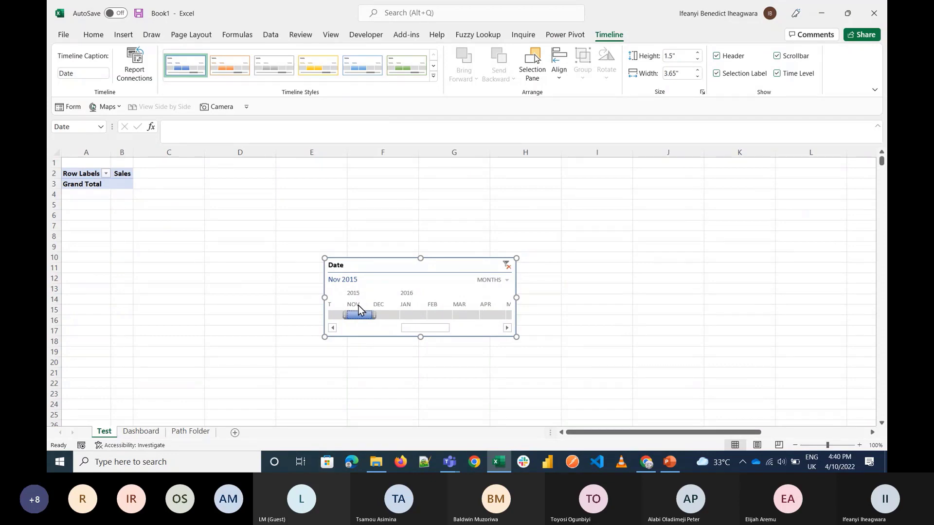
left_click(380, 463)
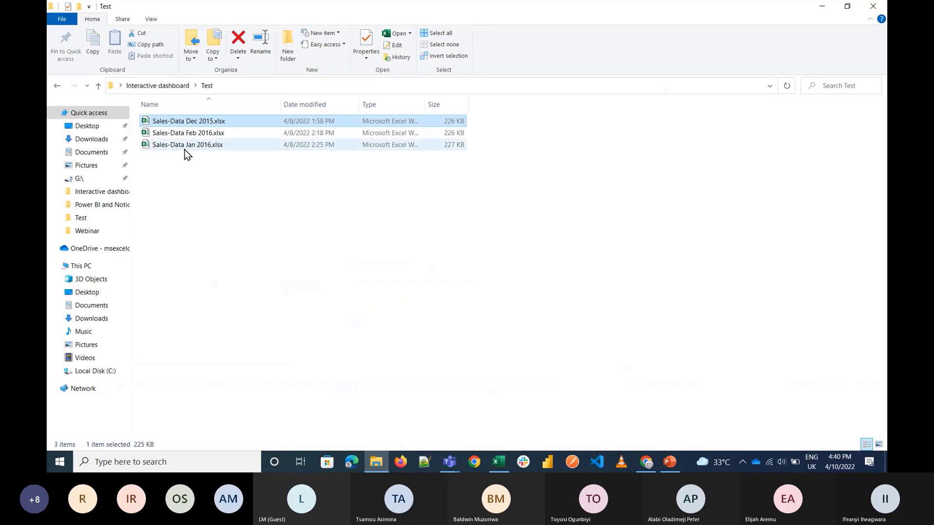
left_click(501, 464)
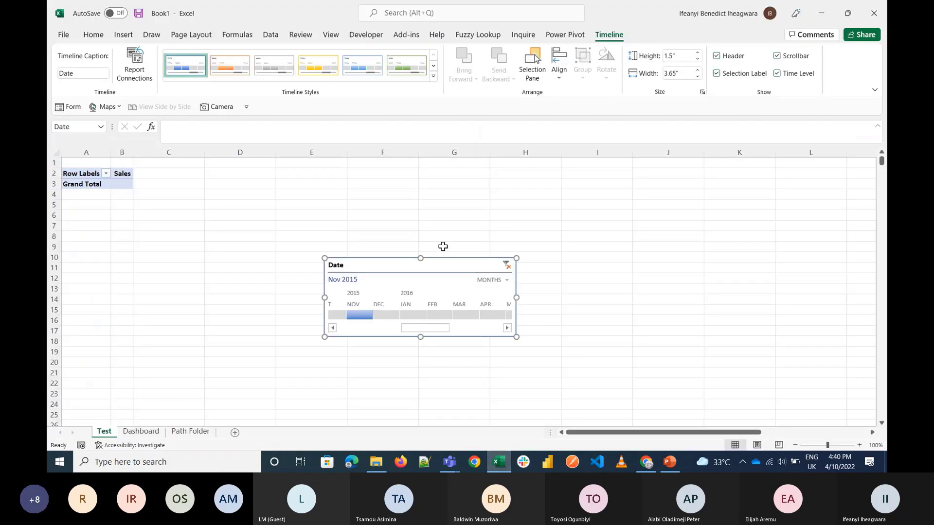
Test the Date timeline with Dec 2015, extend the range through Jan 2016, and clear the filter
left_click(391, 316)
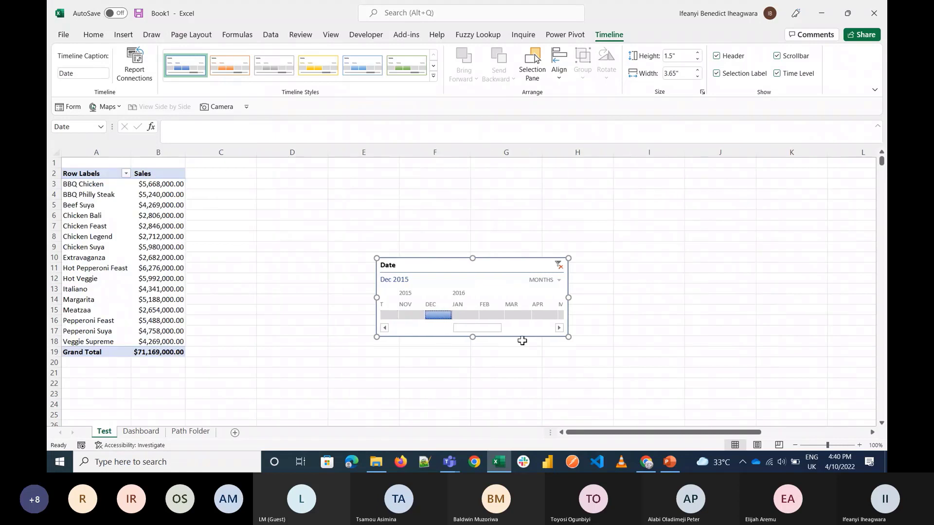
left_click(461, 319, "shift")
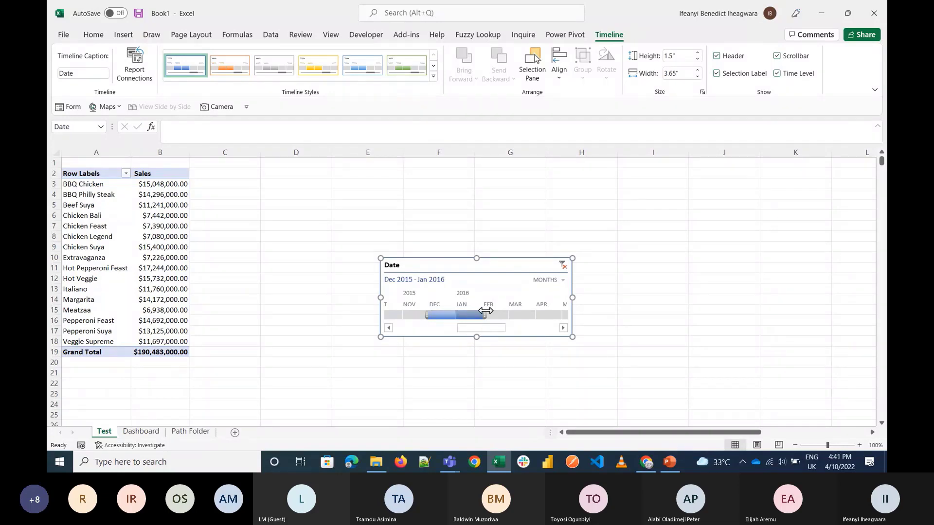
left_click(562, 265)
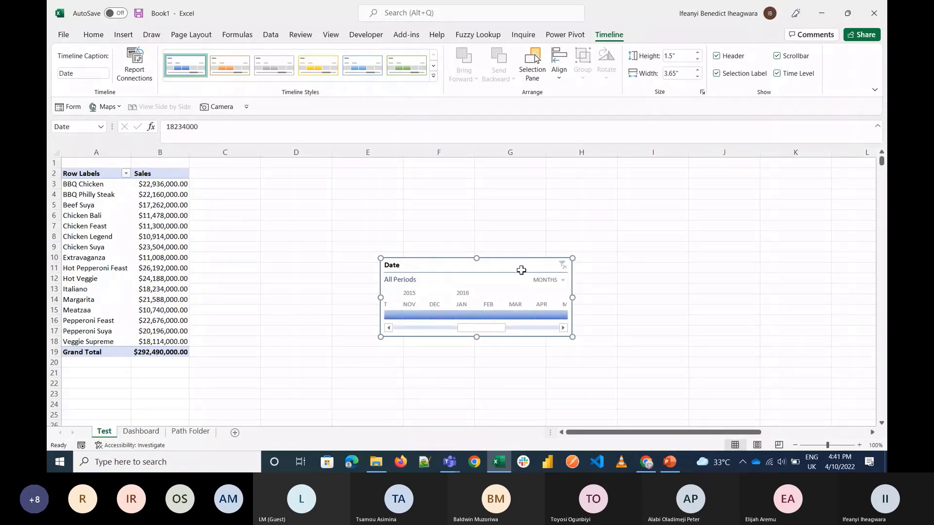
Move the Date timeline from the Test sheet to the Dashboard sheet and place it in the banner beside the Branch slicer
left_click(141, 431)
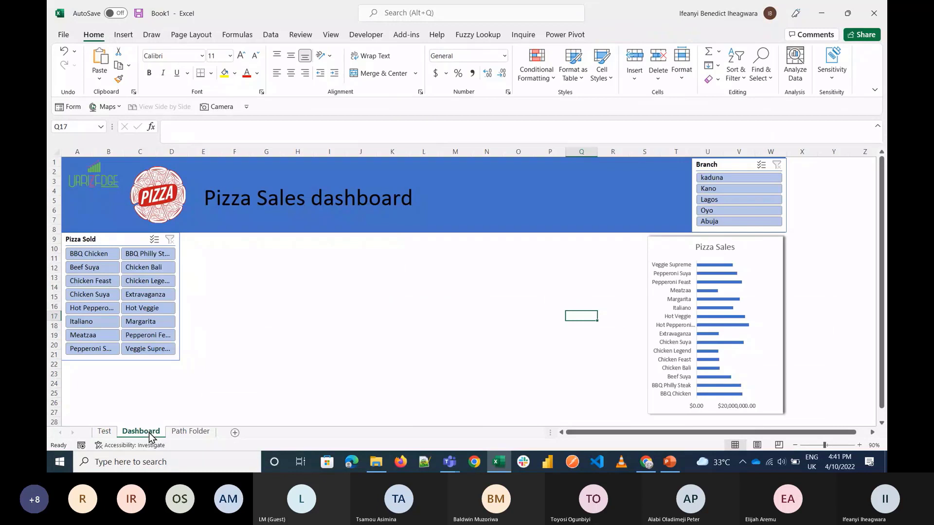
key("ctrl+v")
left_click_drag(312, 297, 576, 164)
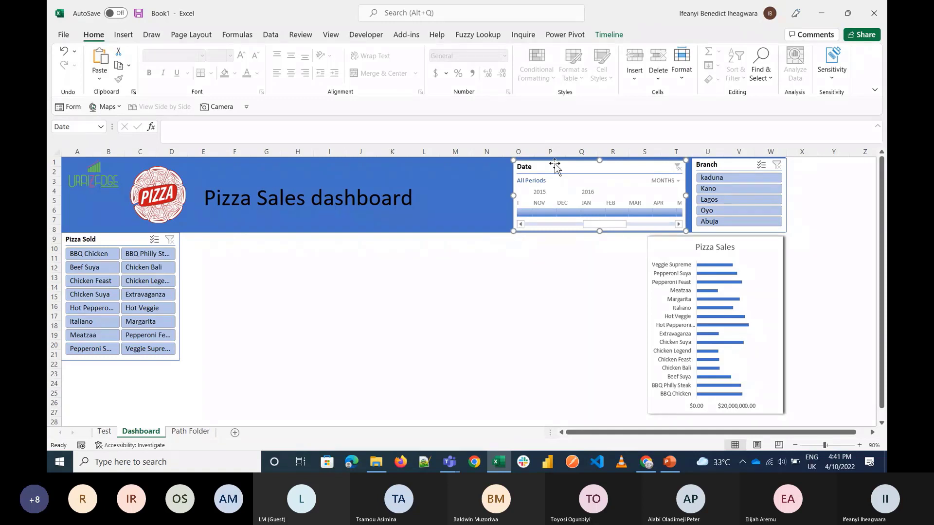
left_click_drag(556, 166, 557, 163)
left_click(391, 308)
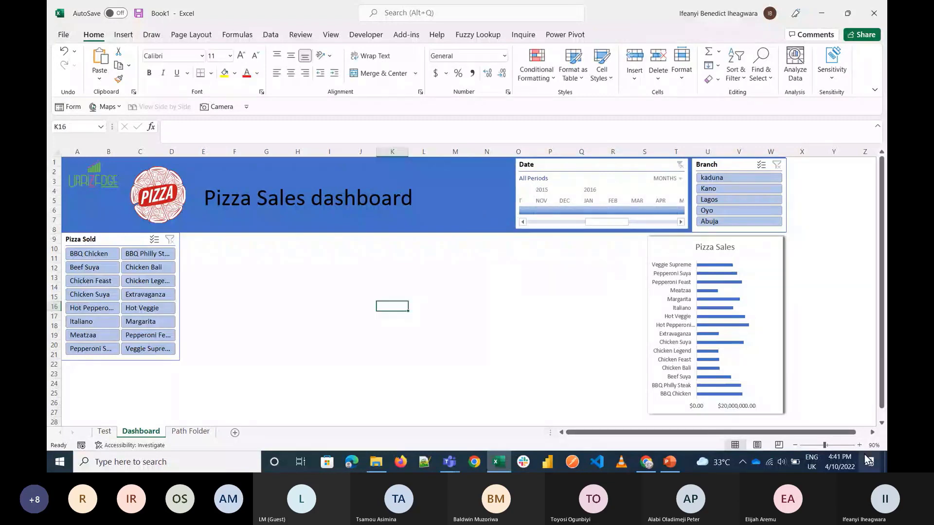
Move the Branch slicer from the banner to beneath the Pizza Sold slicer, and lengthen Pizza Sold so all its items fit
left_click(795, 445)
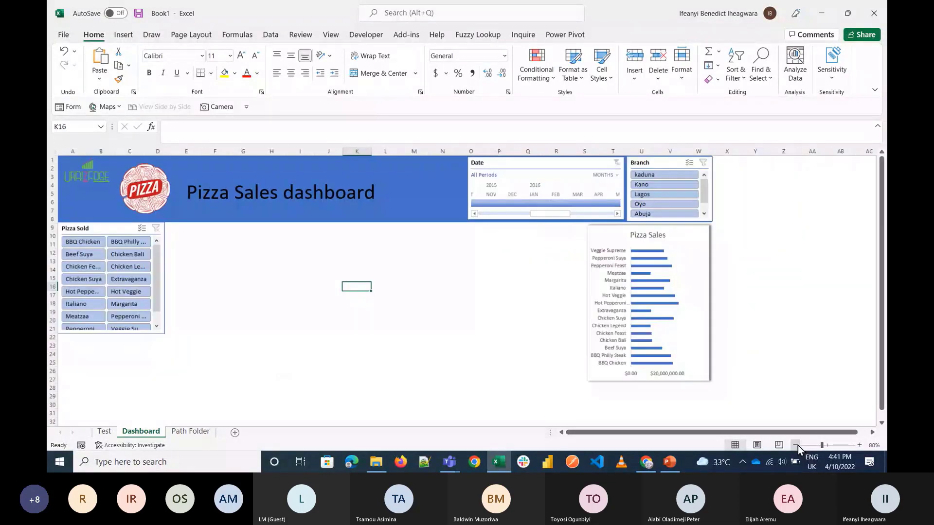
left_click_drag(664, 163, 99, 358)
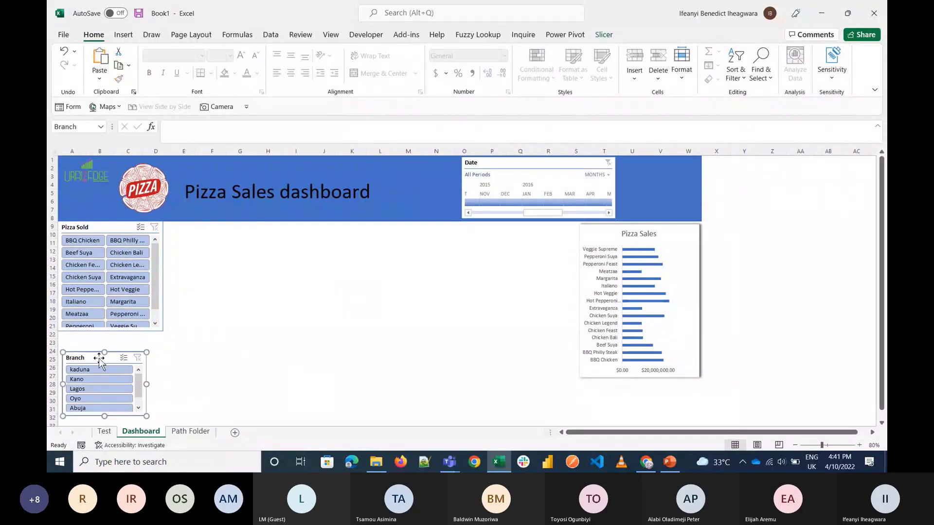
left_click(100, 335)
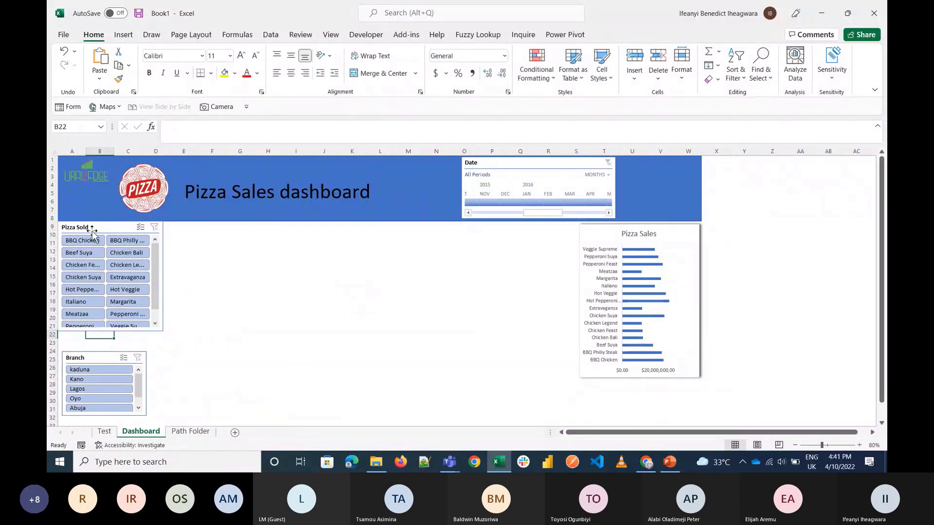
left_click(108, 330)
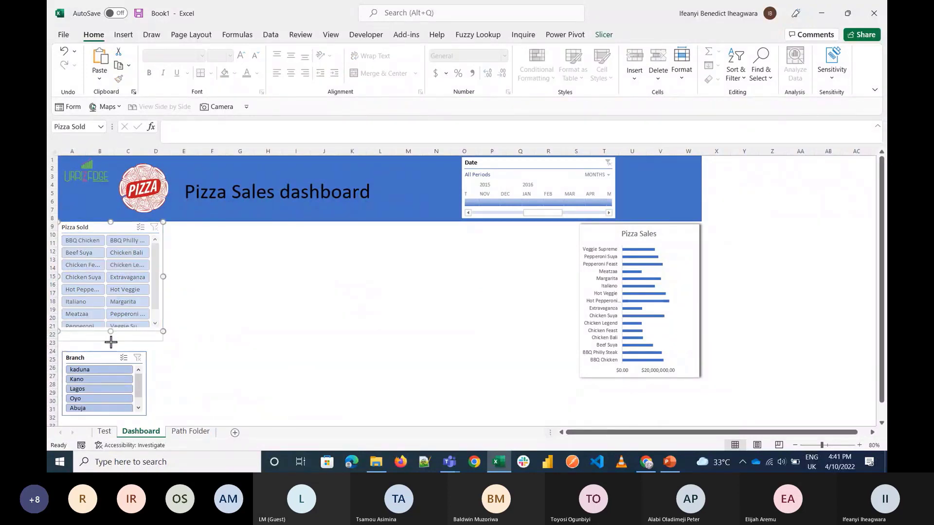
left_click_drag(110, 331, 103, 350)
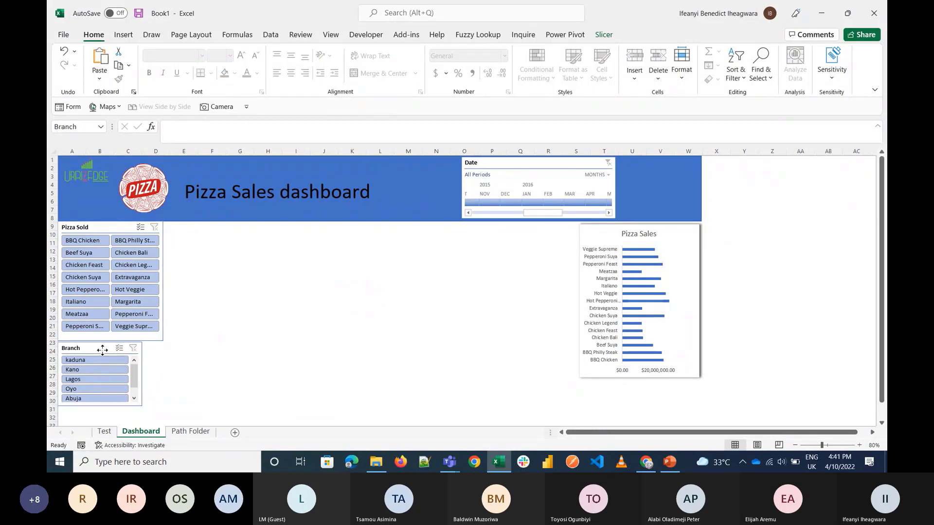
Widen the Branch slicer to about the Pizza Sold slicer's width and make it slightly taller
left_click_drag(142, 373, 165, 373)
left_click_drag(111, 406, 112, 412)
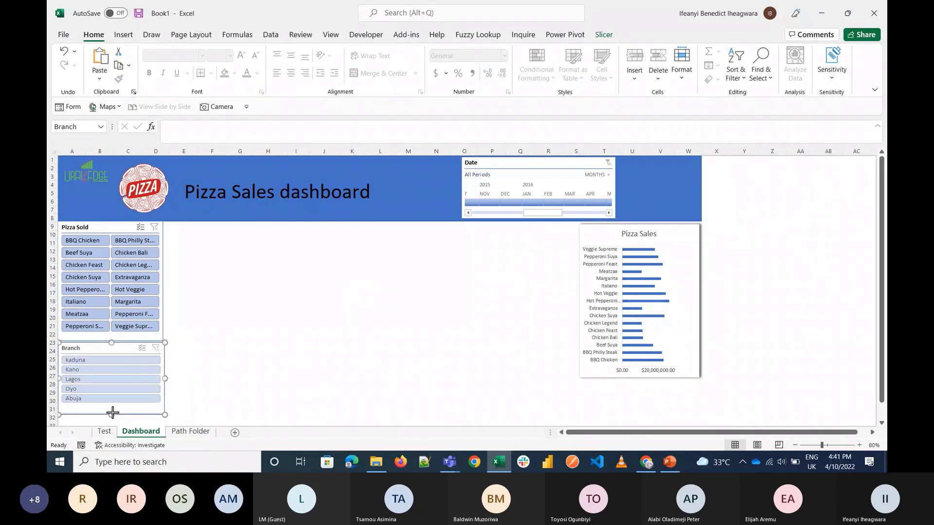
left_click(209, 376)
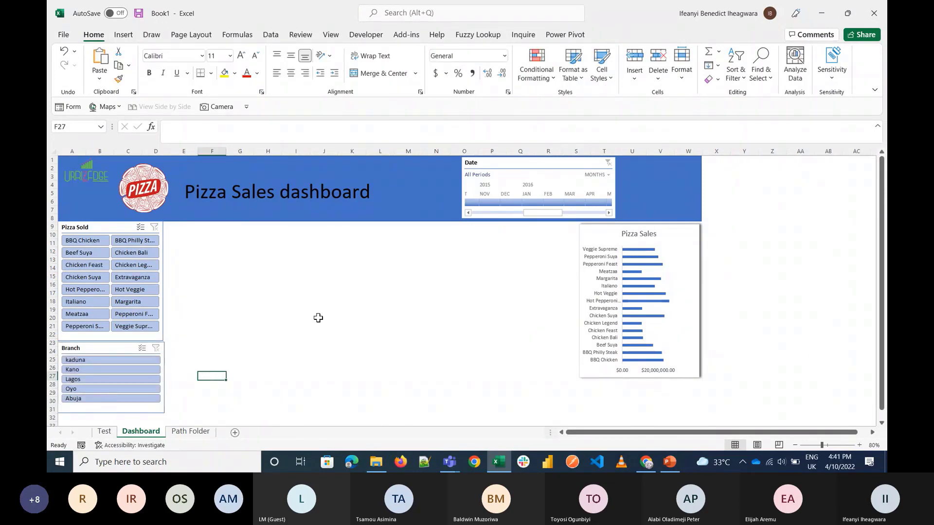
Duplicate the pizza sales PivotTable on the Test sheet by copying A2:B19 to cell D2
left_click(99, 434)
left_click_drag(80, 174, 165, 354)
key("ctrl+c")
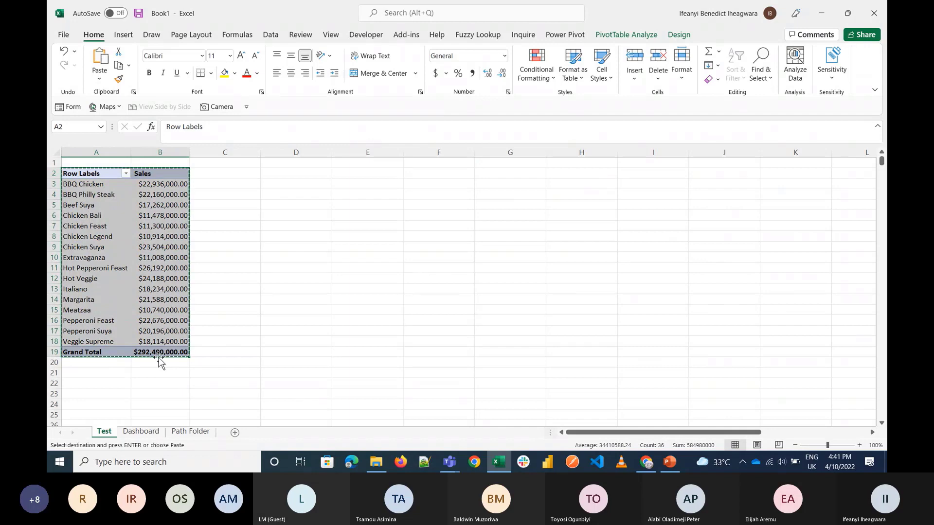
key("F2")
left_click(296, 174)
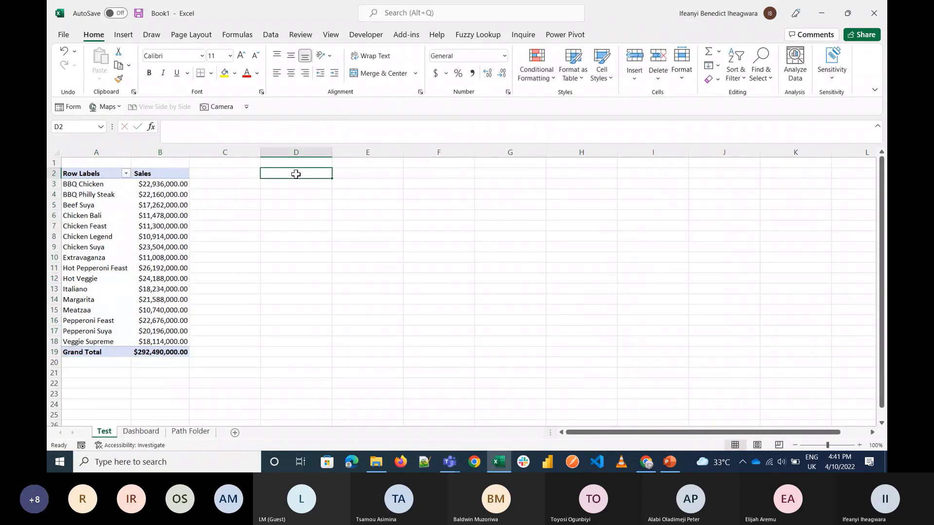
left_click_drag(97, 175, 166, 355)
key("ctrl+c")
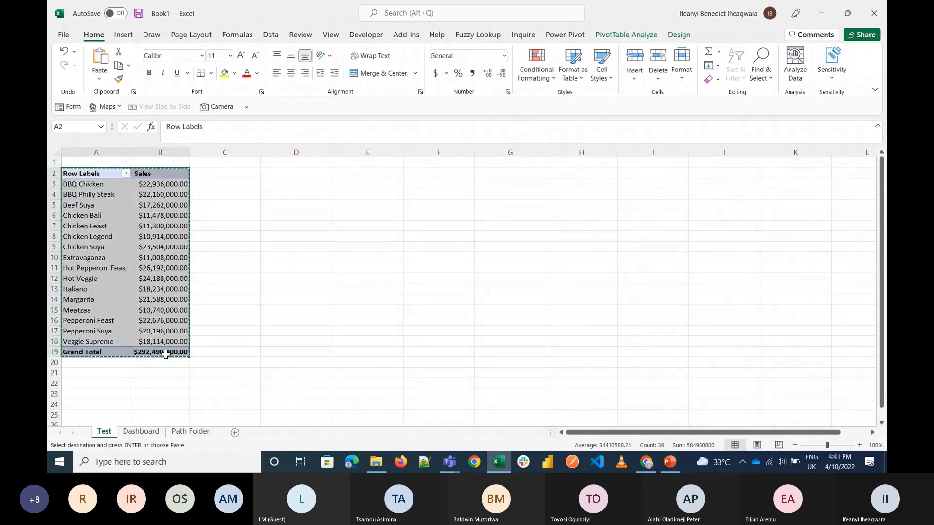
left_click(294, 171)
key("ctrl+v")
left_click(312, 226)
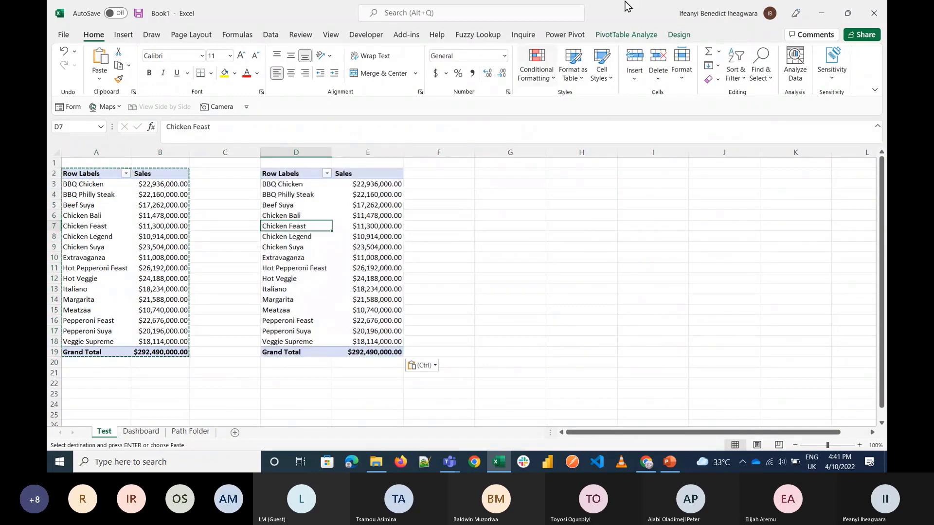
Replace Pizza Sold with Date as the row field of the duplicated PivotTable, keeping Sales as the value
left_click(654, 39)
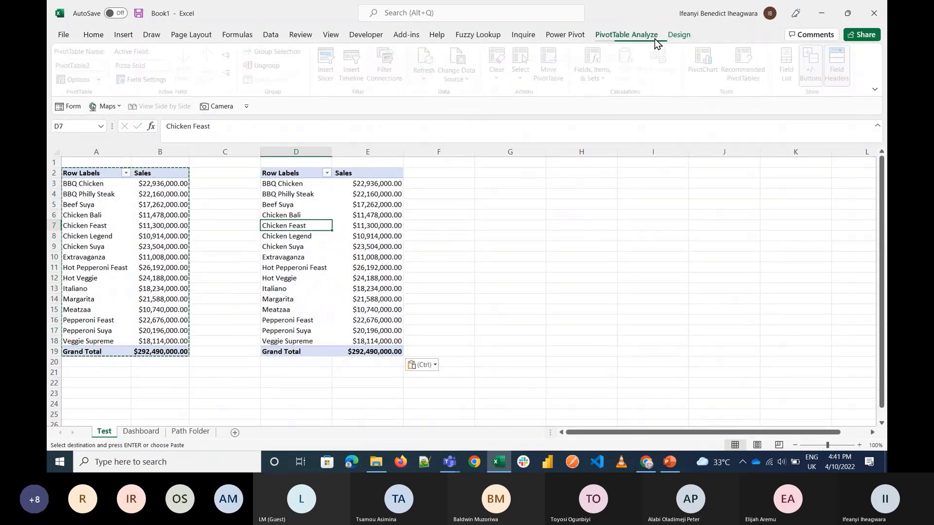
left_click(788, 68)
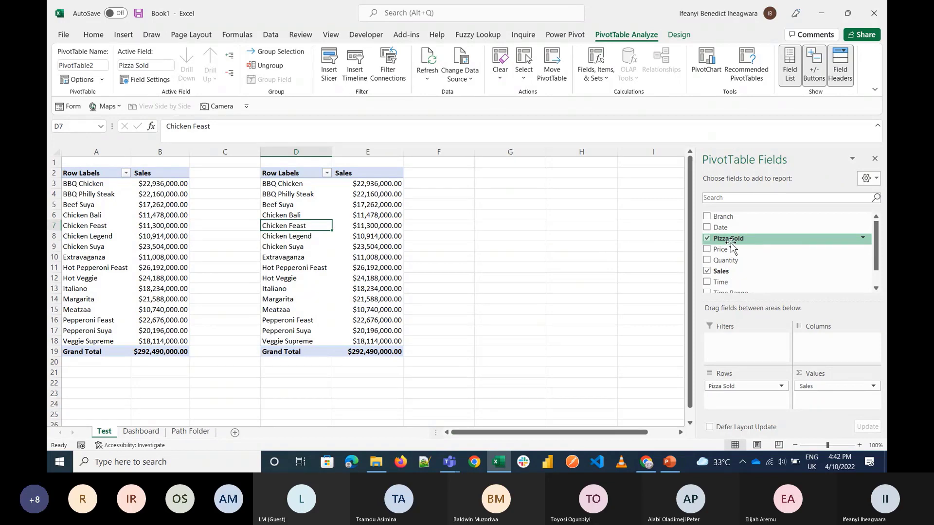
left_click_drag(734, 382, 790, 273)
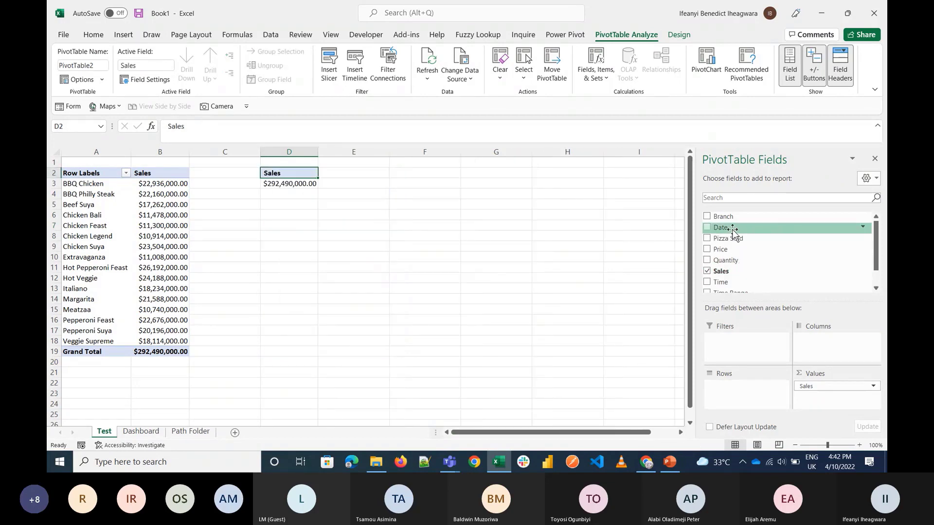
left_click_drag(733, 230, 741, 388)
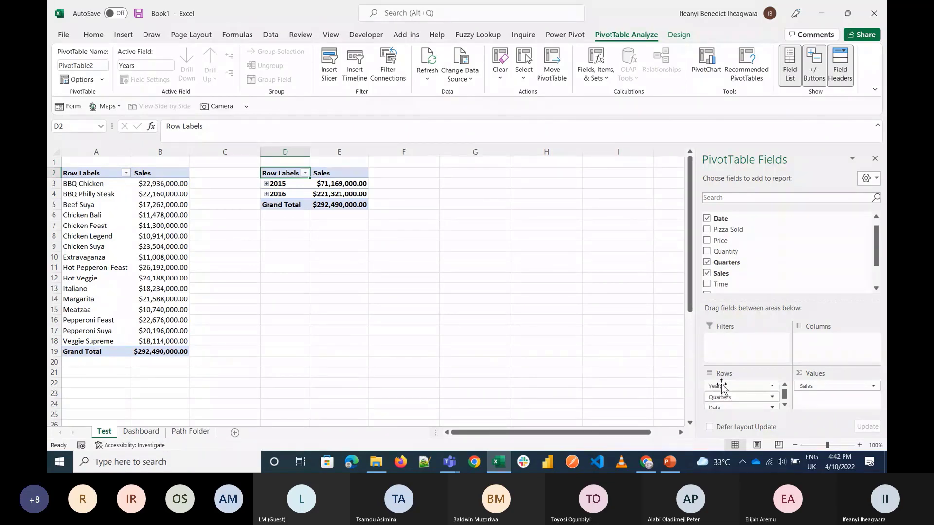
Regroup the dates in the duplicated PivotTable by Months only
left_click(266, 184)
left_click(266, 205)
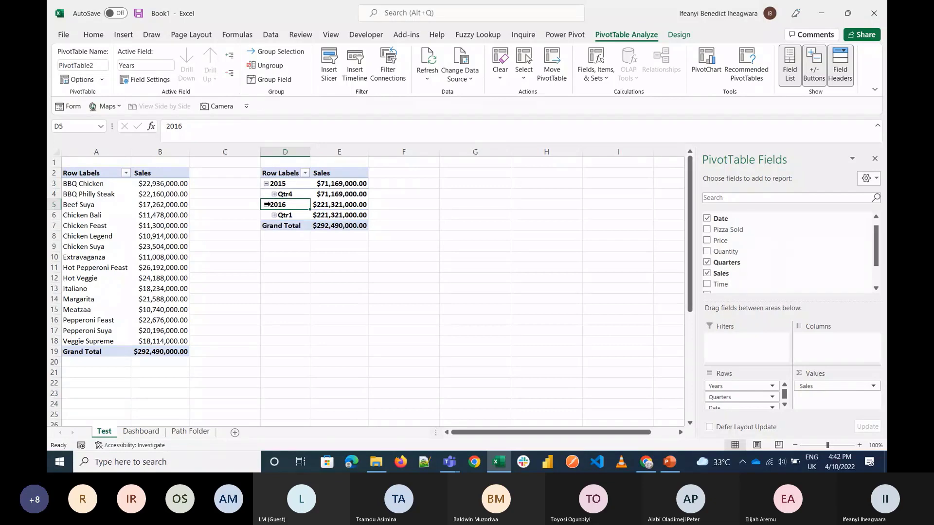
right_click(285, 199)
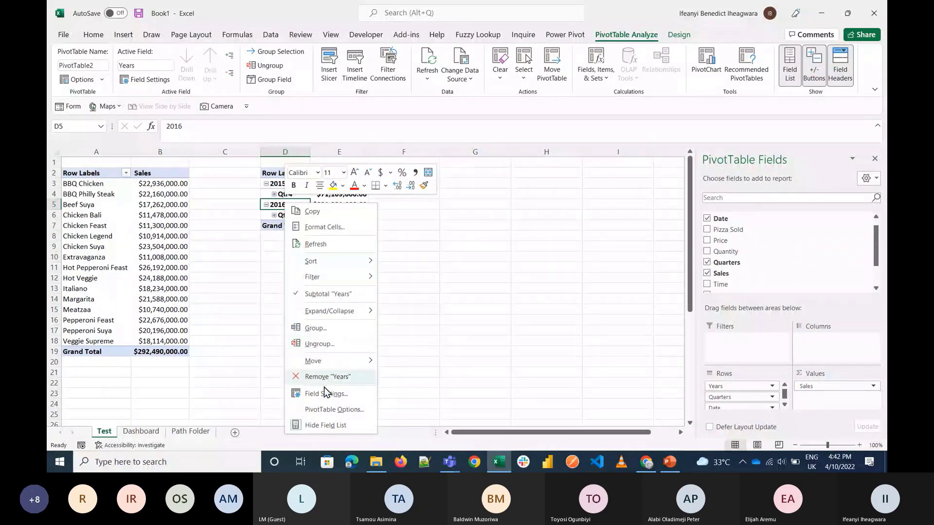
left_click(326, 333)
left_click(283, 345)
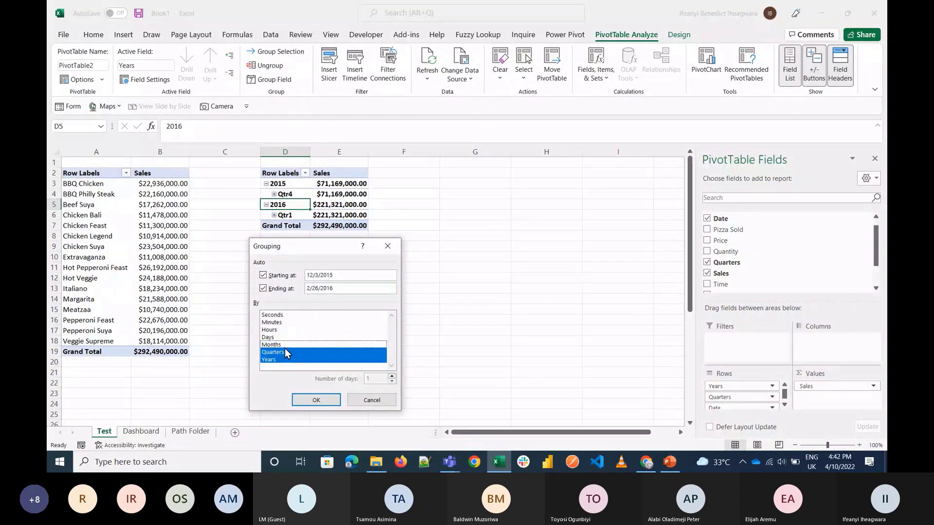
left_click(284, 351)
left_click(282, 359)
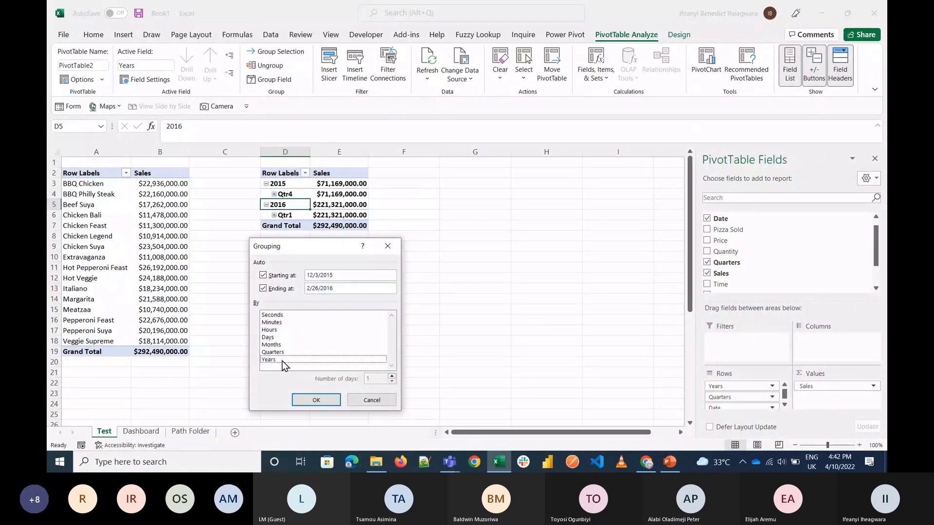
left_click(280, 340)
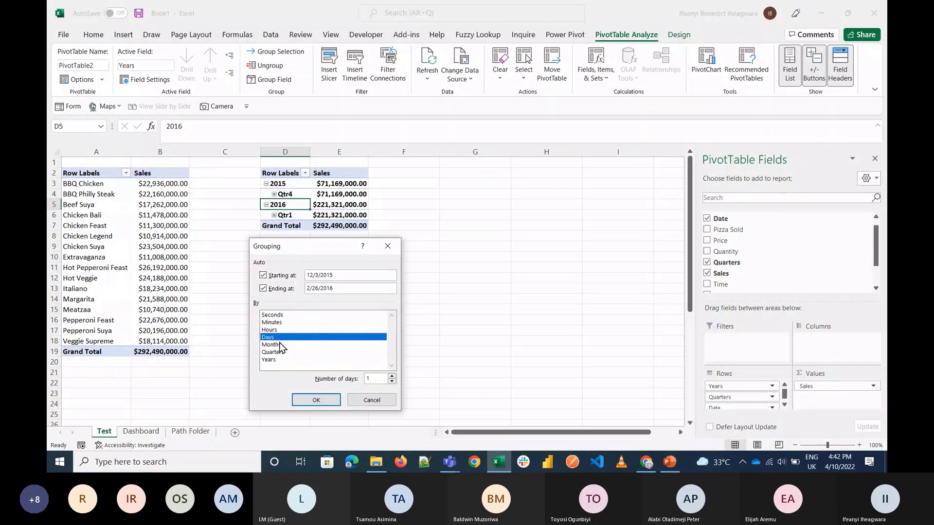
left_click(280, 345)
left_click(273, 337)
left_click(316, 400)
Group the PivotTable's dates by both Months and Years
right_click(283, 194)
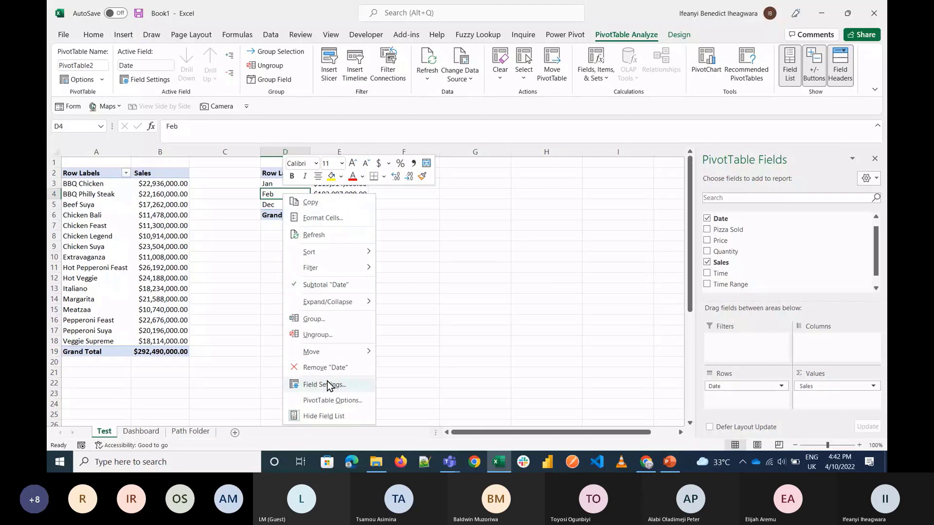
left_click(311, 319)
left_click(268, 341)
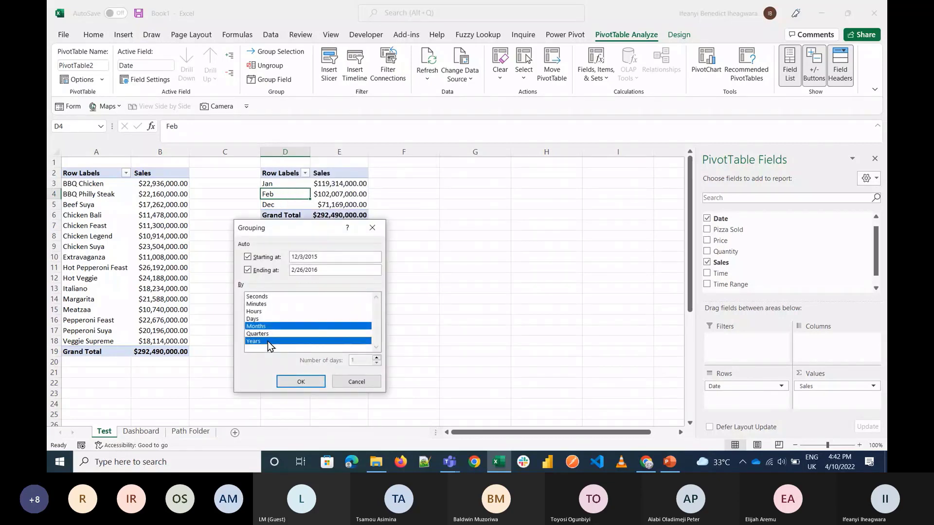
left_click(294, 382)
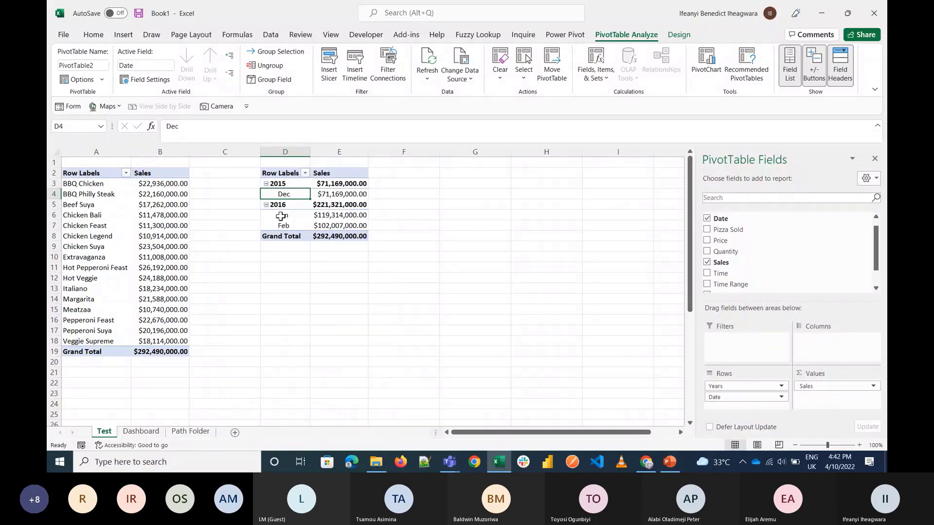
Change the PivotTable's date grouping to Days only, with 7 days per group, for weekly ranges
right_click(281, 217)
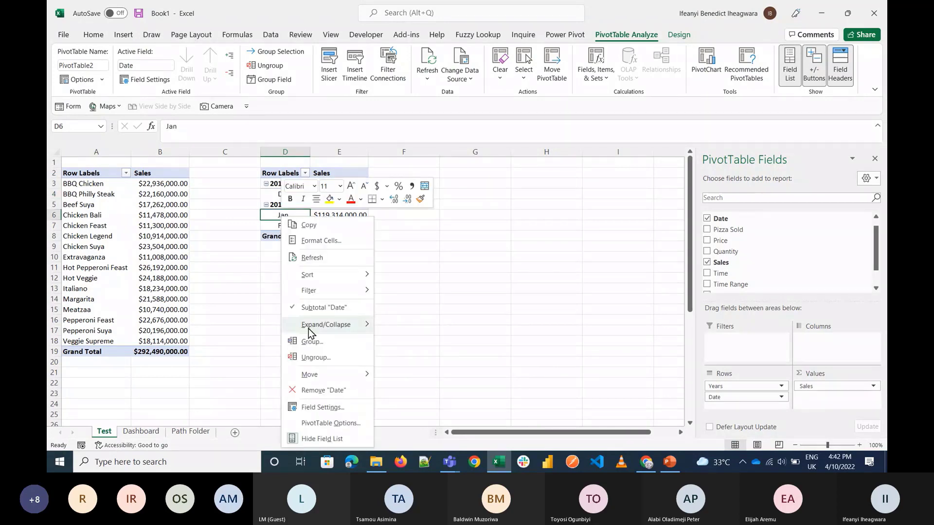
left_click(309, 341)
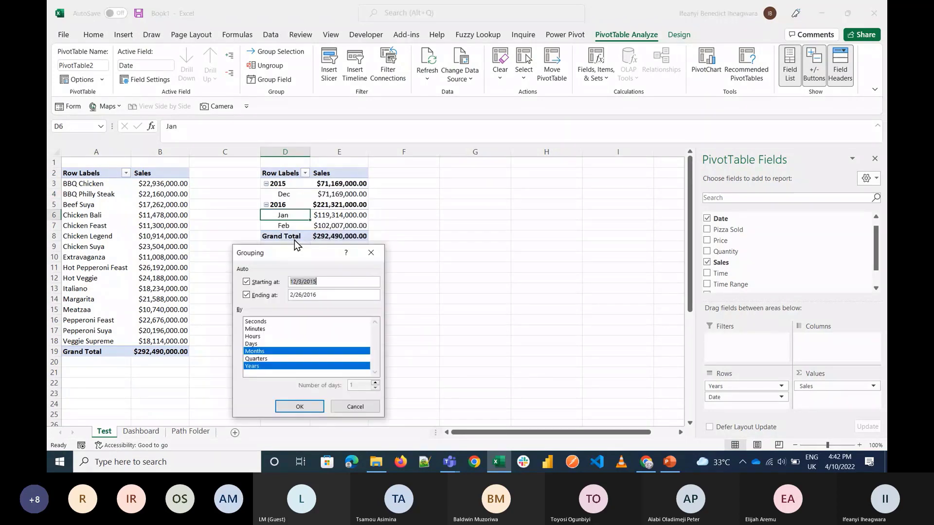
left_click(270, 344)
left_click(261, 347)
left_click(262, 366)
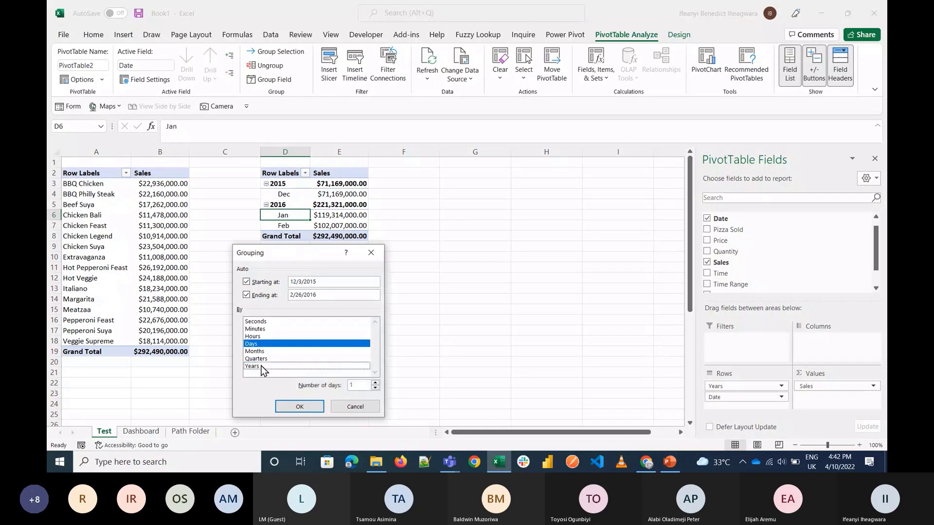
left_click(375, 382)
left_click(376, 382)
left_click(375, 383)
left_click(376, 383)
left_click(375, 383)
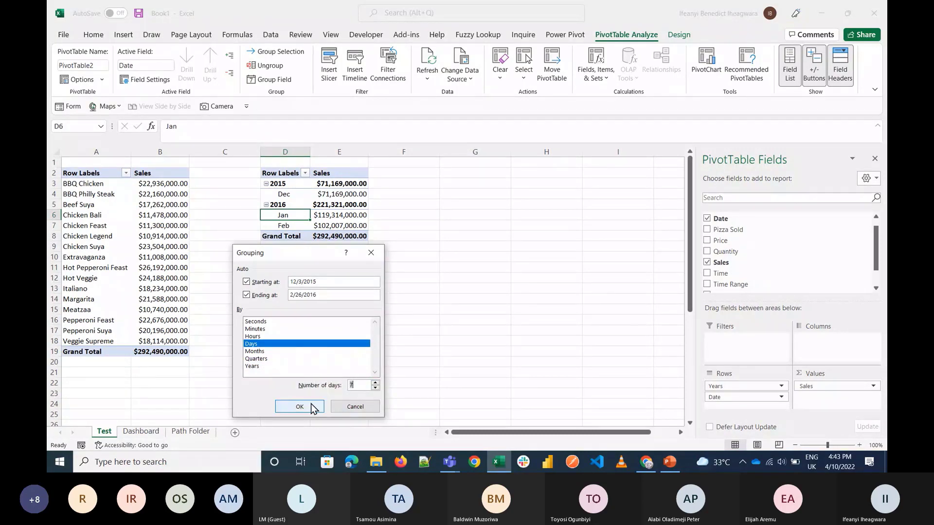
left_click(300, 407)
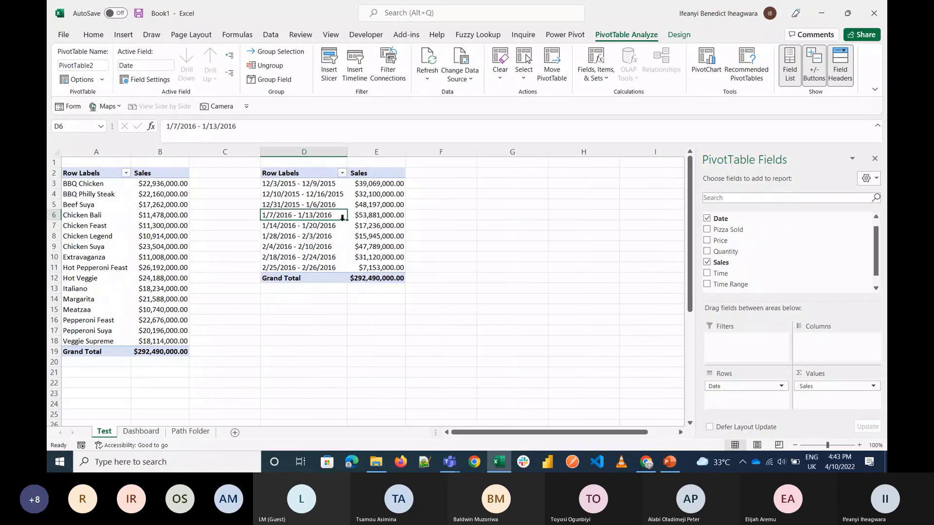
left_click(342, 221)
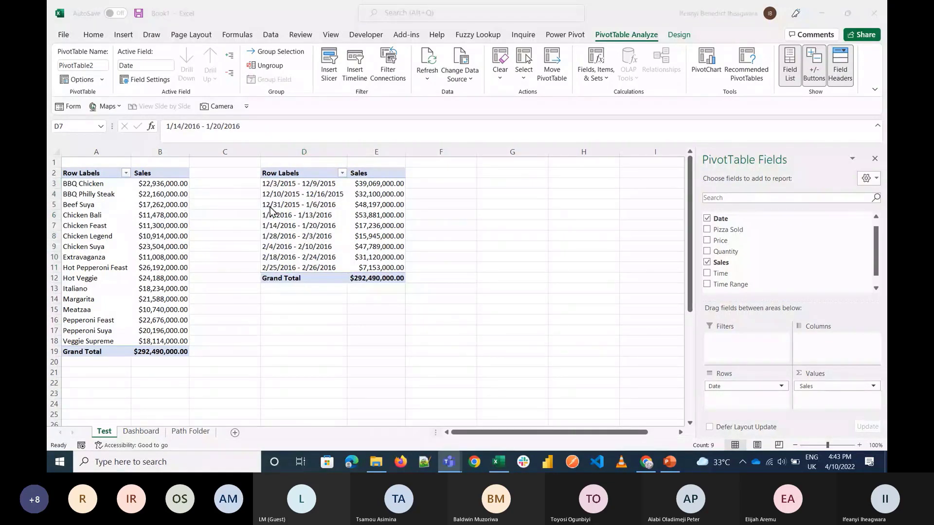
double_click(297, 185)
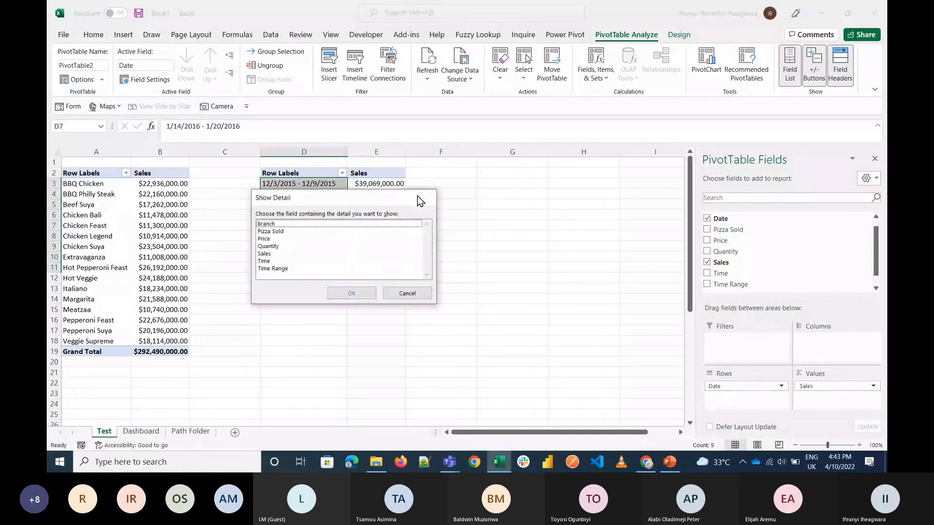
left_click(419, 197)
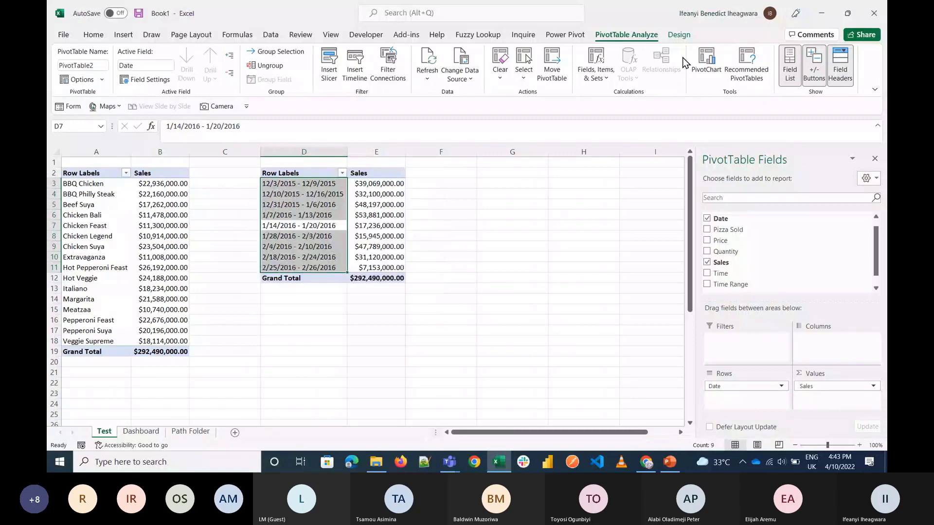
Insert an Area PivotChart based on the date-grouped sales PivotTable
left_click(713, 61)
mouse_move(478, 201)
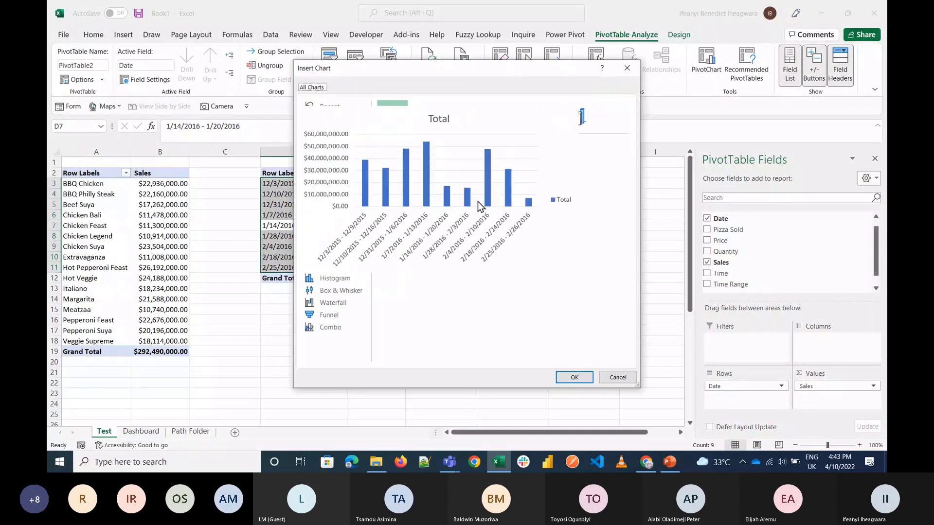
left_click(322, 181)
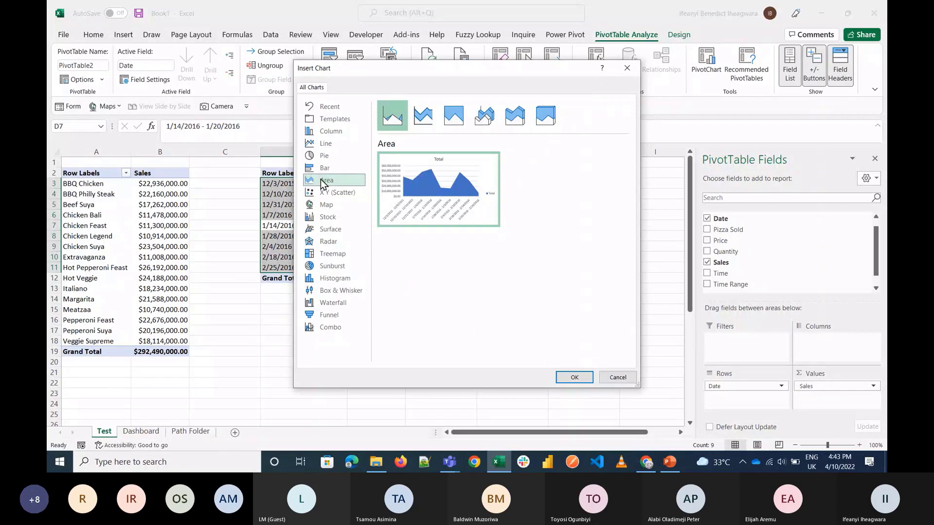
key("Return")
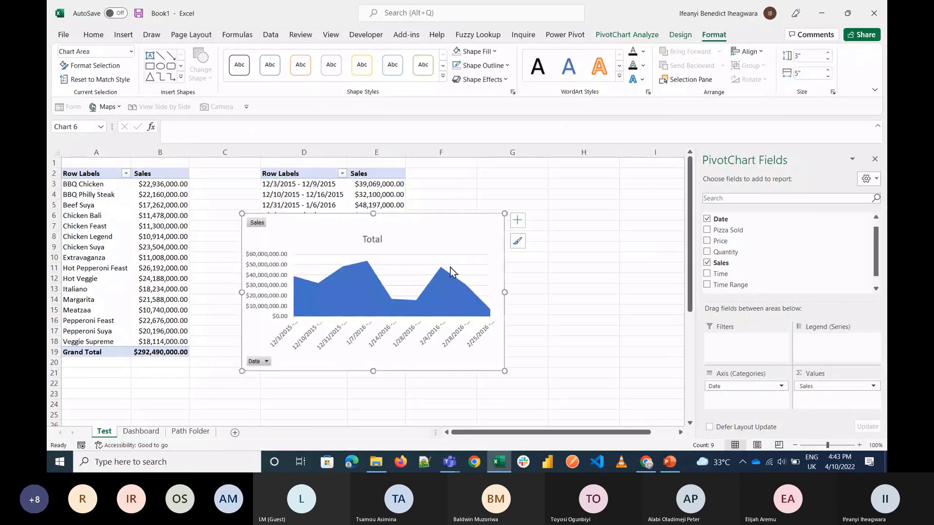
Change the area chart's title to "Weekly sales"
left_click(370, 246)
left_click(371, 239)
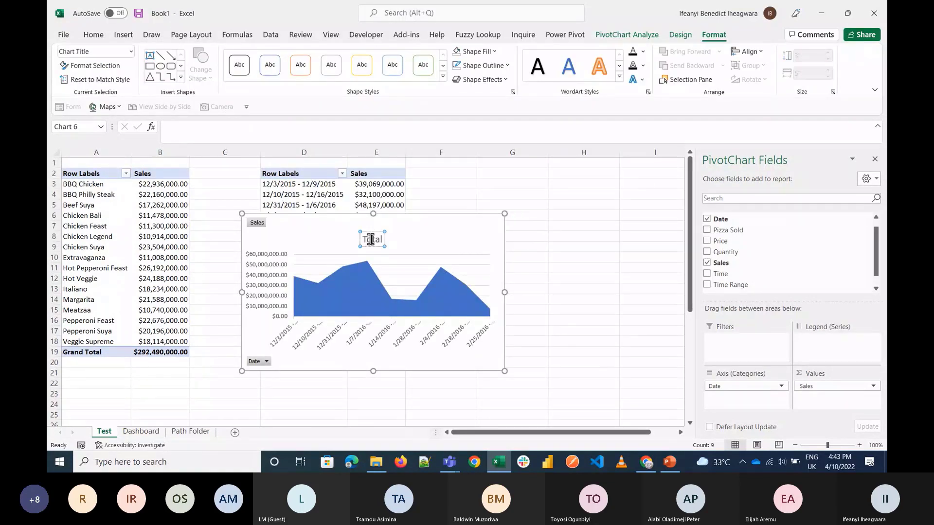
key("BackSpace")
key("BackSpace")
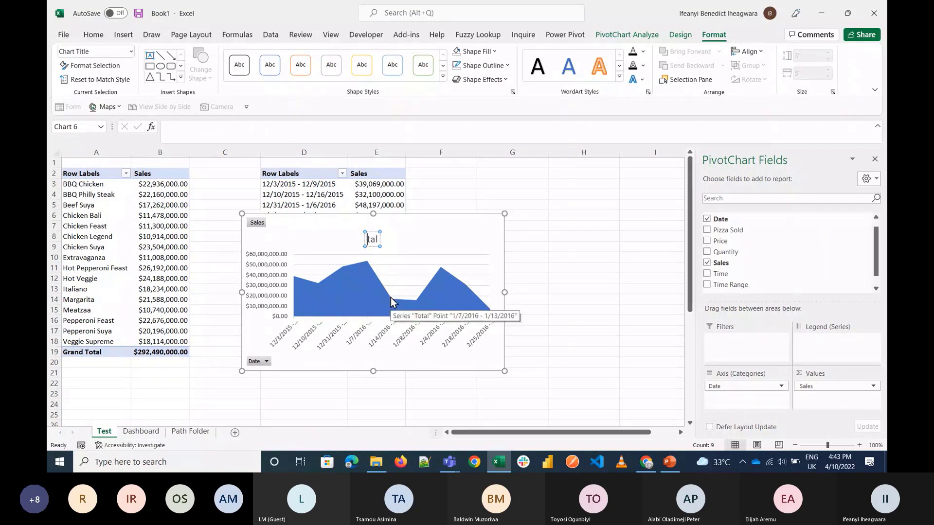
type("Weekly sa")
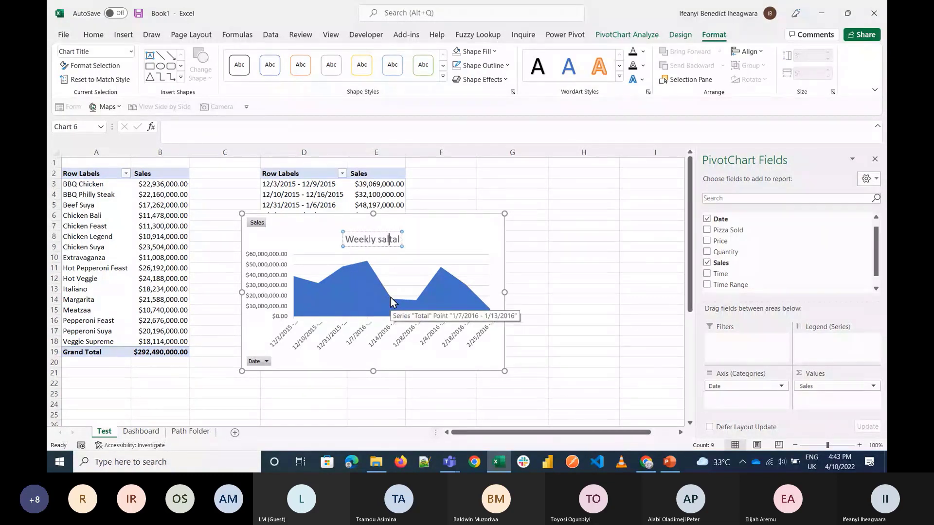
type("les")
key("Delete")
key("Delete")
key("Delete")
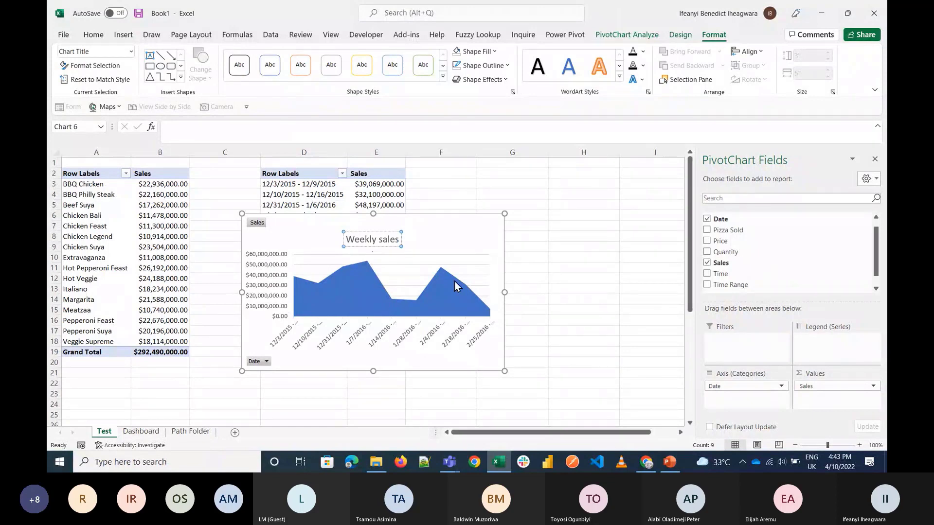
Hide all field buttons on the Weekly sales chart and resize it to about 7.66" wide and 2.73" high
right_click(261, 361)
left_click(303, 327)
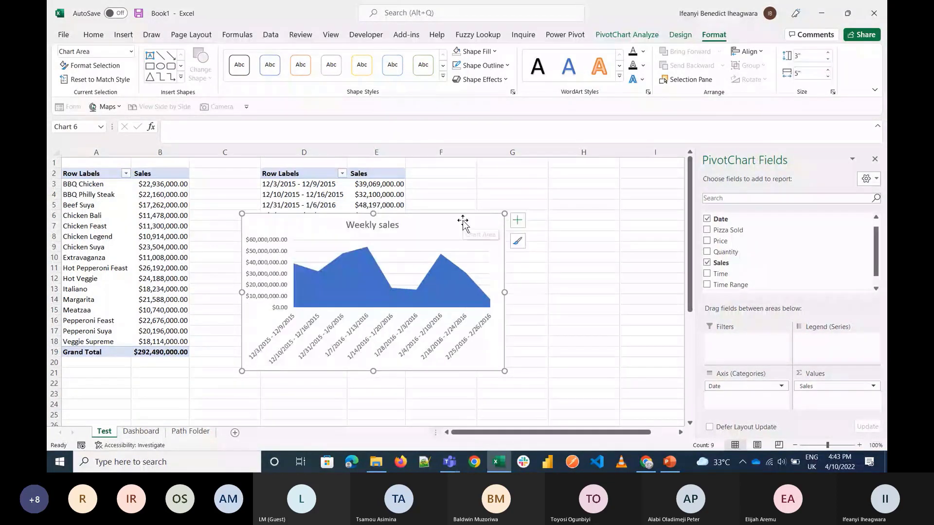
left_click_drag(504, 214, 644, 227)
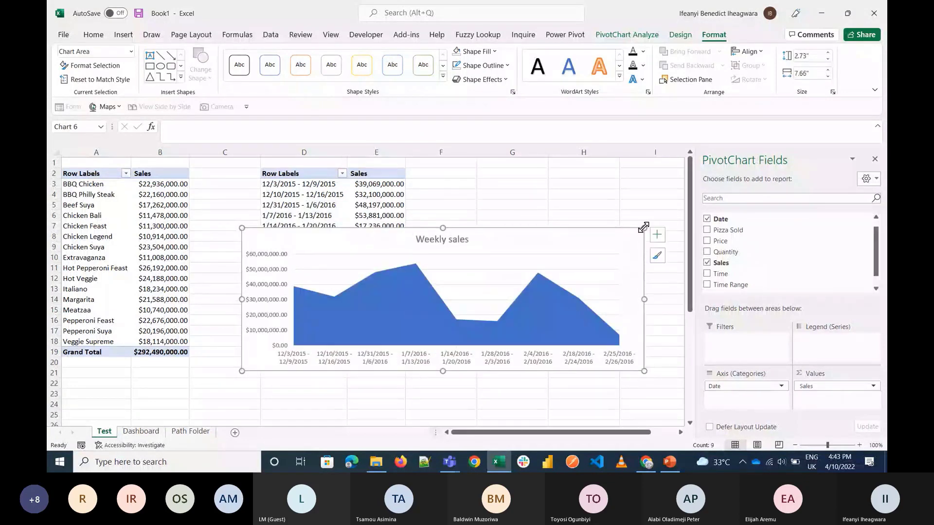
Move the Weekly sales chart from the Test sheet to the Dashboard sheet and place it beside the Branch slicer
key("Delete")
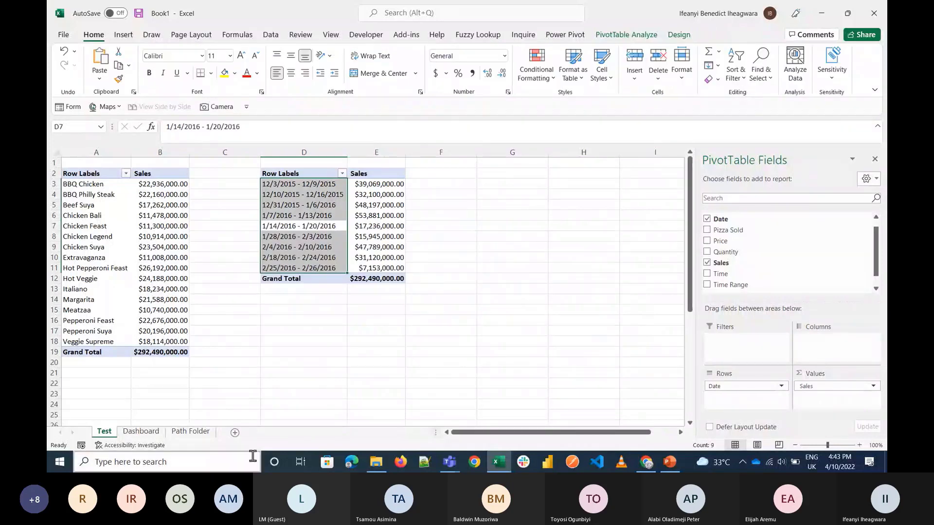
left_click(151, 432)
key("ctrl+v")
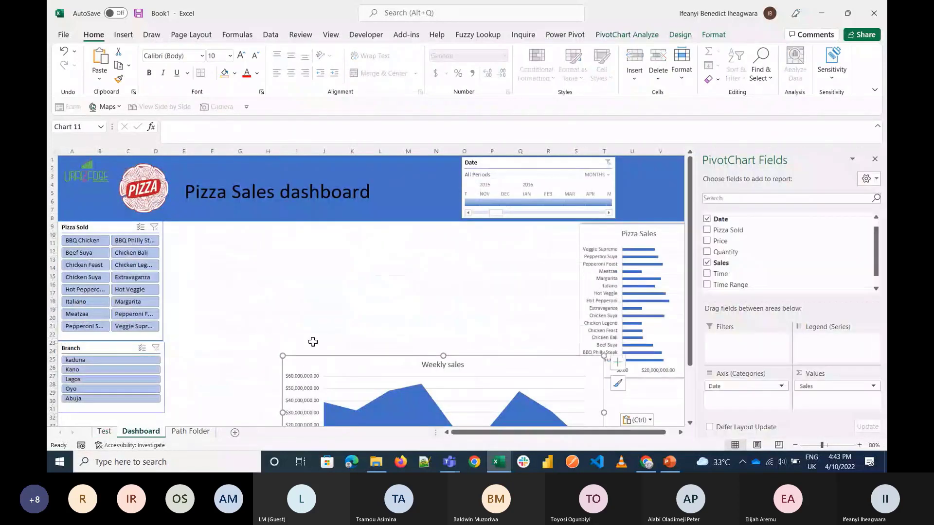
left_click_drag(366, 364, 245, 341)
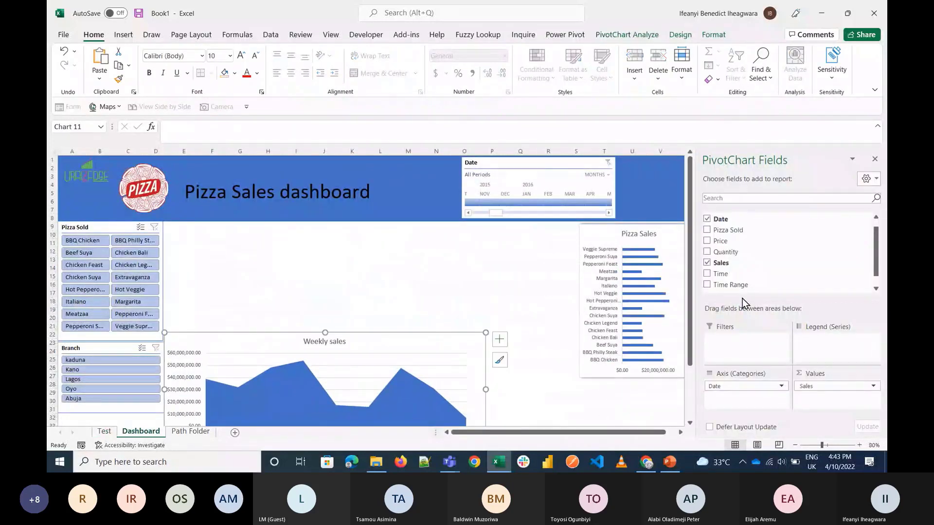
Close the PivotChart Fields pane and extend the blue title banner to about column AG
left_click(875, 162)
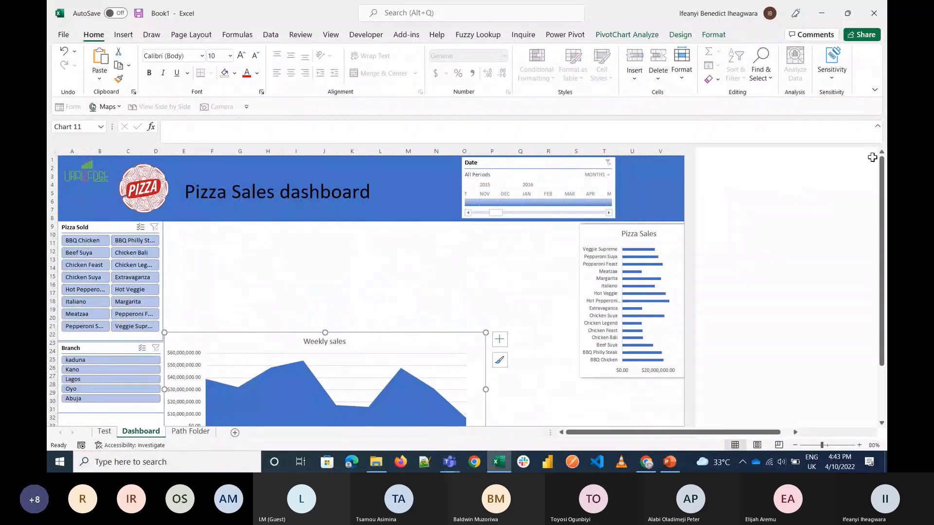
left_click(796, 447)
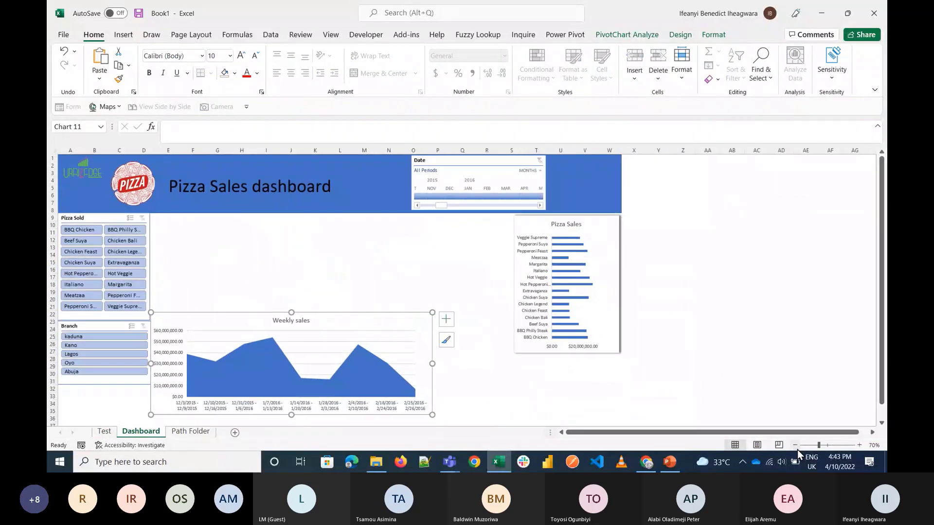
left_click(616, 197)
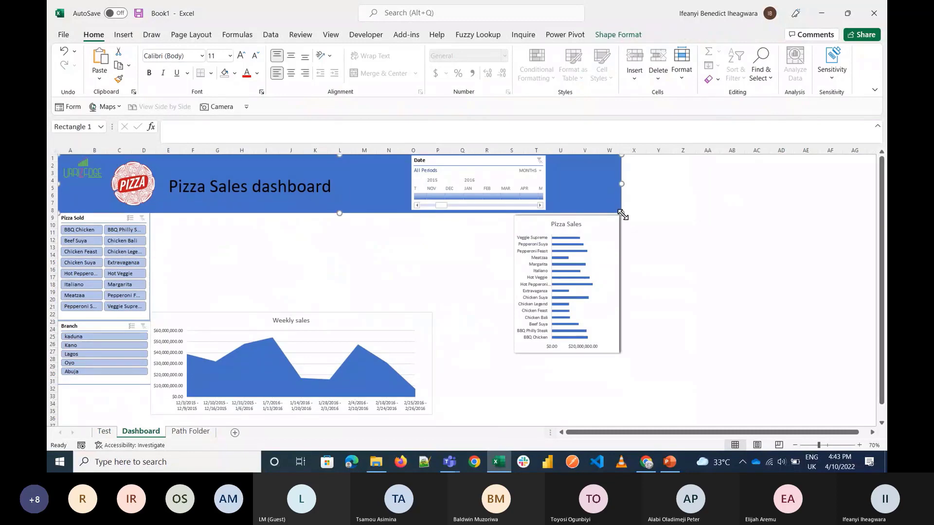
left_click_drag(622, 215, 855, 212)
Move the Date timeline to the far end of the extended banner and place the Pizza Sales chart beneath it
left_click_drag(508, 161, 813, 161)
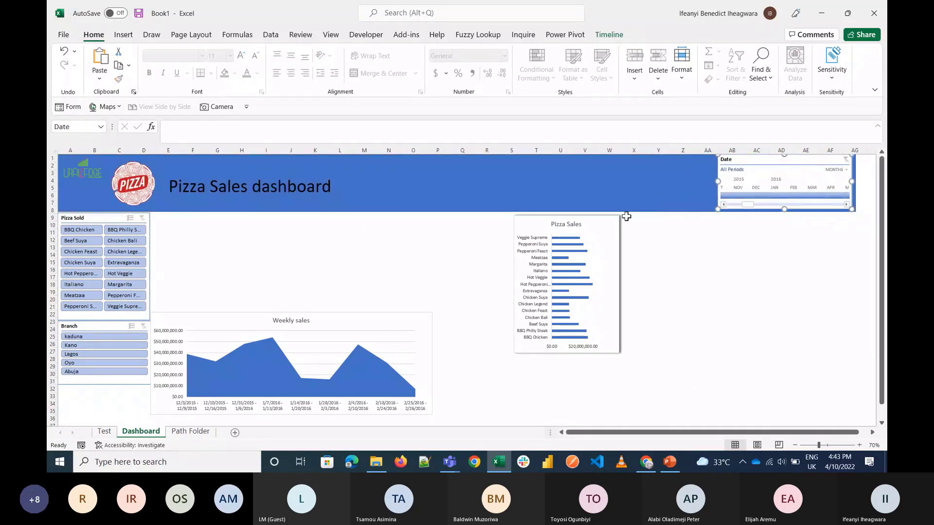
left_click_drag(625, 216, 849, 223)
Widen the Weekly sales chart to about column Q and raise it so its base lines up with the Branch slicer's
left_click_drag(380, 317, 387, 303)
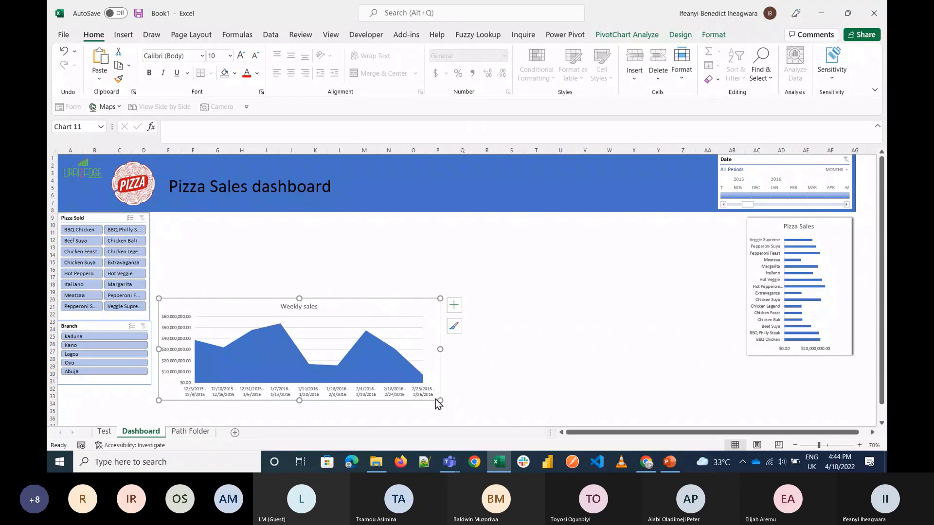
left_click_drag(438, 399, 474, 400)
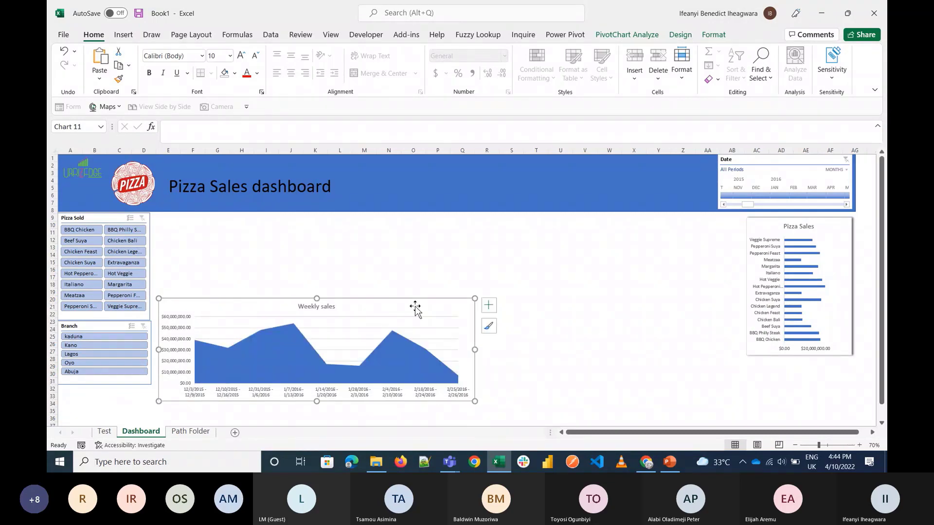
left_click_drag(415, 307, 408, 291)
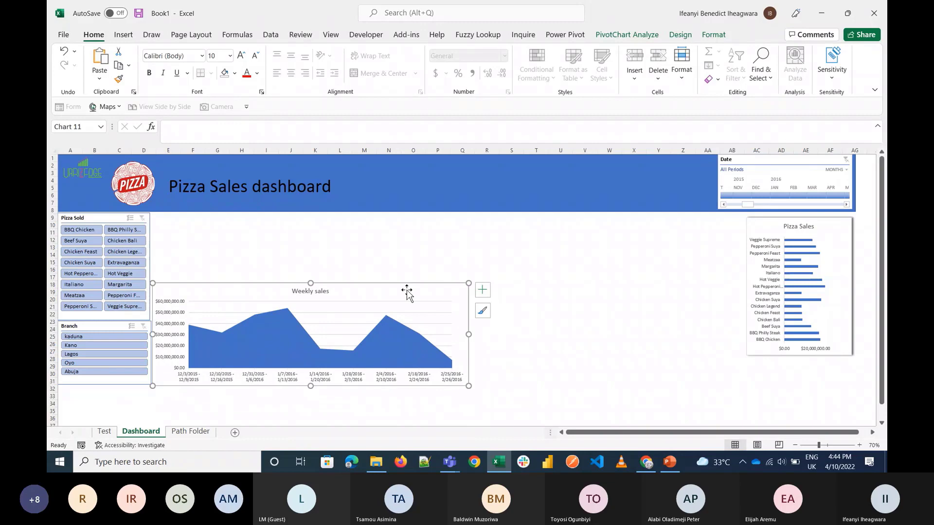
Remove the gridlines from the Weekly sales chart on the Dashboard sheet
left_click(484, 295)
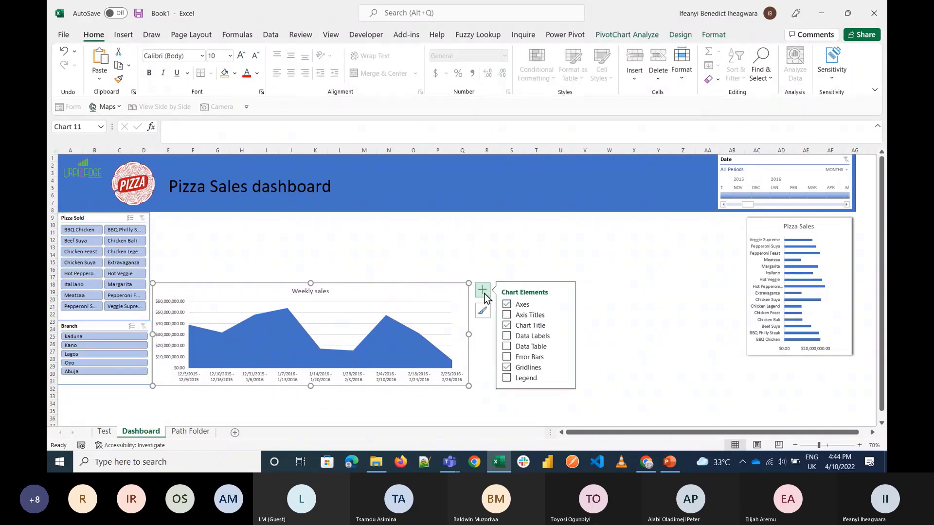
left_click(509, 368)
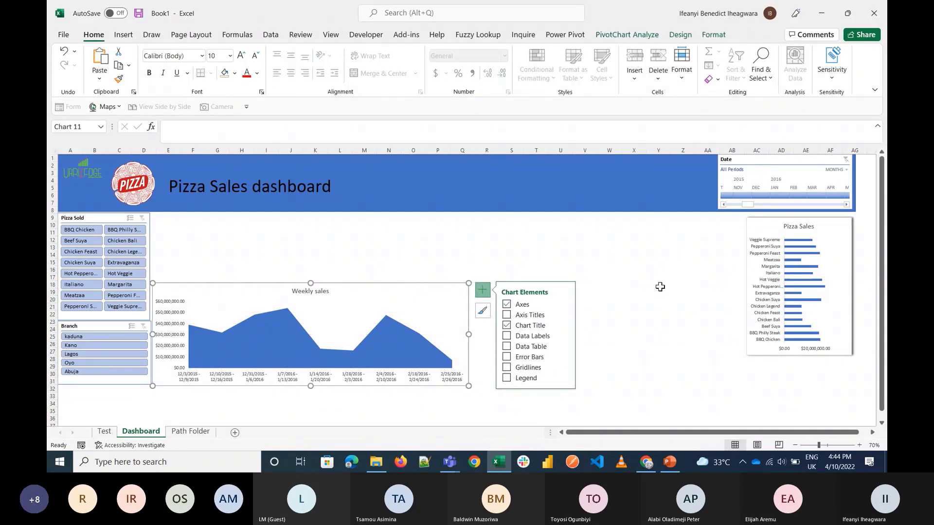
left_click(660, 287)
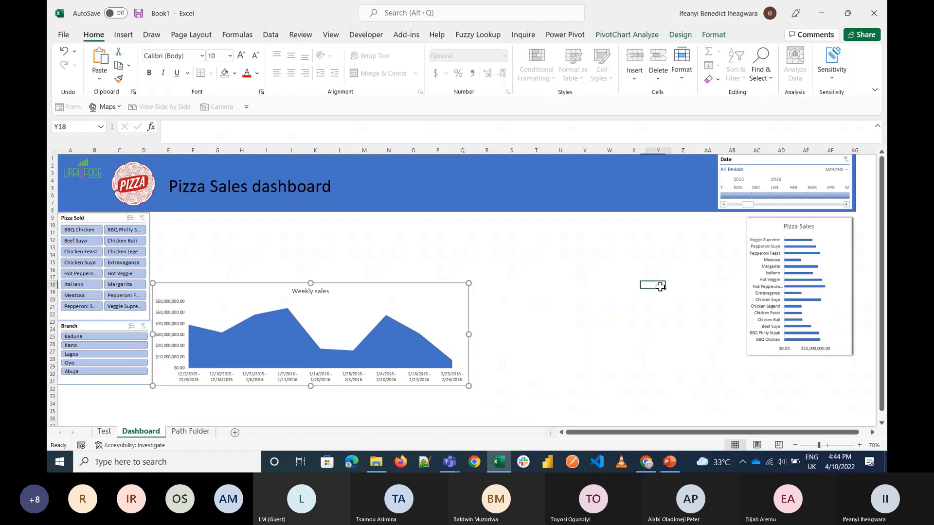
Apply an outer shadow offset to the right to the whole Weekly sales chart
left_click(400, 294)
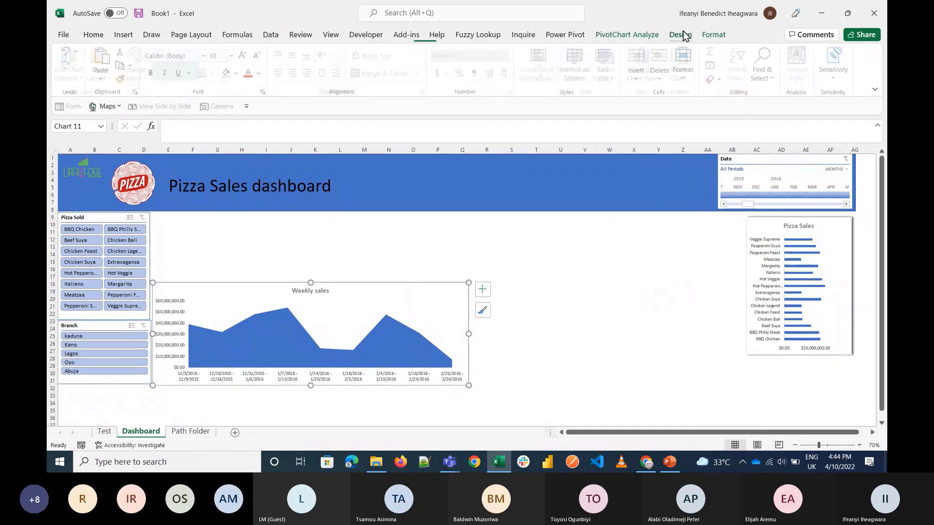
left_click(680, 34)
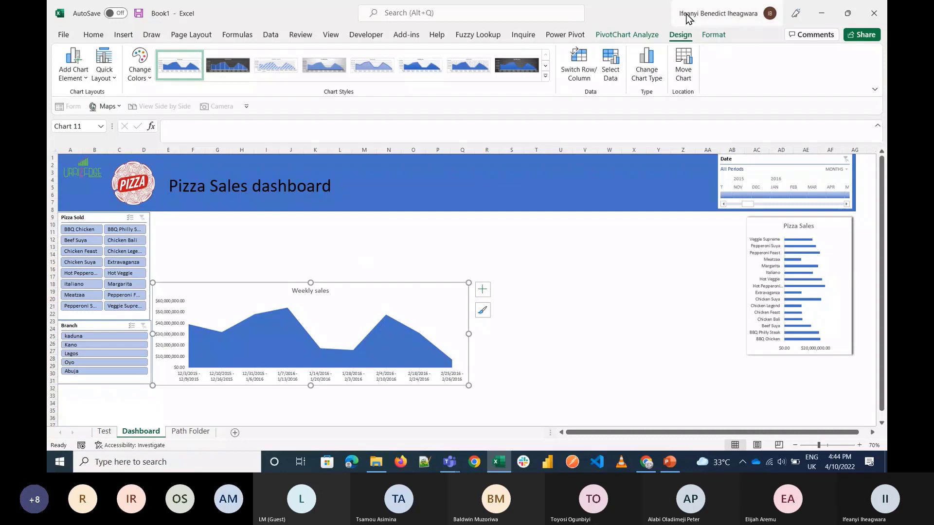
left_click(705, 38)
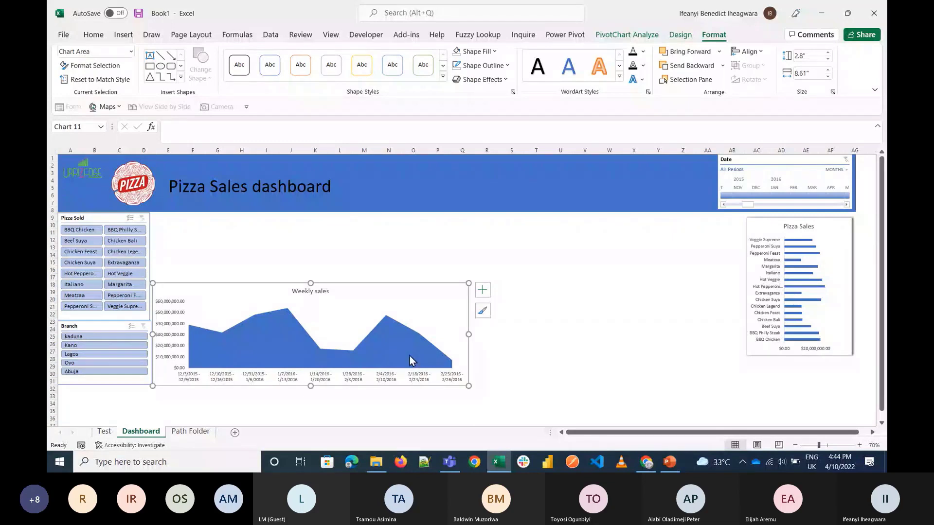
left_click(428, 322)
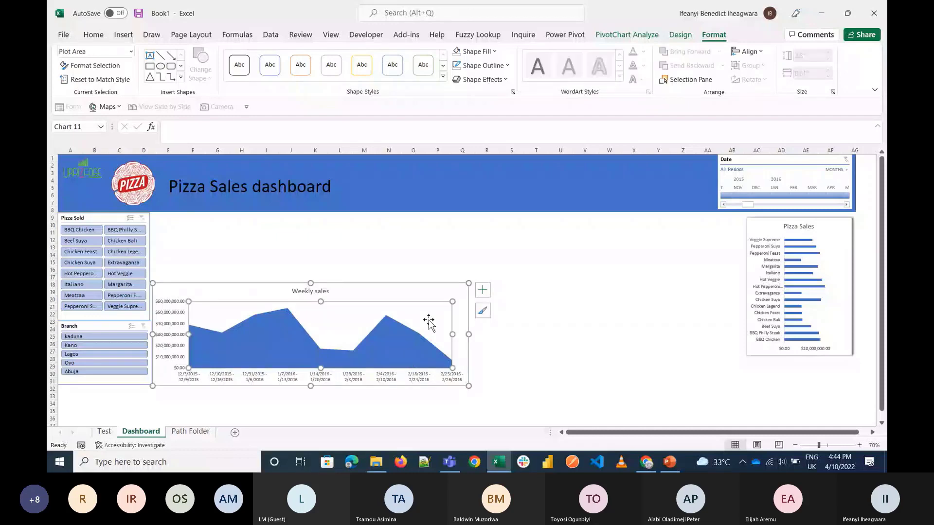
left_click(460, 311)
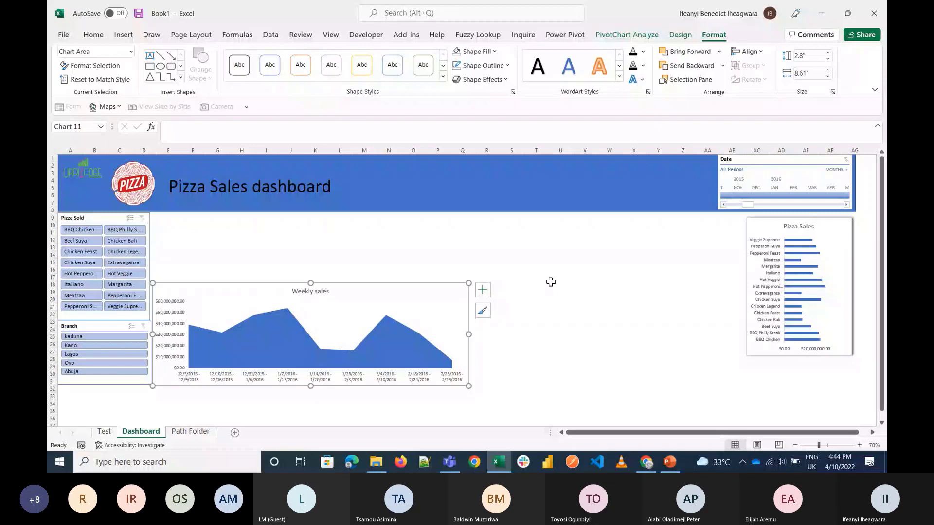
left_click(480, 79)
mouse_move(491, 128)
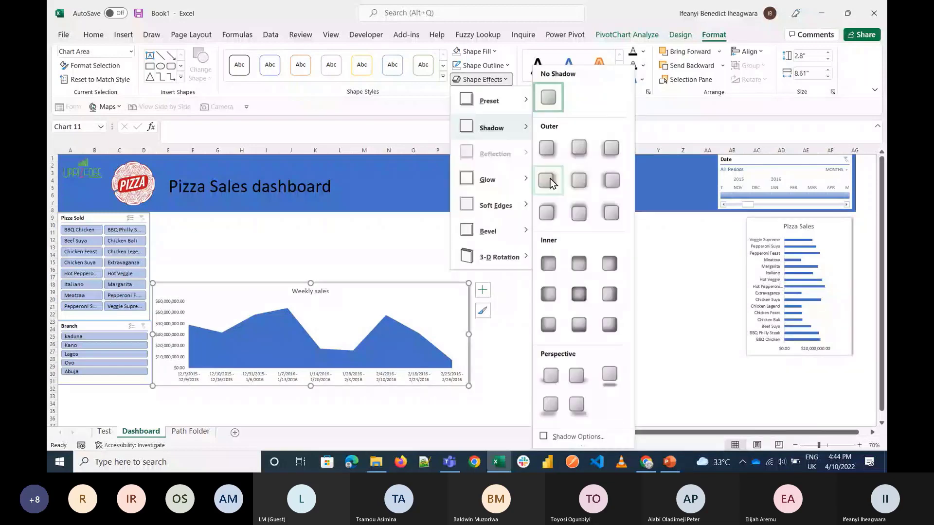
left_click(550, 179)
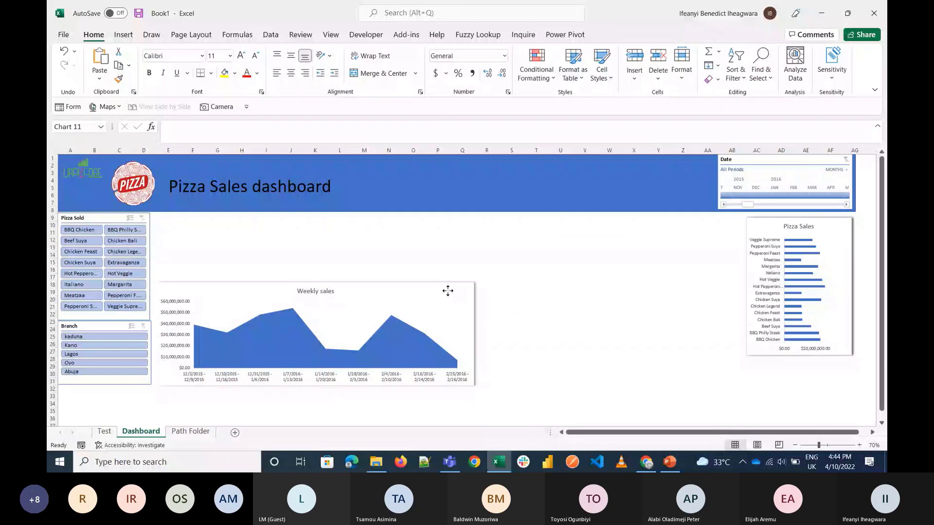
Copy the weekly sales PivotTable on the Test sheet and paste the duplicate at cell G2
left_click(105, 432)
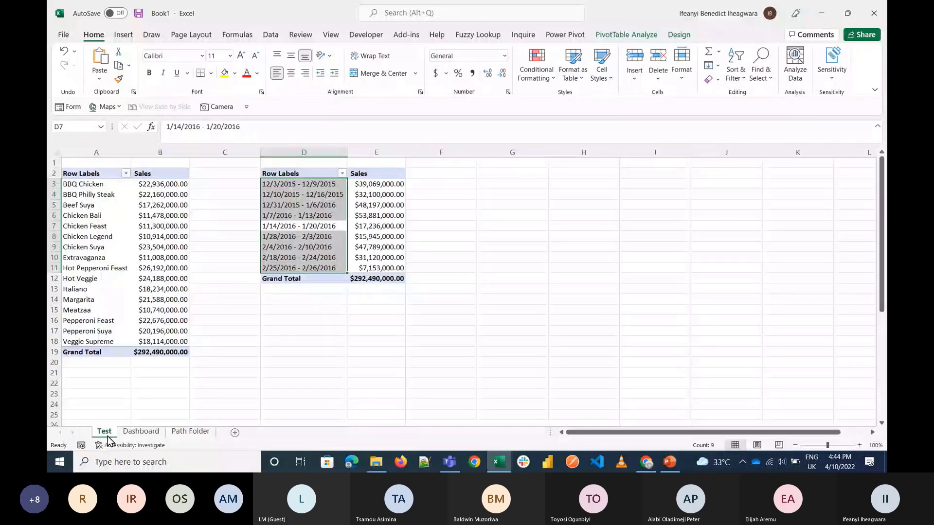
left_click(288, 174)
key("ctrl+a")
key("ctrl+c")
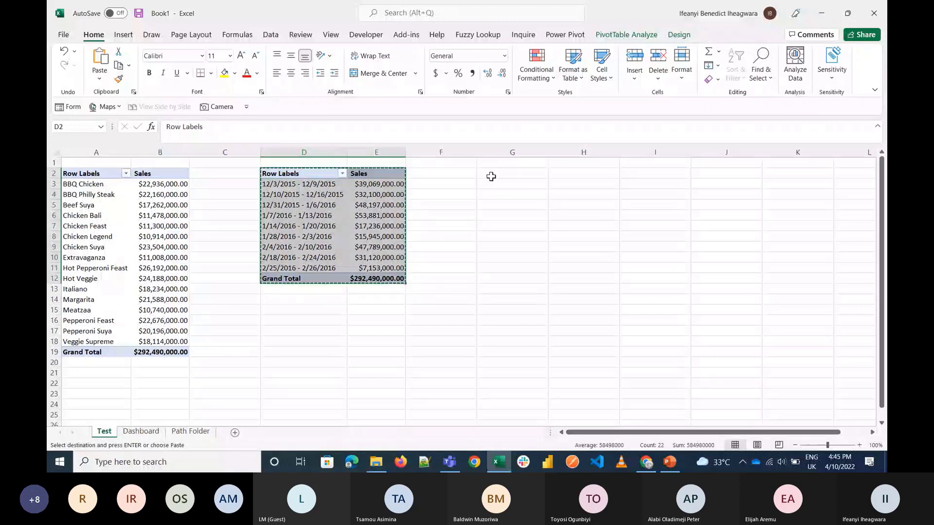
left_click(491, 176)
key("ctrl+v")
Turn off grand totals for rows and columns in the pizza sales PivotTable and the original weekly sales PivotTable
left_click(376, 204)
left_click(632, 35)
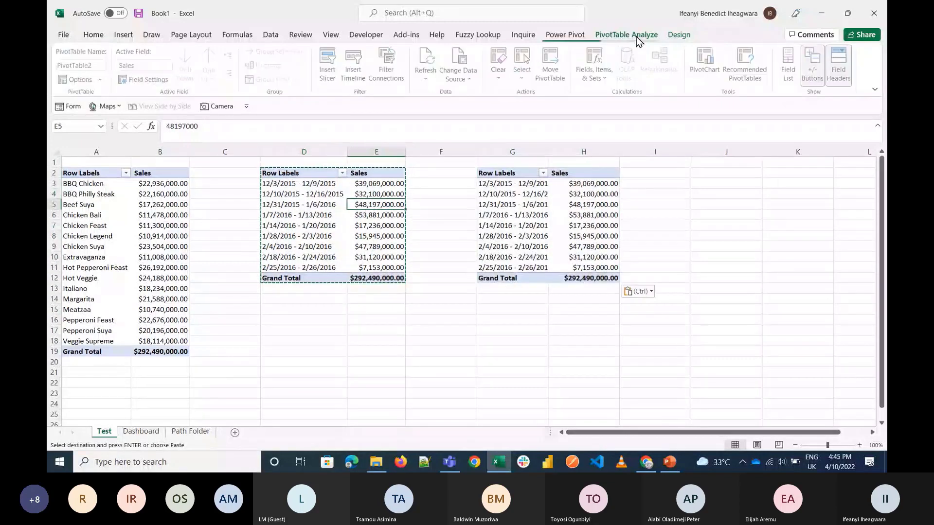
left_click(678, 35)
left_click(101, 65)
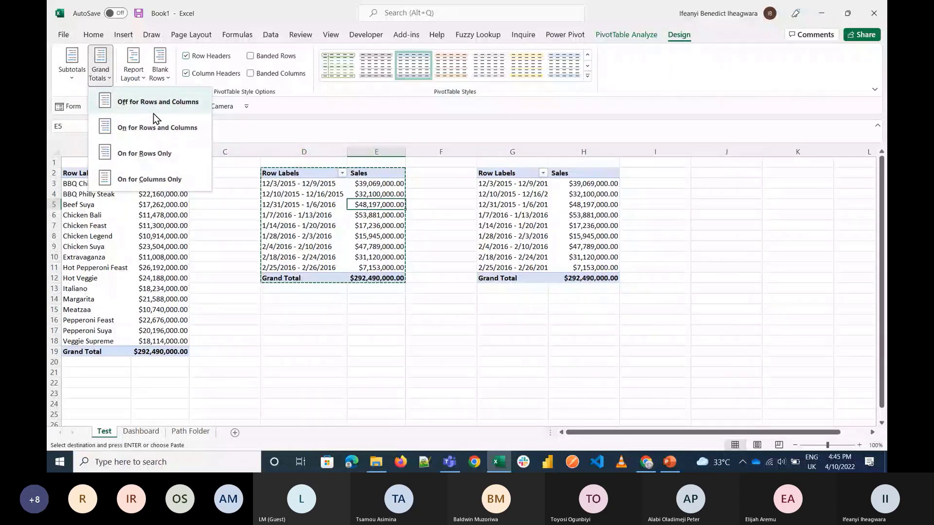
left_click(153, 112)
left_click(119, 96)
Turn off grand totals for rows and columns in the copied weekly PivotTable at G2 and show its field list
left_click(525, 215)
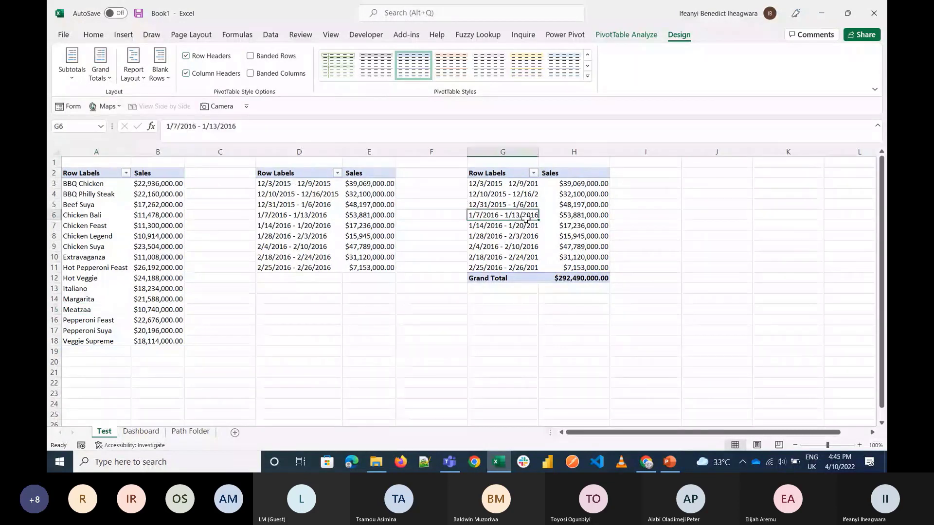
left_click(105, 84)
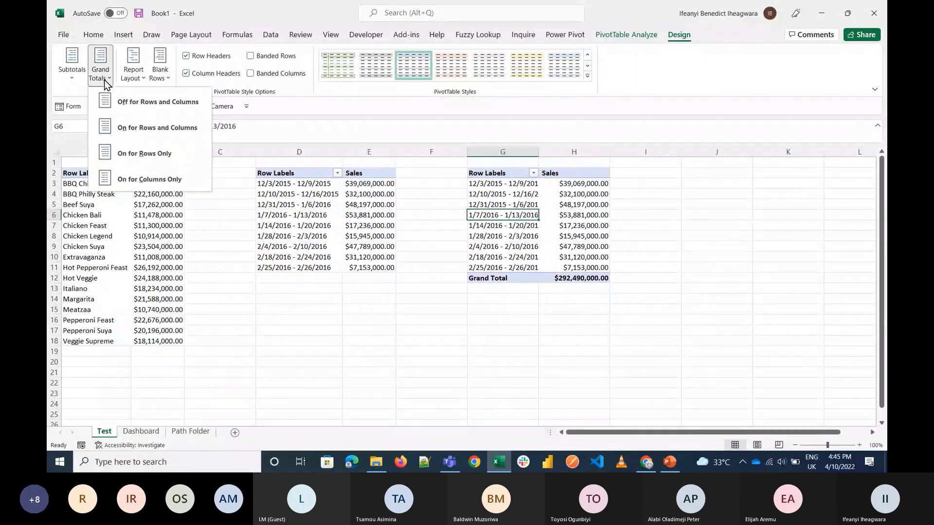
left_click(146, 102)
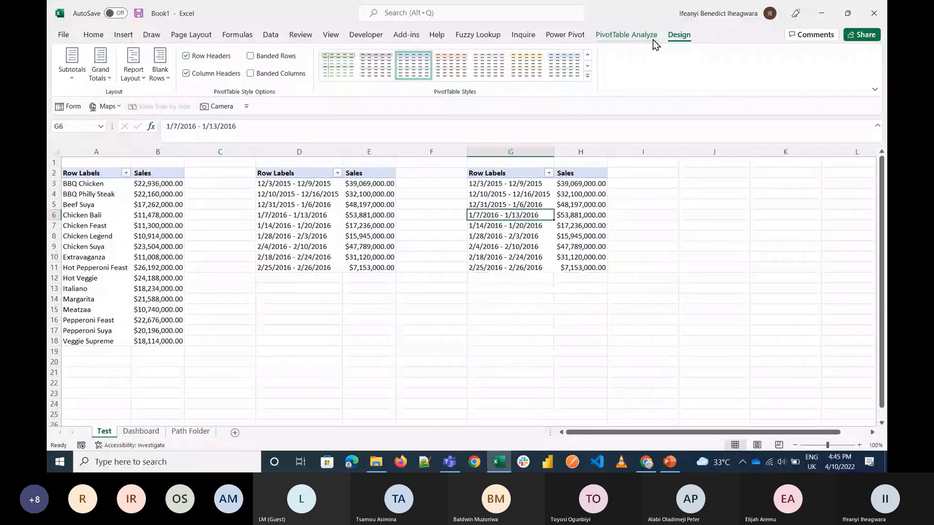
left_click(653, 39)
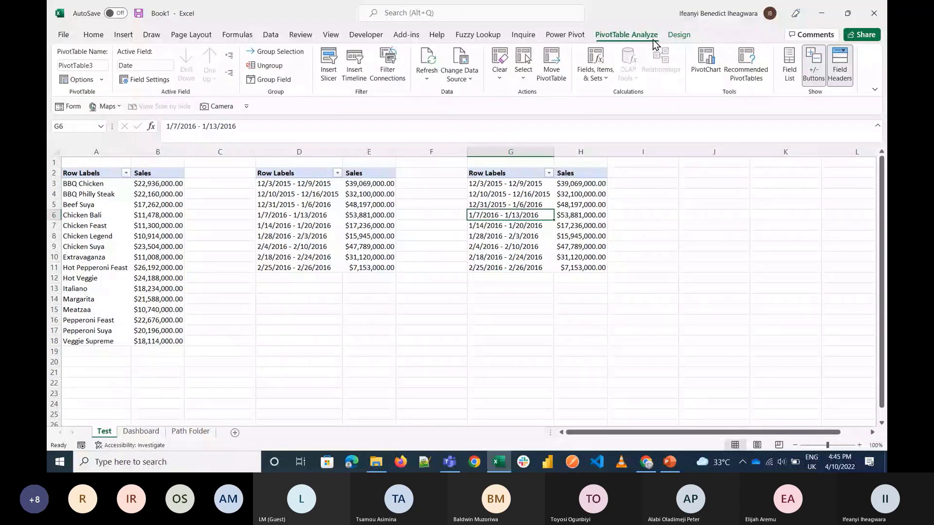
left_click(789, 65)
Check the meeting chat in Microsoft Teams and review the Dashboard sheet's layout before returning to the Test sheet
mouse_move(449, 462)
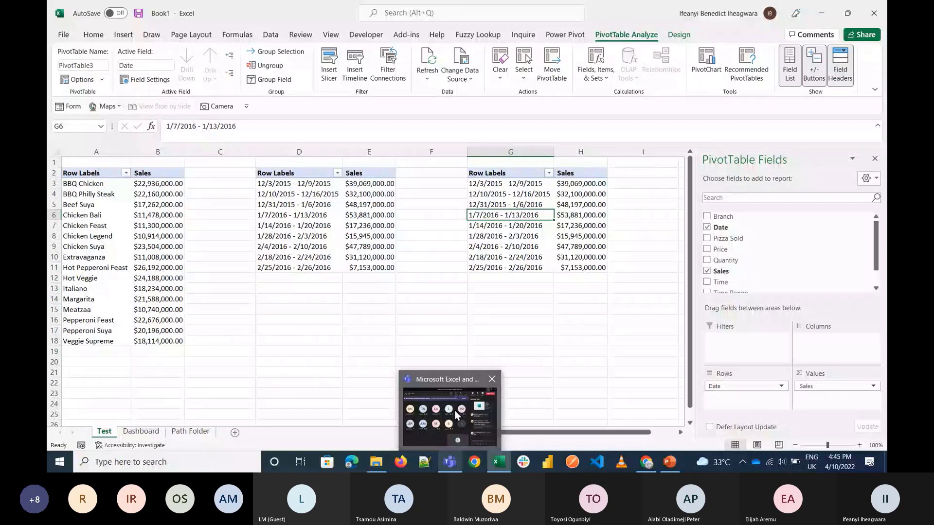
left_click(457, 415)
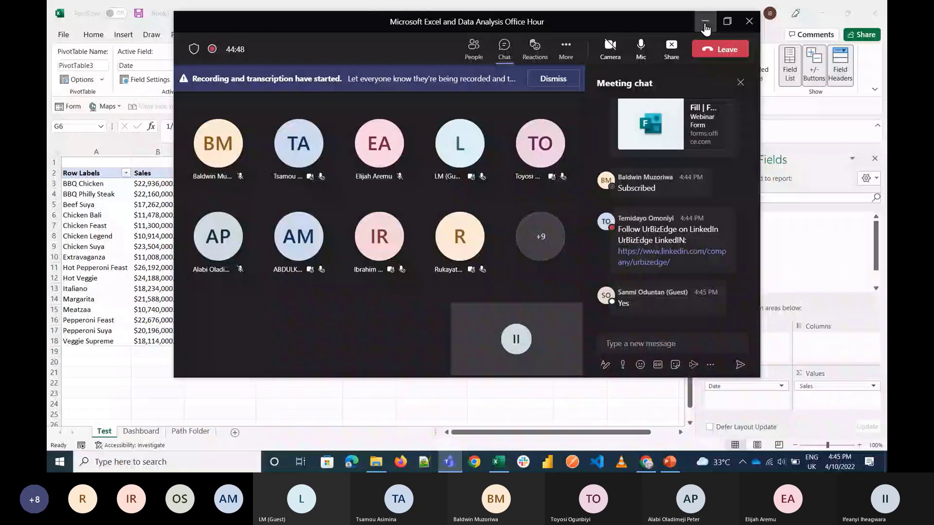
left_click(705, 22)
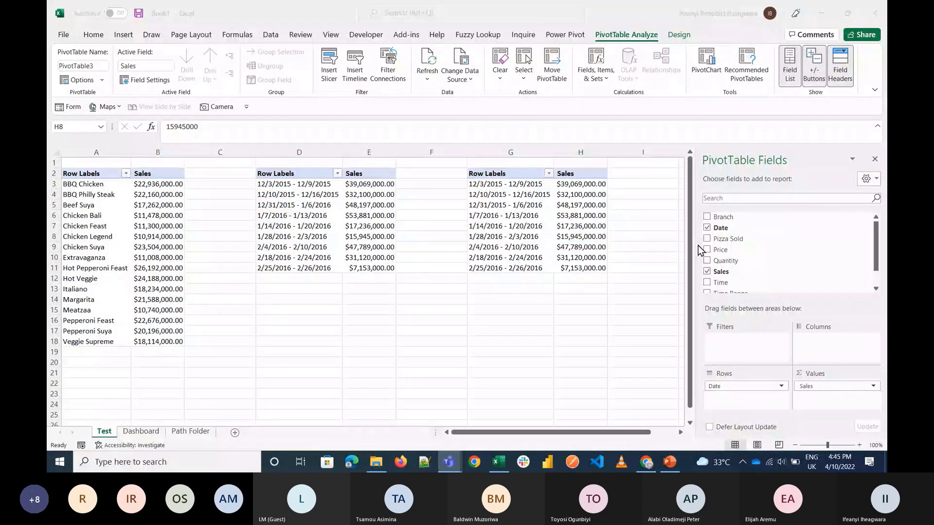
left_click(140, 431)
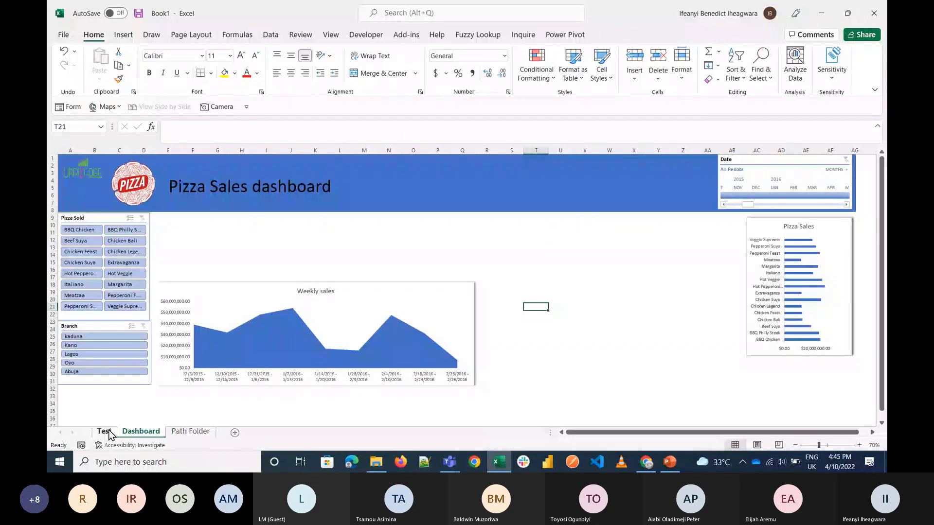
left_click(104, 431)
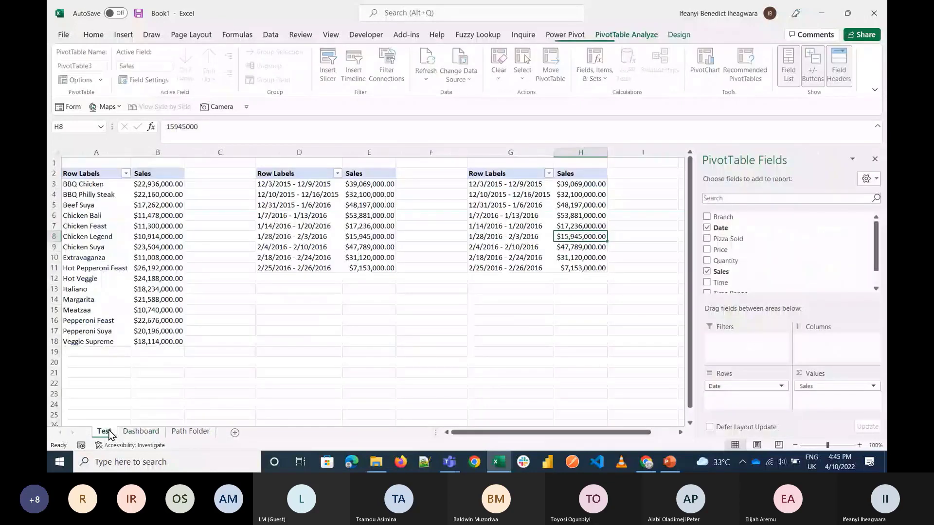
Copy the pizza sales PivotTable from A2 to J2 and replace Sales with Quantity as the copy's value field
left_click_drag(73, 173, 169, 345)
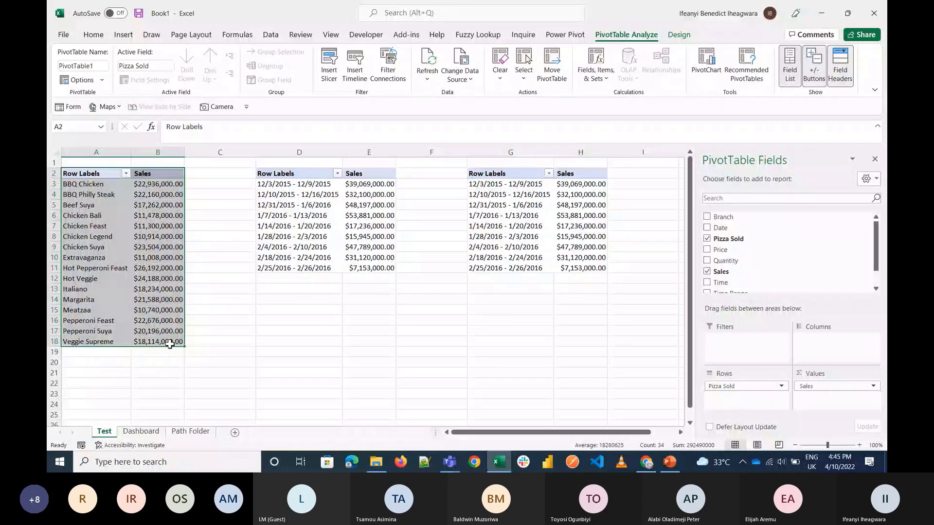
key("ctrl+c")
left_click(680, 174)
key("ctrl+v")
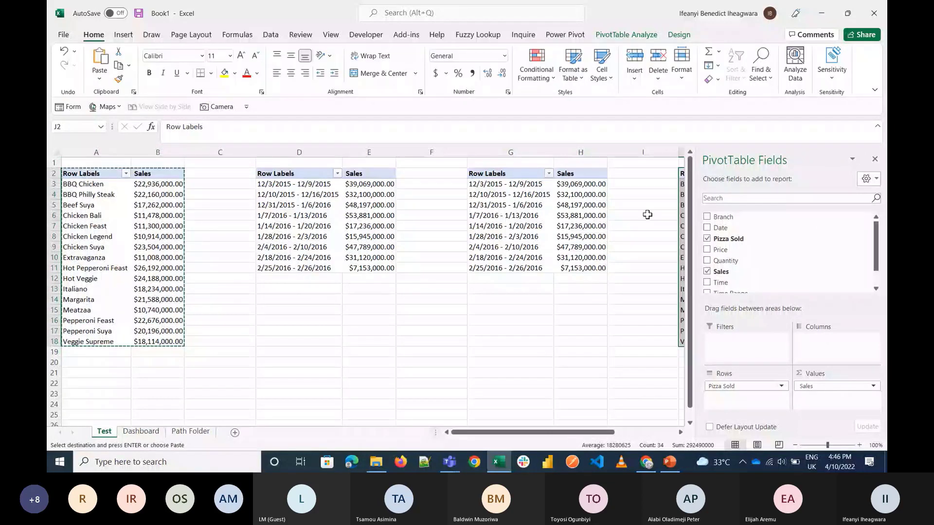
left_click(707, 271)
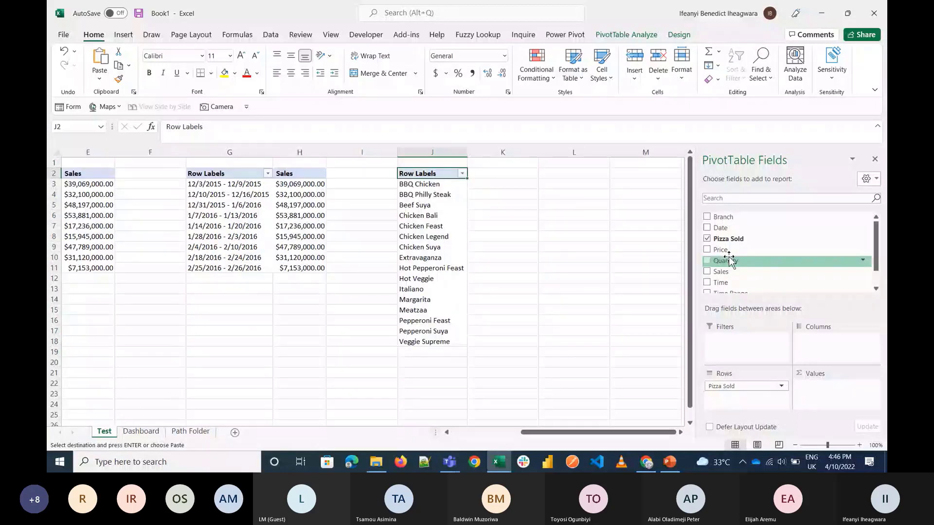
left_click(730, 260)
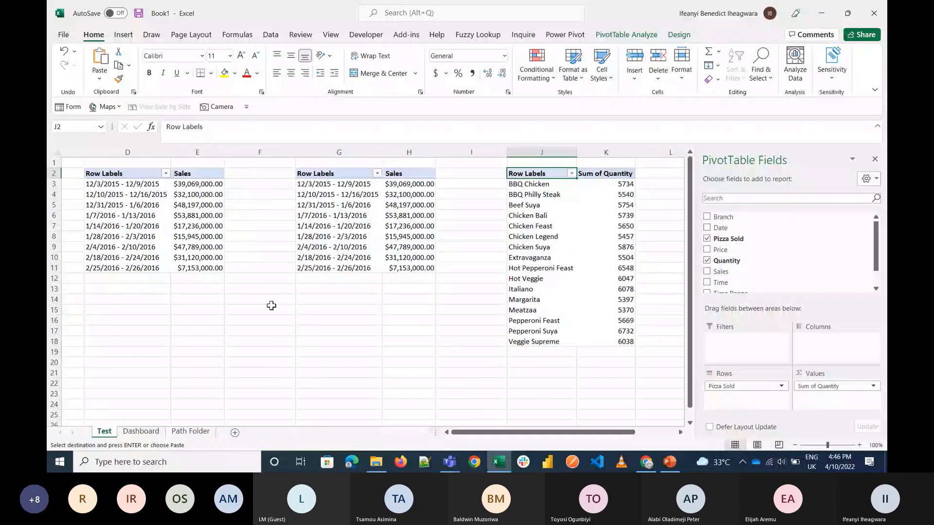
Insert a Clustered Bar PivotChart from the PivotTable of quantity by pizza at J2
scroll(271, 306, "right", 4)
left_click(307, 194)
left_click(626, 35)
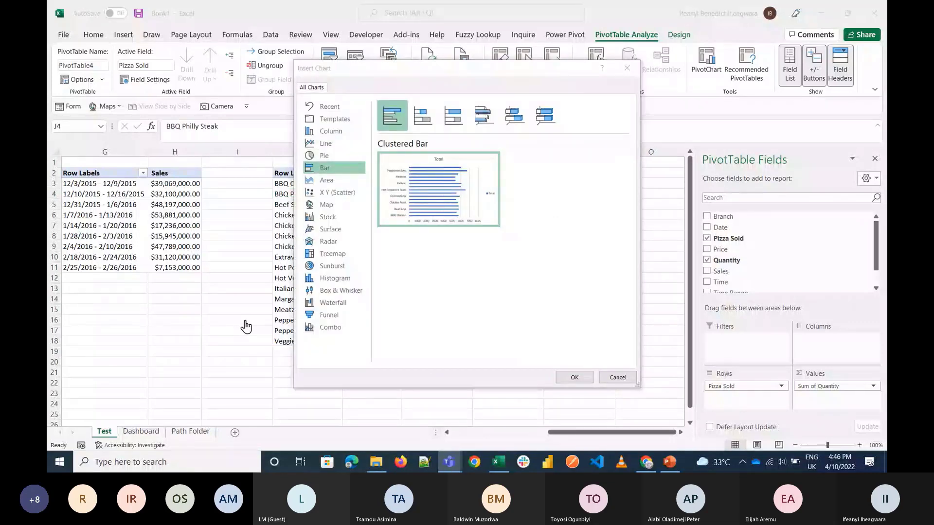
left_click(574, 377)
Replace the new bar chart's title with "Unit sold"
double_click(394, 240)
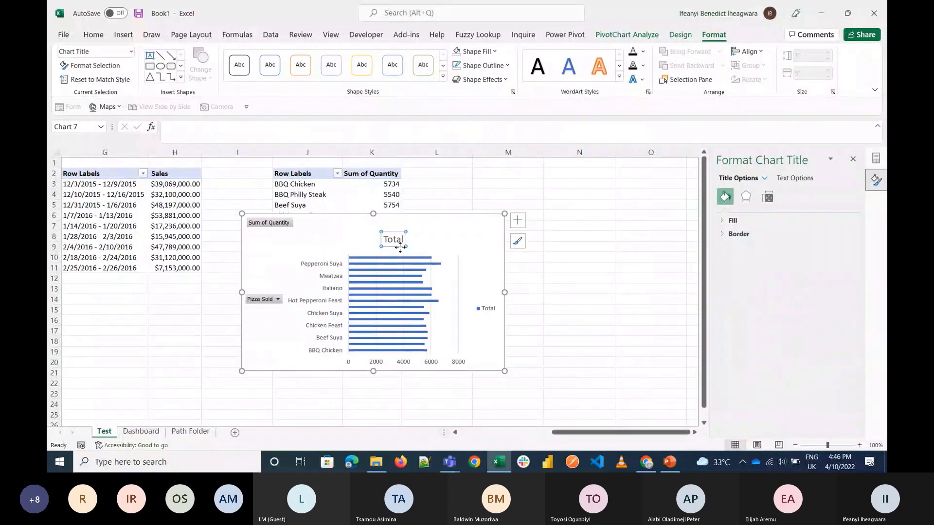
left_click(393, 240)
key("BackSpace")
key("BackSpace")
type("Unit sold")
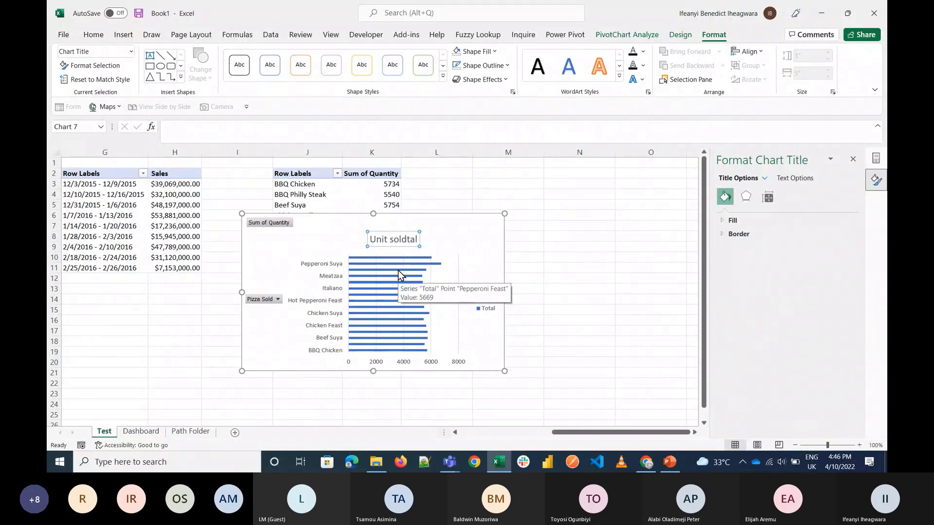
key("Delete")
key("Delete")
key("Delete")
Strip the Unit sold chart of its legend, gridlines and all field buttons
left_click(487, 308)
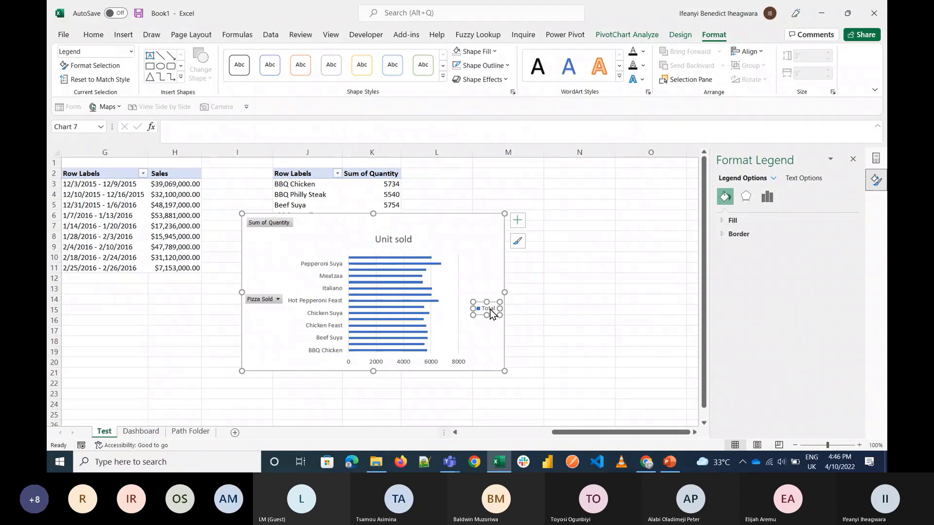
key("Delete")
left_click(517, 220)
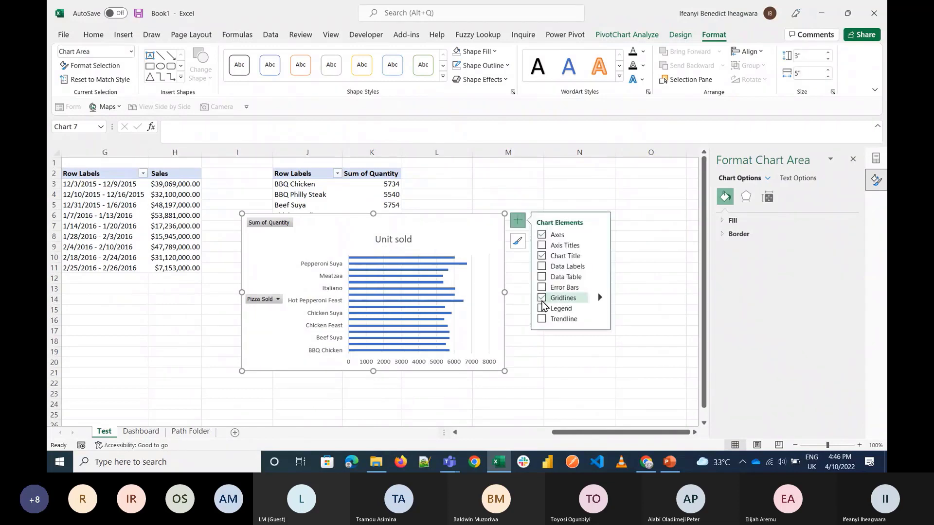
left_click(541, 298)
right_click(259, 225)
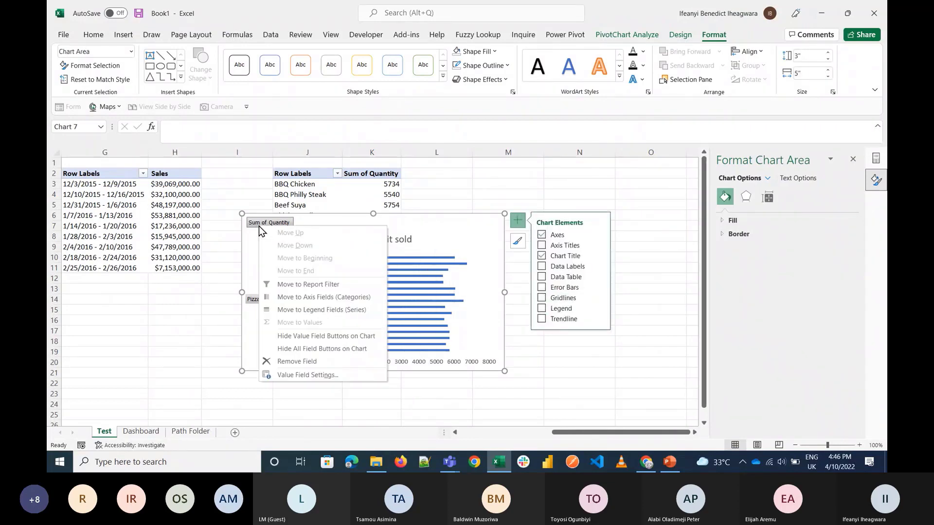
left_click(313, 349)
Move the Unit sold chart from the Test sheet to the Dashboard sheet, placing it between the Weekly sales and Pizza Sales charts
key("ctrl+x")
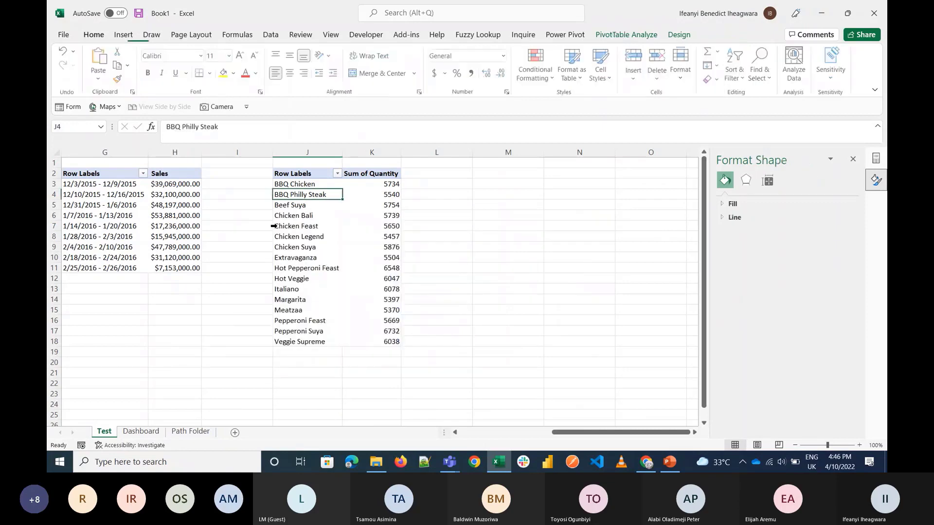
left_click(161, 434)
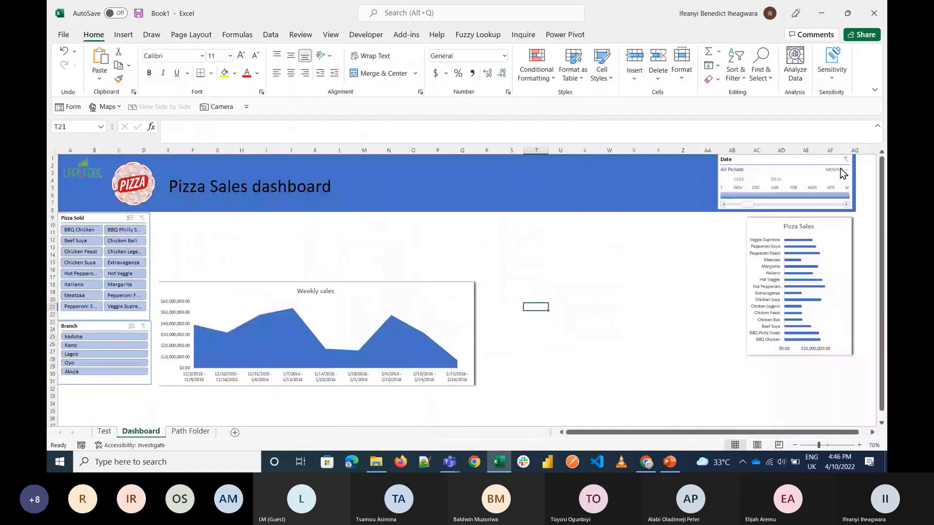
left_click(593, 259)
key("ctrl+v")
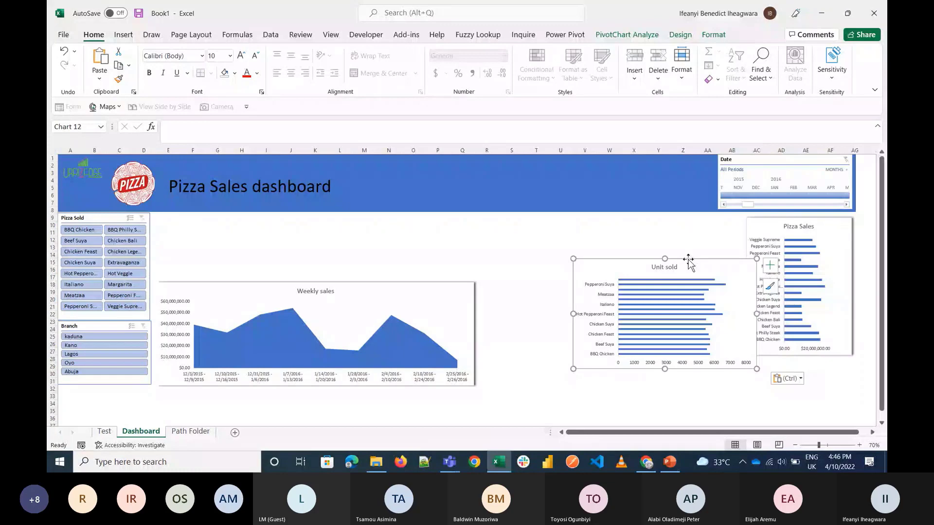
left_click_drag(687, 259, 623, 254)
Apply the Pizza Sales chart's formatting to the Unit sold chart
left_click(768, 227)
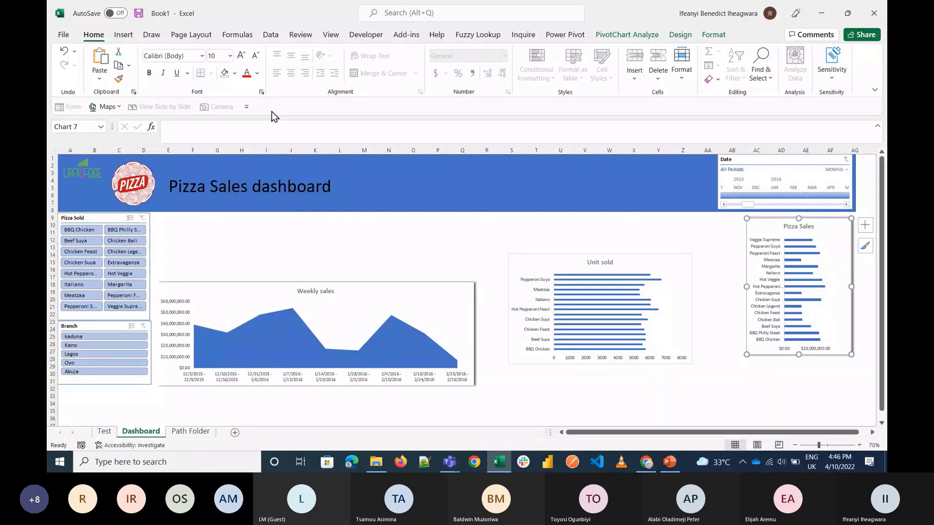
left_click(538, 265)
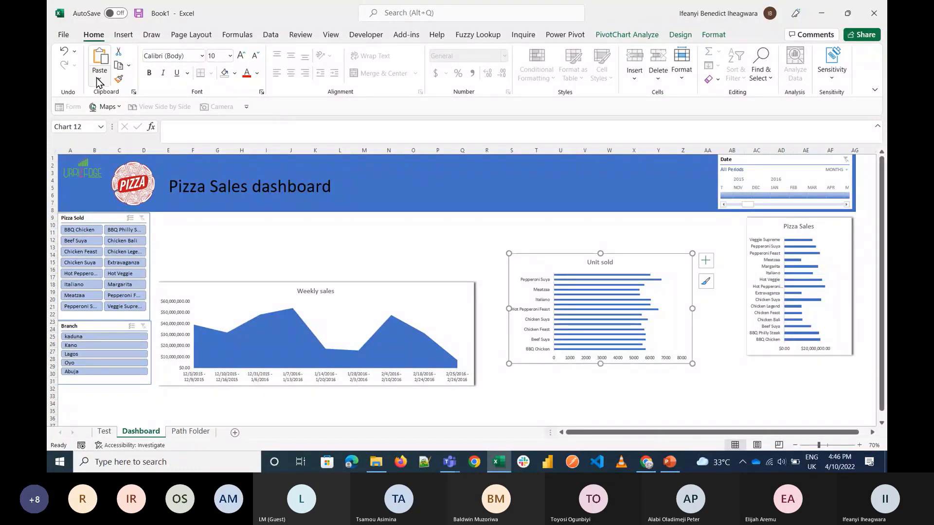
left_click(98, 79)
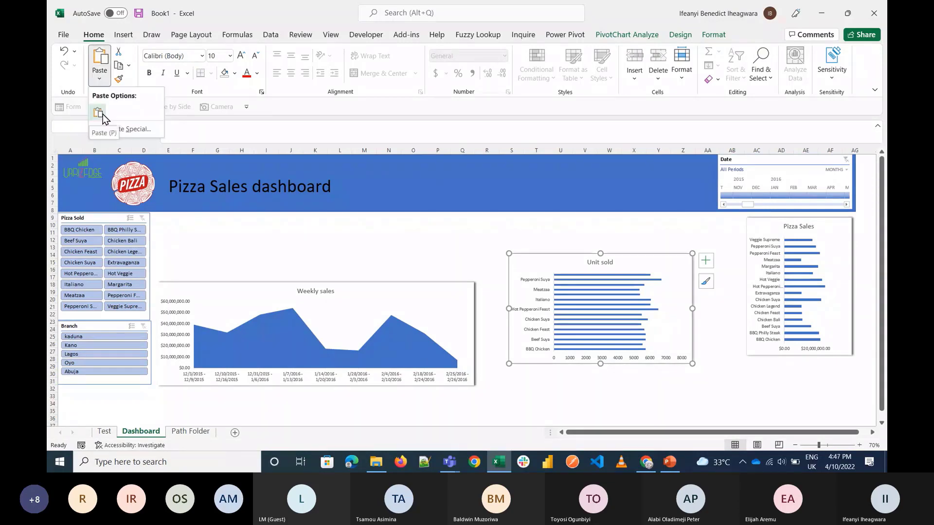
left_click(99, 113)
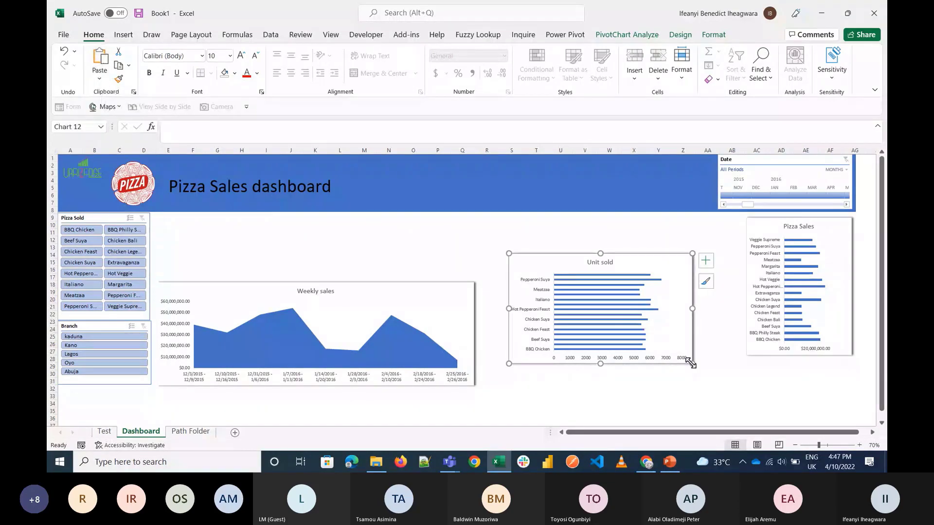
Make the Unit sold chart taller, place it beside the Pizza Sales chart, and stretch both charts down to a common lower edge
left_click_drag(690, 362, 671, 400)
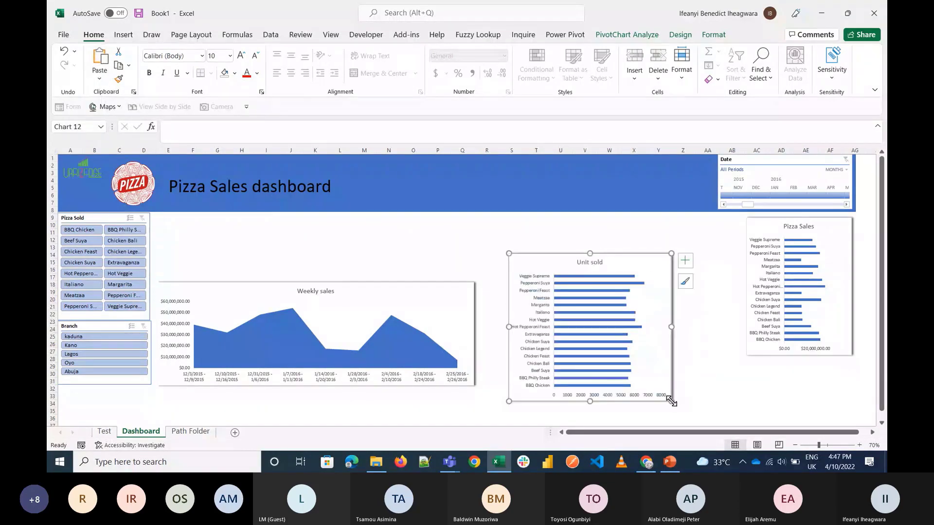
left_click_drag(628, 269, 689, 235)
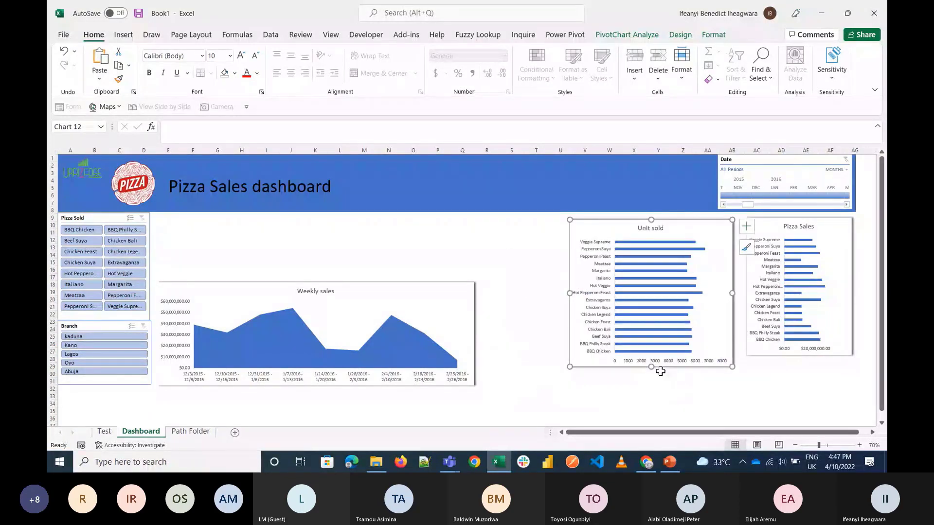
left_click_drag(651, 367, 653, 389)
left_click_drag(799, 355, 799, 389)
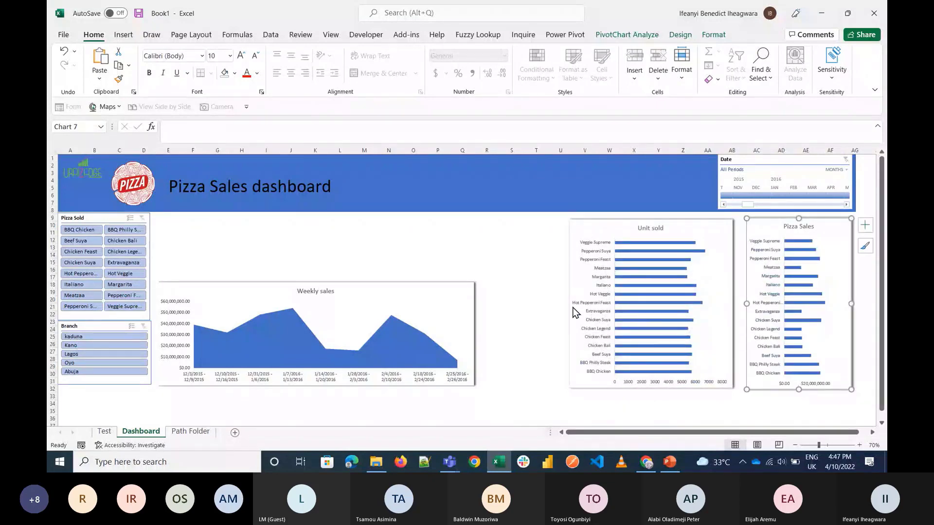
Narrow the Unit sold chart from its left edge, and lower and widen the Weekly sales chart to end just before it
left_click(584, 290)
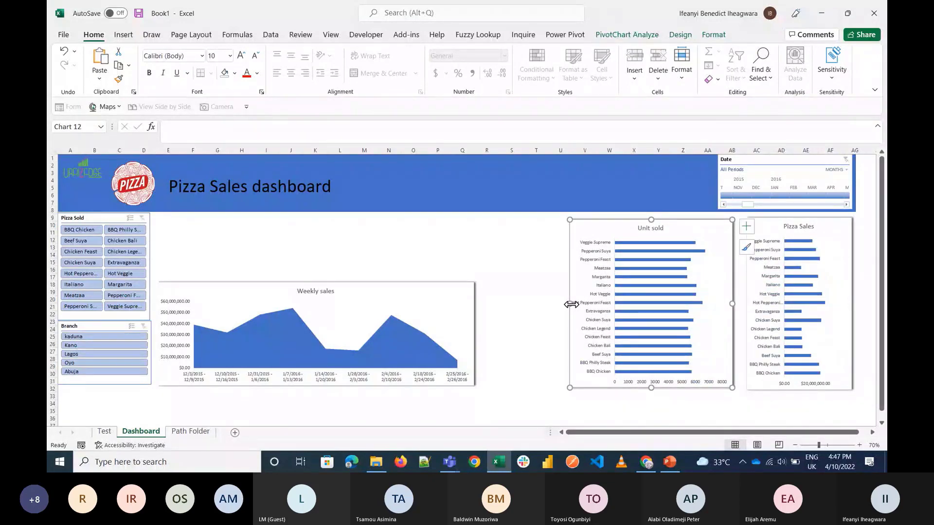
left_click_drag(571, 304, 619, 304)
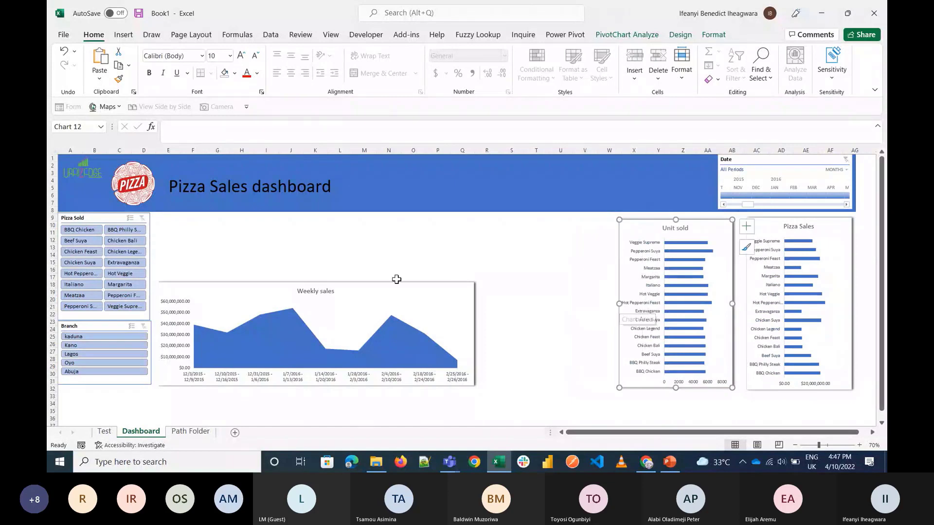
left_click_drag(396, 279, 396, 312)
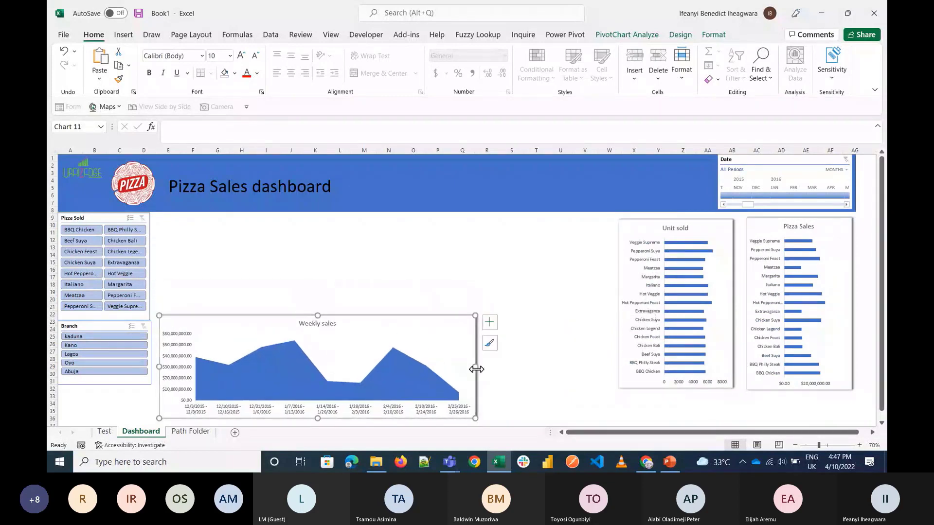
left_click_drag(476, 370, 607, 368)
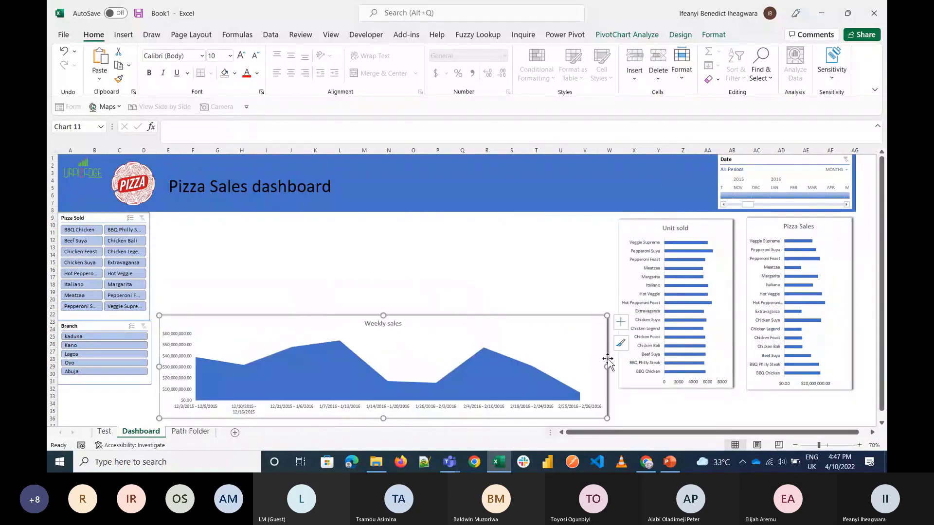
Replace Date with Branch as the row field of the sales PivotTable at G2 on the Test sheet
left_click(105, 432)
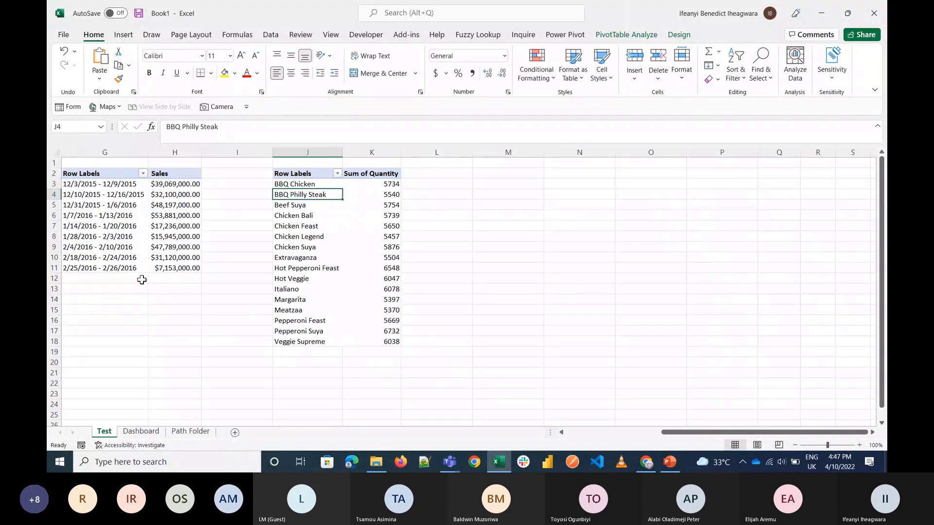
scroll(142, 280, "left", 3)
left_click(311, 205)
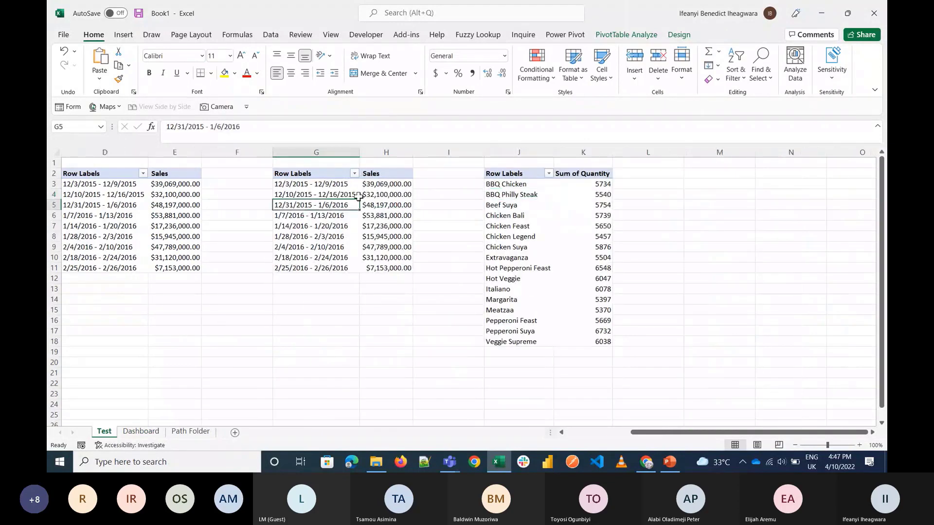
left_click(394, 235)
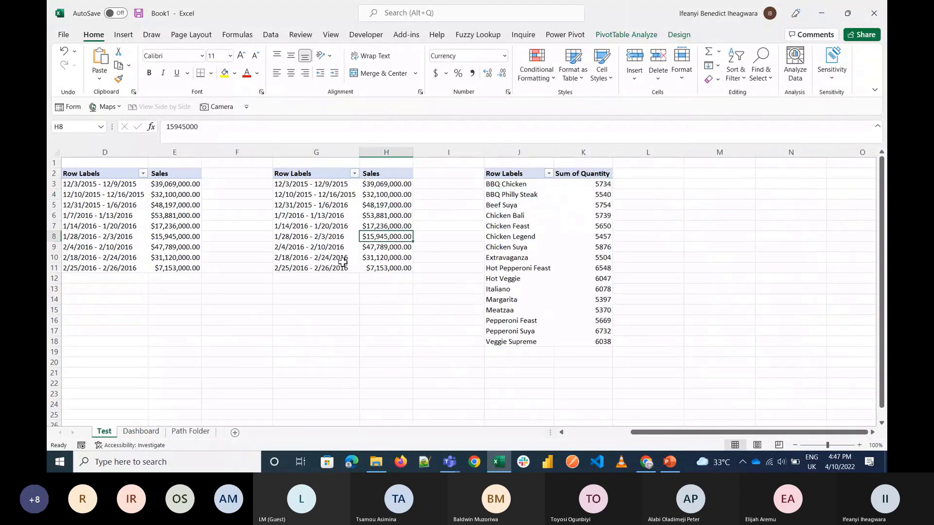
left_click(342, 259)
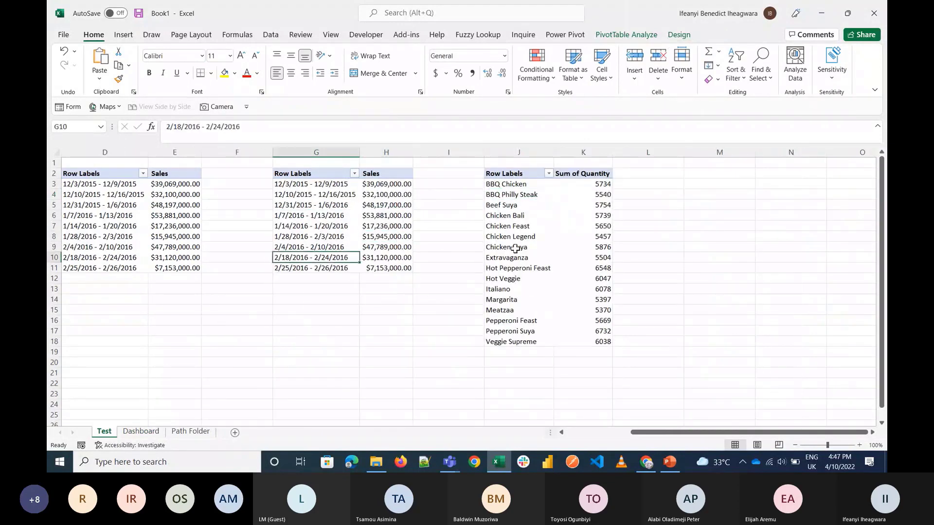
left_click(617, 39)
left_click(790, 63)
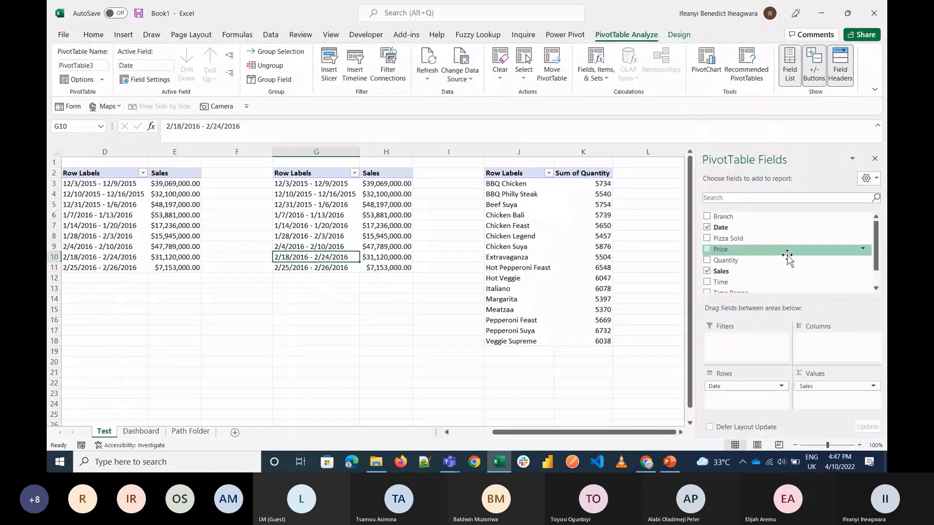
left_click_drag(744, 385, 538, 366)
left_click_drag(723, 217, 748, 398)
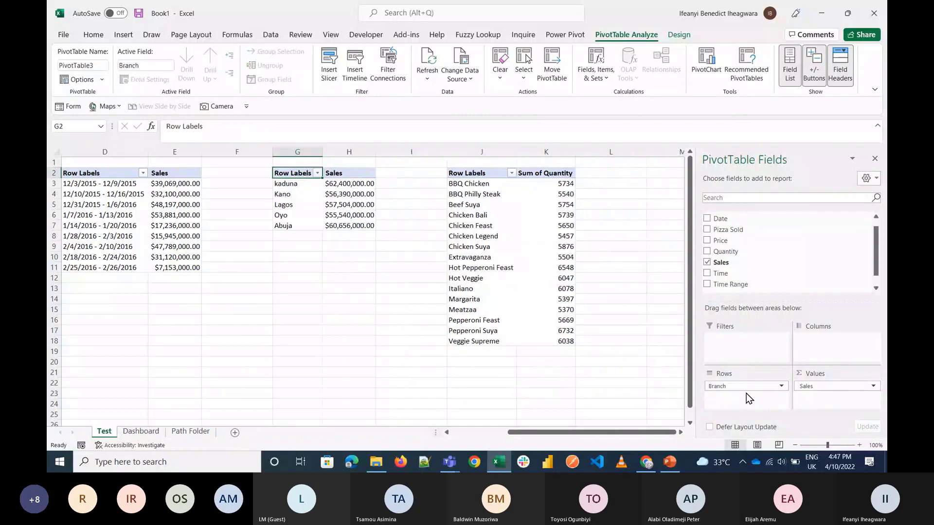
Try to insert a Filled Map PivotChart from the sales by branch PivotTable
left_click(314, 214)
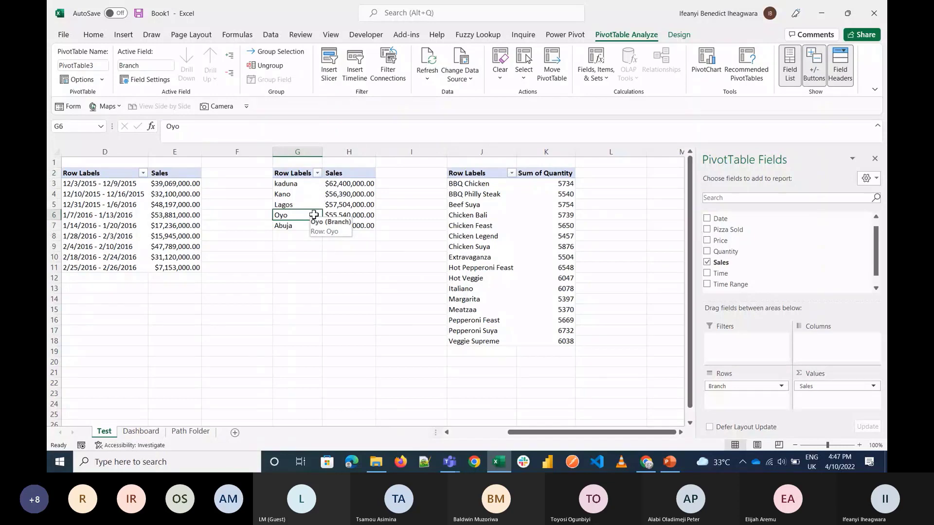
left_click(698, 59)
left_click(326, 204)
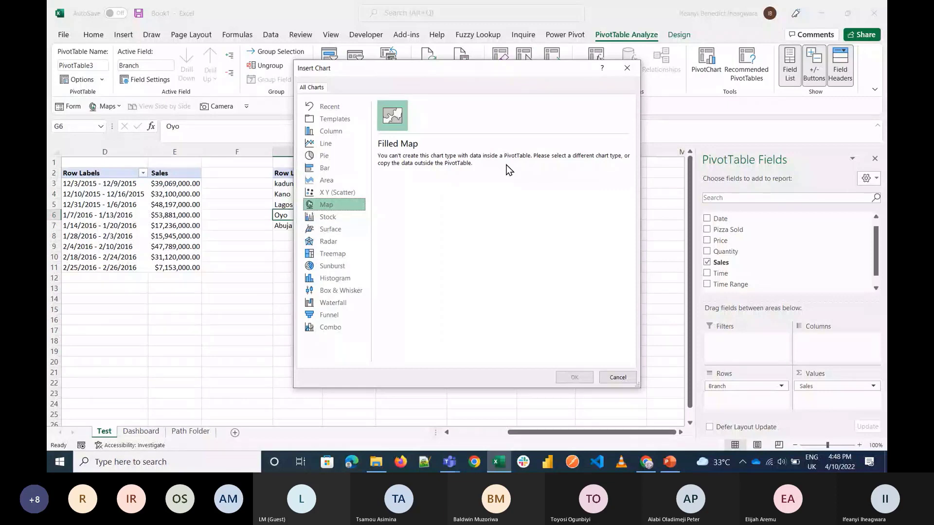
key("Escape")
Copy the branch names and sales in G3:H7 to G12, outside the PivotTable
left_click(299, 290)
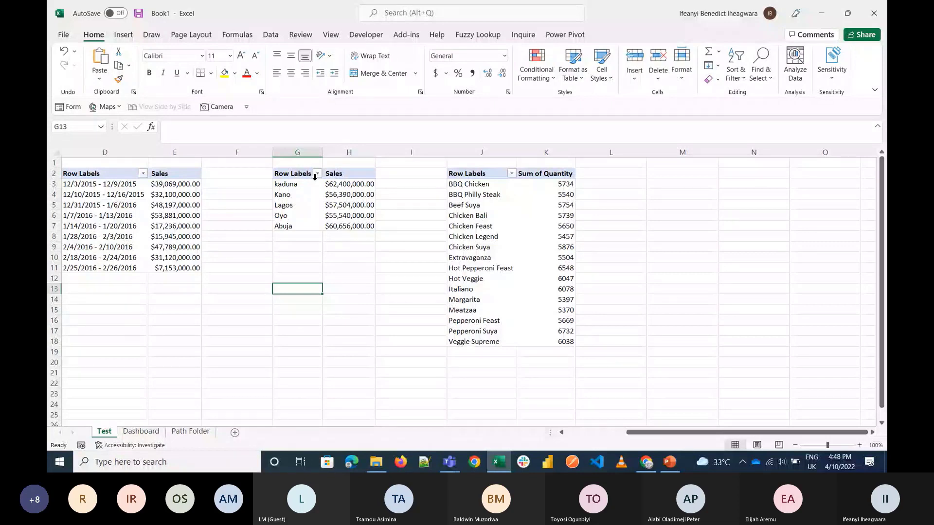
left_click_drag(314, 177, 352, 229)
key("ctrl+c")
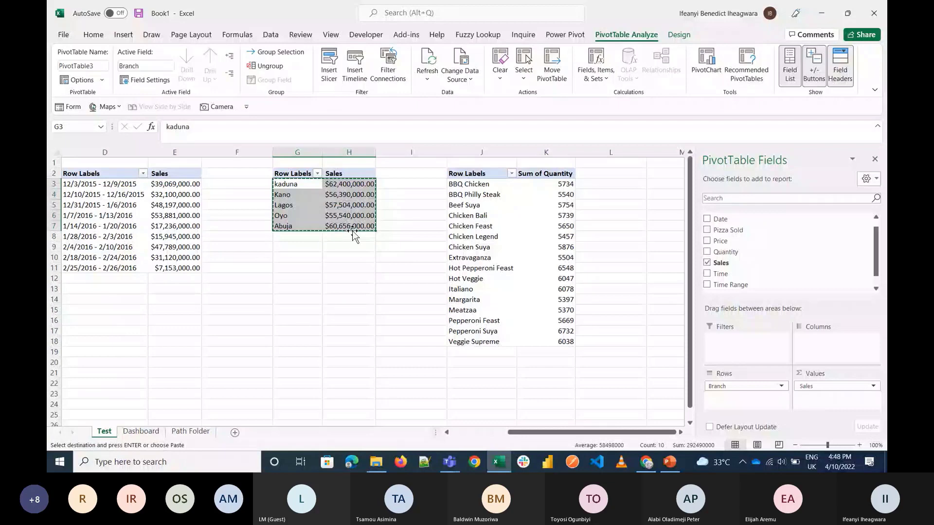
left_click(297, 278)
key("Return")
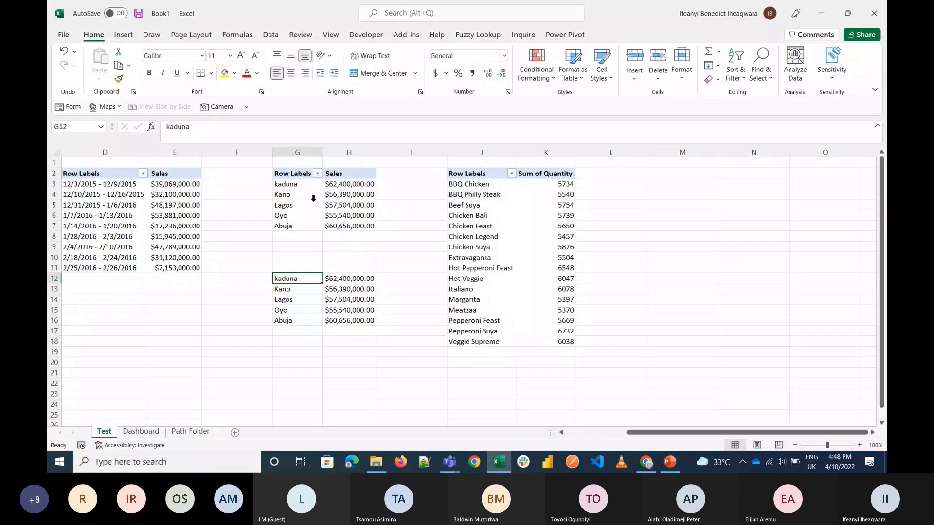
Delete the pasted branch sales copy in G12:H16
left_click_drag(298, 278, 306, 290)
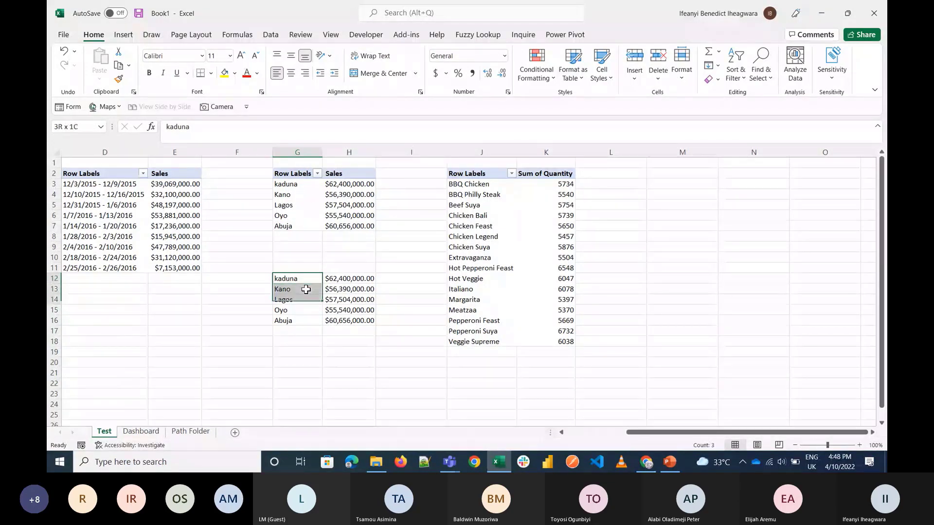
key("shift+Down")
key("shift+Right")
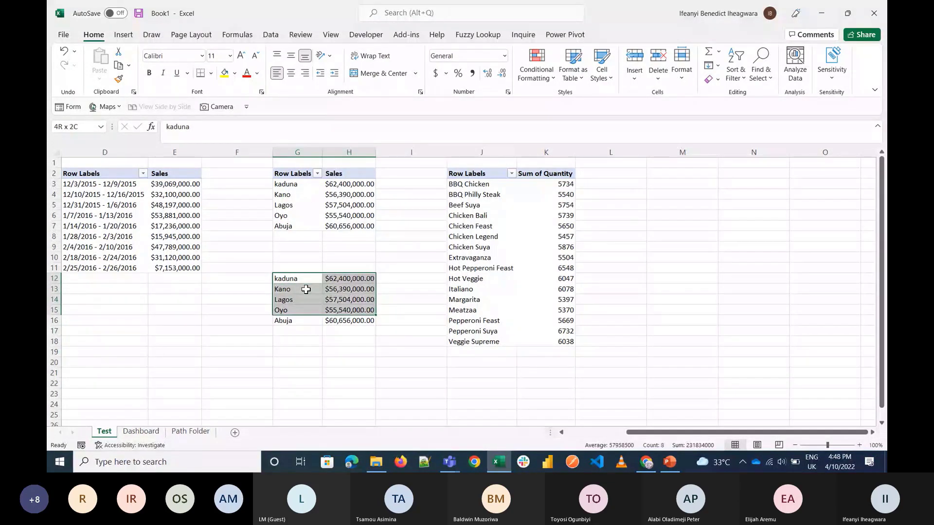
key("shift+Down")
key("shift+Left")
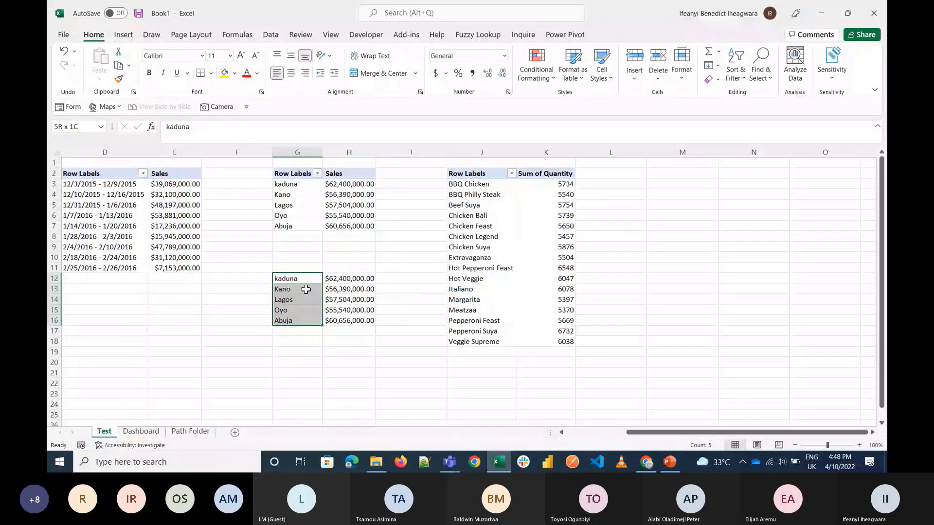
key("shift+Right")
key("Delete")
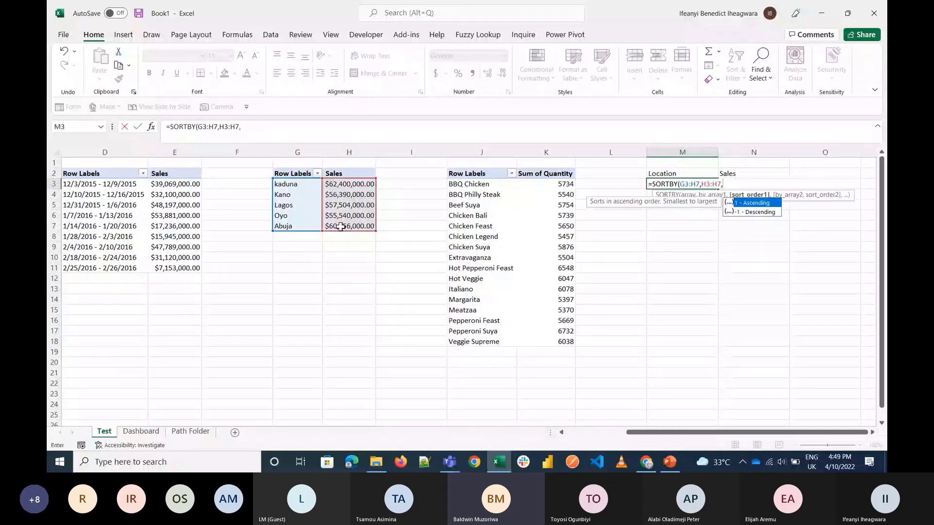
Complete the formula in M3 as =SORTBY(G3:H7,H3:H7,1) and clear it from the cell again
key("Down")
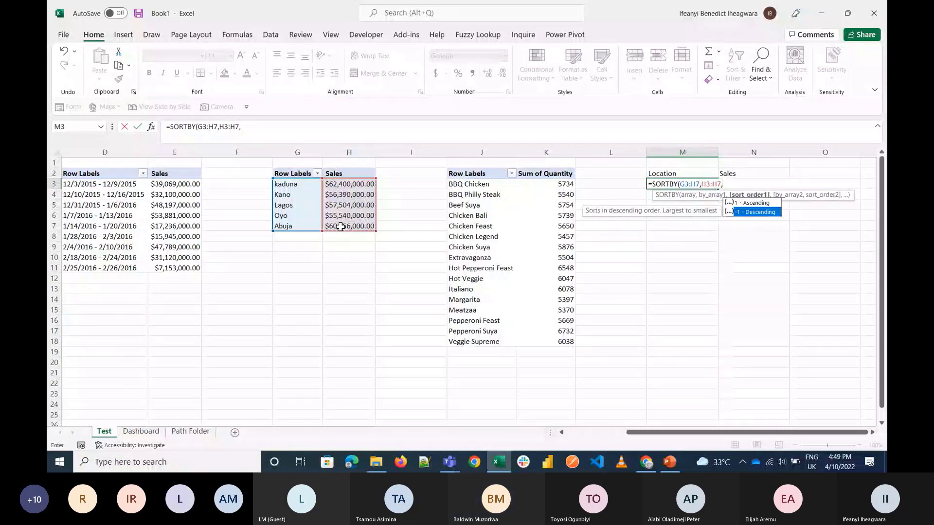
type("1")
key("Return")
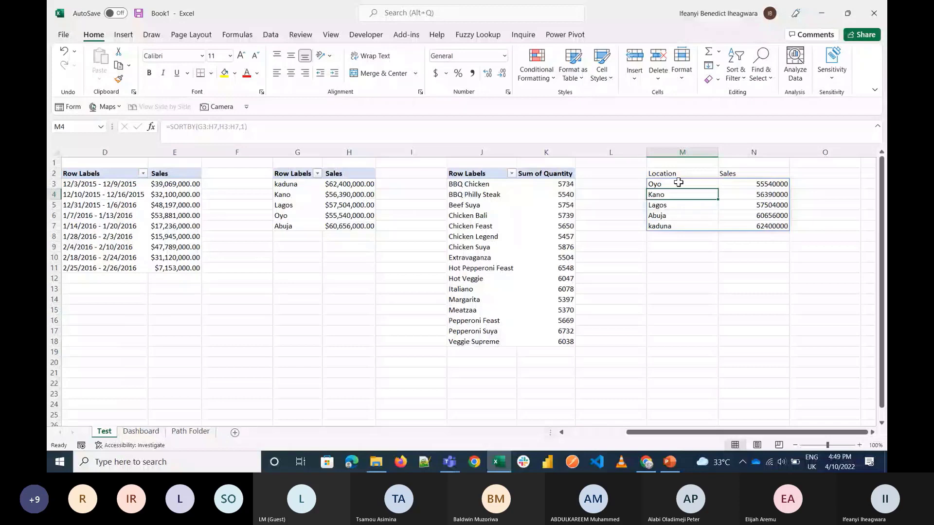
left_click(678, 183)
key("Delete")
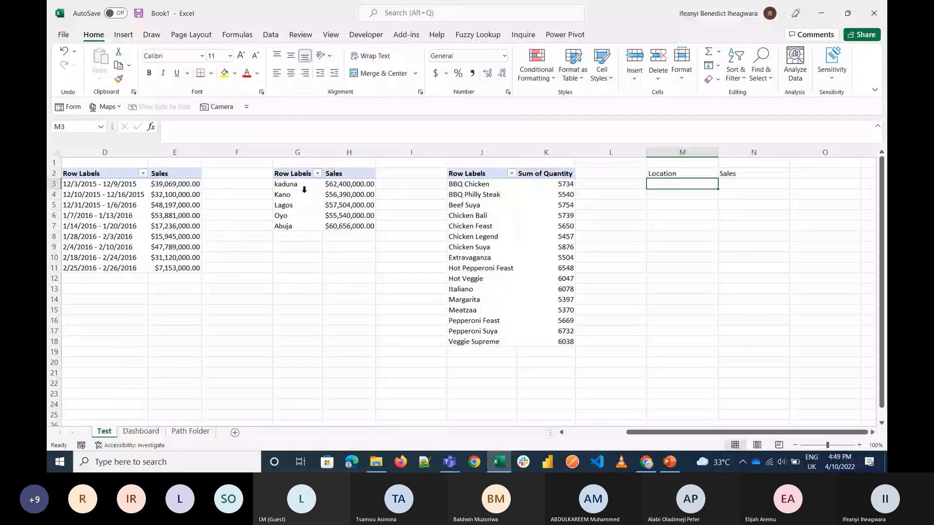
Try to insert a Filled Map chart from the branch sales in G3:H7 and close the PivotTable field list
left_click_drag(304, 189, 353, 225)
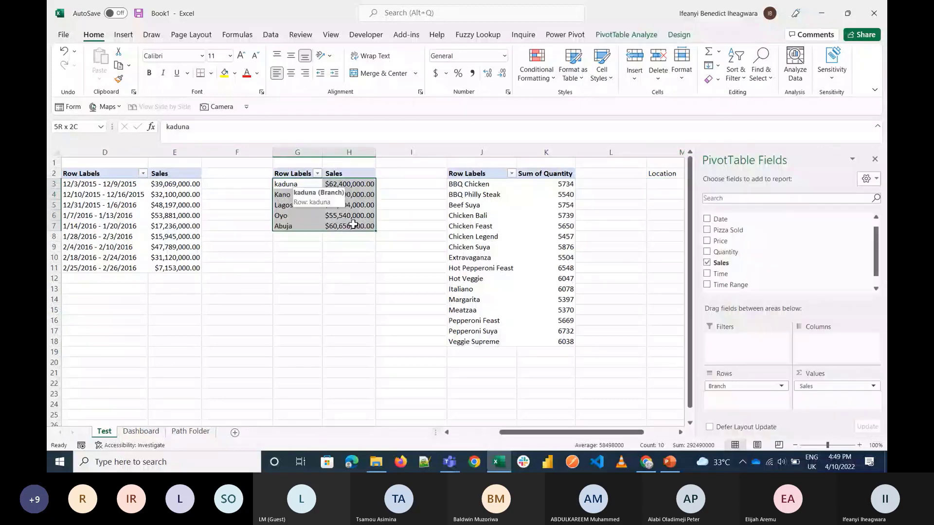
left_click(626, 35)
left_click(706, 61)
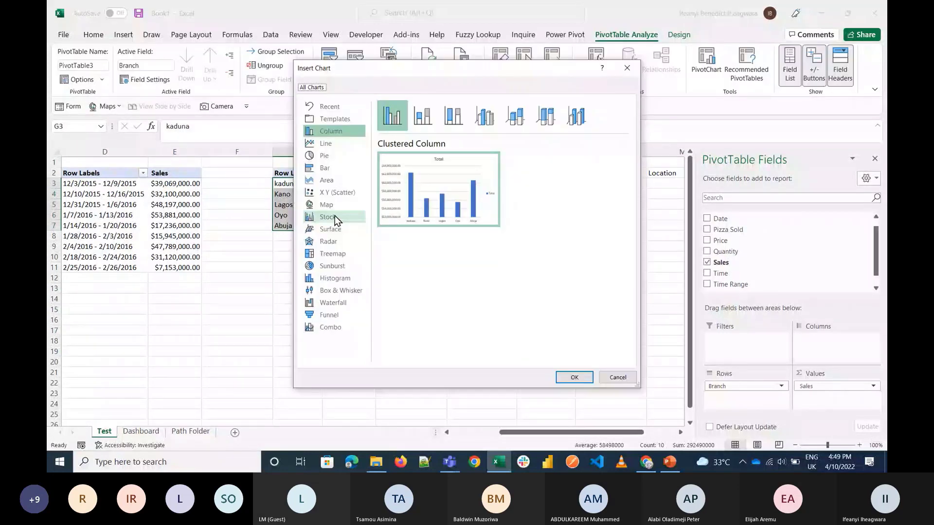
left_click(328, 205)
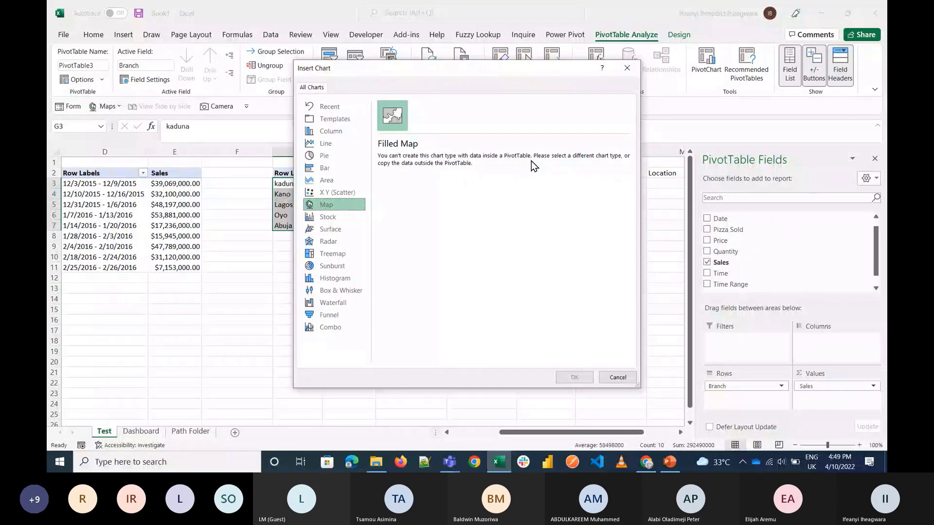
left_click(615, 378)
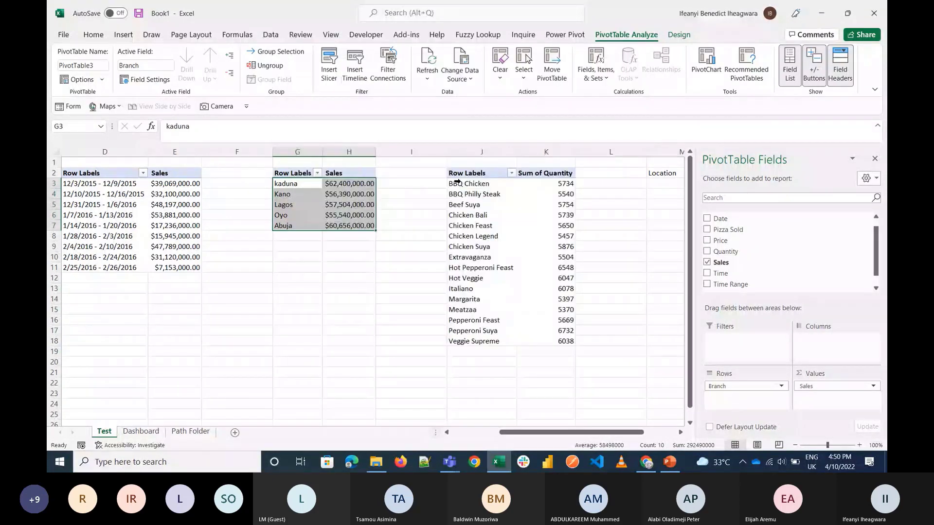
left_click(874, 161)
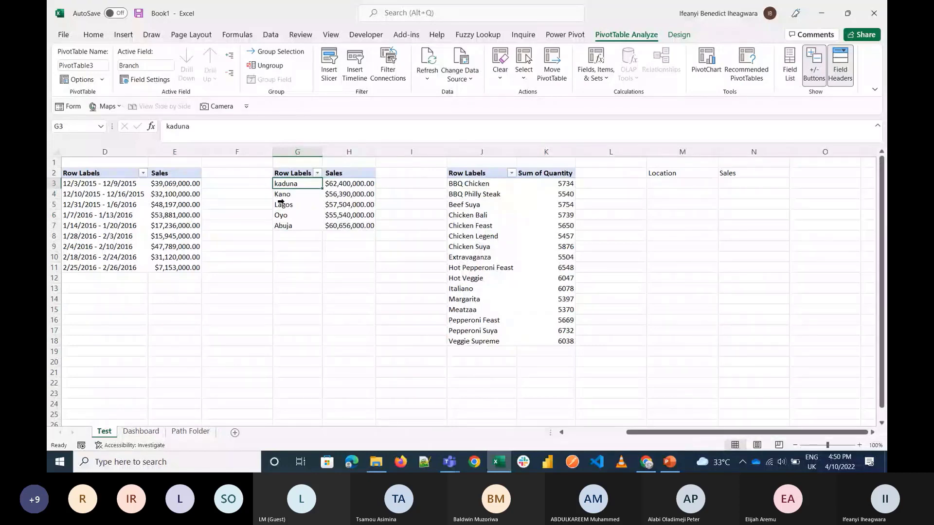
left_click(297, 236)
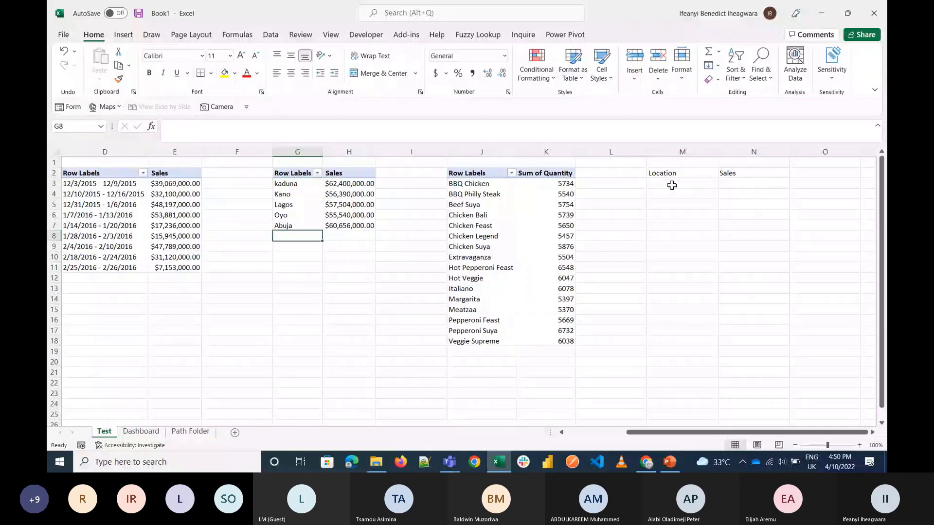
Copy the branch names and sales in G3:H7 to M10 and delete the pasted copy again
left_click_drag(287, 184, 350, 226)
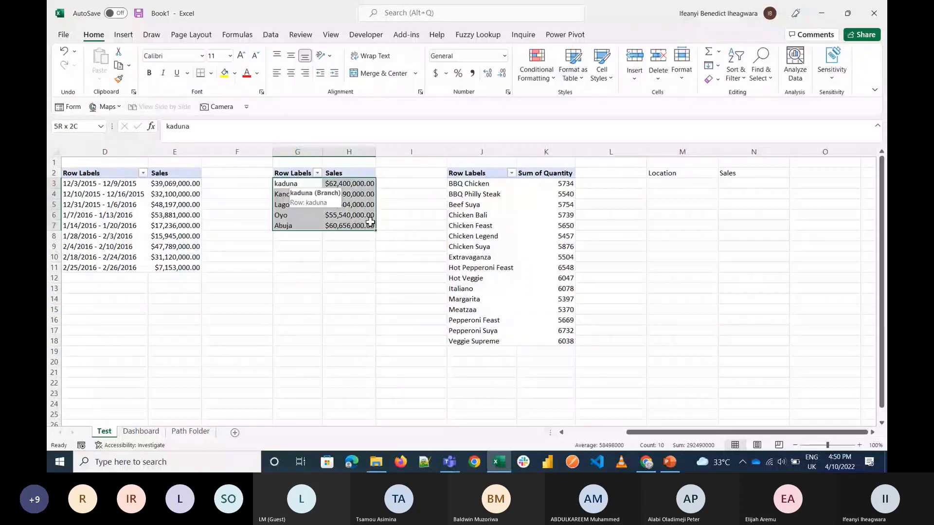
key("ctrl+c")
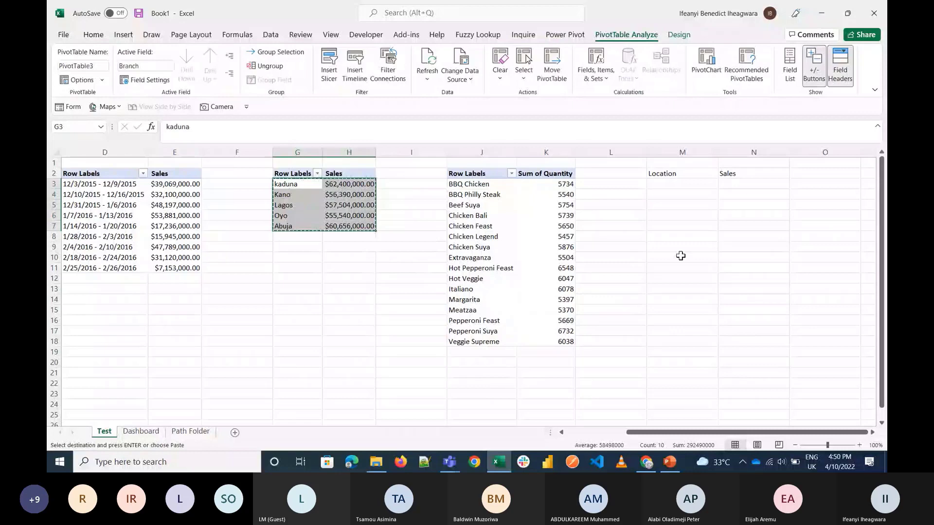
left_click(680, 256)
key("ctrl+v")
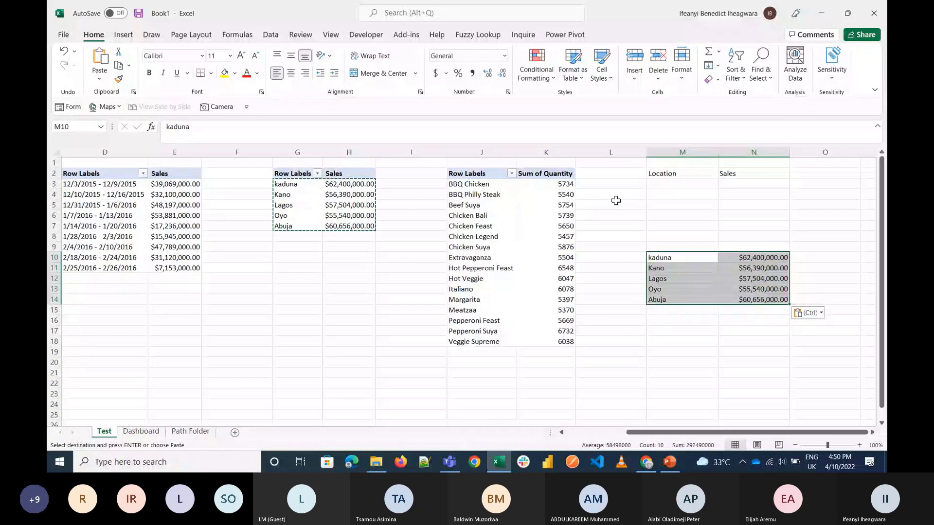
key("Delete")
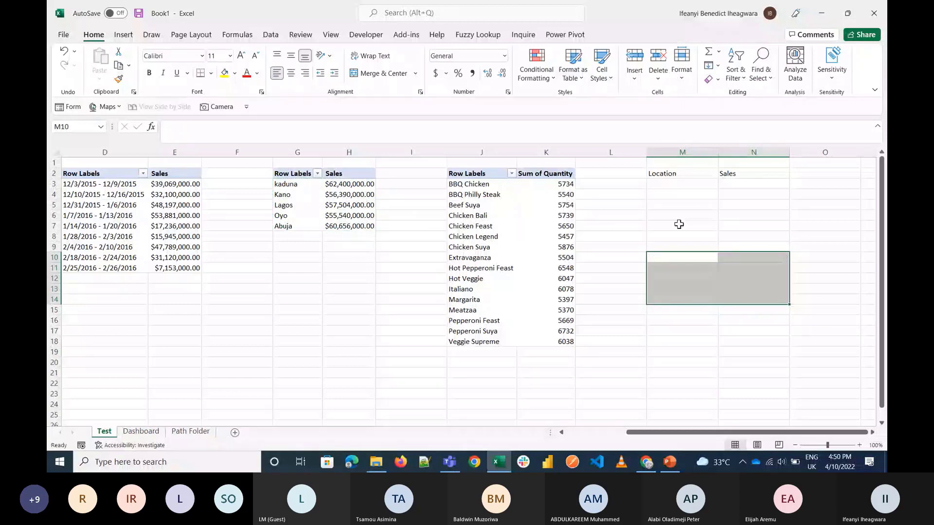
Enter =SORTBY(G3:H24,H3:H24,1) in M3 to list the branches by ascending sales under Location and Sales
left_click(660, 185)
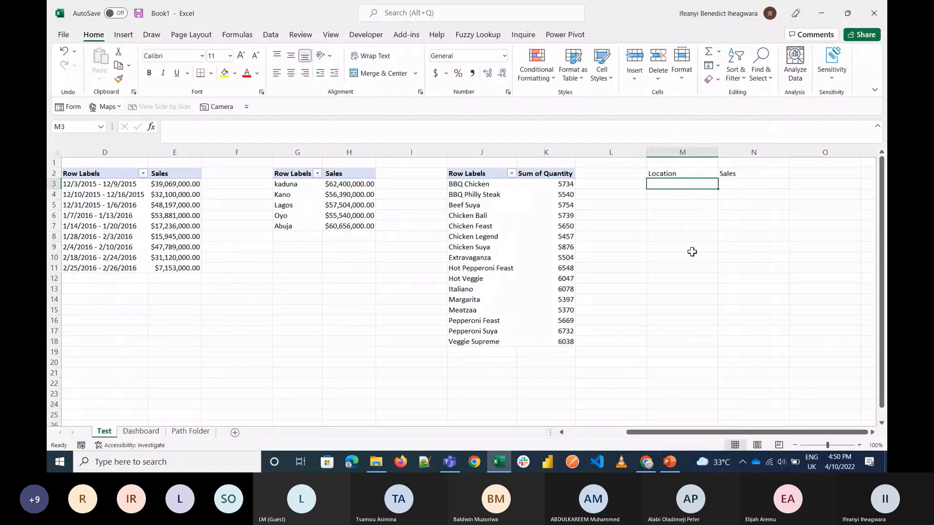
type("=sortb")
key("Tab")
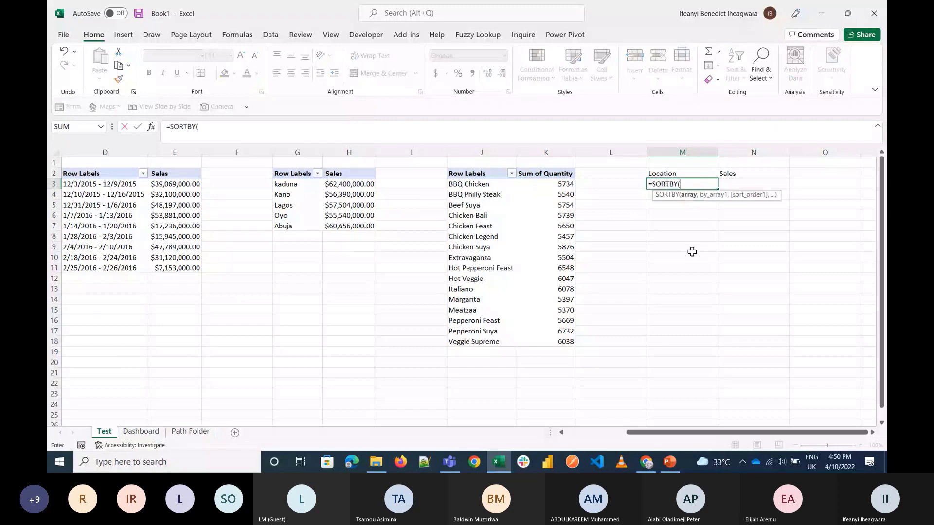
left_click(296, 184)
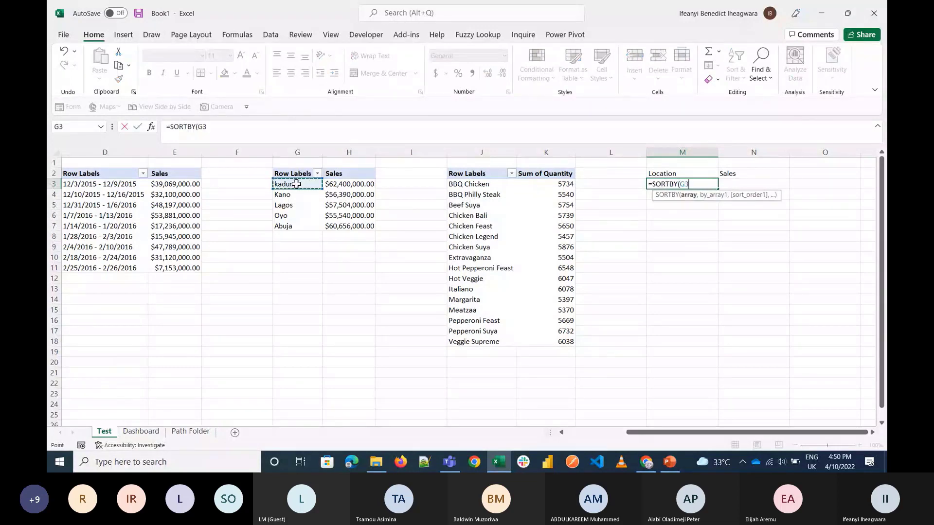
left_click_drag(296, 184, 360, 399)
type(",")
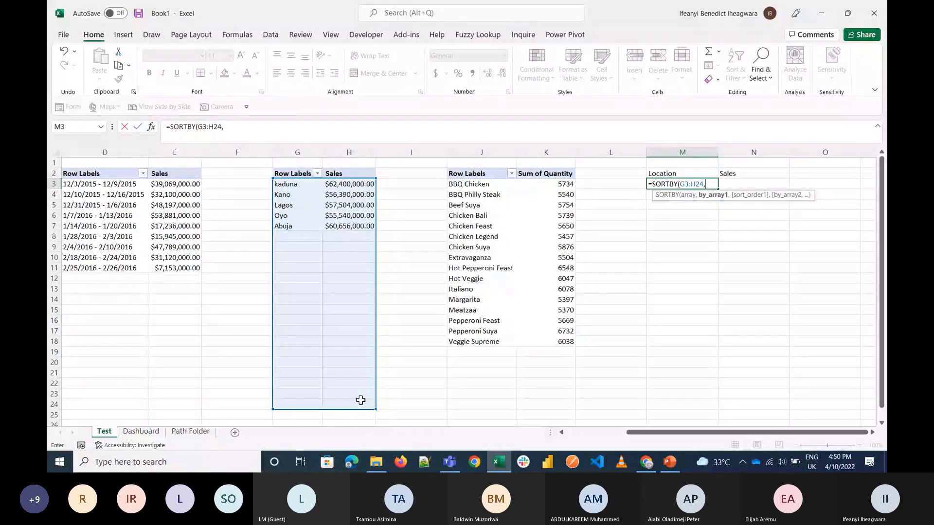
left_click_drag(330, 188, 348, 404)
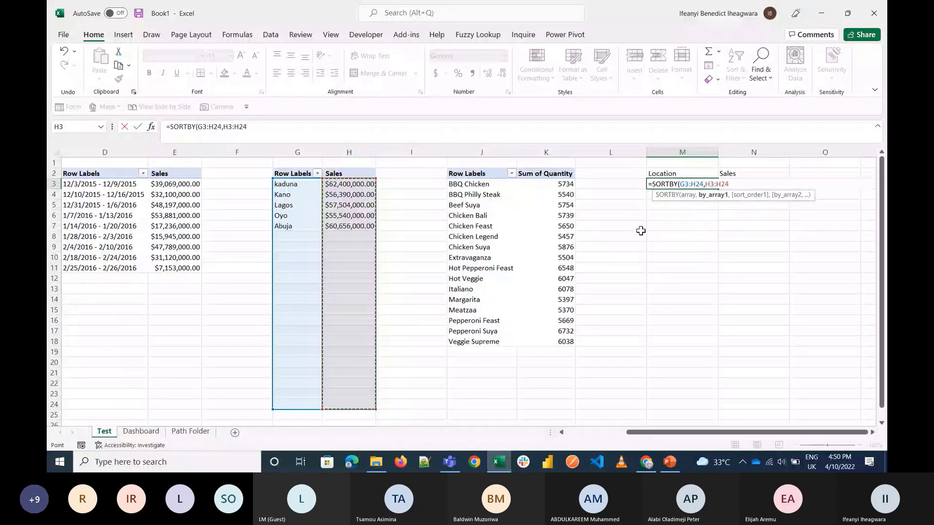
type(",")
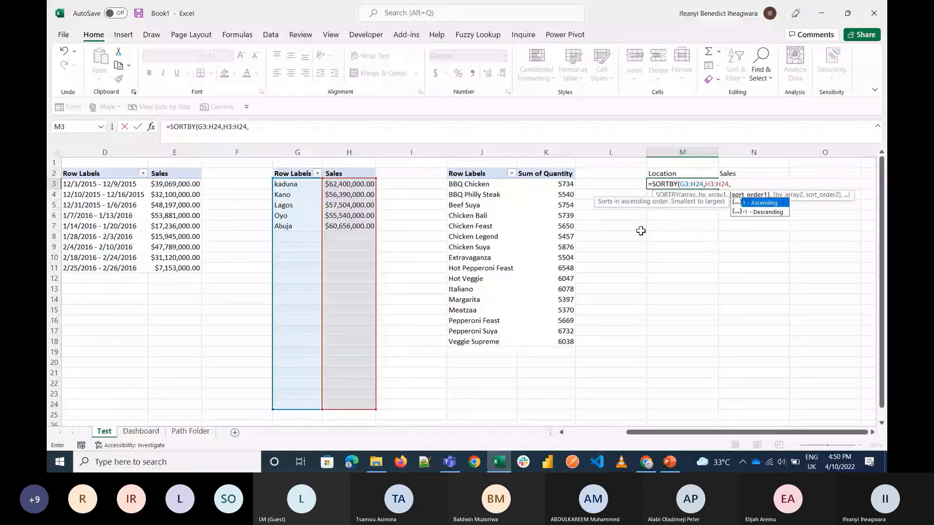
type("1")
key("Return")
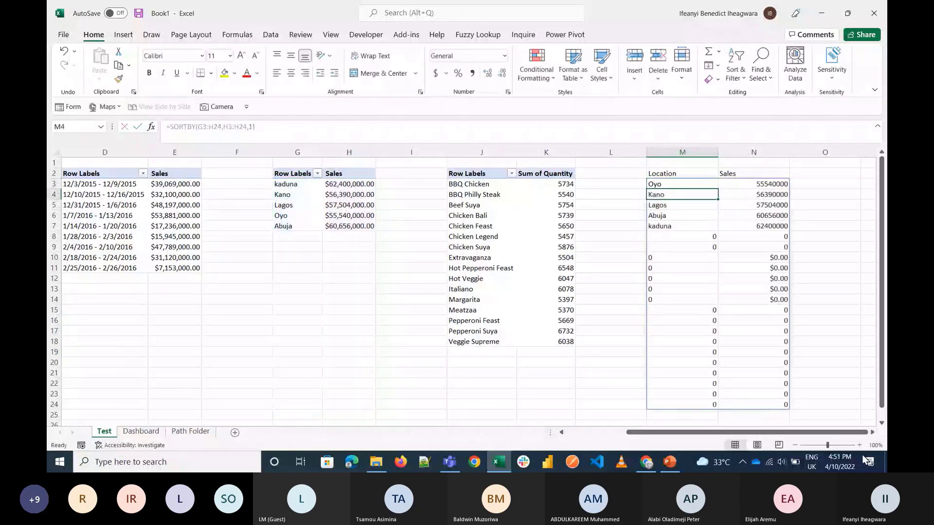
Zoom the sheet to 120% and compare the sorted list in M:N with the empty rows below the branch PivotTable
left_click(859, 445)
left_click(858, 445)
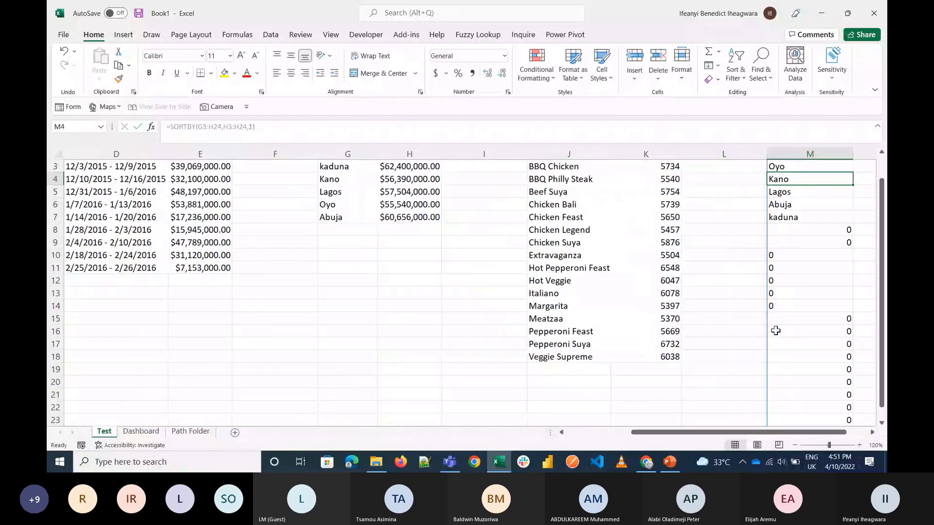
scroll(775, 330, "left", 3)
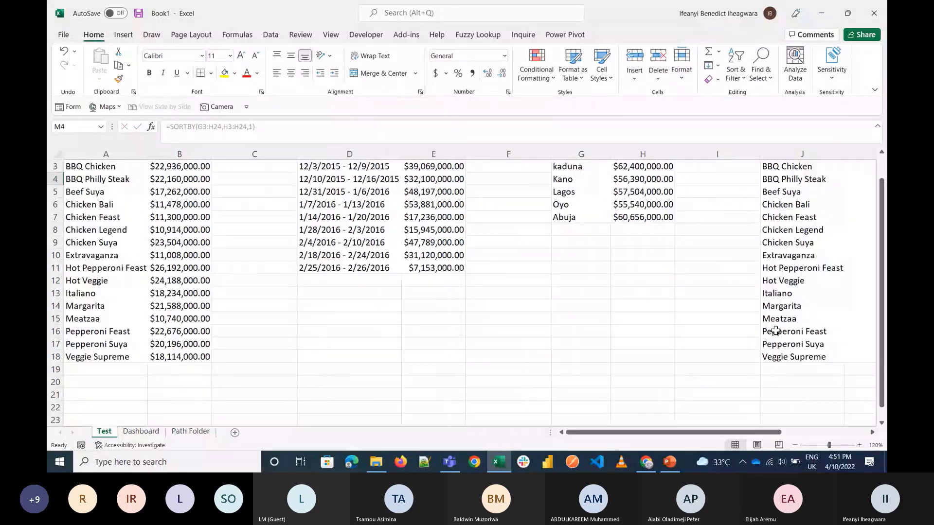
scroll(775, 331, "right", 6)
left_click(773, 320)
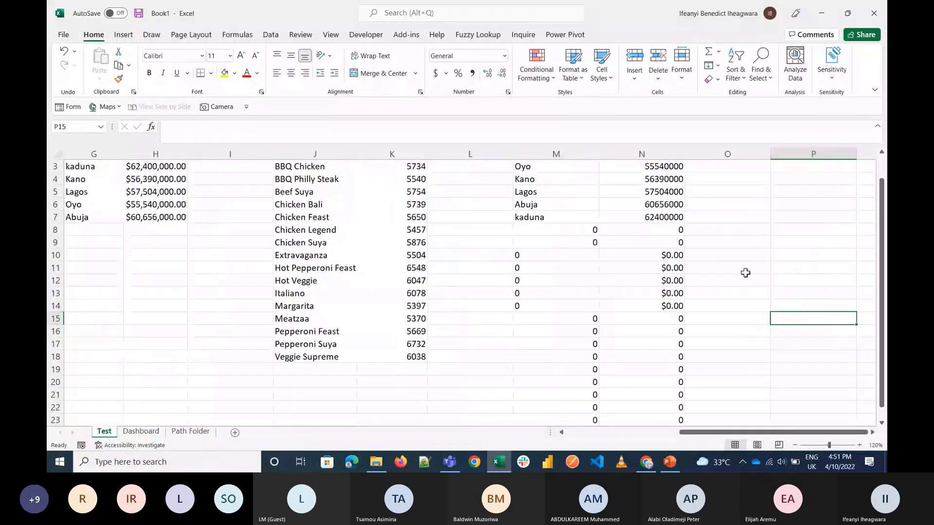
scroll(745, 273, "up", 1)
left_click_drag(72, 256, 82, 369)
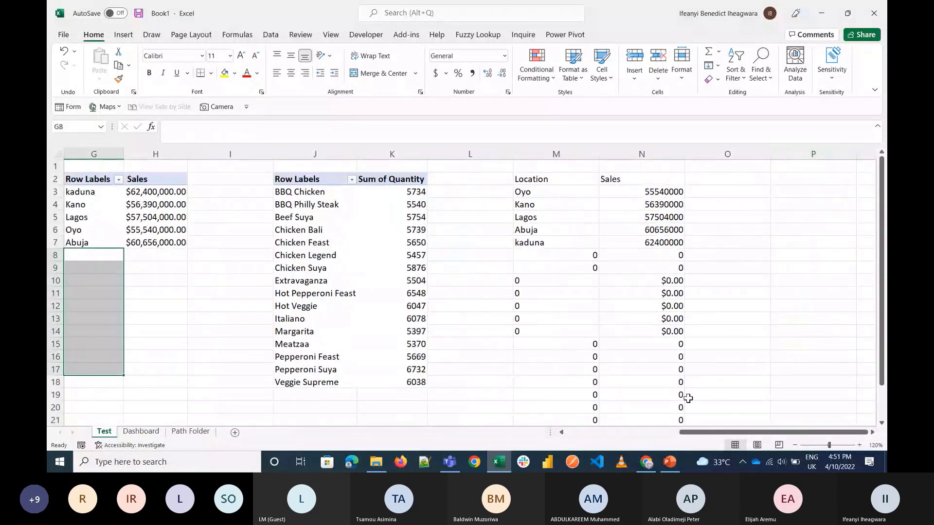
Blank out the zero rows by changing the M3 formula to =IF(SORTBY(G3:H24,H3:H24,1)=0,"",SORTBY(G3:H24,H3:H24,1))
left_click(553, 195)
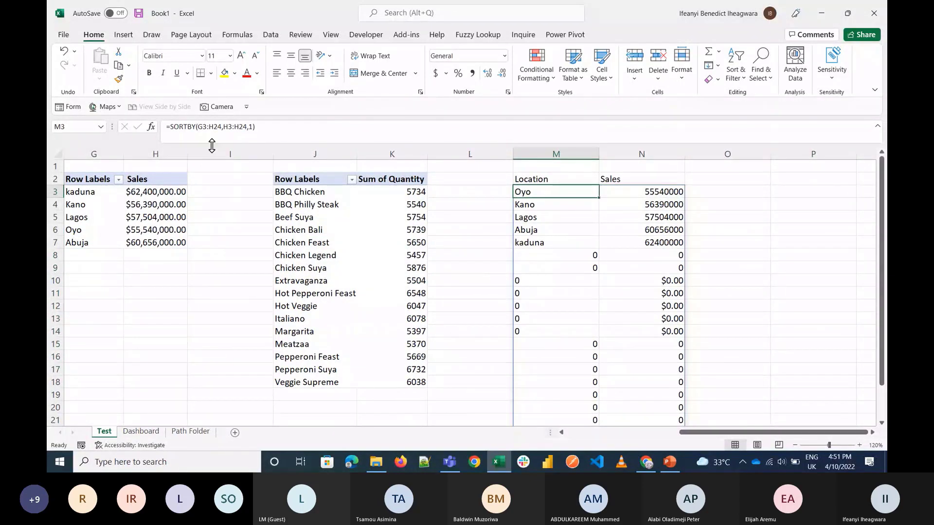
left_click(170, 127)
type("IF(")
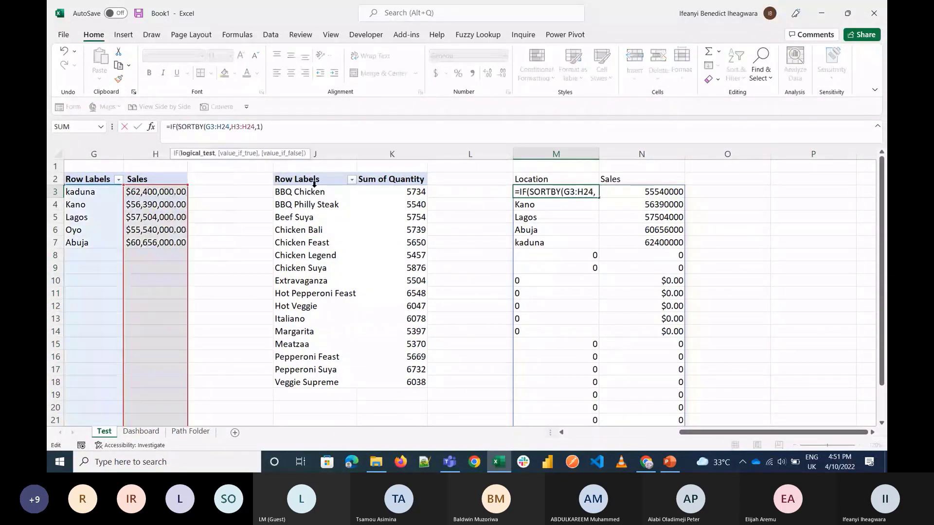
left_click(306, 129)
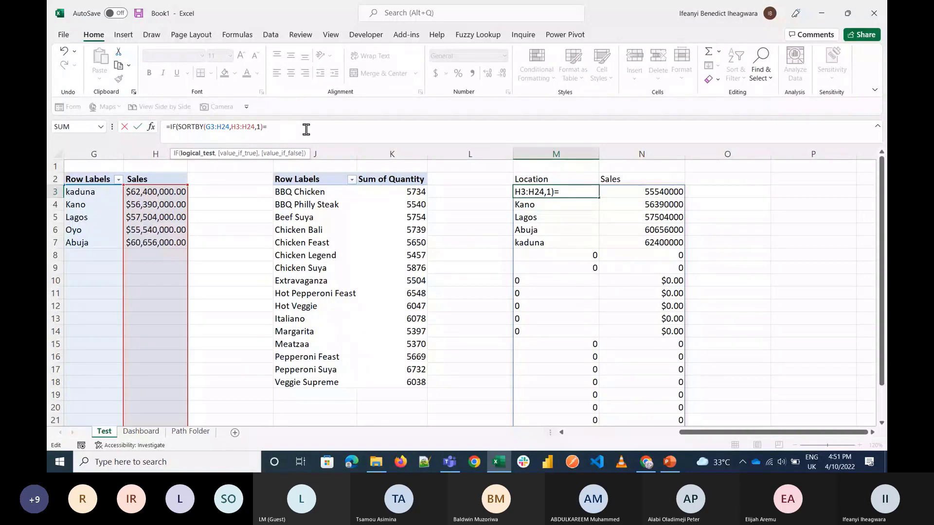
type("0,")
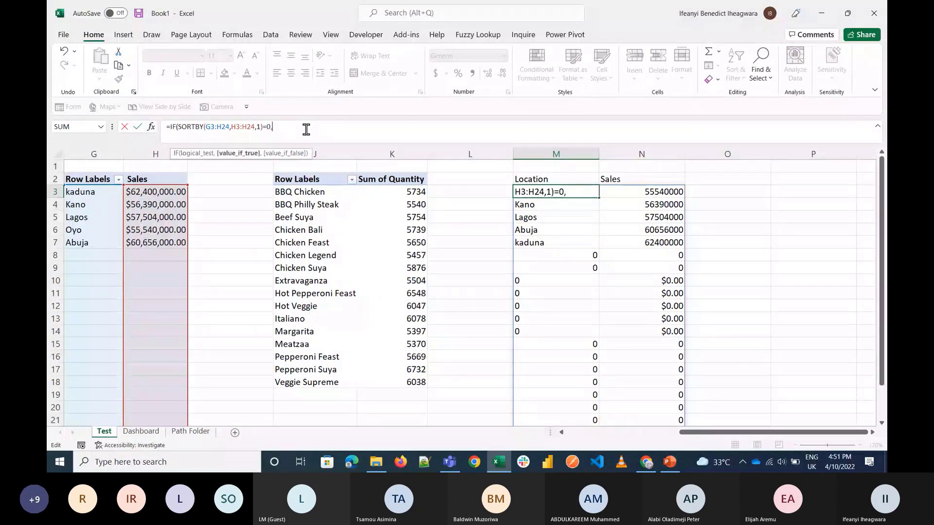
type("\"\",")
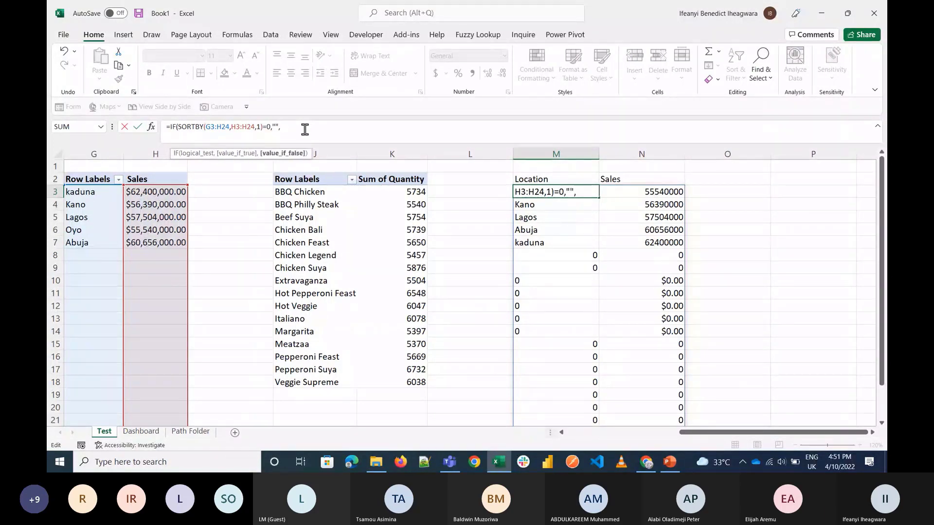
left_click_drag(263, 126, 177, 127)
key("ctrl+c")
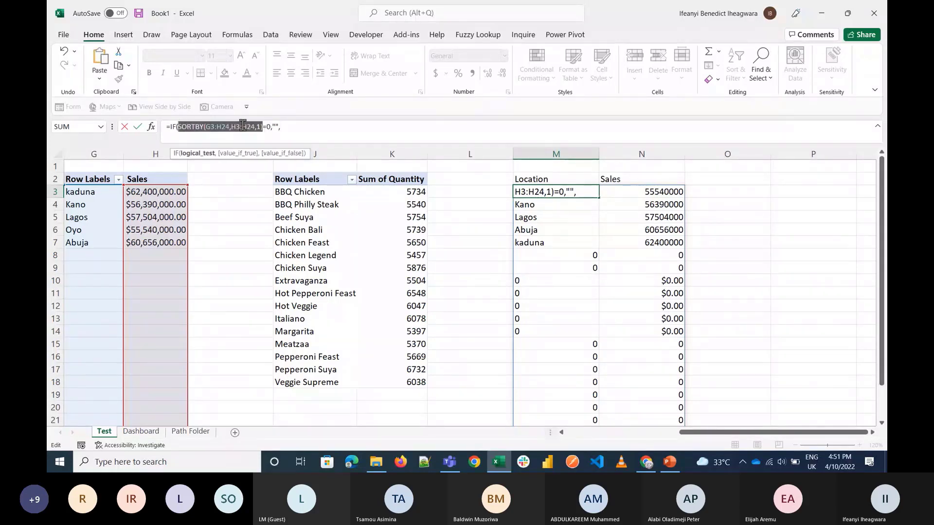
left_click(311, 126)
key("ctrl+v")
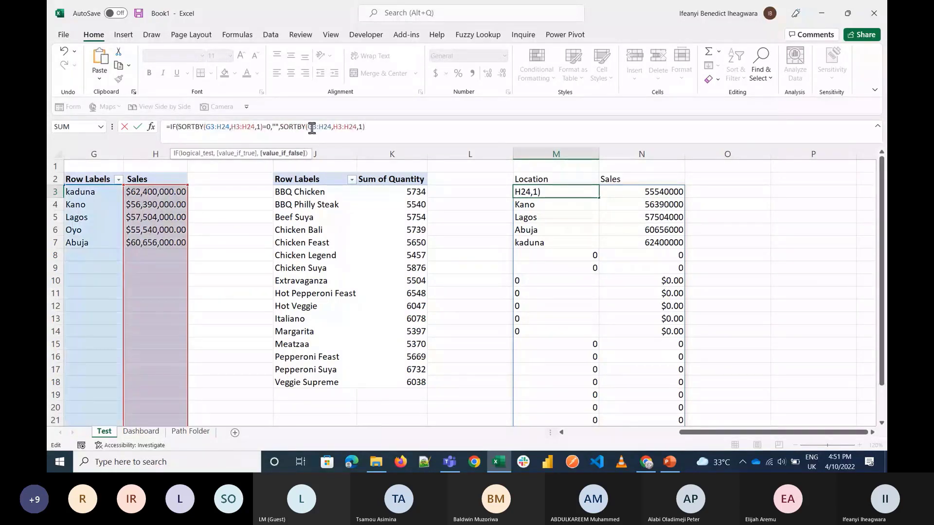
type(")")
key("Return")
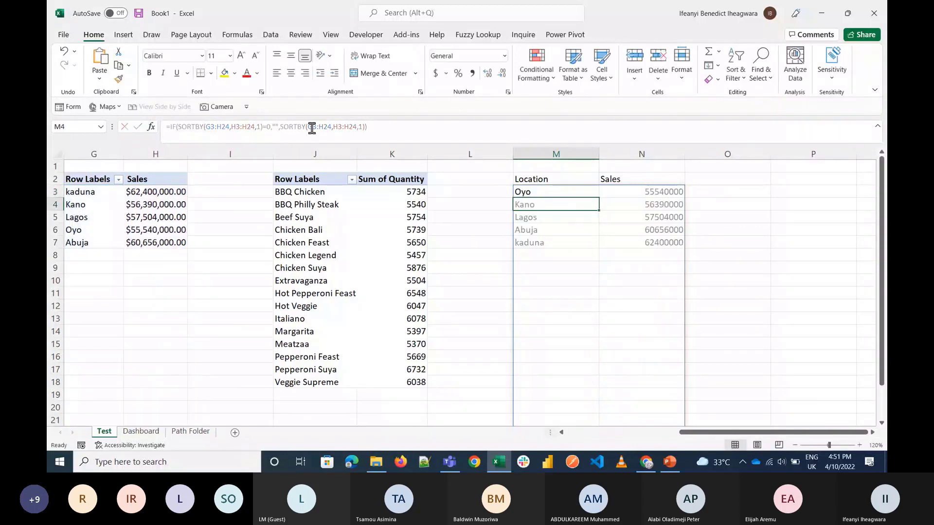
left_click(698, 252)
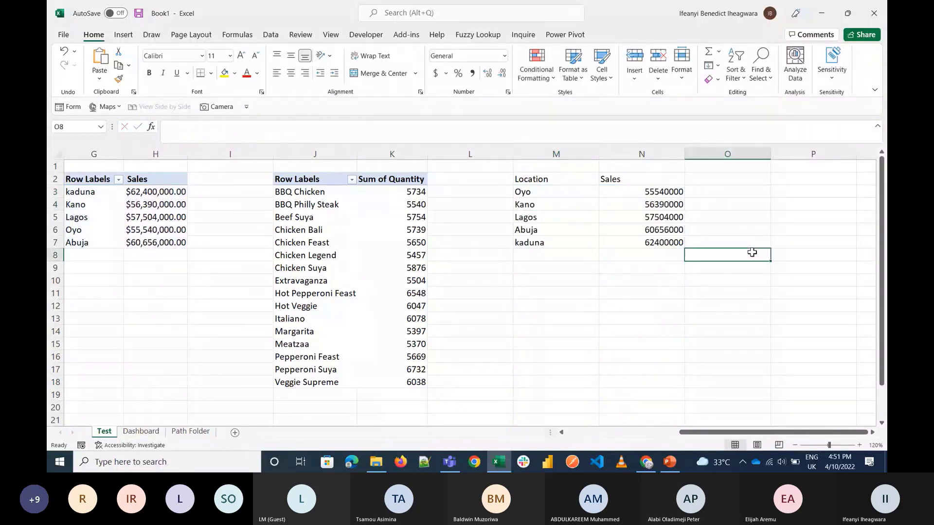
Copy the currency format of the branch PivotTable's Sales values onto the sorted Sales column from N3 down
left_click(644, 190)
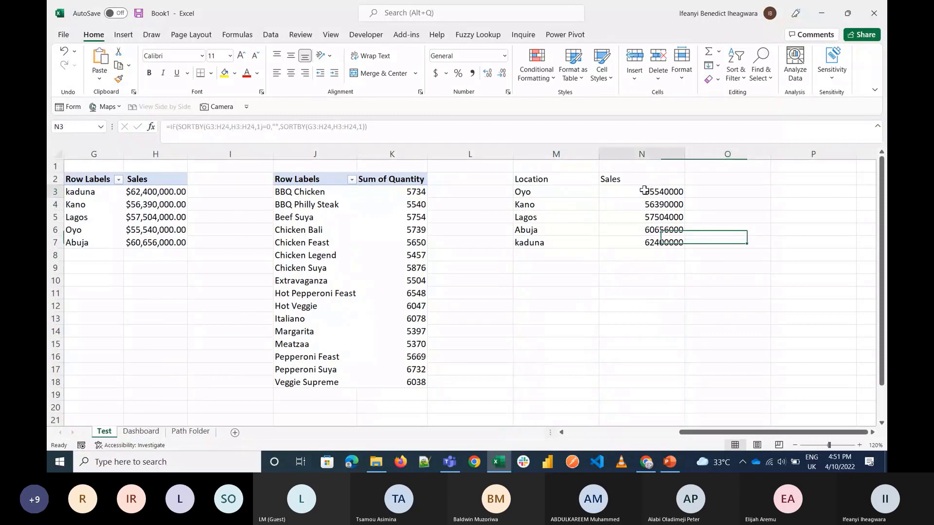
left_click_drag(156, 192, 156, 229)
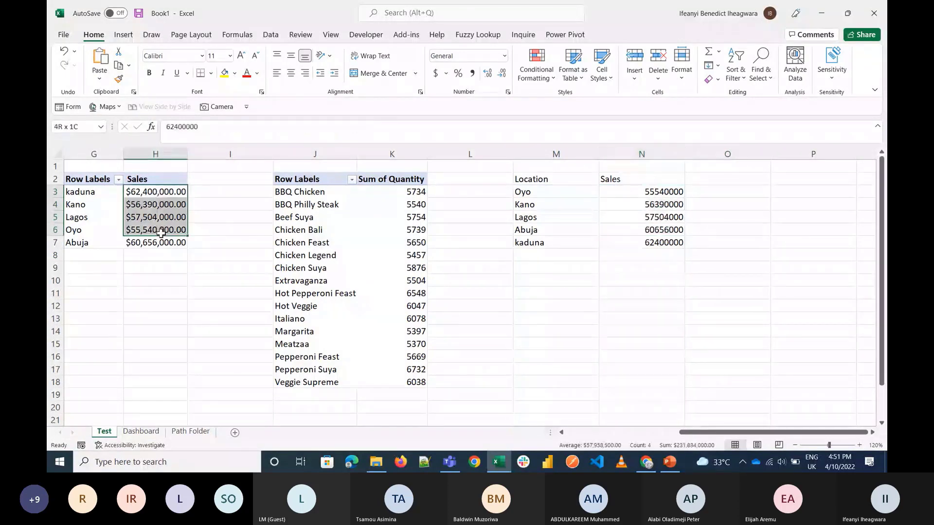
left_click(118, 67)
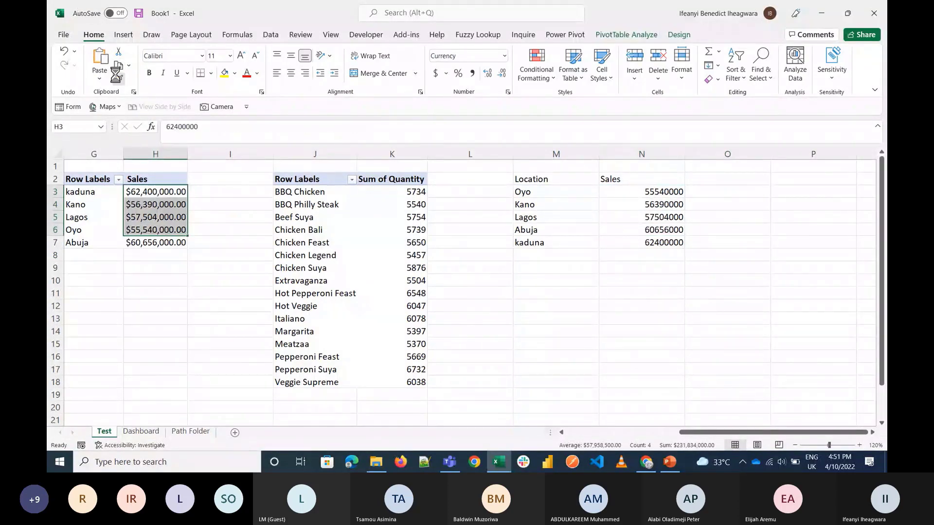
mouse_move(652, 193)
left_mouse_down()
mouse_move(652, 446)
mouse_move(642, 404)
left_mouse_up()
scroll(632, 379, "up", 2)
left_click(572, 251)
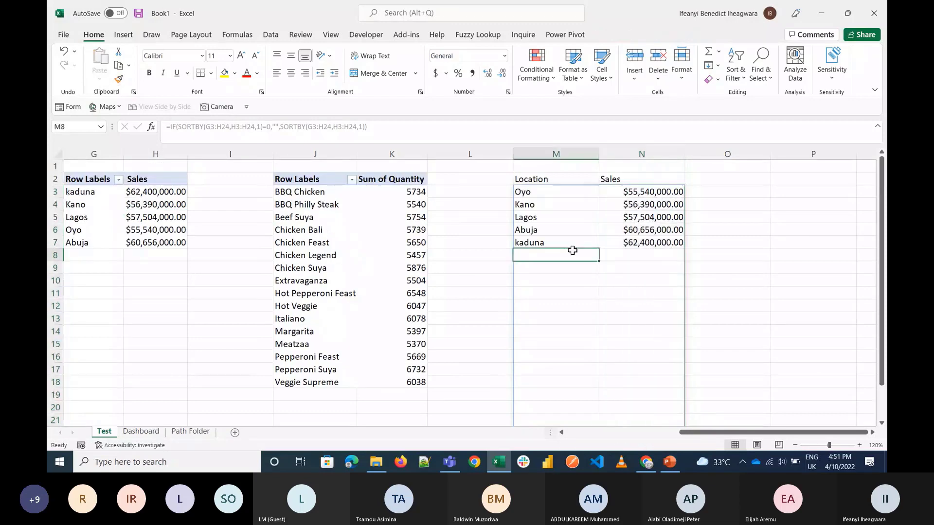
left_click(533, 179)
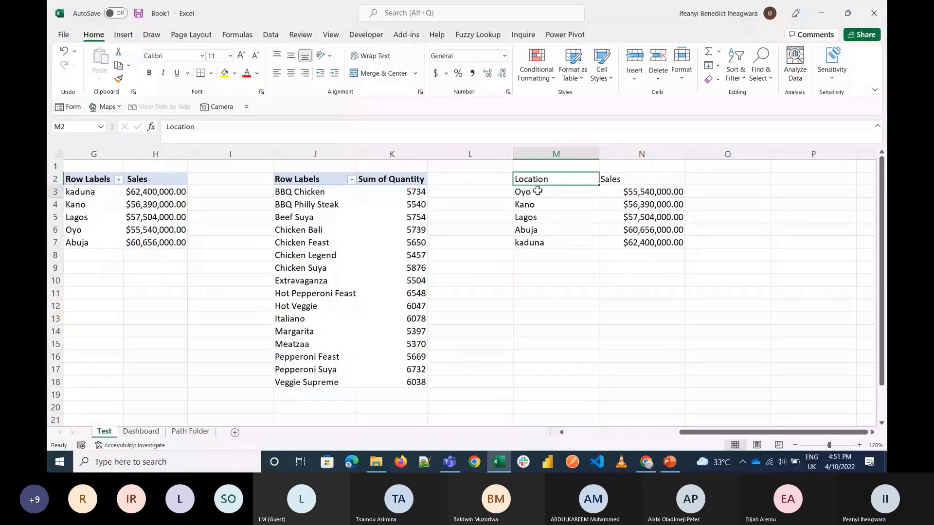
Insert a filled map chart from the sorted branch list in M3:N7 and delete its chart title
left_click_drag(537, 191, 649, 413)
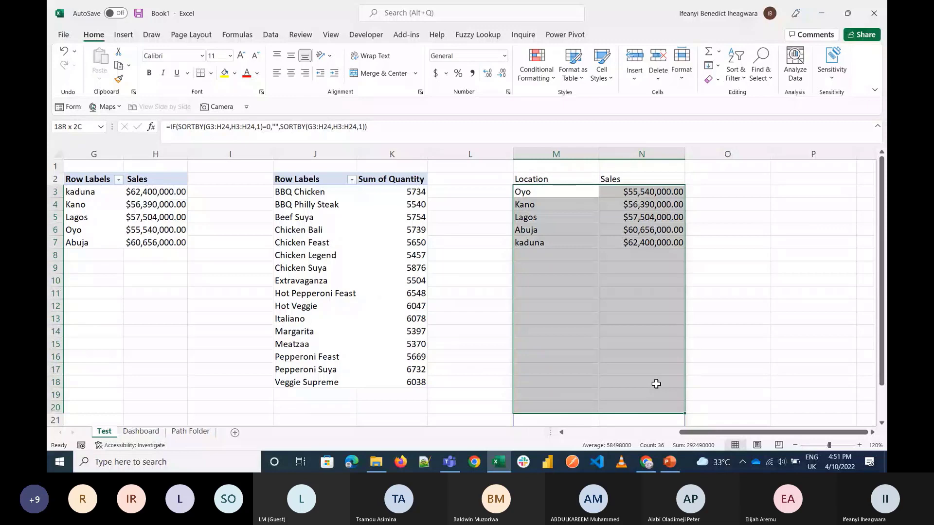
left_click_drag(656, 384, 646, 243)
left_click(122, 37)
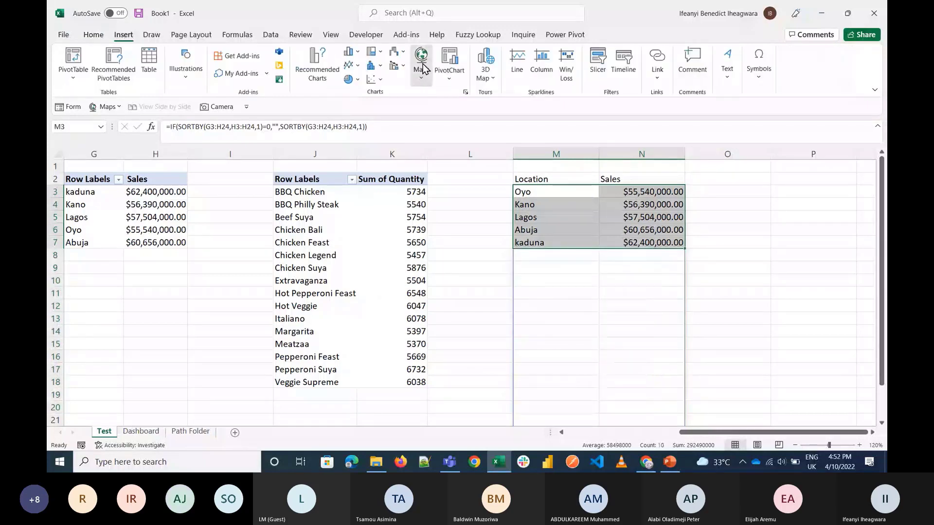
left_click(421, 68)
left_click(431, 119)
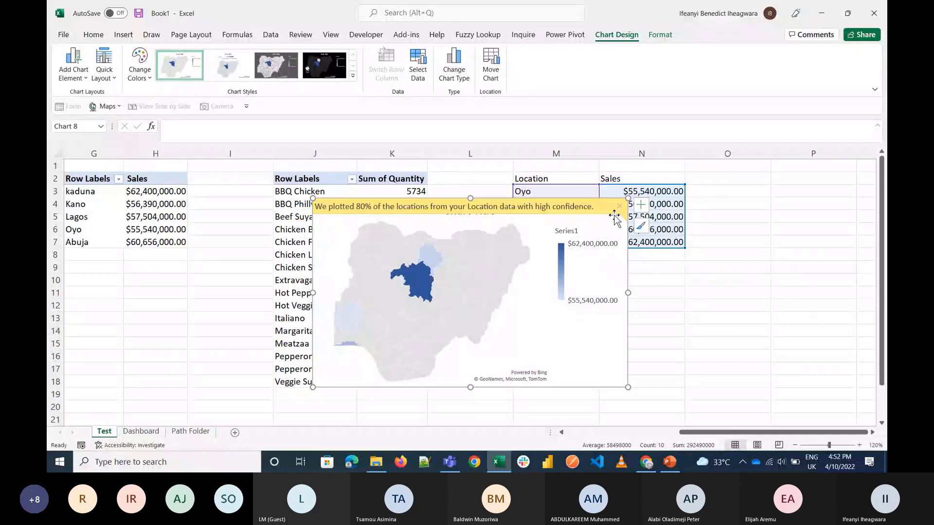
left_click(495, 202)
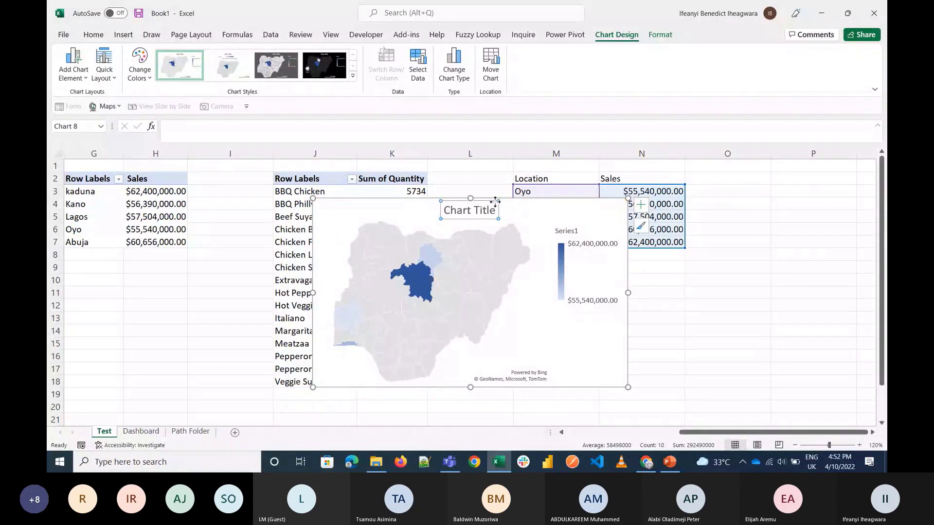
key("Delete")
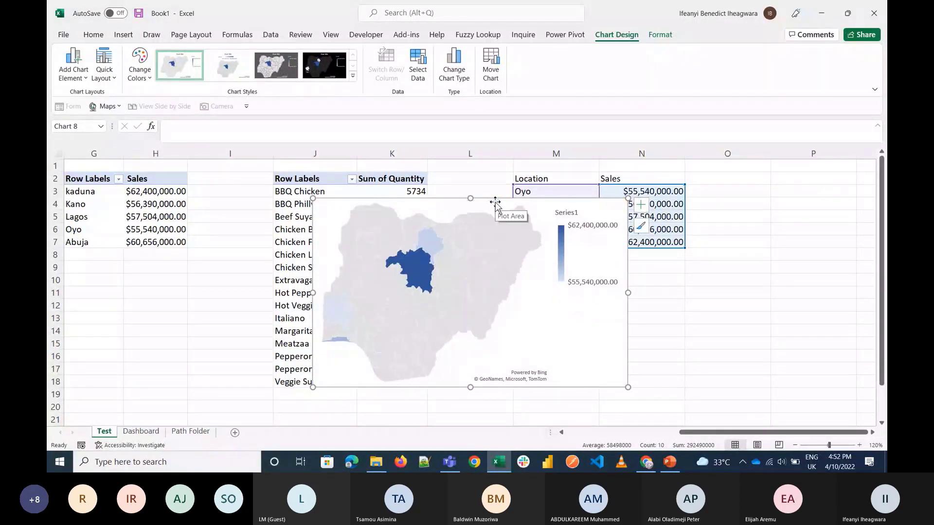
Move the branch map from the Test sheet to the Dashboard sheet, above the Weekly sales chart
key("ctrl+x")
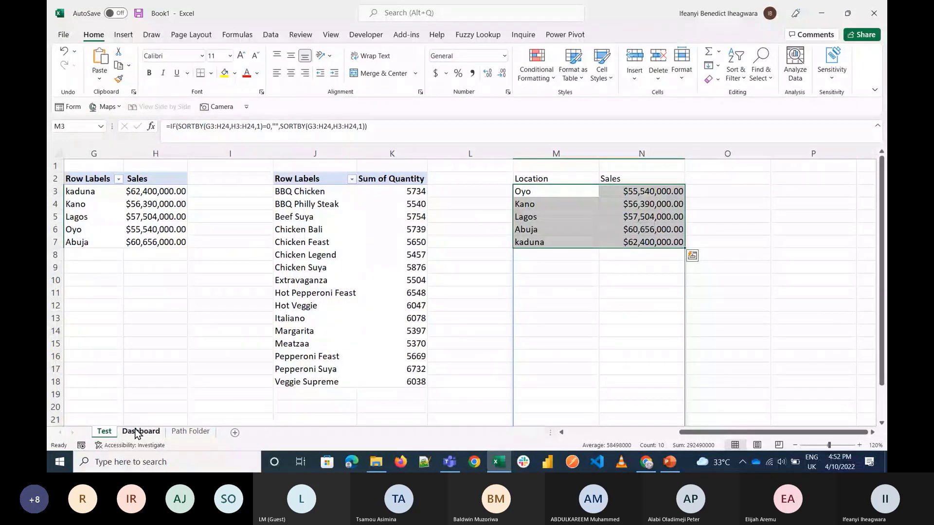
left_click(138, 431)
left_click(372, 242)
key("ctrl+v")
Shorten the Weekly sales chart from its upper edge, keeping its full width, so it sits below the branch map
left_click(594, 326)
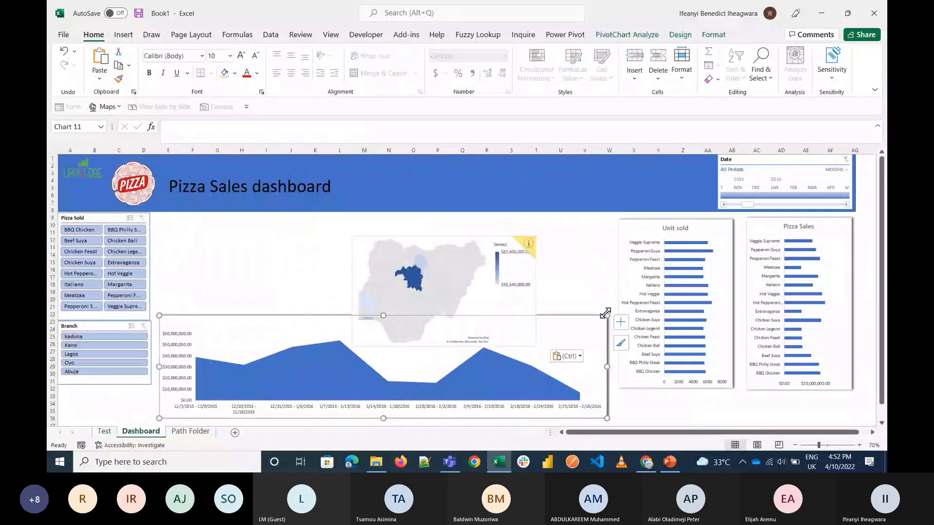
left_click_drag(607, 315, 407, 289)
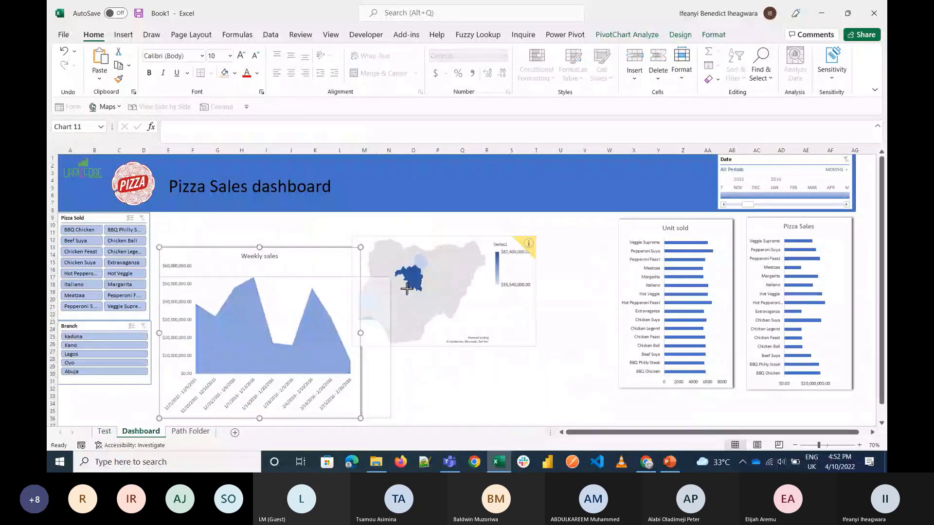
left_click_drag(361, 247, 606, 344)
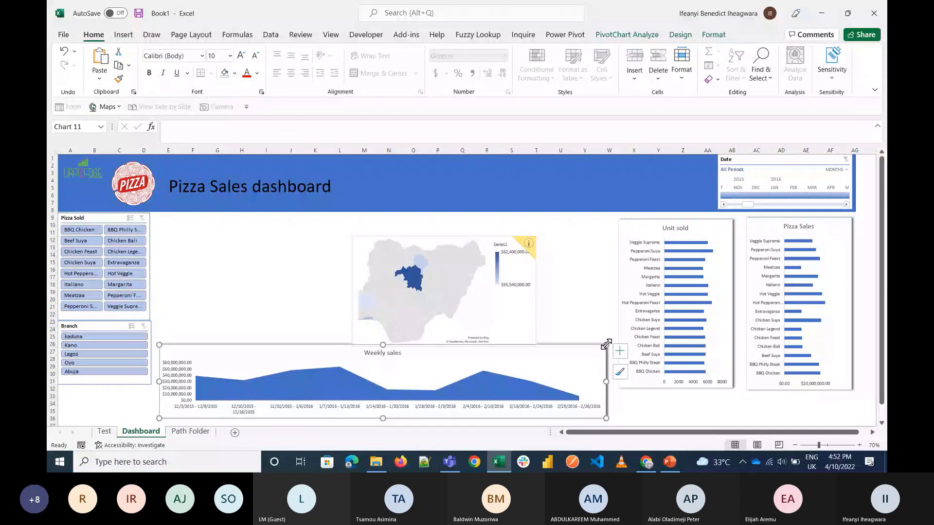
Move the branch map beside the Unit sold chart and resize it to fill the space above the Weekly sales chart
left_click(486, 244)
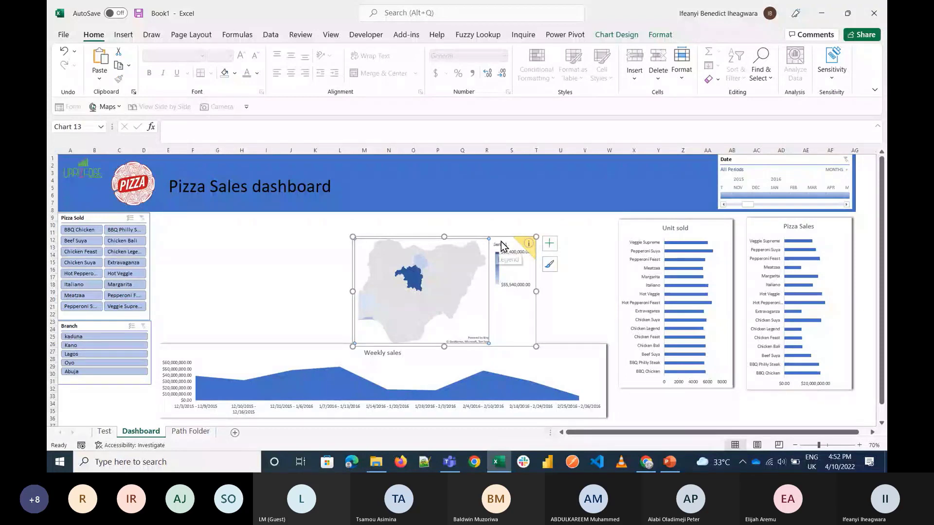
left_click(501, 241)
left_click(575, 284)
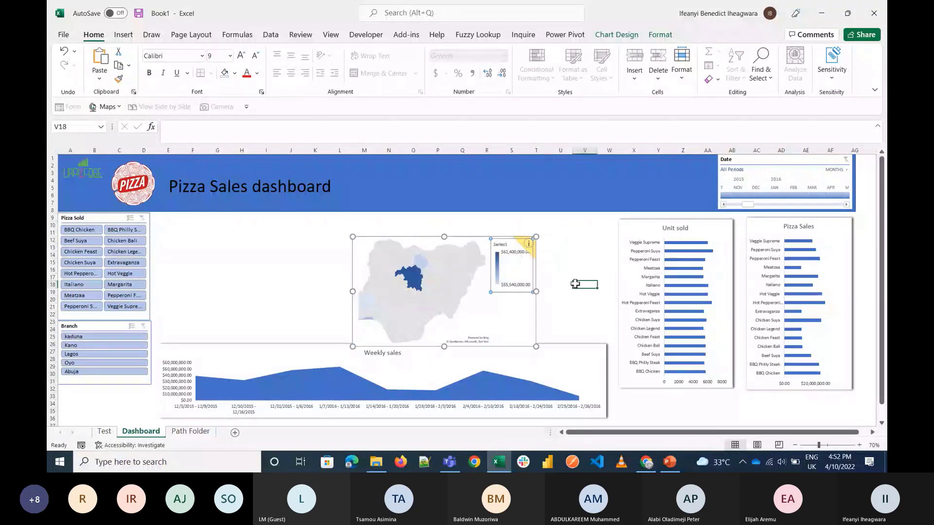
left_click(519, 310)
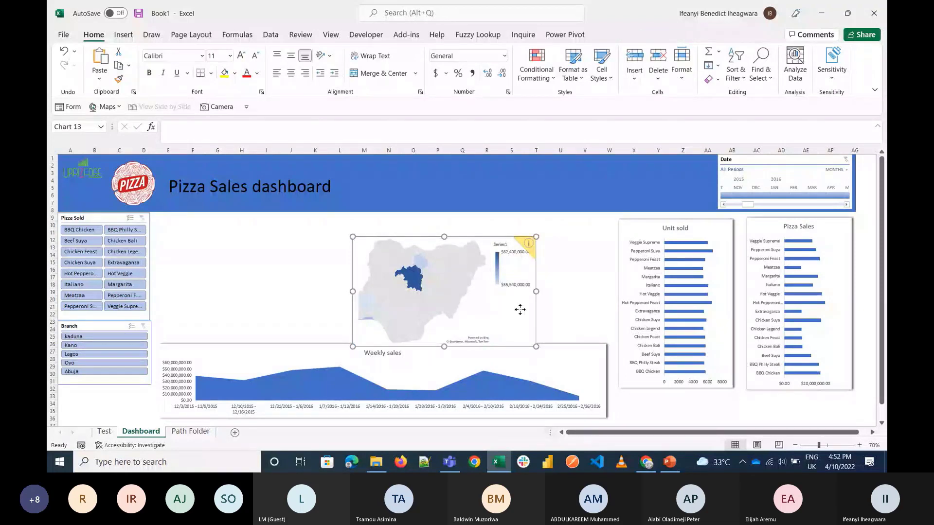
left_click_drag(520, 310, 587, 294)
left_click_drag(420, 331, 413, 337)
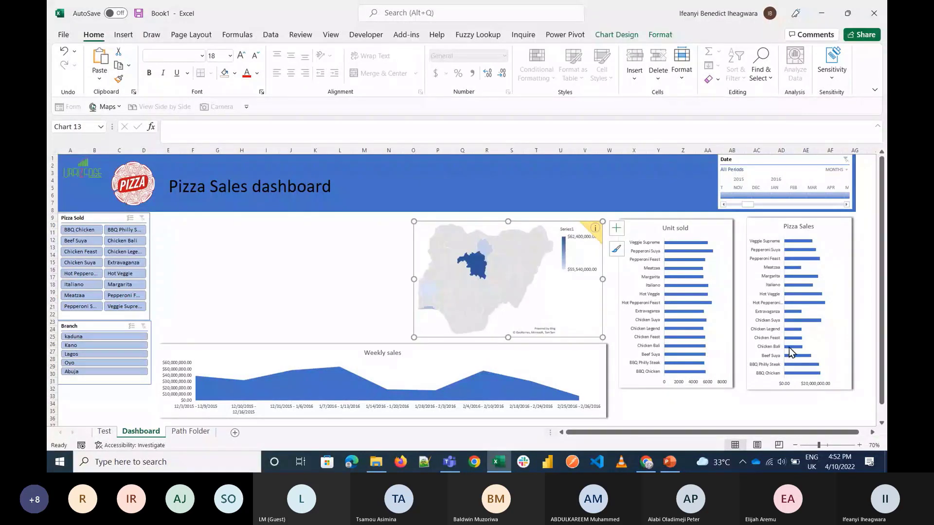
left_click(795, 445)
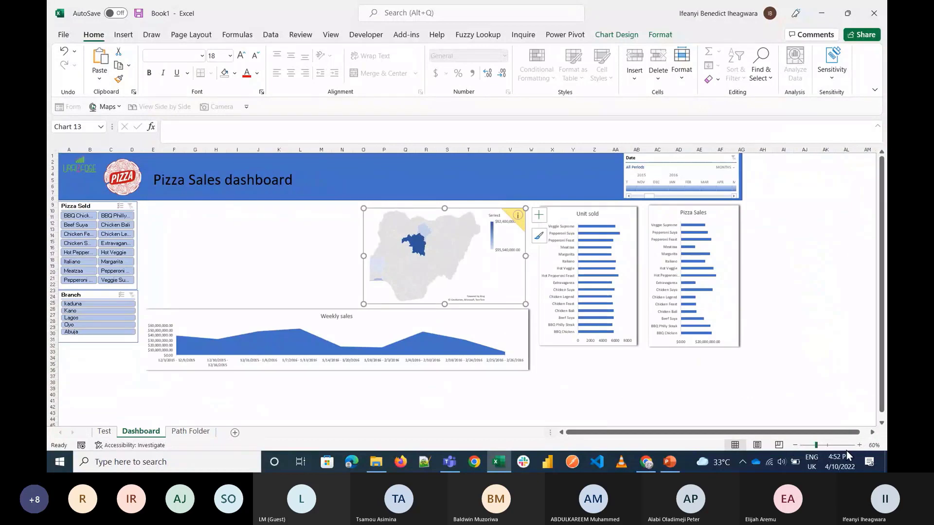
left_click(860, 445)
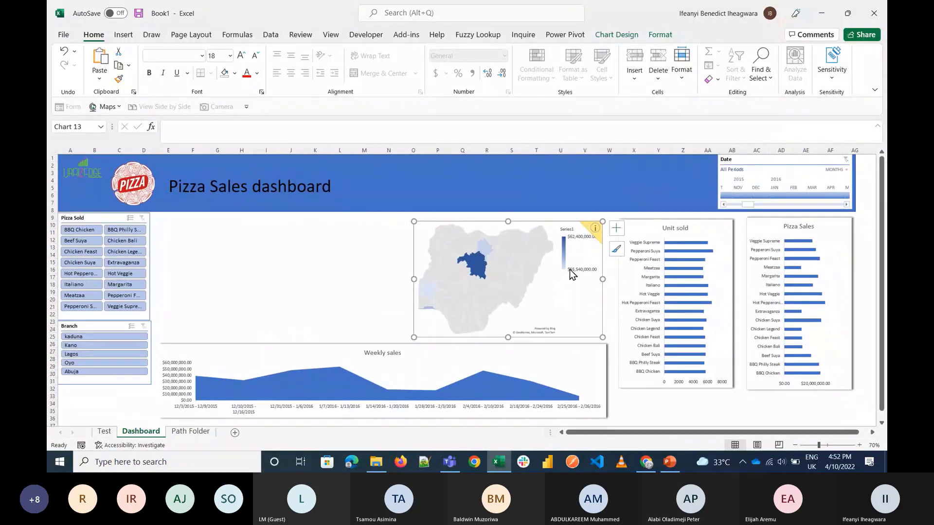
left_click(311, 241)
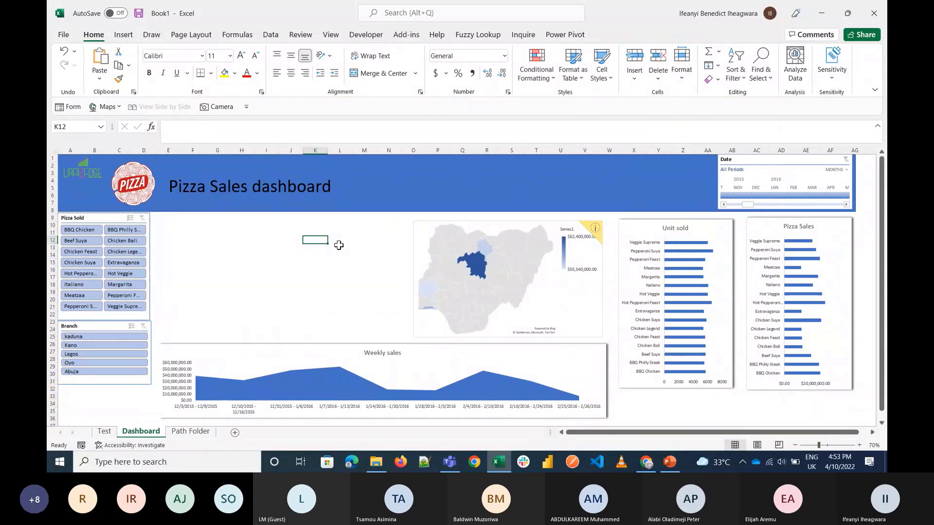
left_click(362, 268)
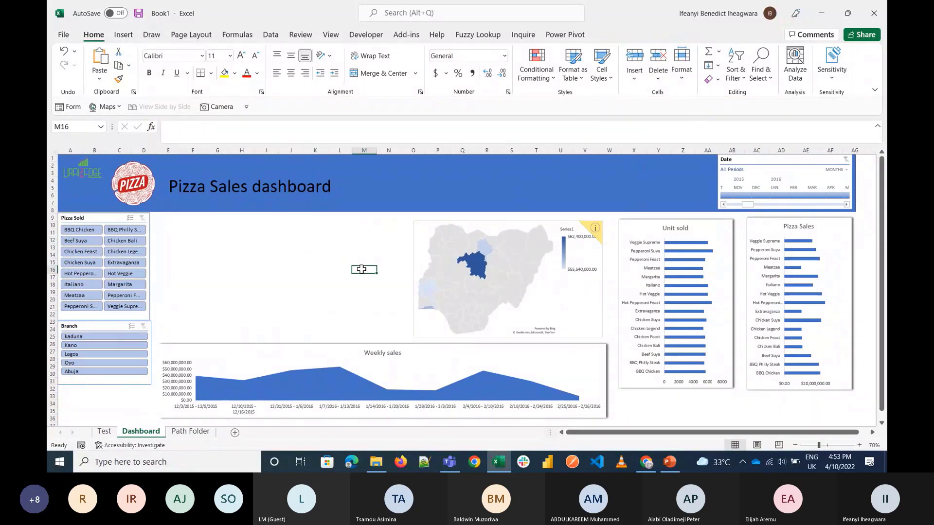
left_click(417, 233)
left_click(292, 290)
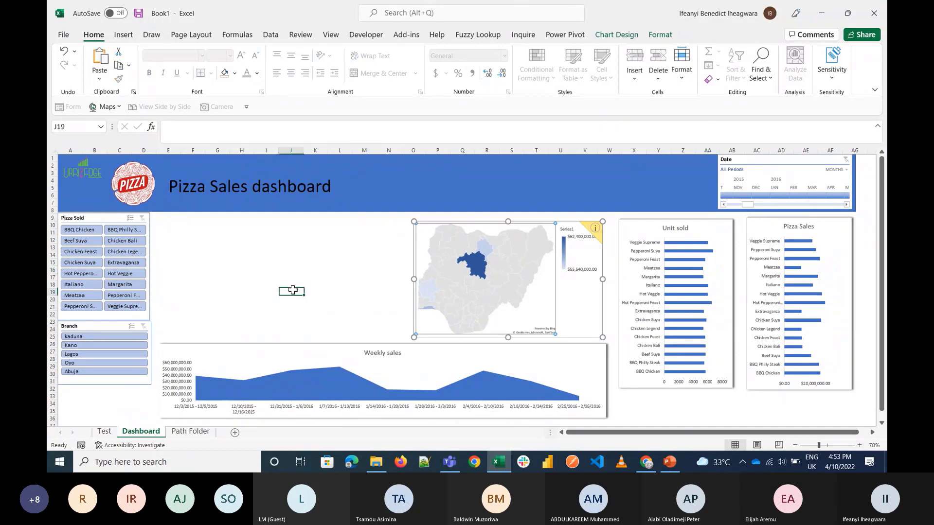
left_click(129, 37)
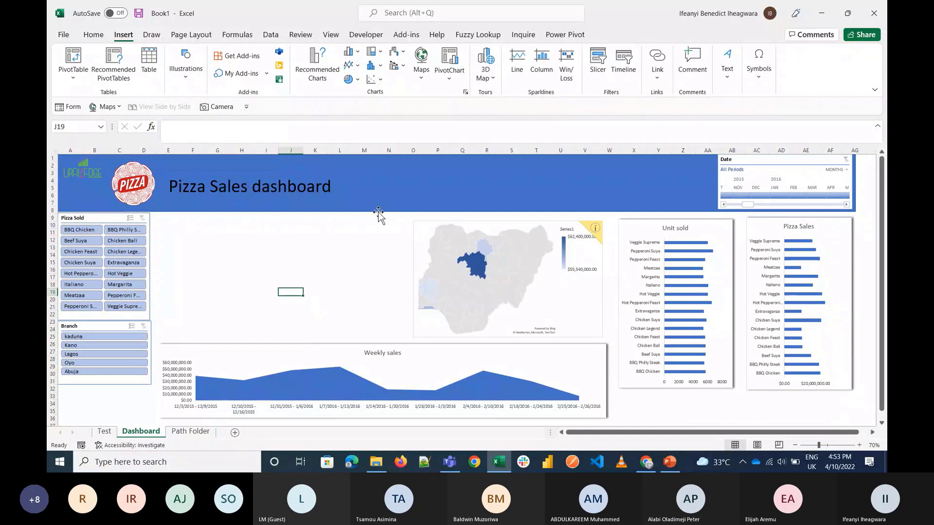
Enlarge the branch map slightly from its upper-left corner to about 3.26" by 5.18"
left_click(416, 232)
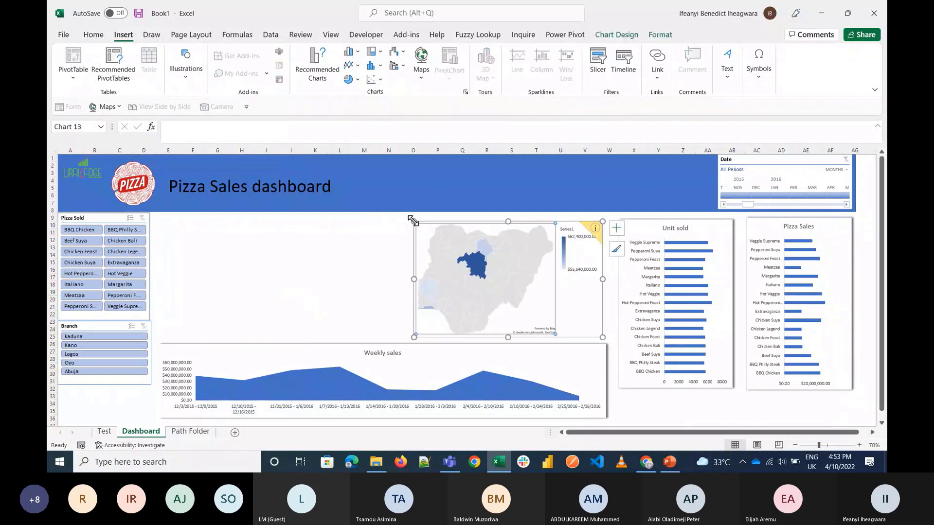
left_click_drag(413, 220, 410, 216)
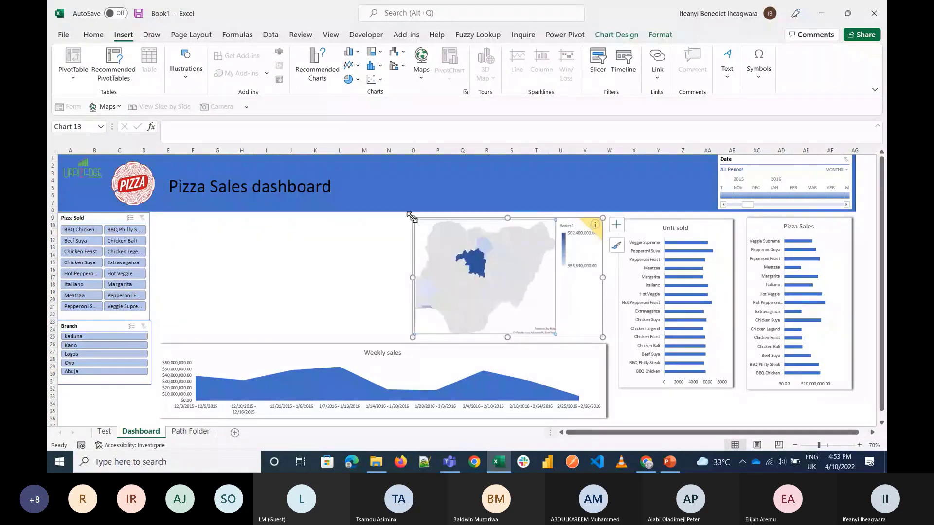
left_click(364, 247)
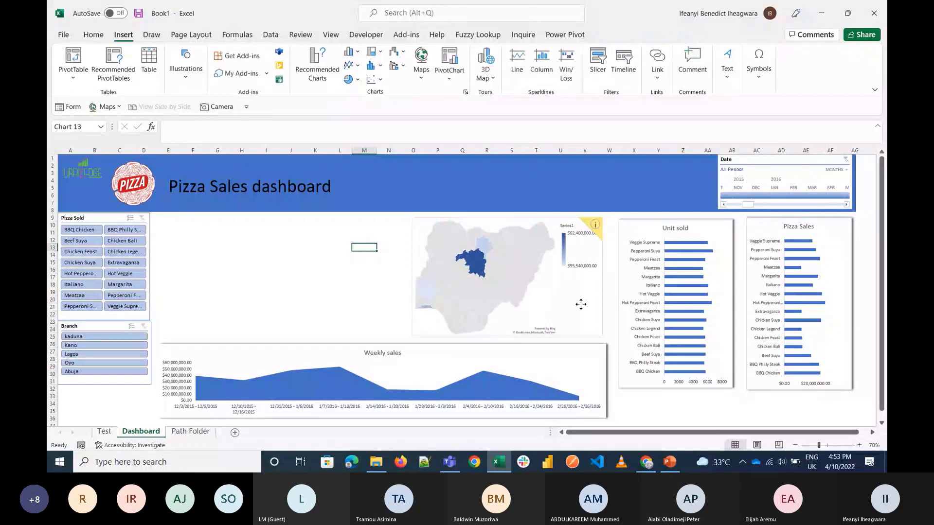
Set the branch map's chart area to no fill and give it an outer shadow
left_click(581, 304)
left_click(659, 35)
left_click(352, 51)
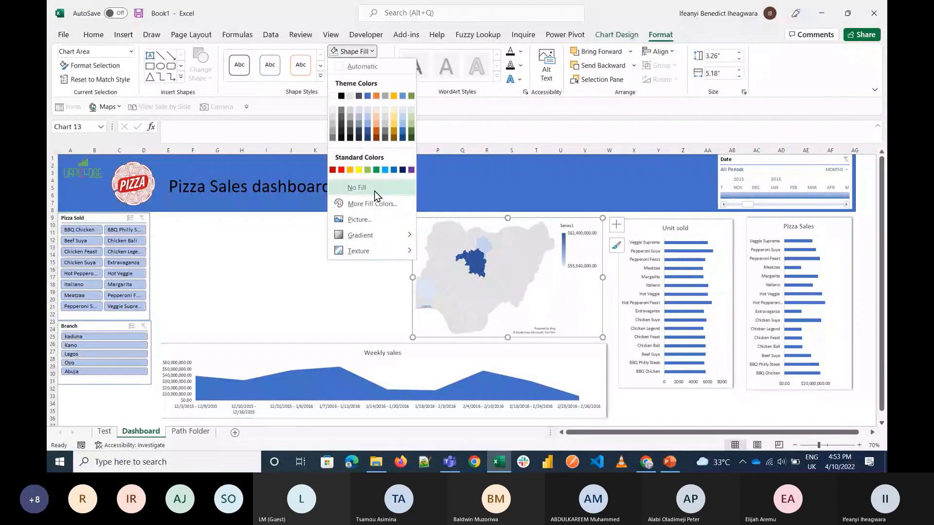
left_click(356, 188)
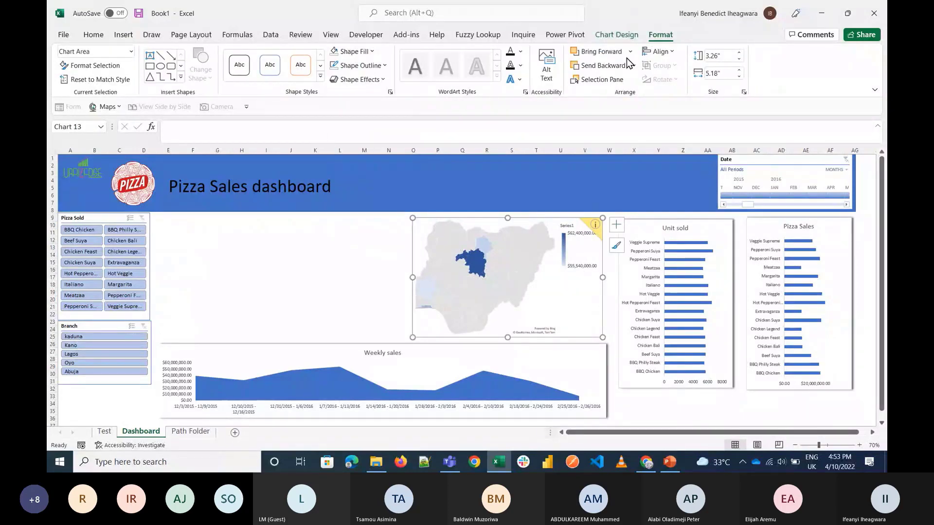
left_click(366, 79)
left_click(384, 267)
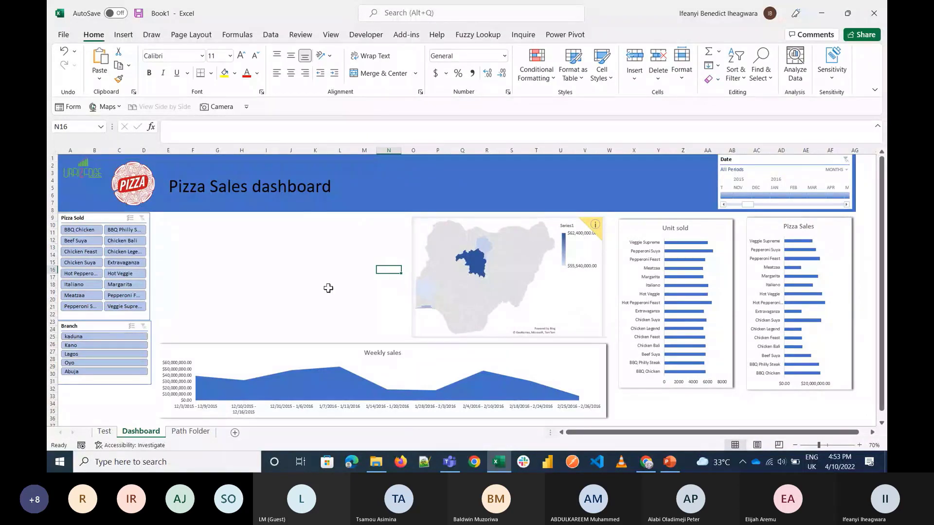
Remove the outline around the branch map's chart area
left_click(594, 298)
left_click(659, 34)
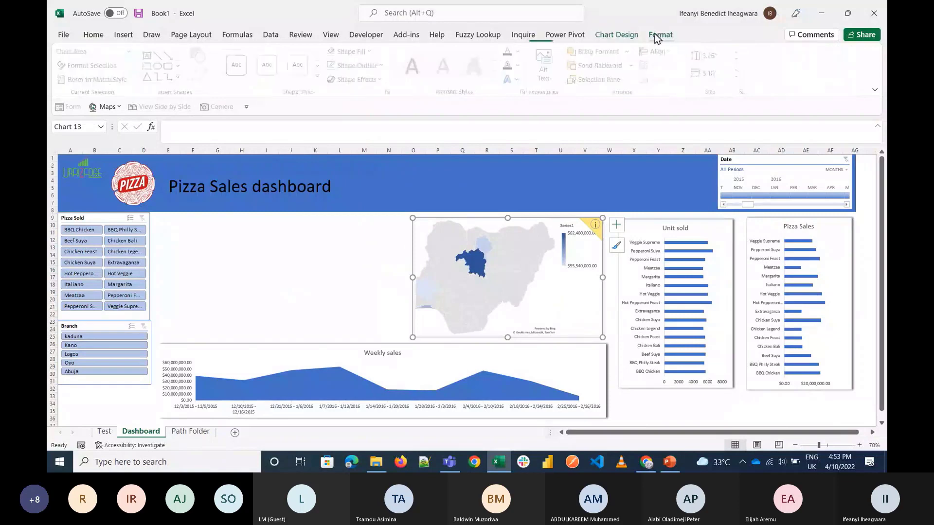
left_click(358, 65)
left_click(362, 198)
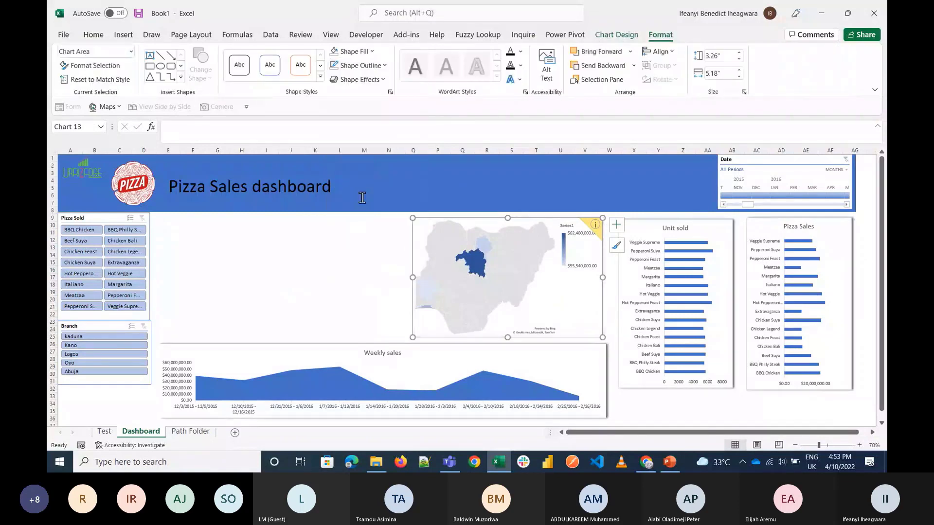
left_click(344, 268)
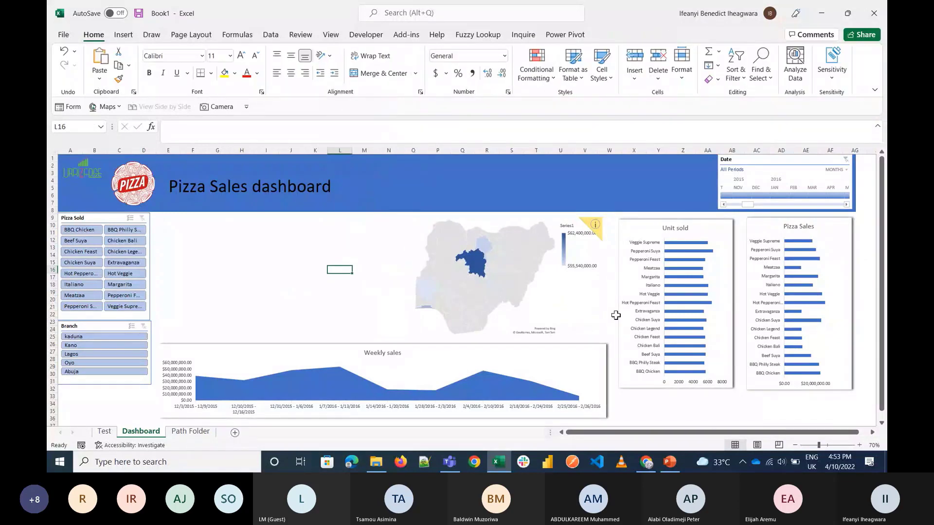
Reapply the outer shadow that falls to the right on the branch map's chart area
left_click(575, 306)
left_click(660, 34)
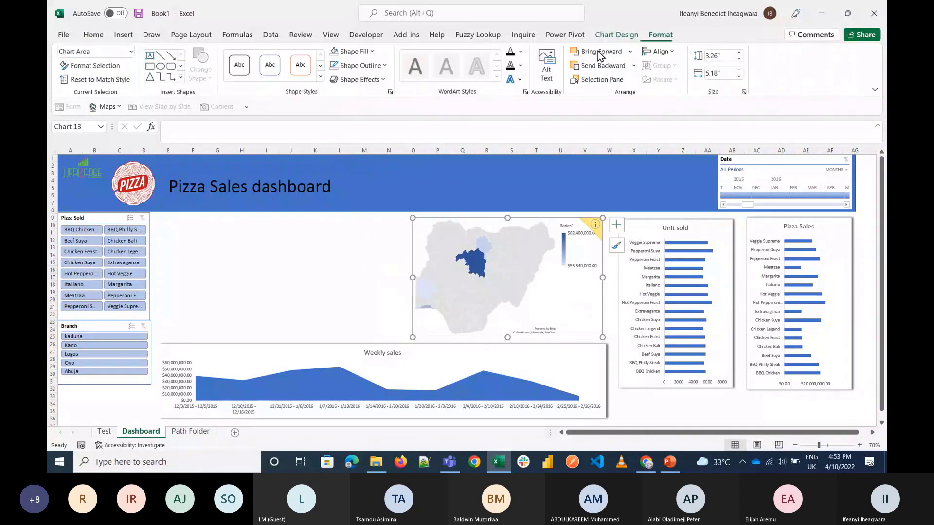
left_click(358, 79)
mouse_move(385, 140)
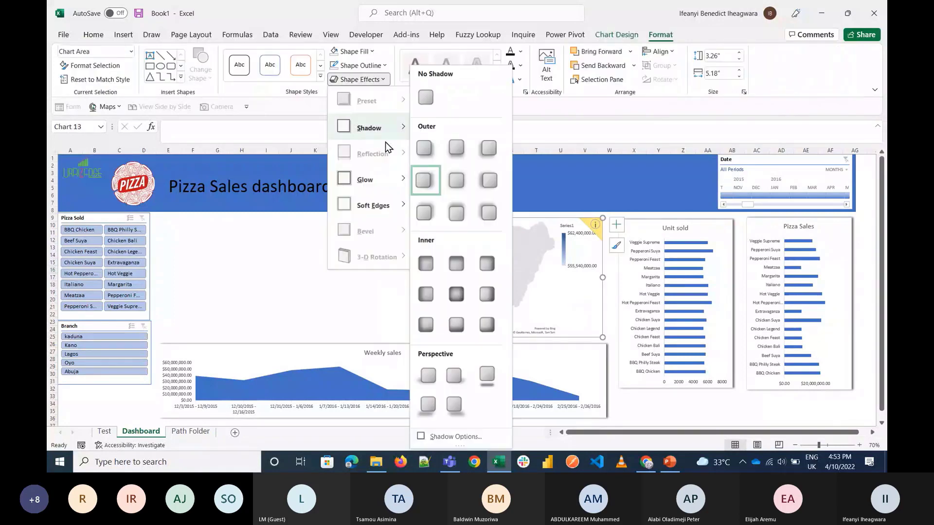
left_click(429, 185)
left_click(370, 276)
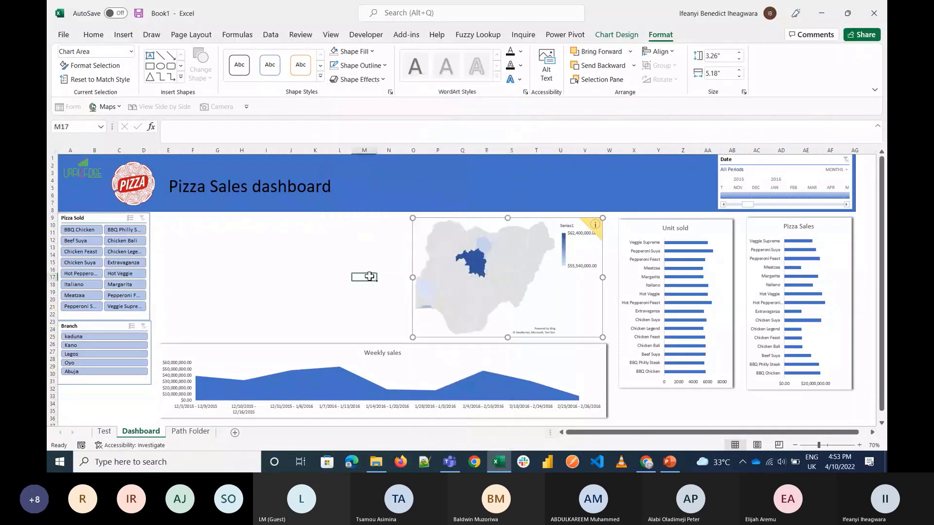
Dismiss the yellow information flag in the corner of the branch map and deselect the chart
left_click(593, 219)
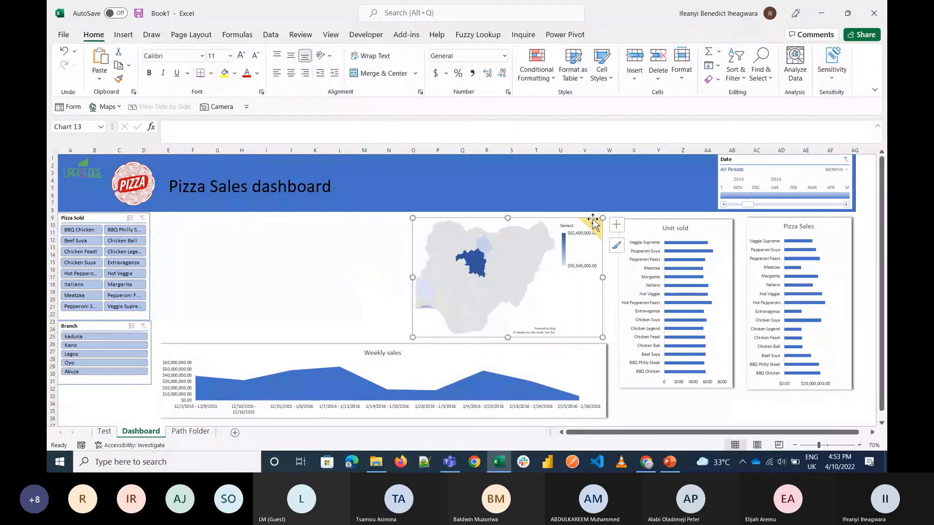
left_click(592, 220)
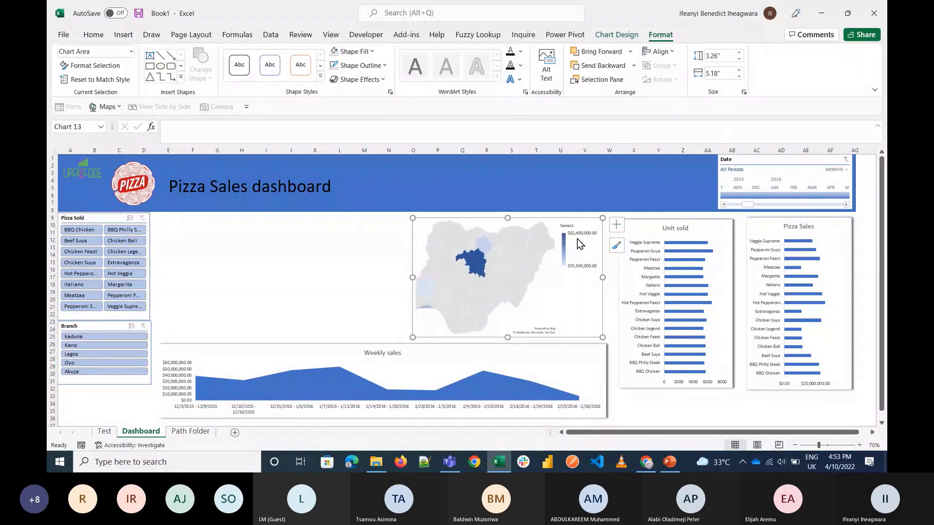
left_click(309, 255)
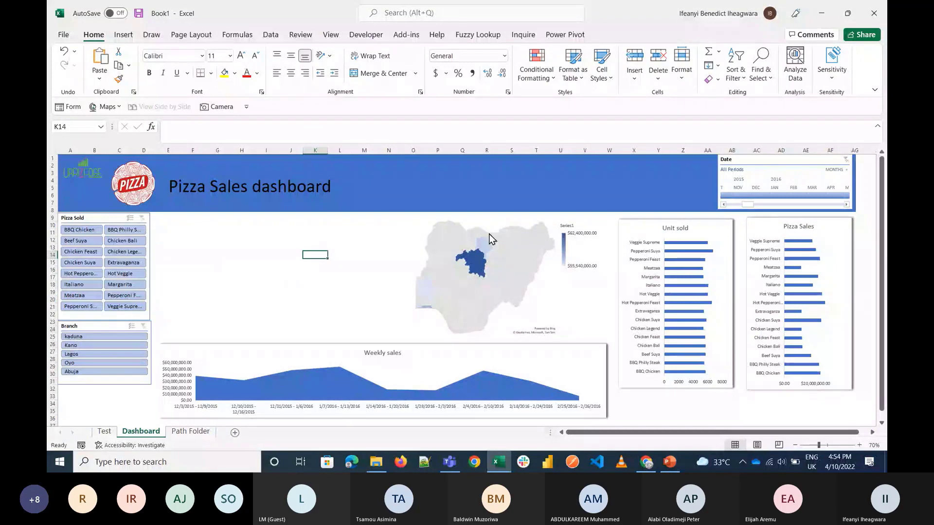
left_click(333, 258)
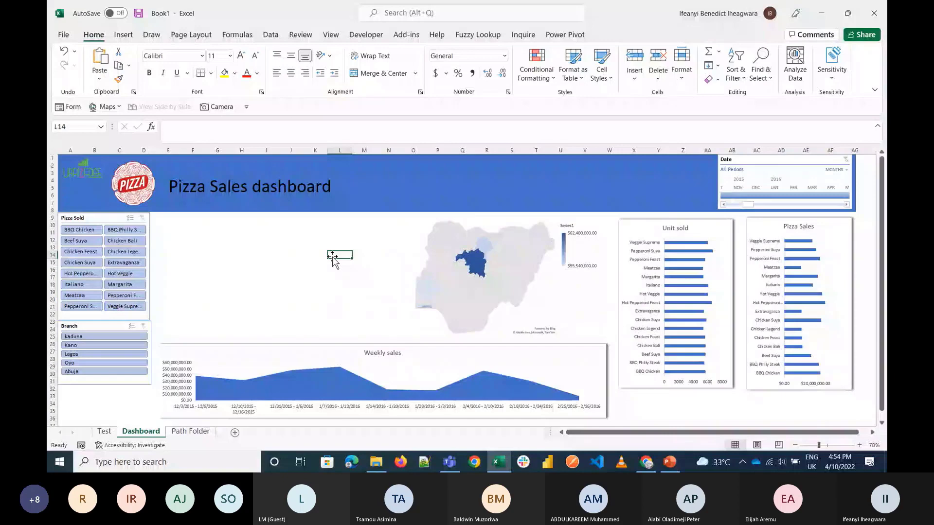
left_click(559, 312)
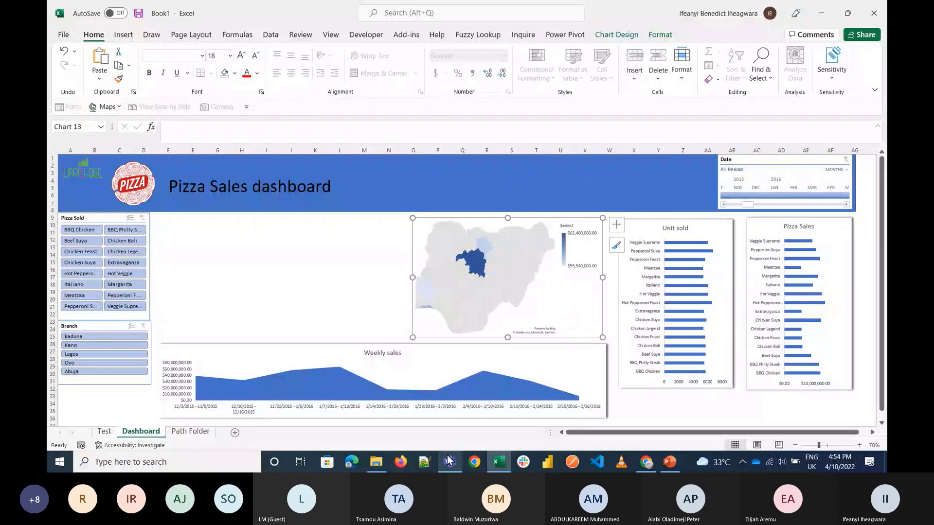
left_click(216, 262)
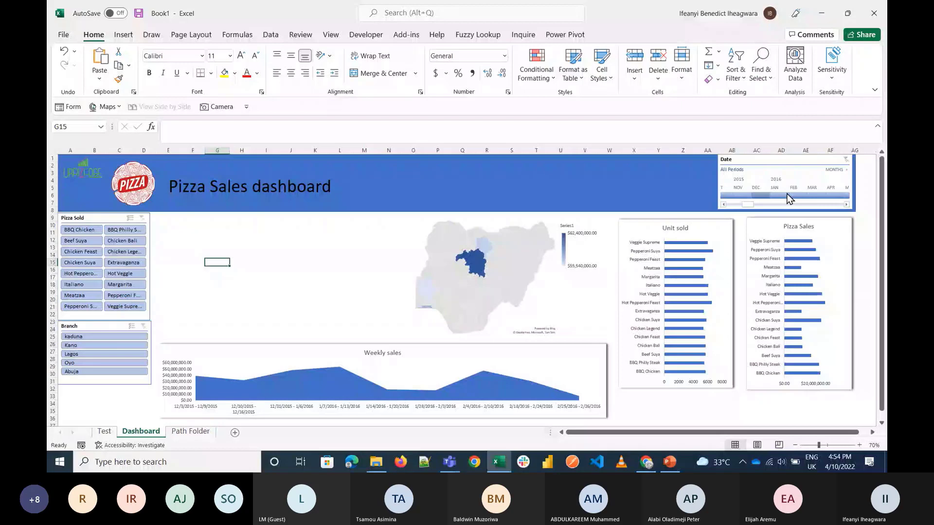
left_click(302, 34)
left_click(370, 35)
left_click(405, 34)
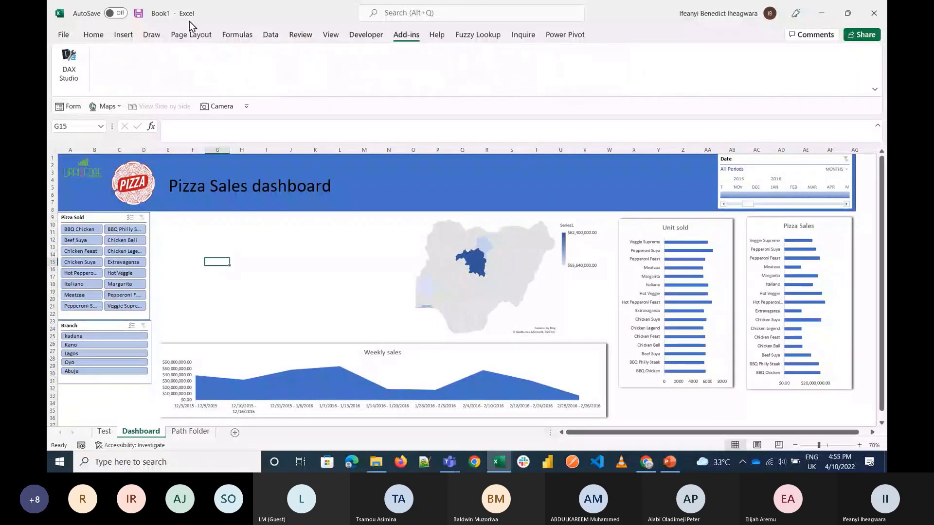
left_click(124, 35)
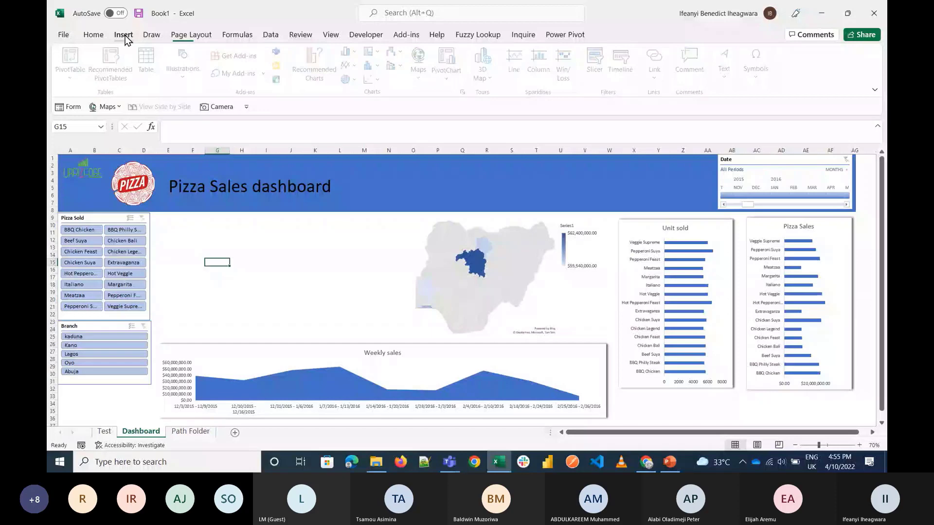
Apply the Dividend theme to the workbook
left_click(70, 65)
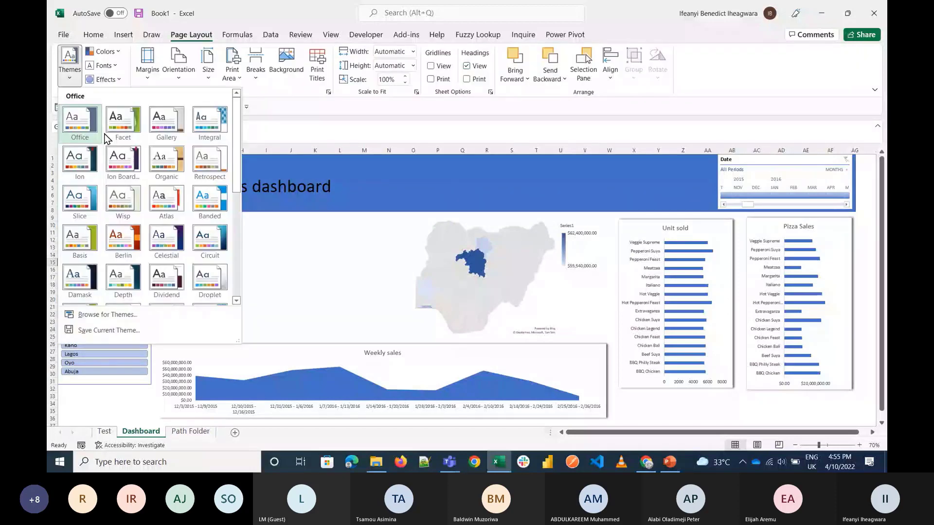
left_click(795, 434)
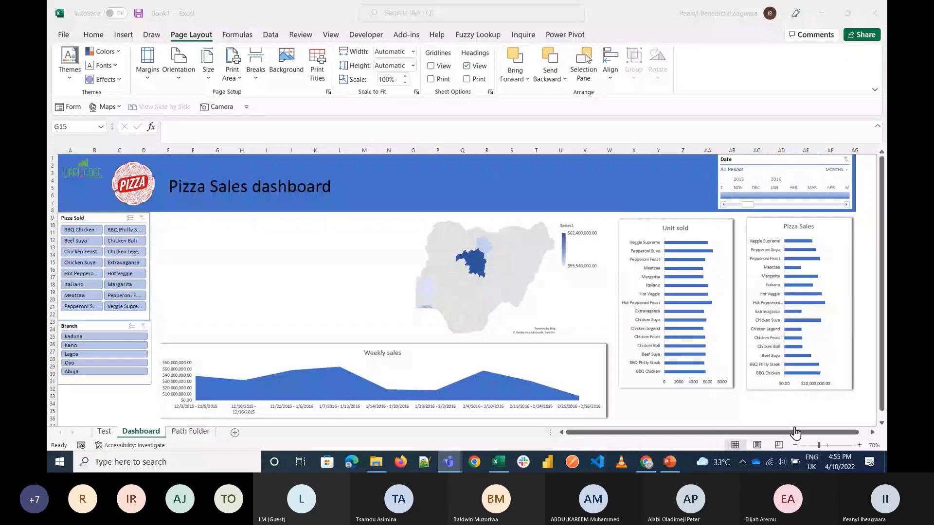
left_click(374, 274)
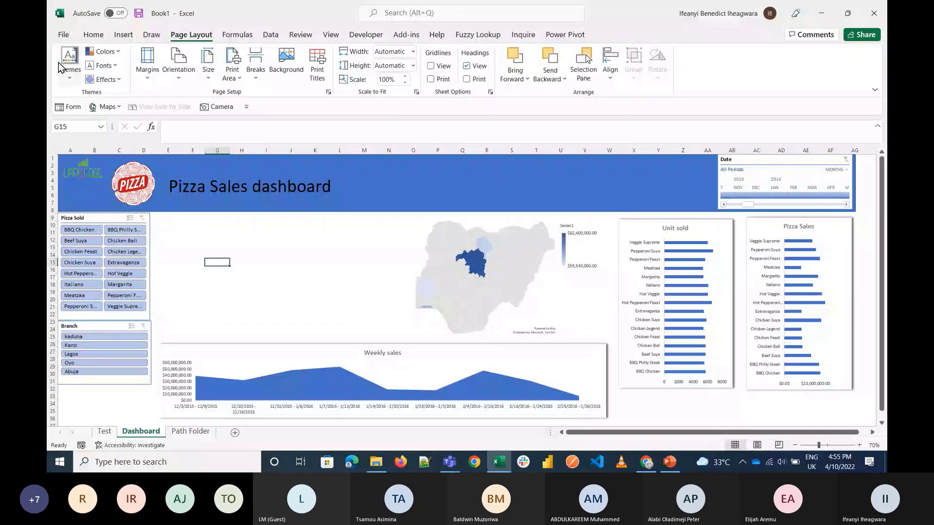
left_click(59, 63)
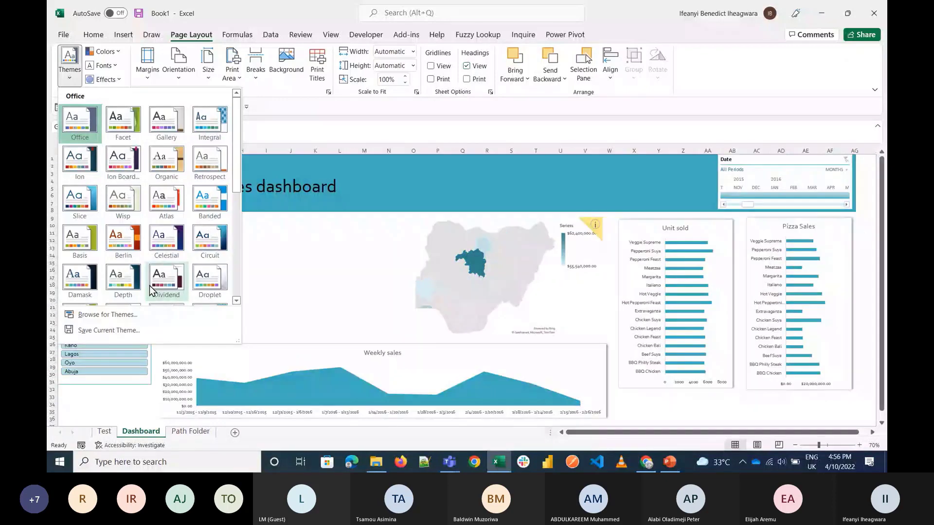
Lengthen the Unit sold and Pizza Sales charts downward so their bottom edges line up at about row 34
left_click(796, 445)
left_click(796, 445)
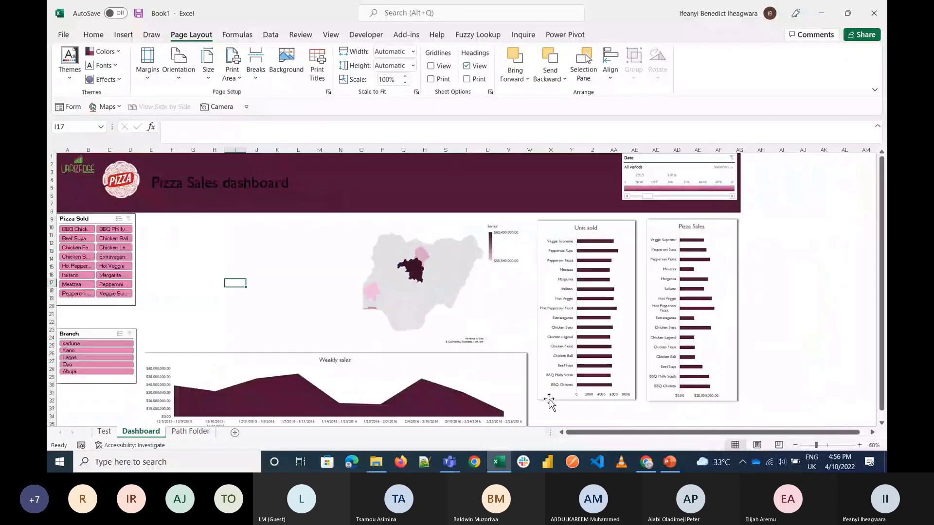
left_click(590, 404)
left_click_drag(586, 400, 586, 419)
left_click(656, 397)
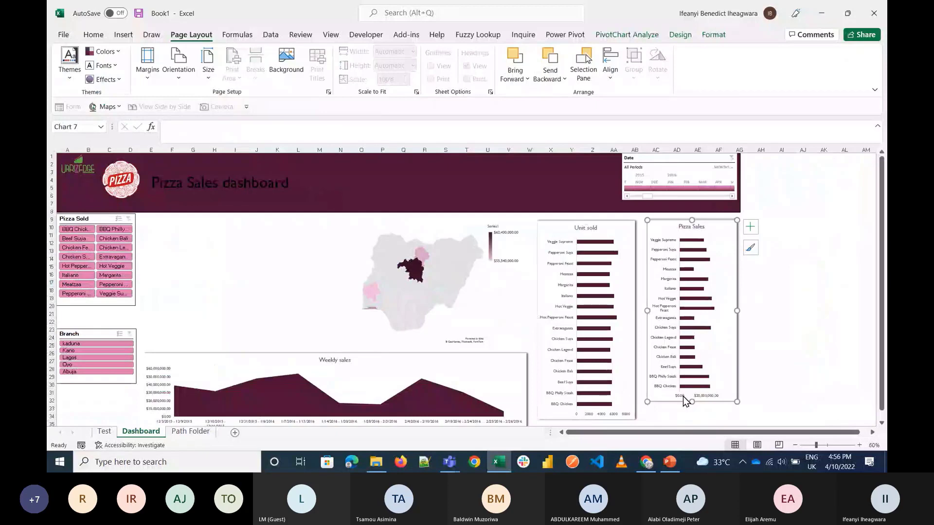
left_click_drag(691, 402, 692, 418)
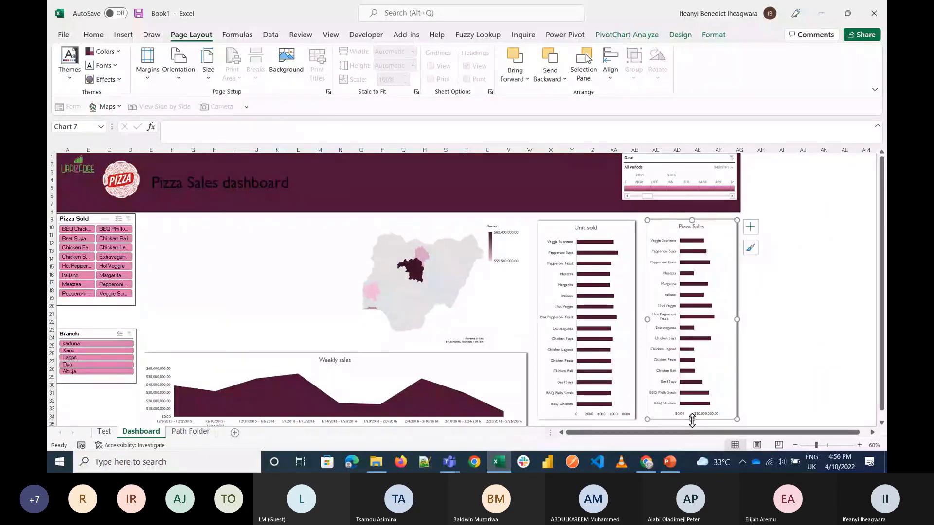
Widen the Pizza Sold slicer to about column E so its pizza names fit
left_click(297, 259)
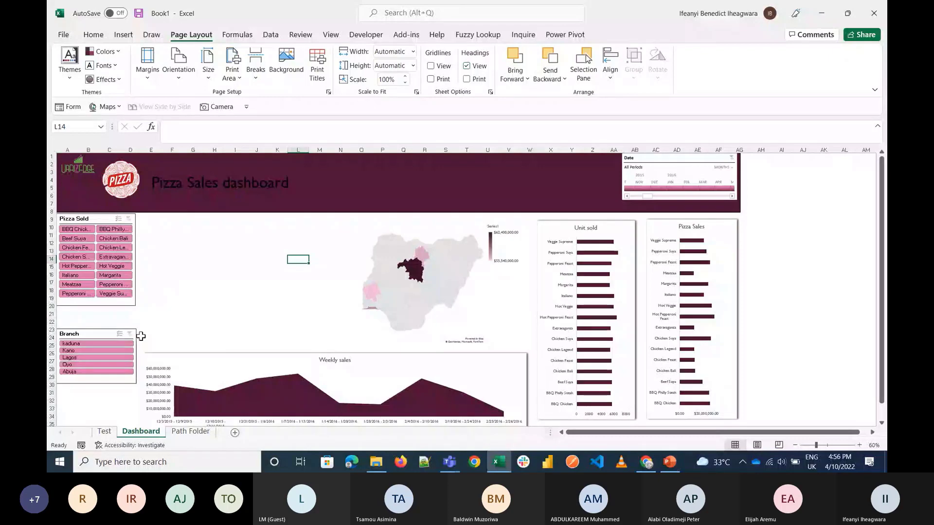
left_click(135, 251)
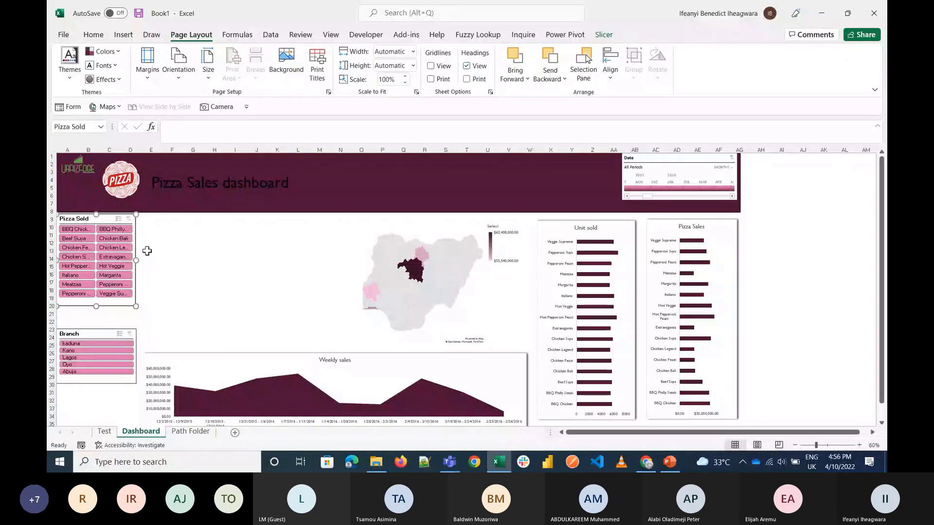
left_click_drag(135, 260, 153, 259)
left_click(193, 268)
Test the Pizza Sold slicer by filtering the dashboard to BBQ Chicken, BBQ Philly Steak and Extravaganza one at a time
left_click(78, 230)
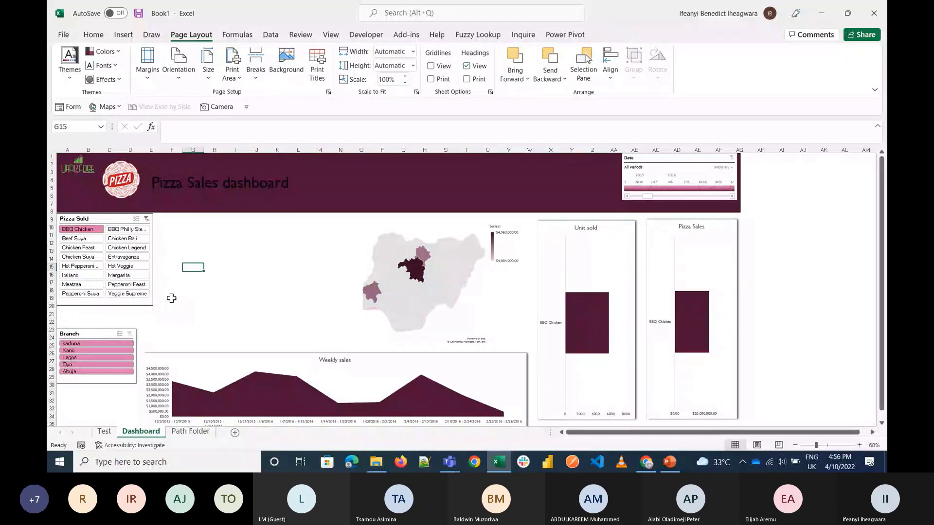
mouse_move(587, 320)
mouse_move(418, 272)
left_click(130, 230)
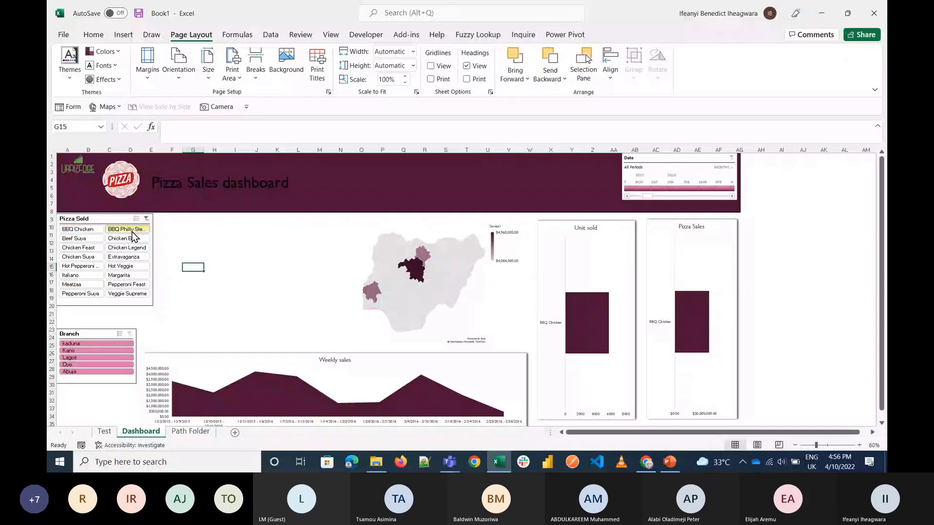
left_click(118, 258)
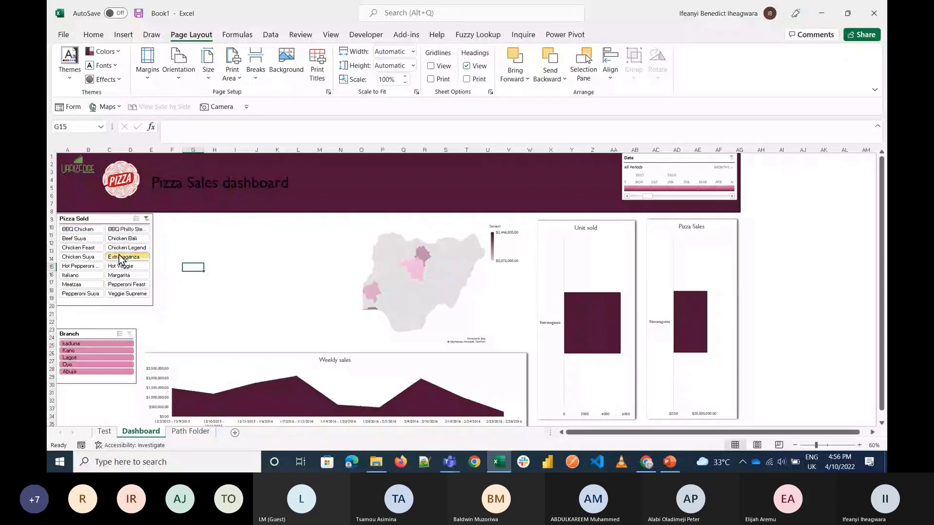
Turn on multi-select in the Pizza Sold slicer, add Chicken Bali, Beef Suya, Chicken Suya and Hot Veggie, and clear the filter
left_click(137, 219)
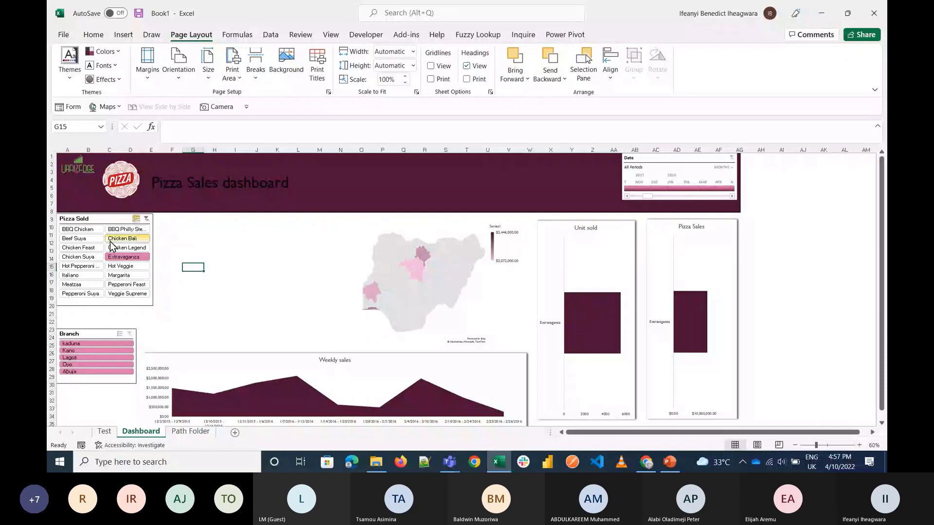
left_click(111, 239)
left_click(97, 239)
left_click(97, 257)
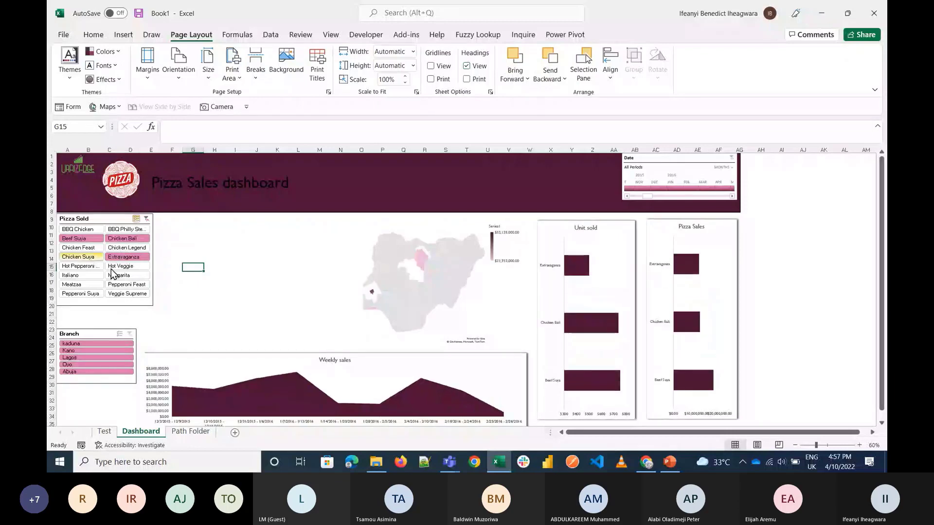
left_click(112, 266)
left_click(146, 220)
Test the Branch slicer by filtering the dashboard to kaduna, Kano, Lagos and Abuja individually, and clear the filter
left_click(94, 344)
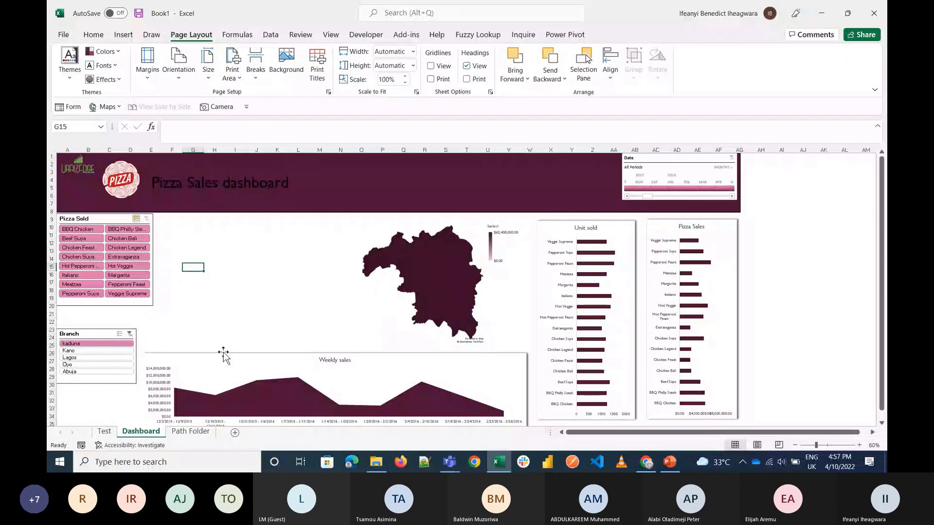
left_click(90, 358)
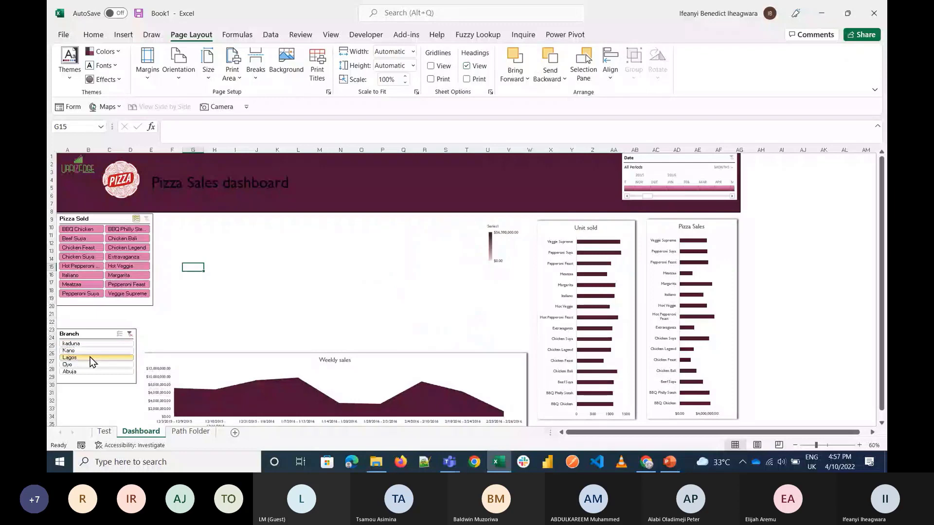
left_click(258, 287)
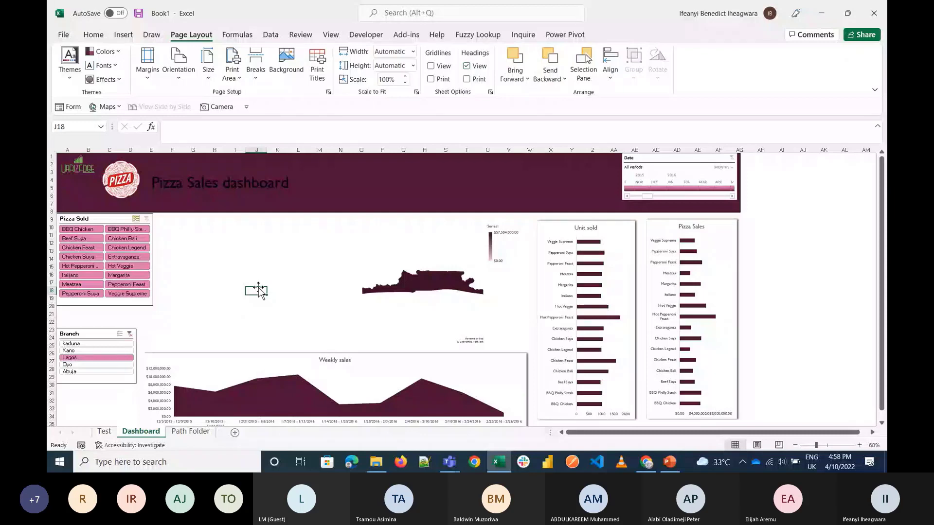
left_click(93, 371)
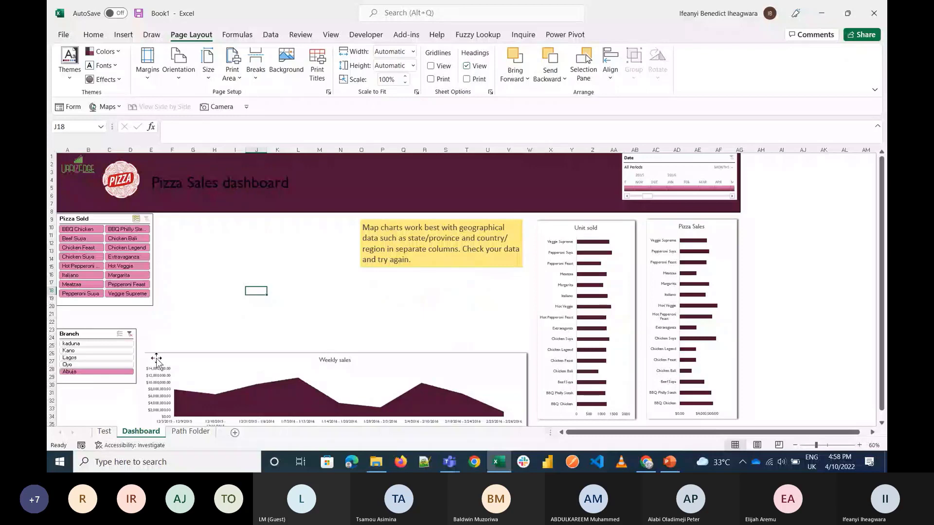
left_click(96, 358)
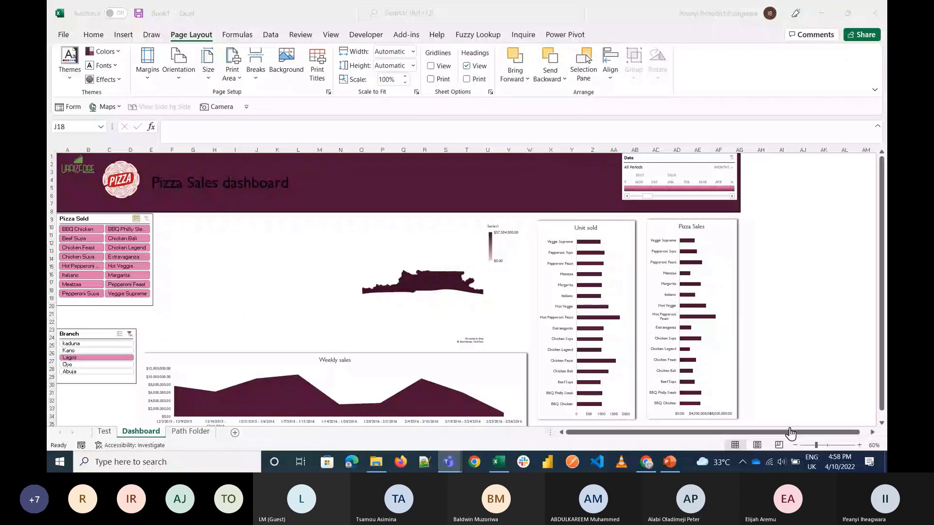
left_click(98, 347)
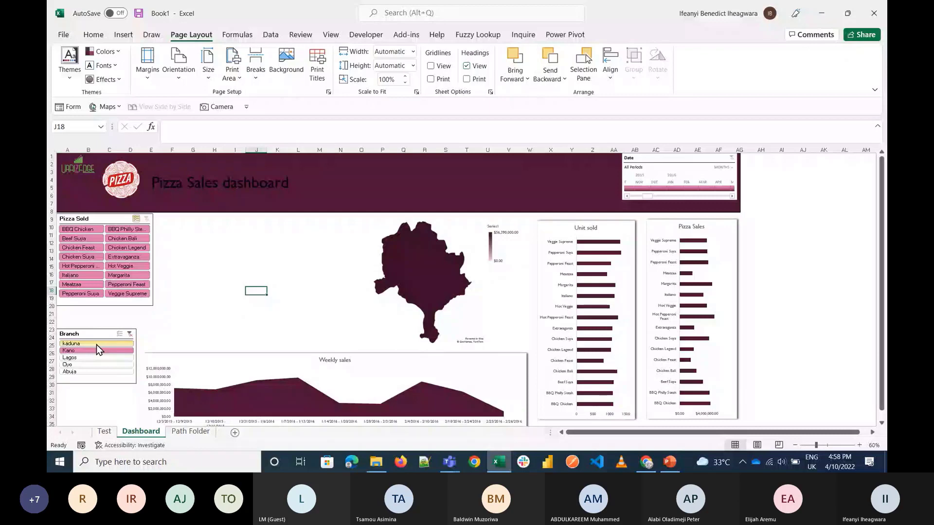
left_click(130, 334)
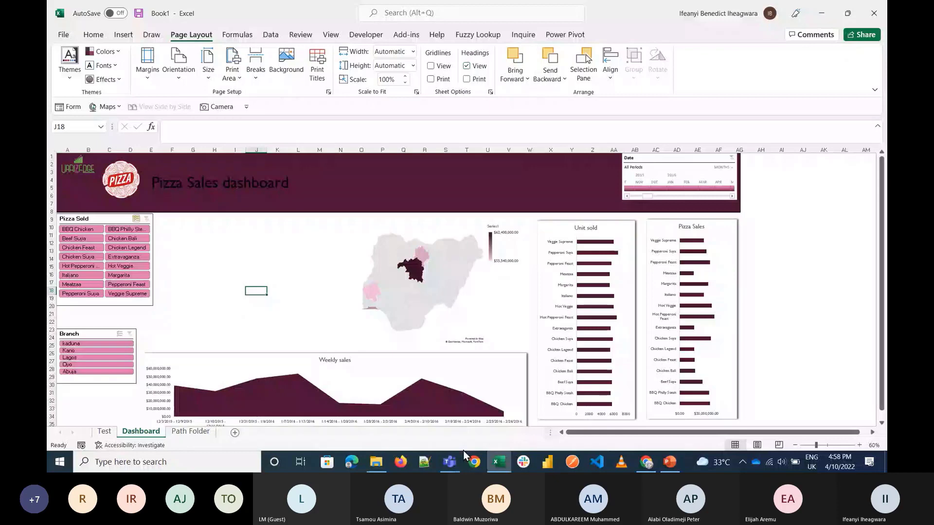
Read the question in the Teams meeting chat and search the web for "excel online" in Chrome
key("alt+Tab")
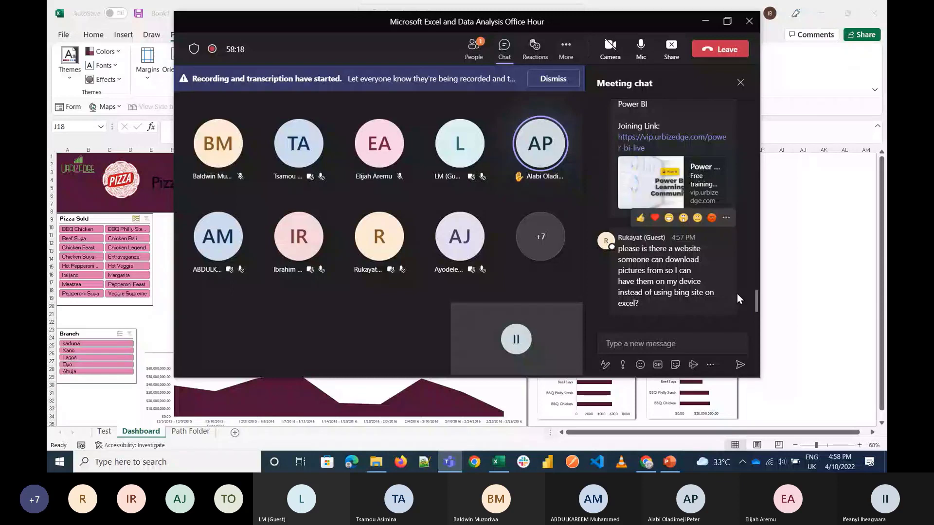
left_click(795, 302)
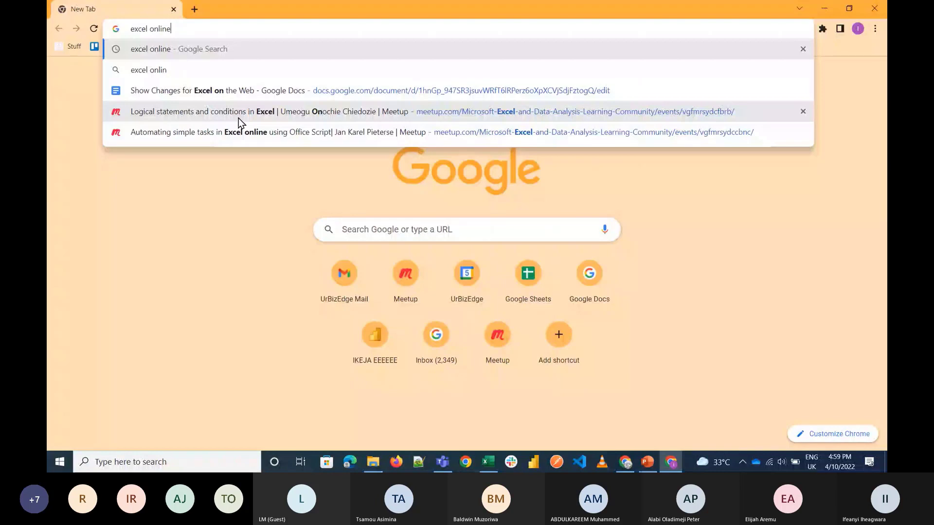
key("Return")
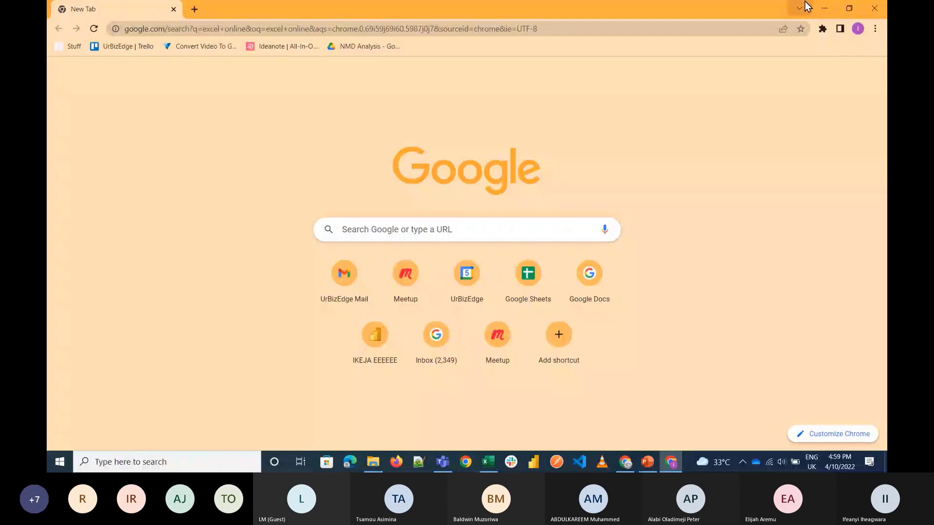
left_click(824, 8)
In Excel, note in AH9:AJ12: No Publish Power BI, yes Share, No Role level Power BI, Yes Protect Sheet
left_click(768, 464)
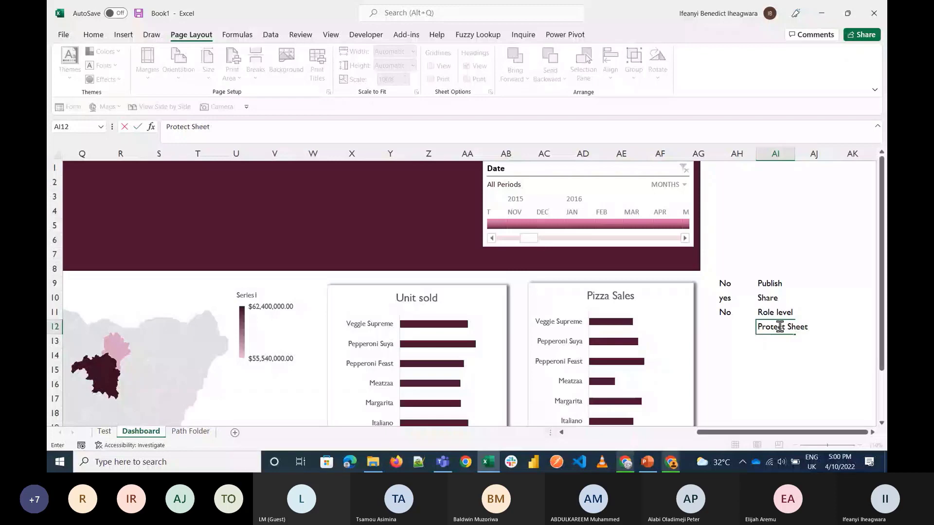
key("Left")
key("Left")
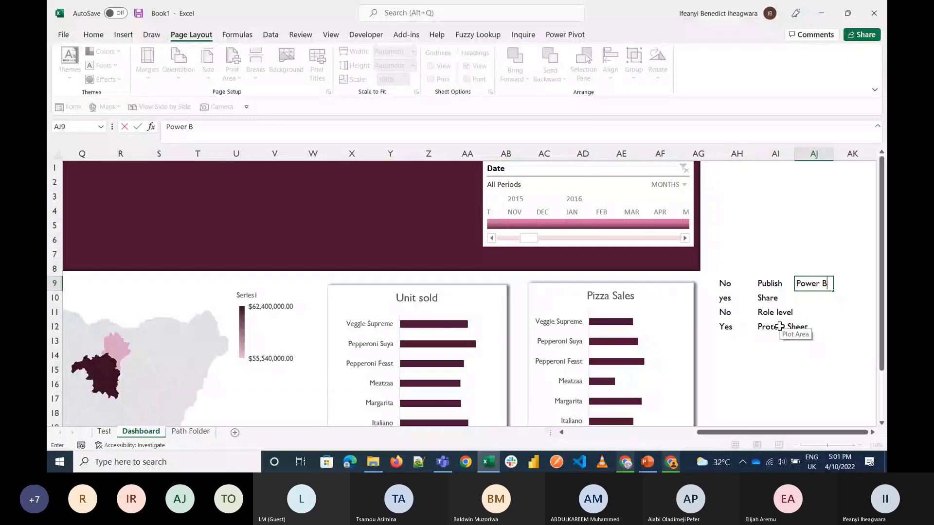
type("i")
left_click(803, 374)
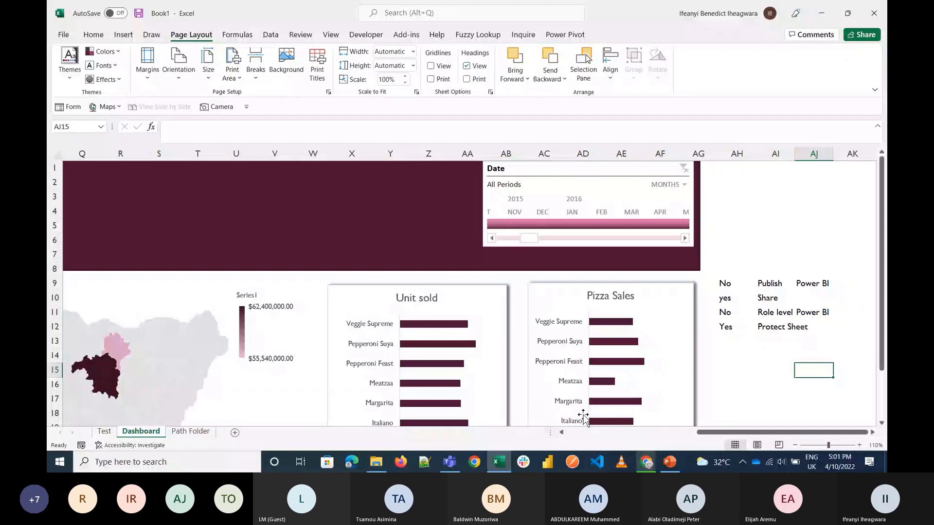
Switch to the Teams meeting, make attendees presenters from the participant list, and show the meeting chat
key("alt+Tab")
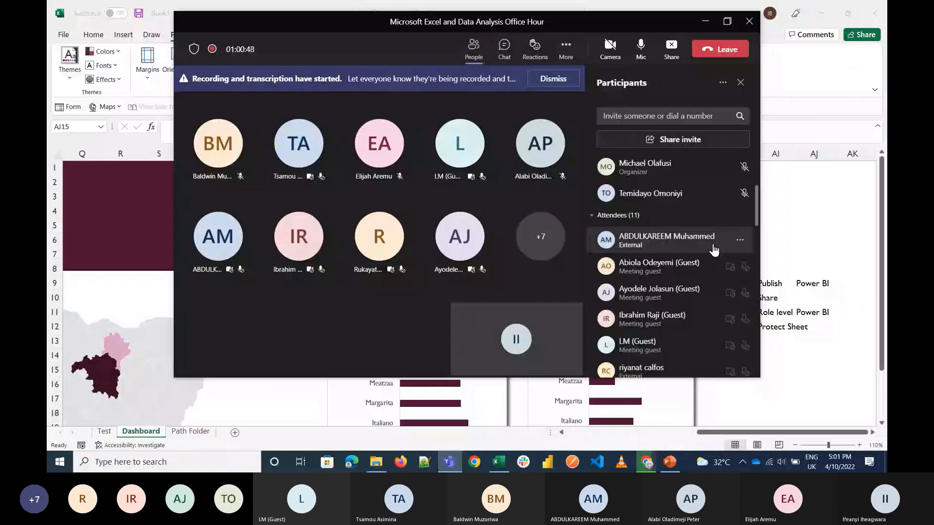
left_click(740, 240)
left_click(680, 272)
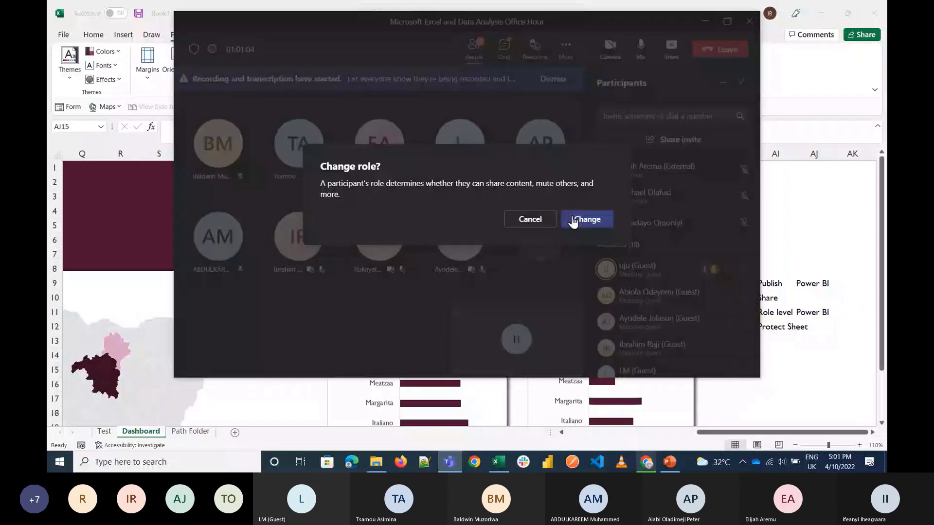
left_click(573, 221)
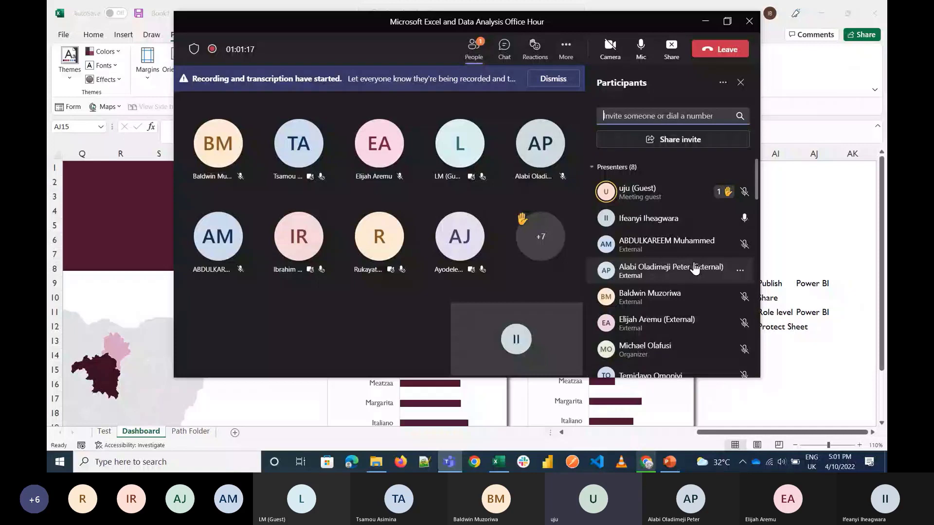
scroll(695, 268, "down", 2)
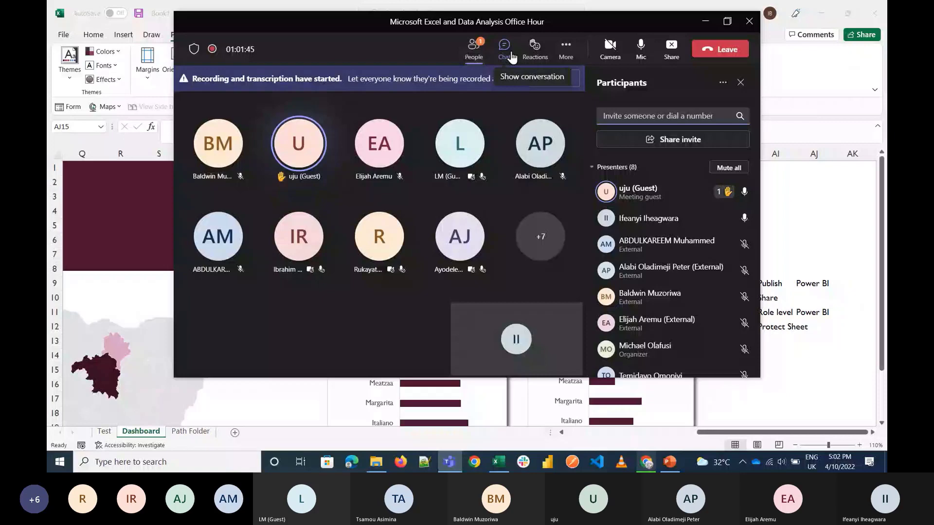
left_click(510, 56)
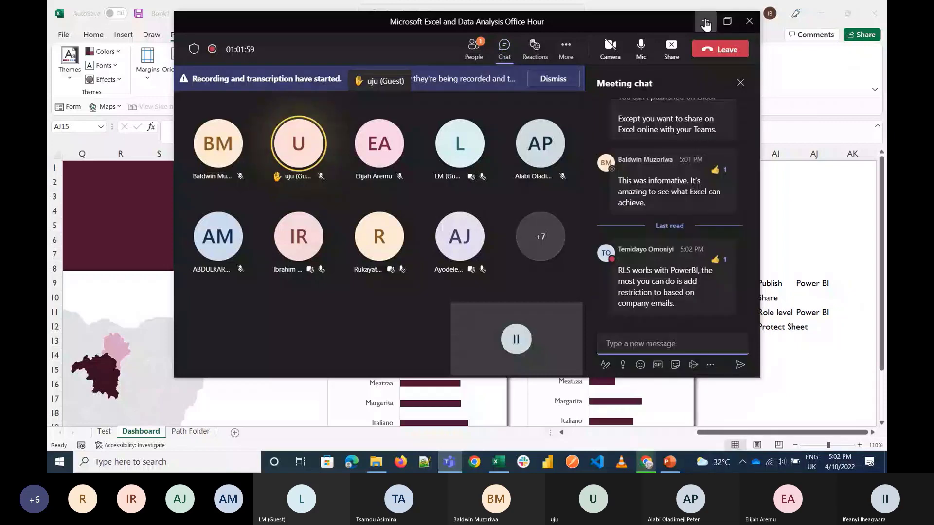